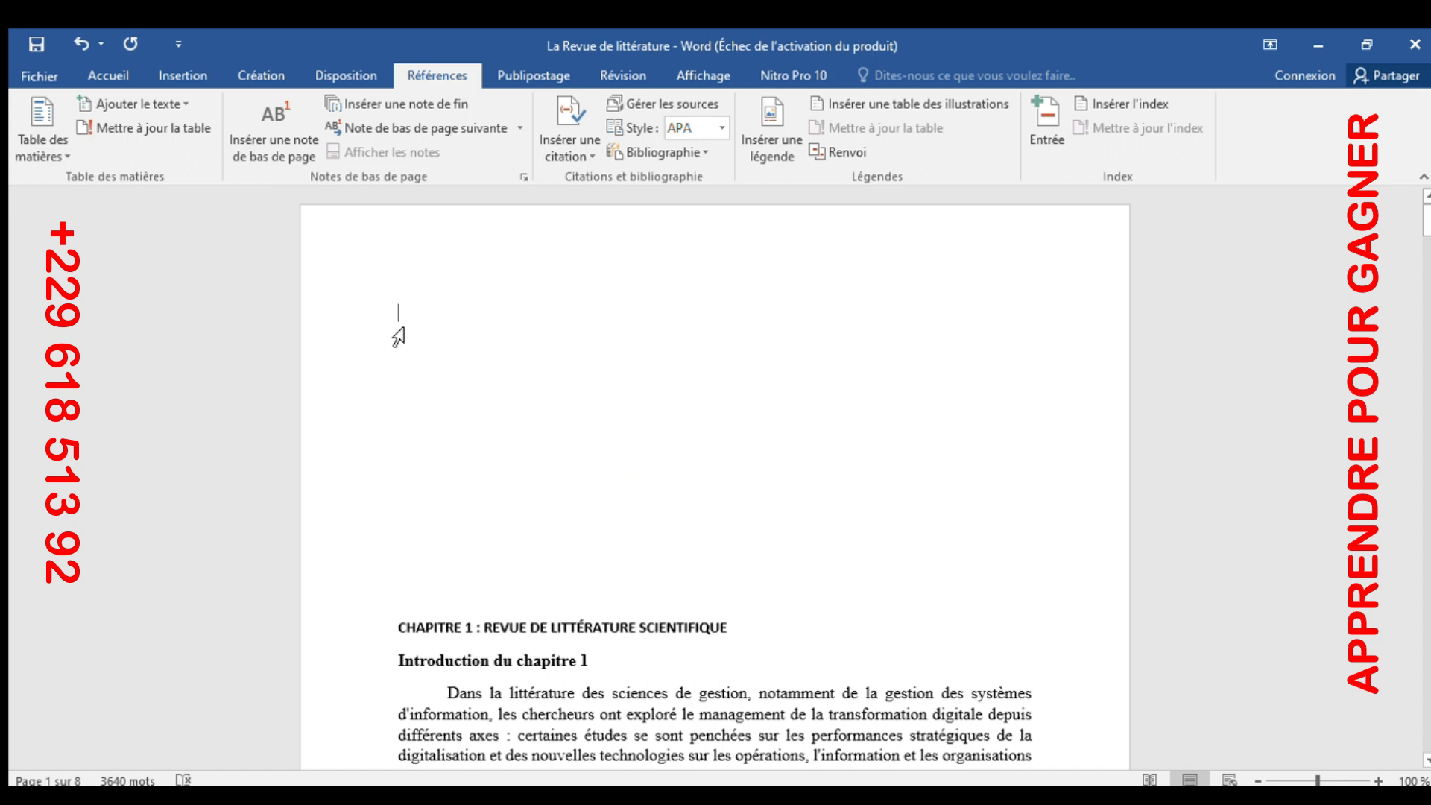
Step: Apply the Titre 1 style to the "CHAPITRE 1 : REVUE DE LITTÉRATURE SCIENTIFIQUE" and "Introduction du chapitre 1" headings
{"action": "scroll", "coordinate": [465, 559], "scroll_direction": "down", "scroll_amount": 1}
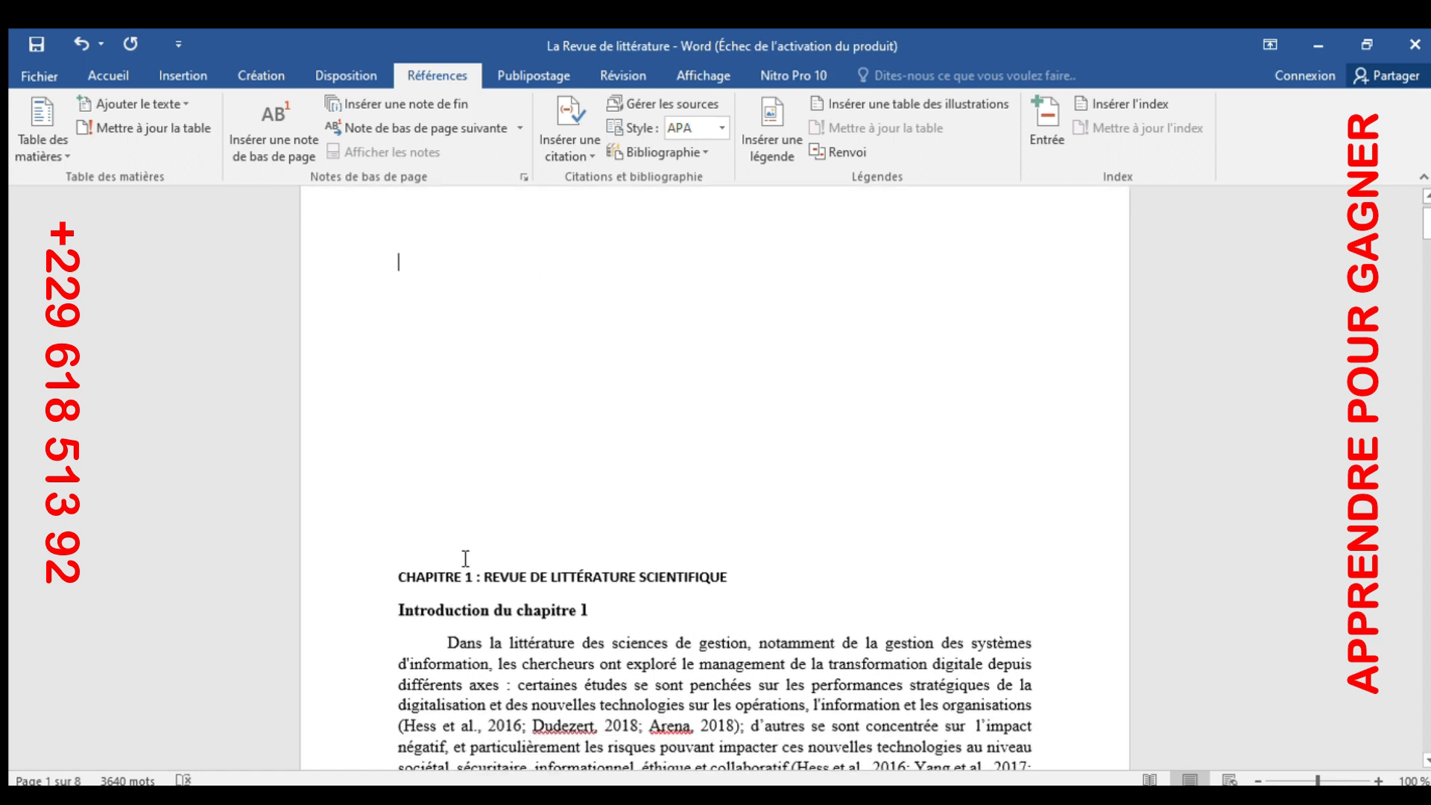
{"action": "left_click", "coordinate": [389, 578]}
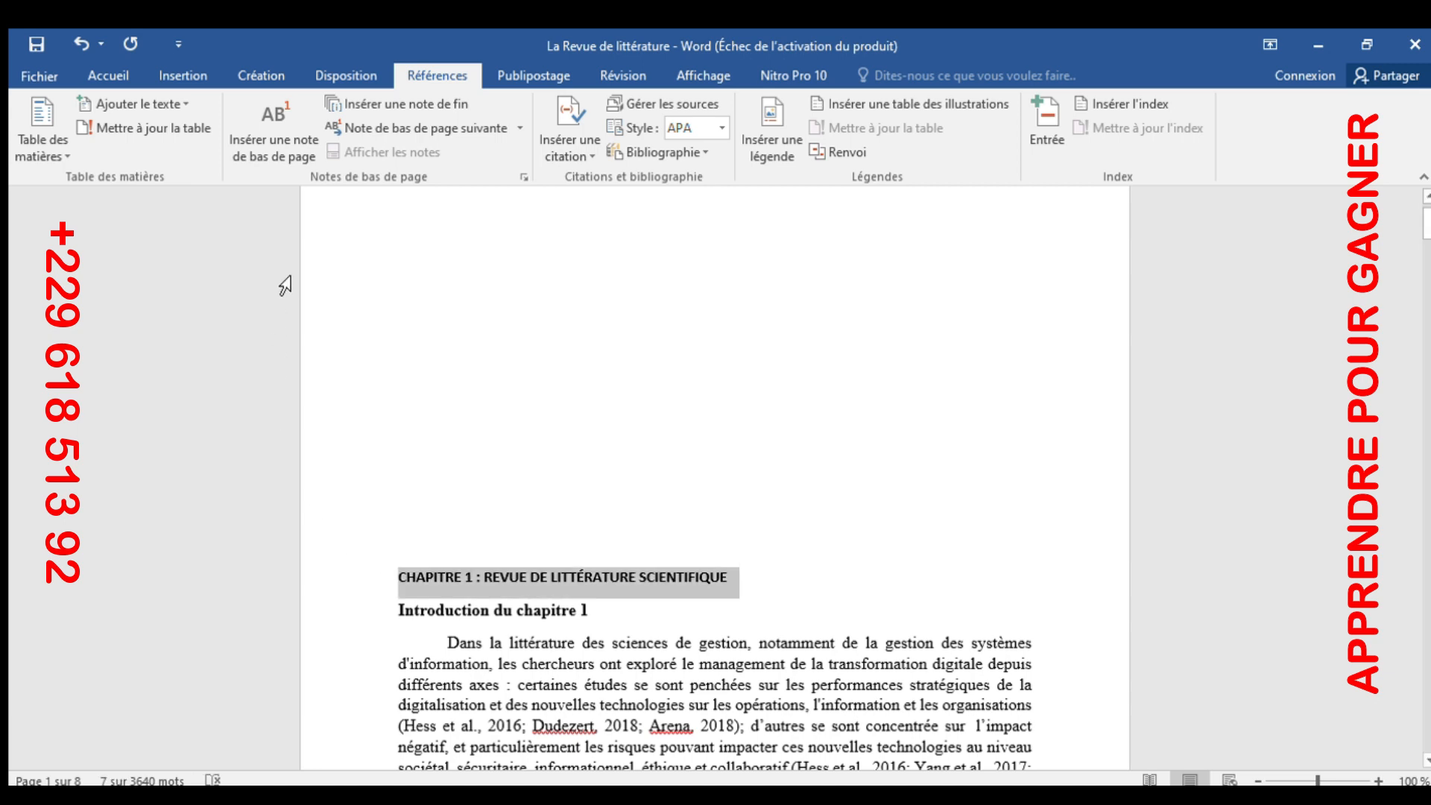
{"action": "left_click", "coordinate": [97, 73]}
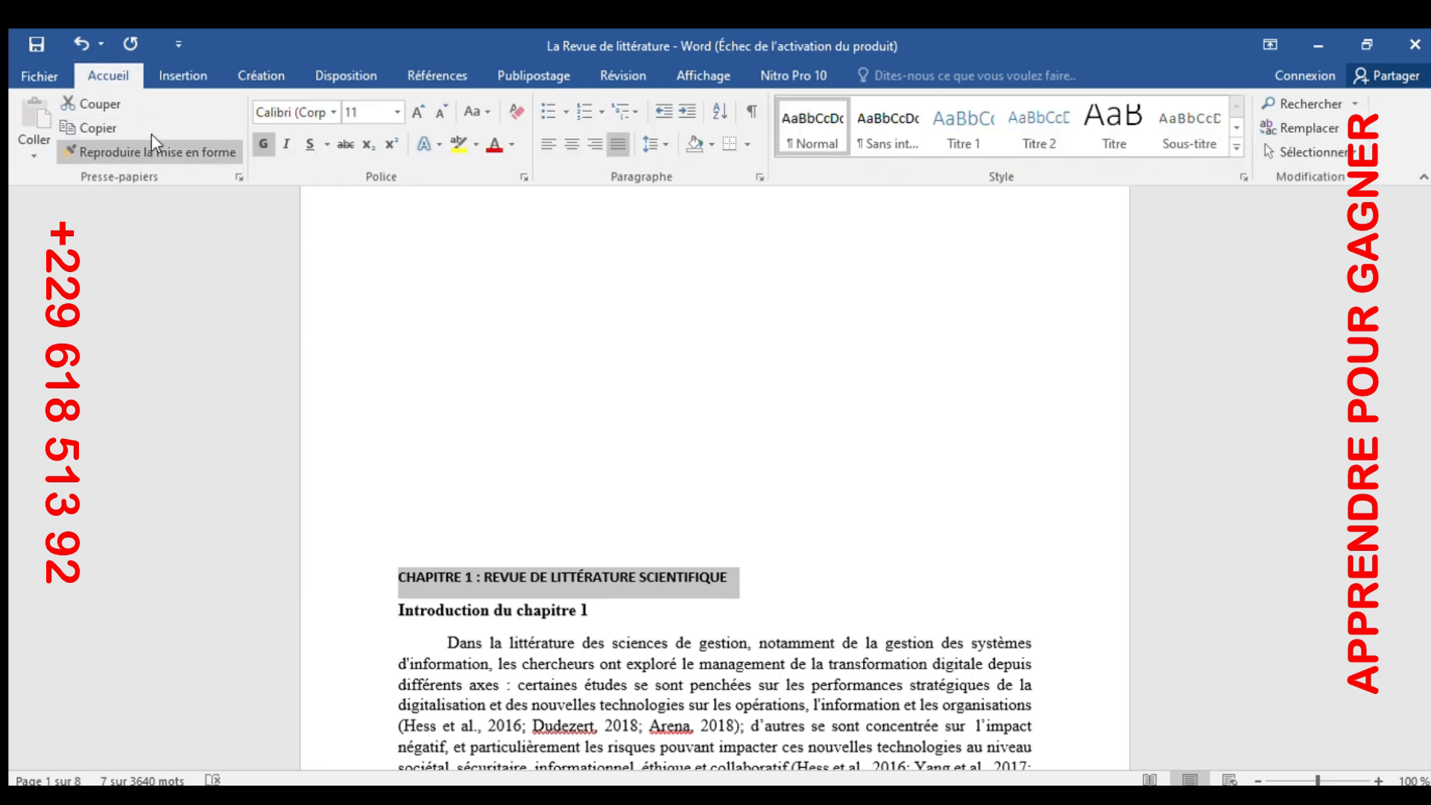
{"action": "key", "text": "ctrl+z"}
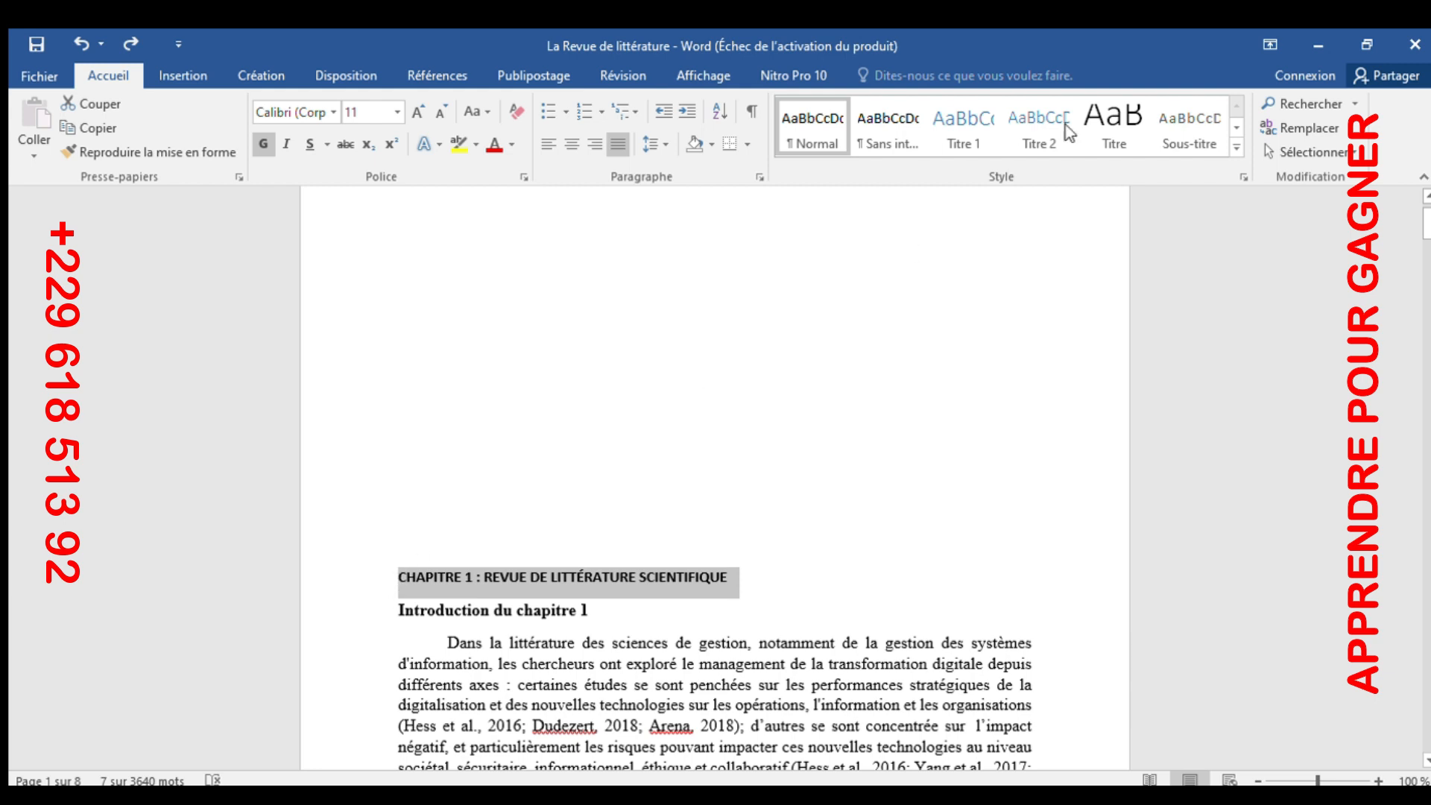
{"action": "left_click", "coordinate": [945, 114]}
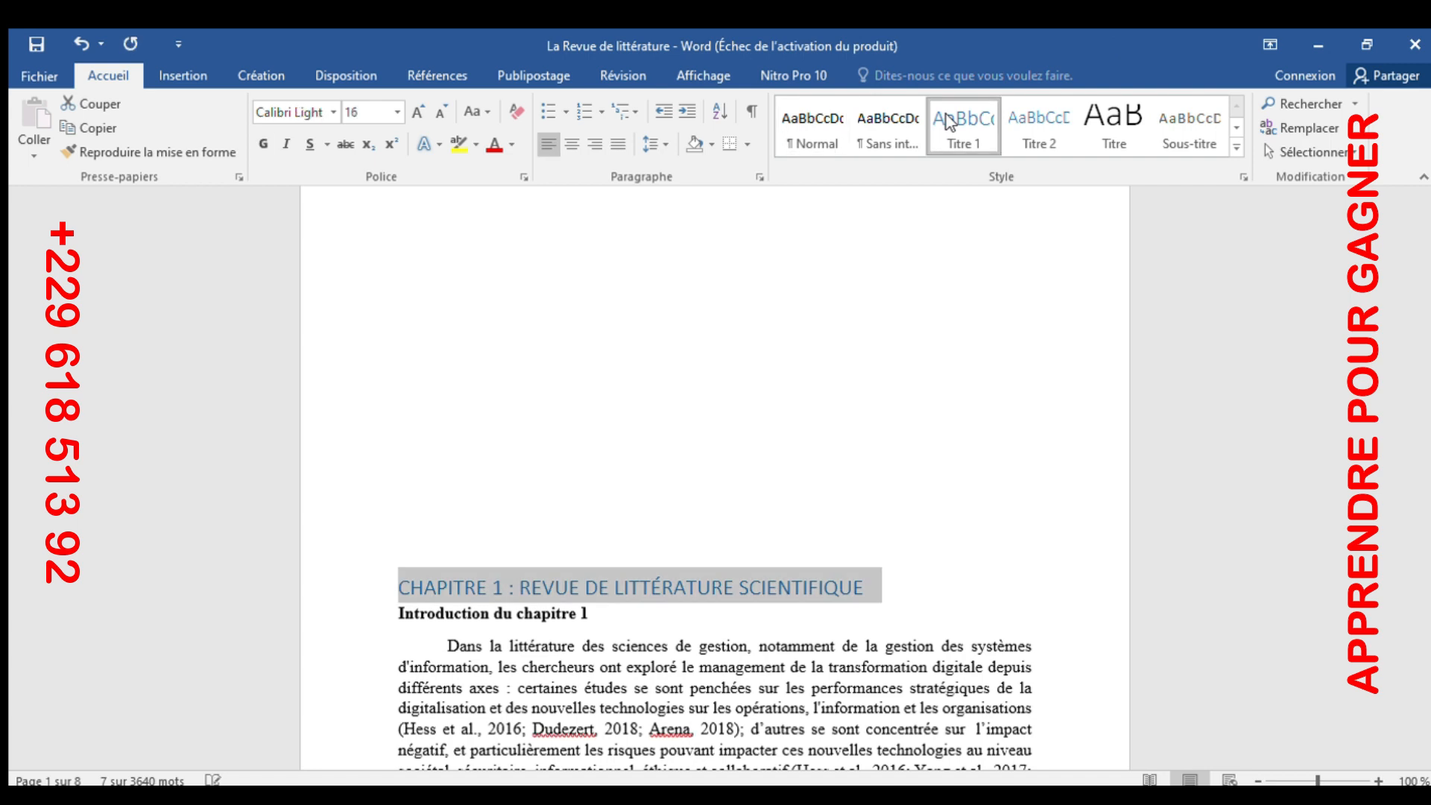
{"action": "left_click", "coordinate": [385, 619]}
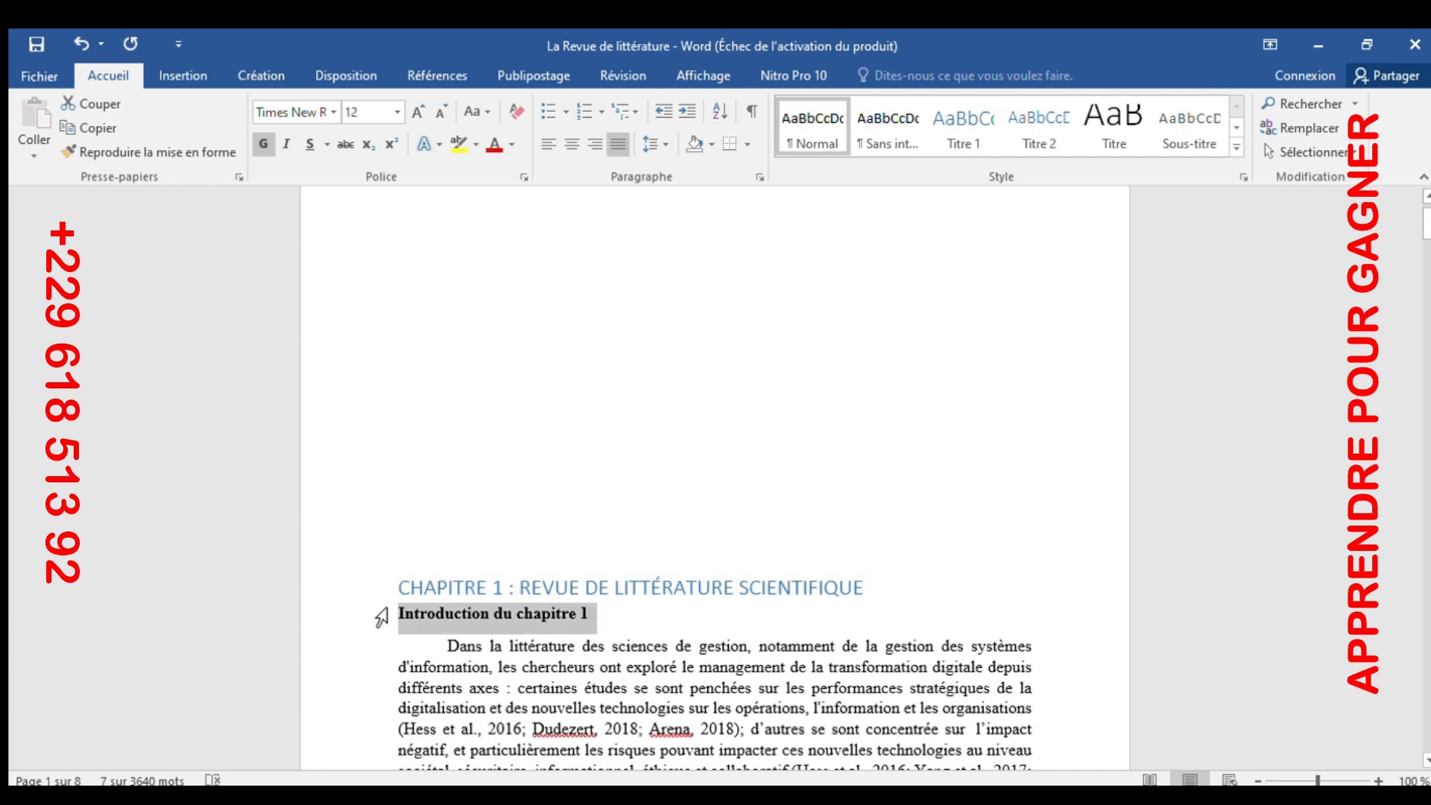
{"action": "left_click", "coordinate": [936, 121]}
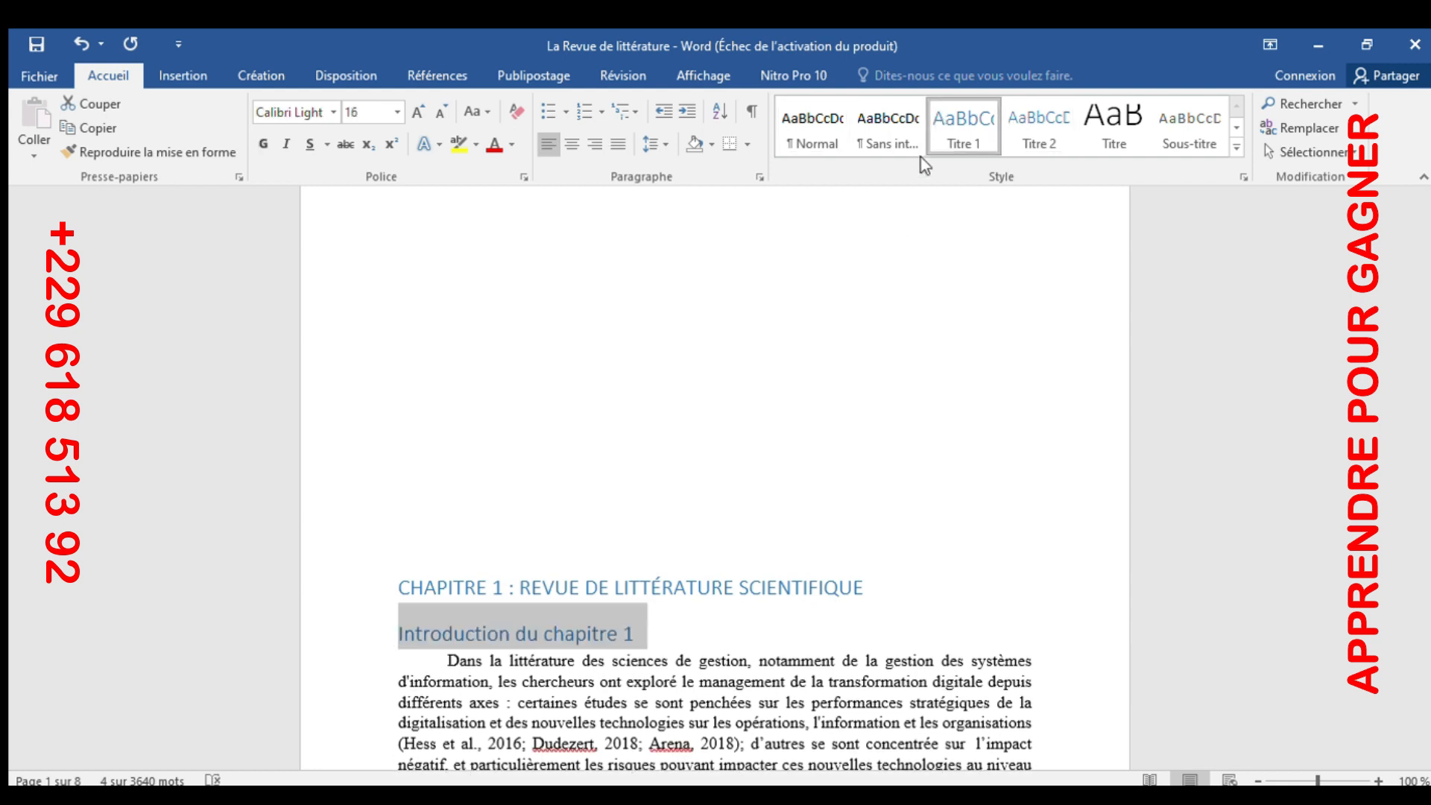
Step: Apply the Titre 2 style to the Section 1 heading and Titre 3 to the 1.1 heading below it
{"action": "scroll", "coordinate": [706, 470], "scroll_direction": "down", "scroll_amount": 5}
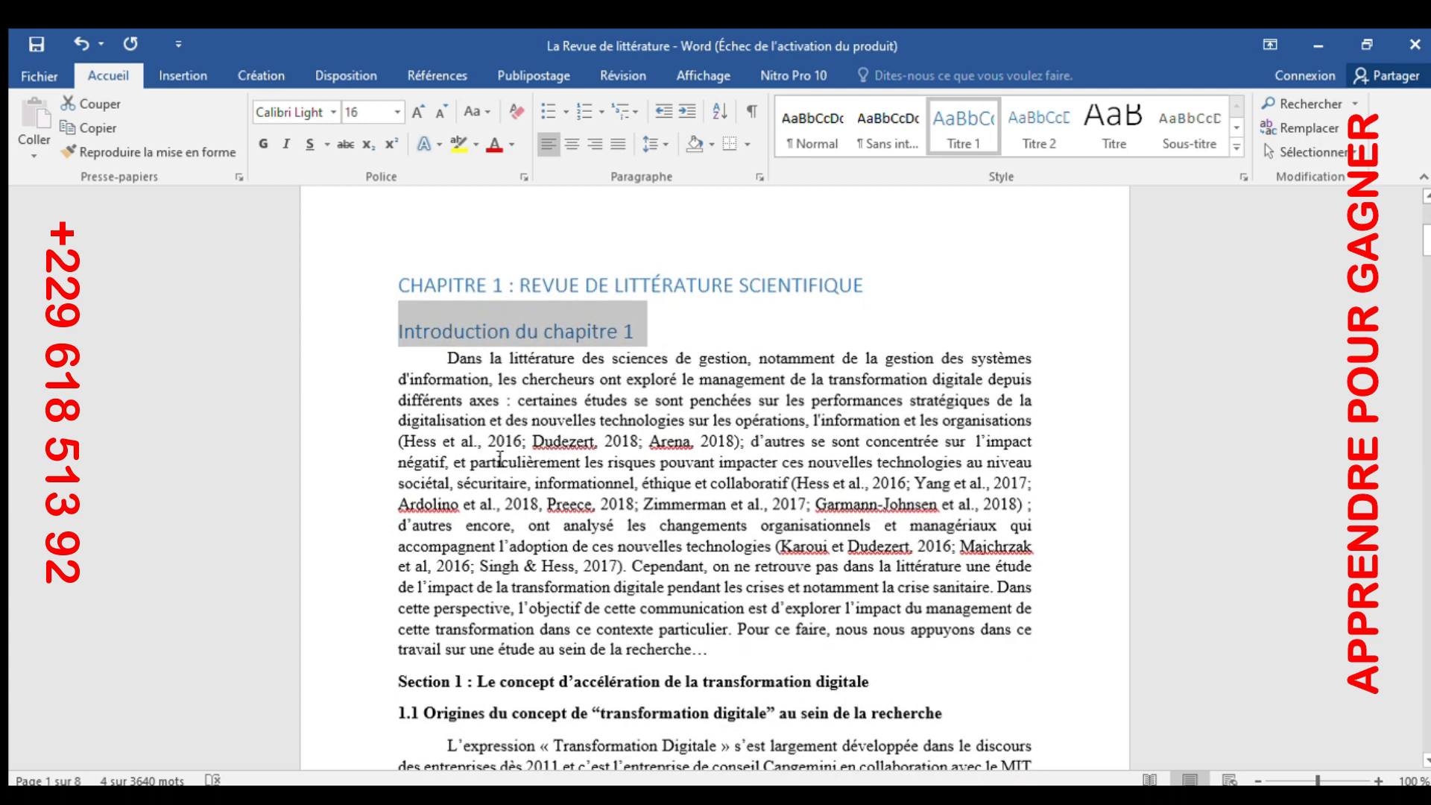
{"action": "scroll", "coordinate": [632, 372], "scroll_direction": "down", "scroll_amount": 4}
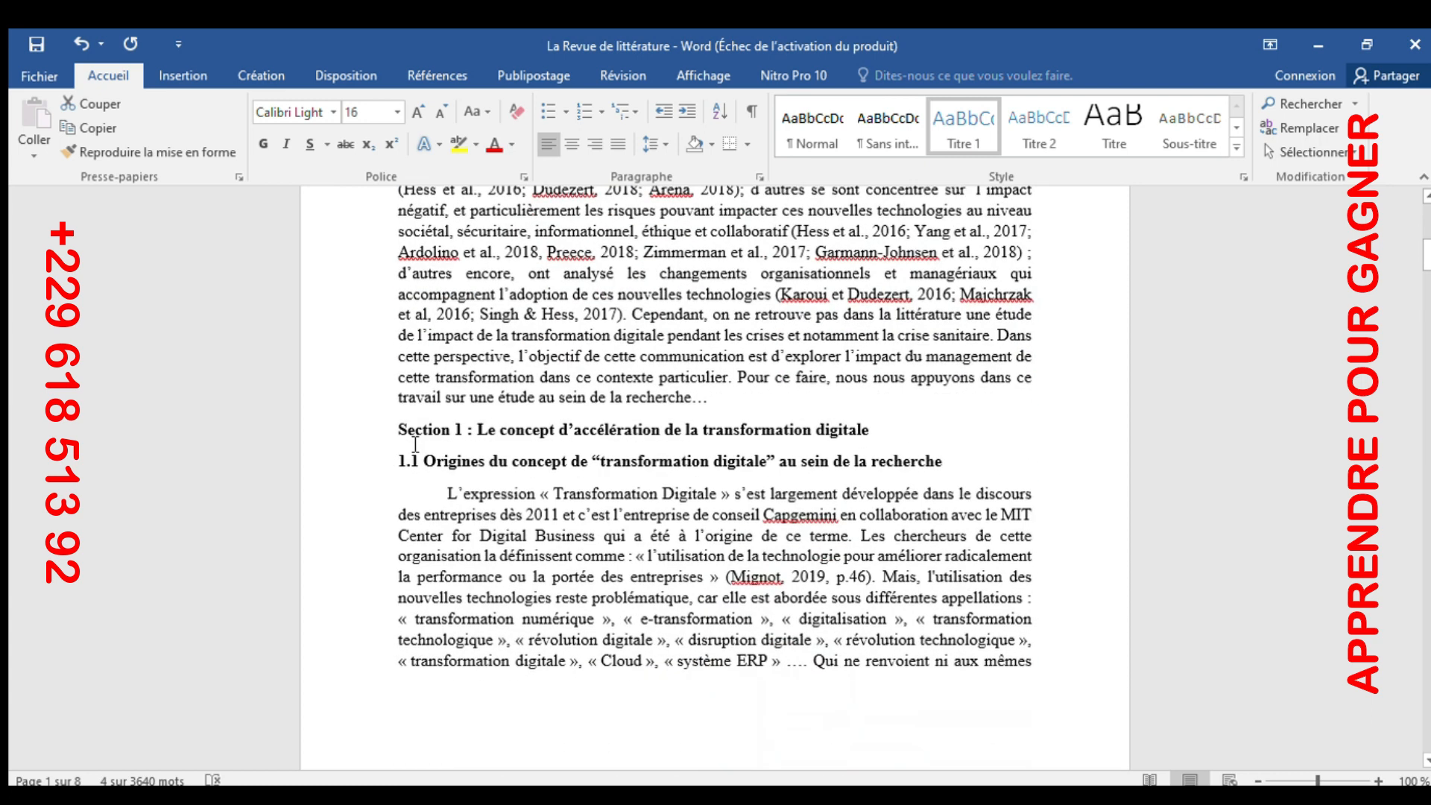
{"action": "left_click", "coordinate": [384, 429]}
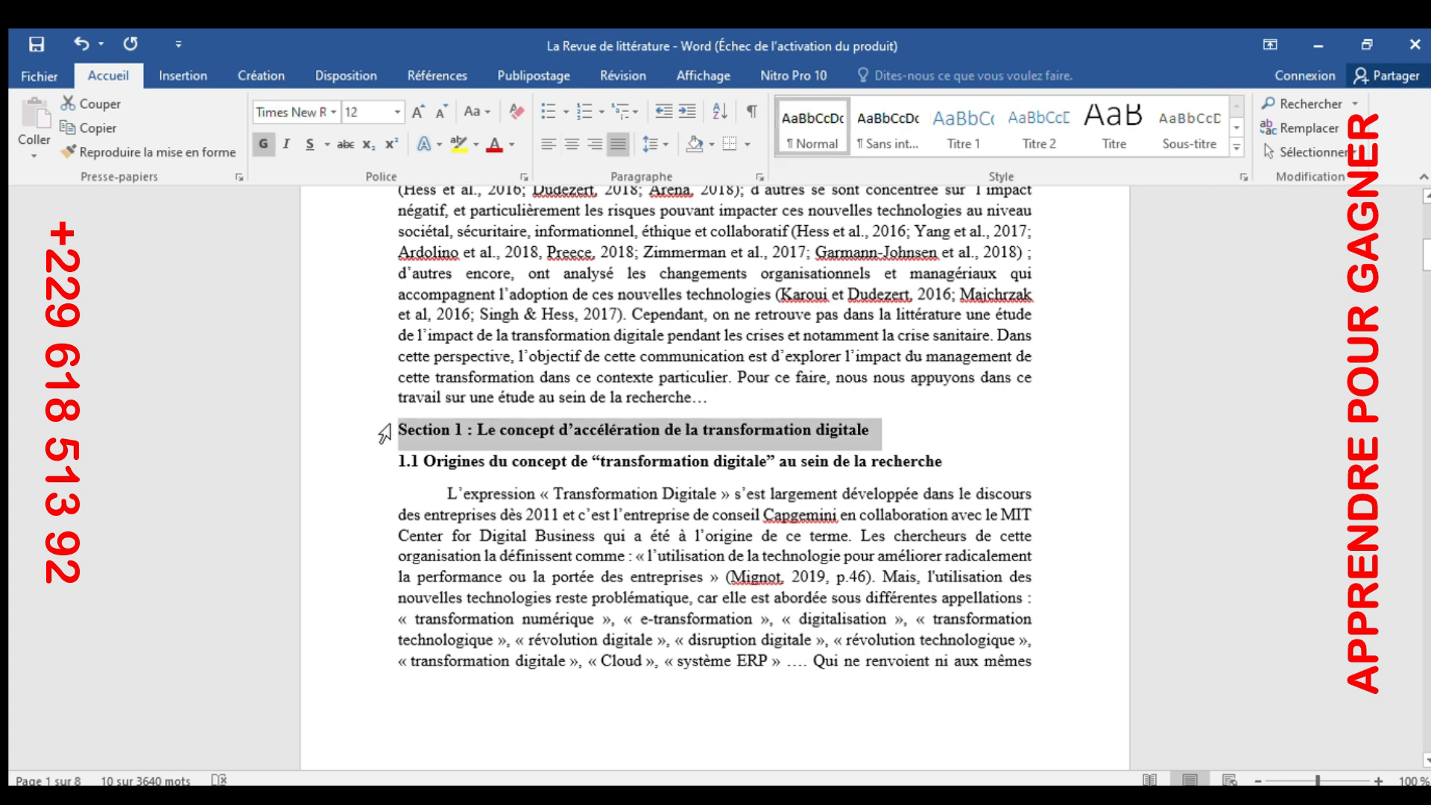
{"action": "left_click", "coordinate": [1039, 127]}
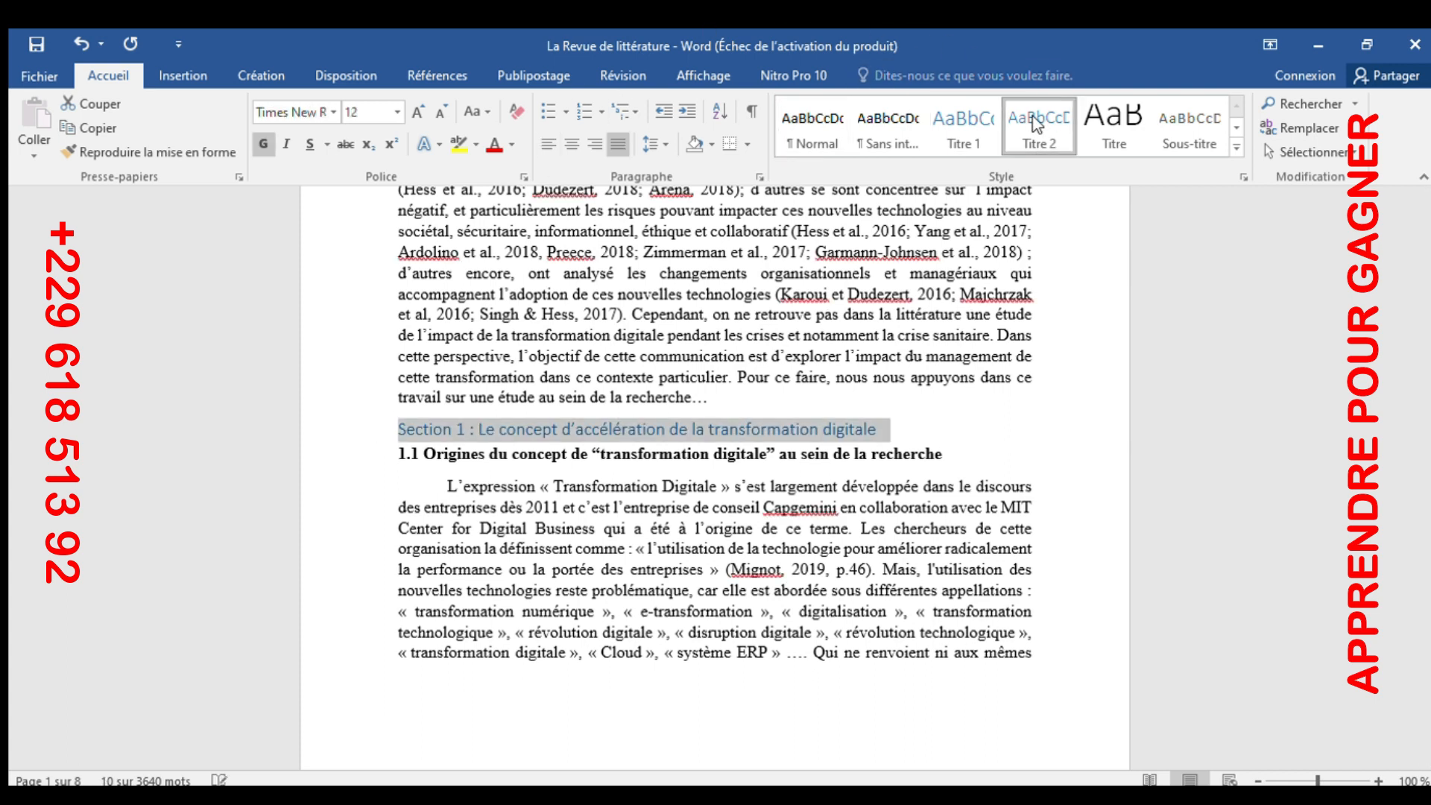
{"action": "left_click", "coordinate": [389, 456]}
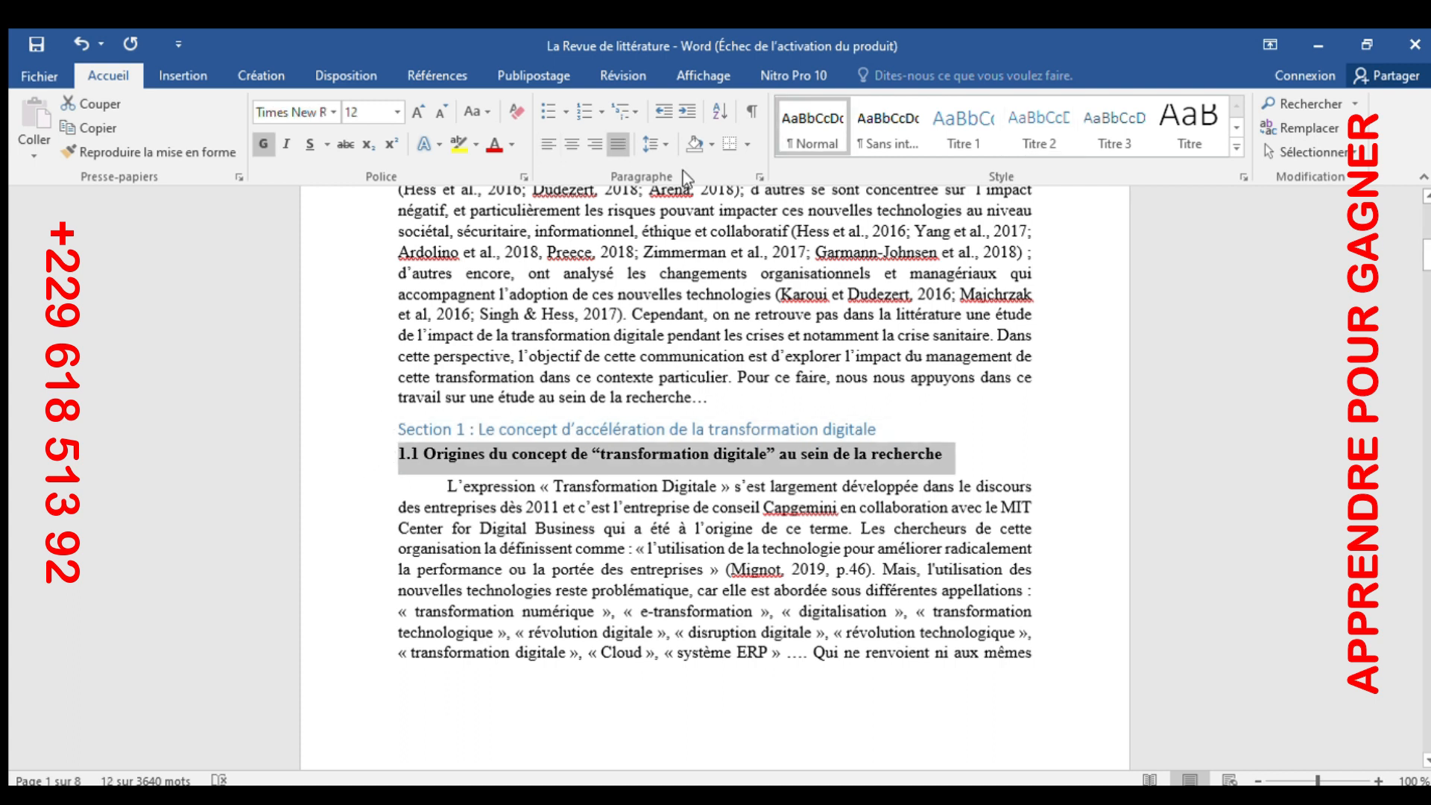
{"action": "left_click", "coordinate": [1107, 124]}
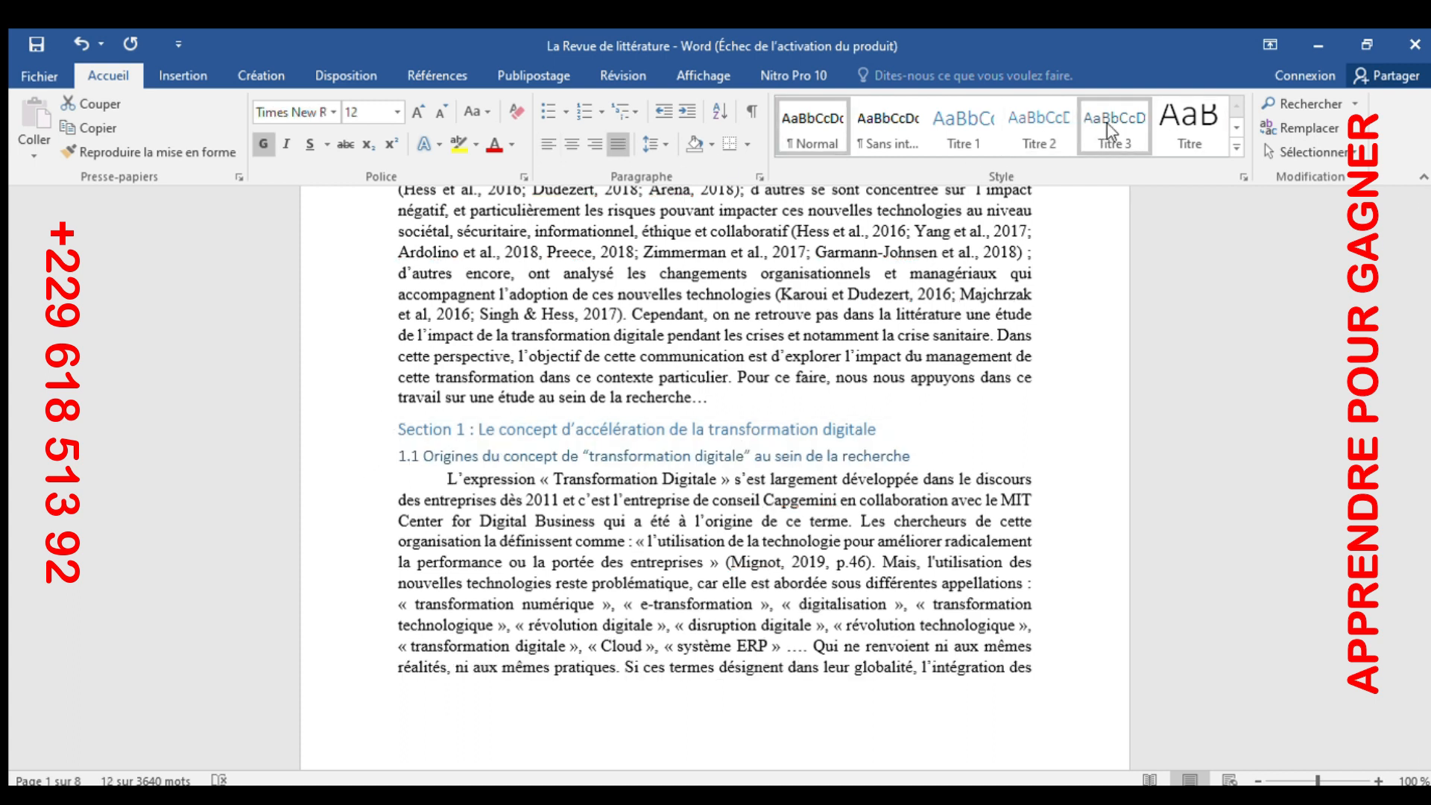
{"action": "left_click", "coordinate": [1108, 132]}
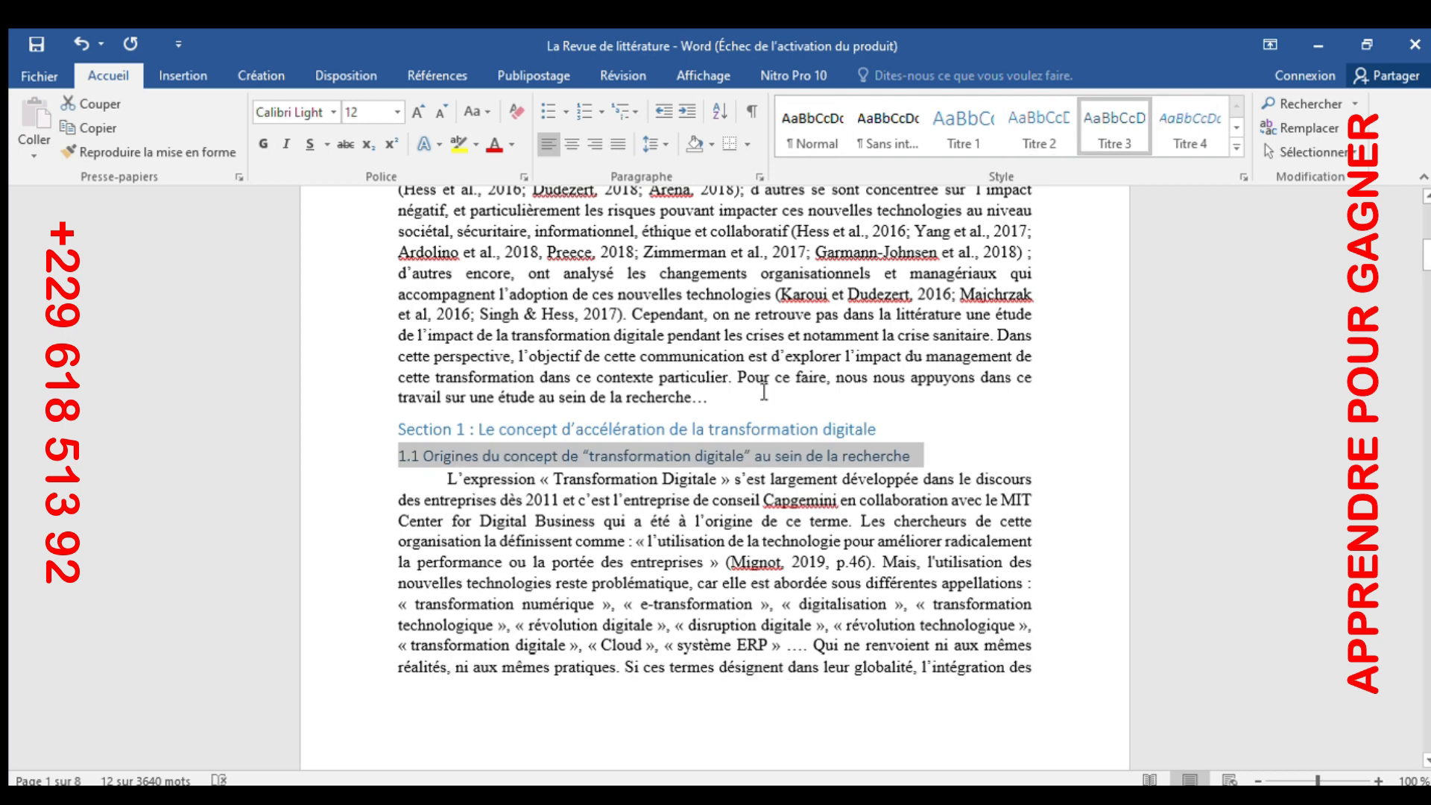
Step: Apply the Titre 3 style to the full two-line 1.2 heading and to the "1.3 Numérisation et COVID-19" heading
{"action": "scroll", "coordinate": [765, 392], "scroll_direction": "down", "scroll_amount": 15}
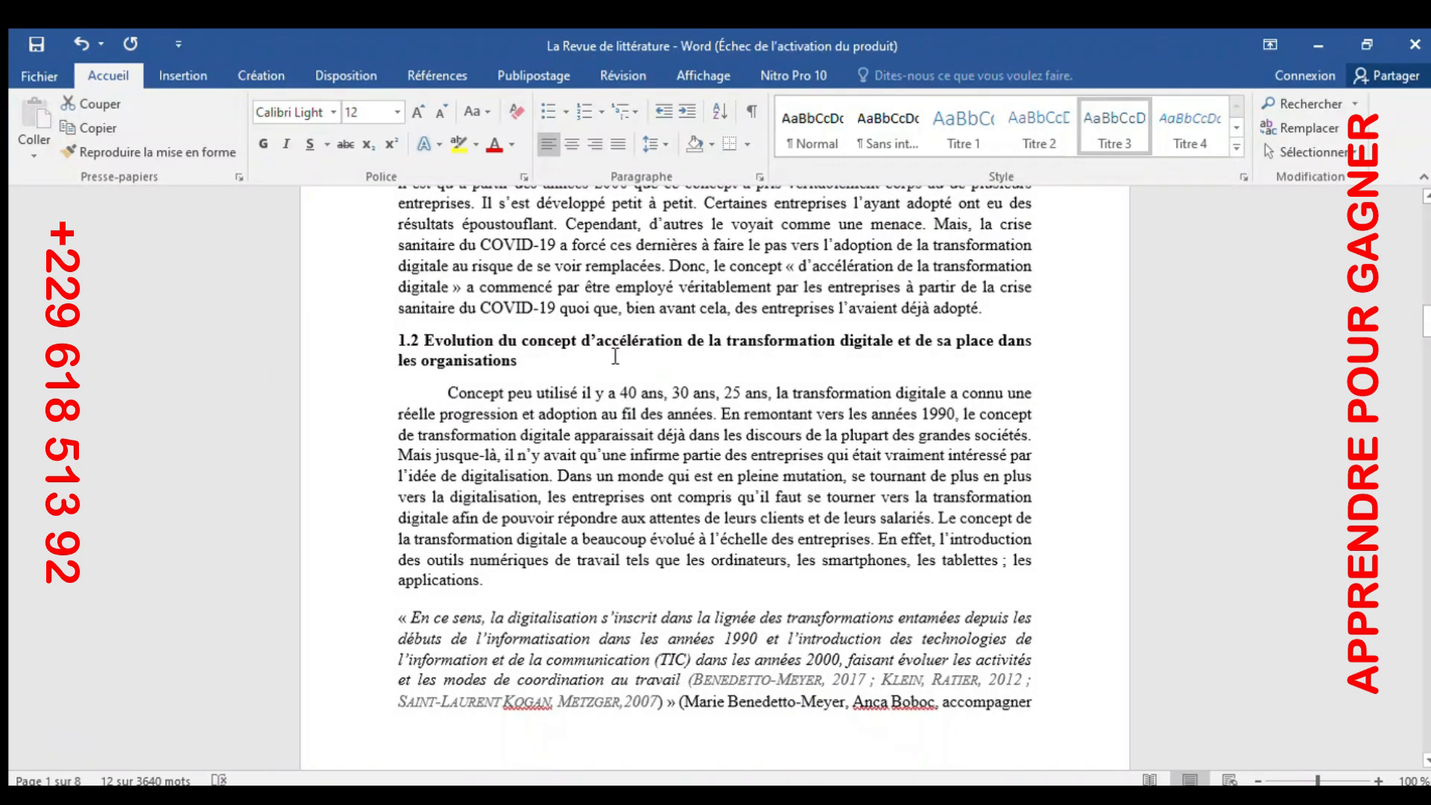
{"action": "left_click", "coordinate": [383, 365]}
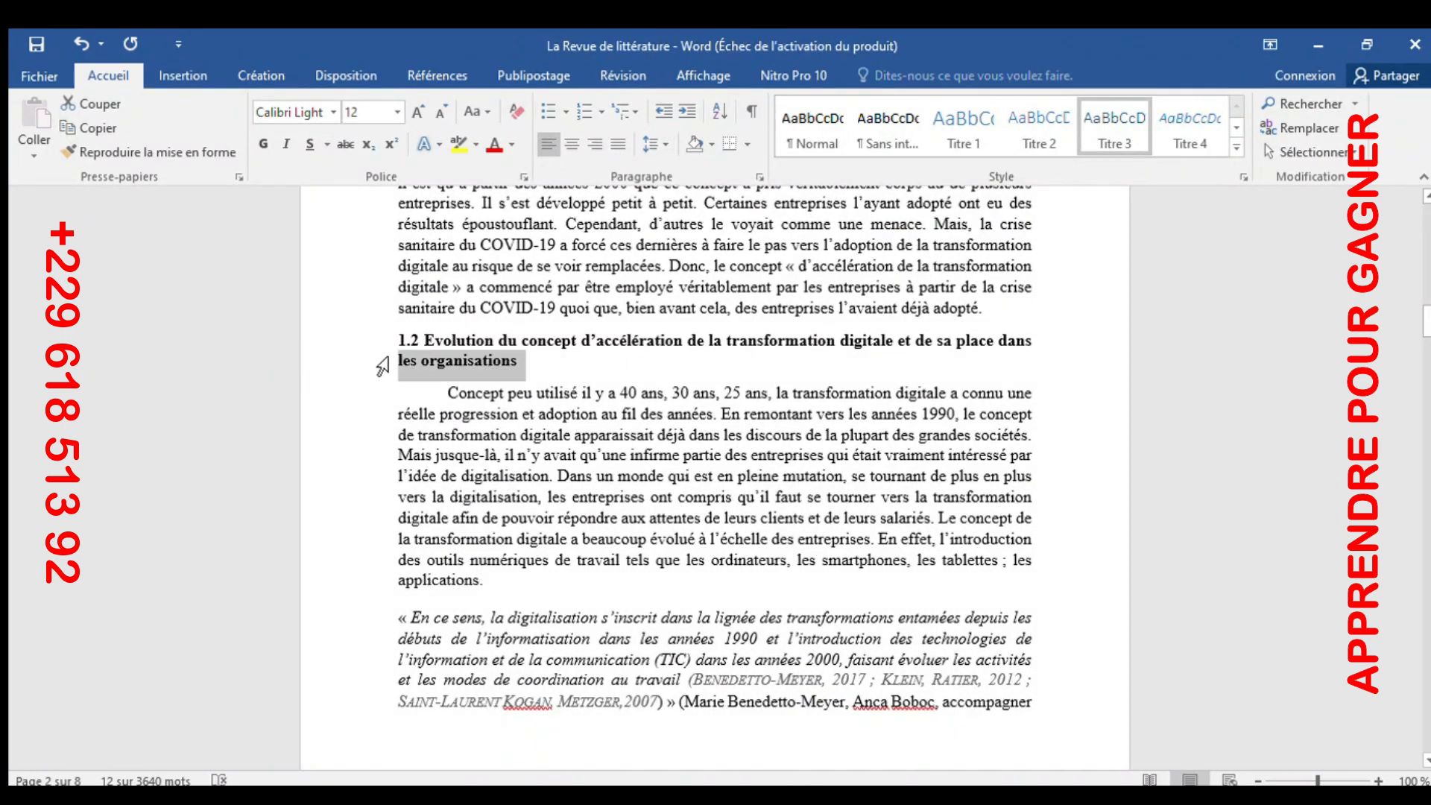
{"action": "left_click_drag", "start_coordinate": [382, 365], "coordinate": [373, 336]}
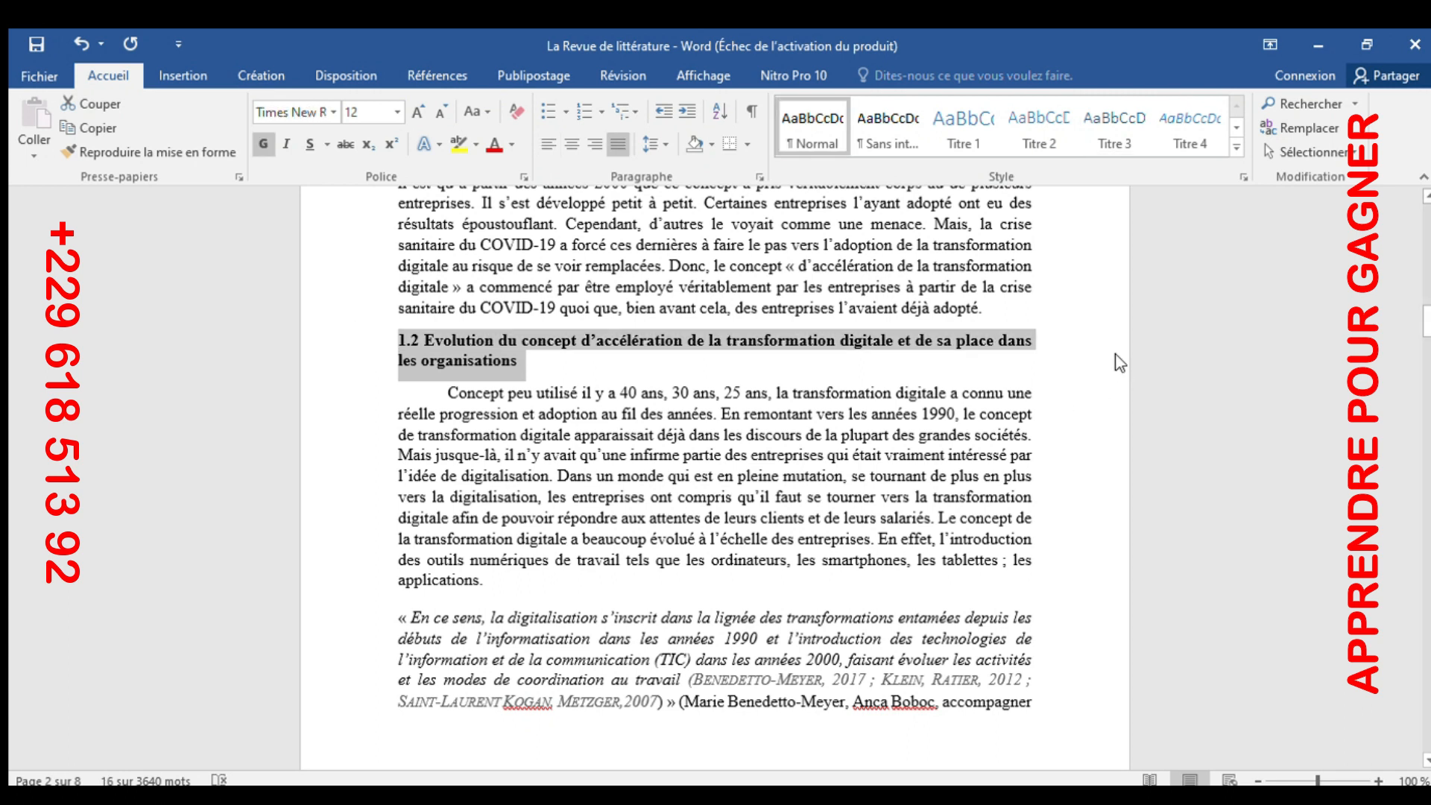
{"action": "left_click", "coordinate": [1136, 120]}
{"action": "scroll", "coordinate": [646, 503], "scroll_direction": "down", "scroll_amount": 8}
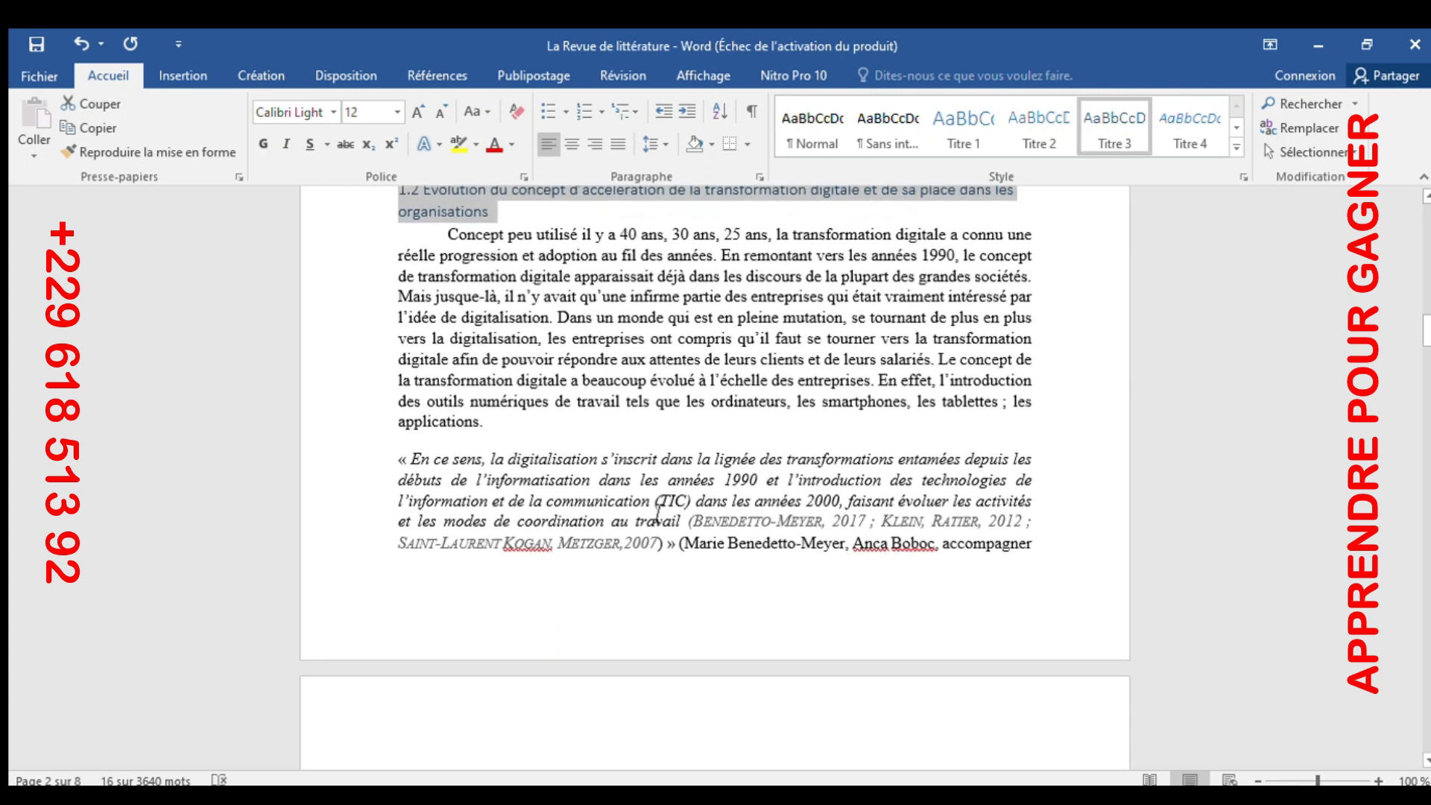
{"action": "scroll", "coordinate": [646, 504], "scroll_direction": "down", "scroll_amount": 20}
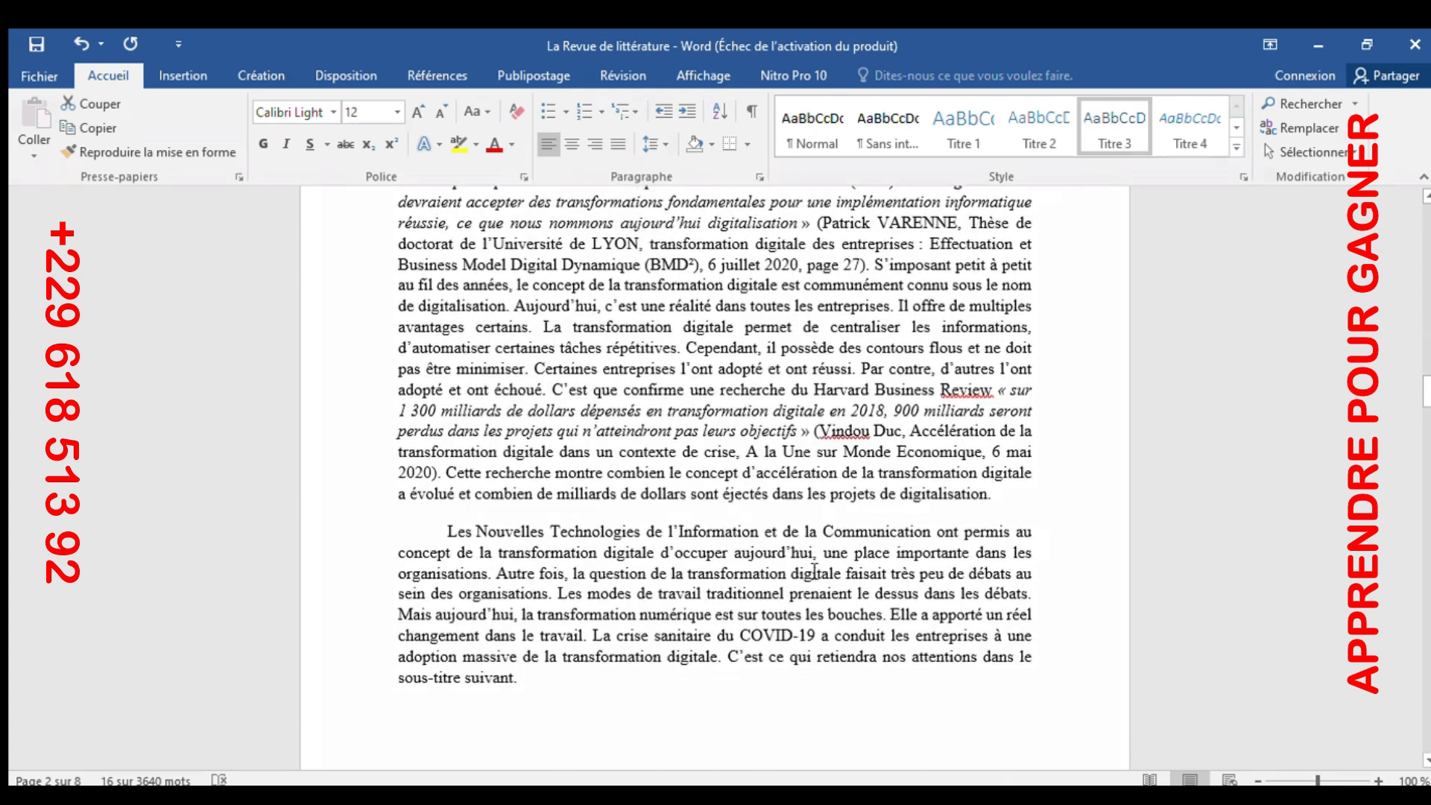
{"action": "scroll", "coordinate": [599, 538], "scroll_direction": "down", "scroll_amount": 3}
{"action": "left_click", "coordinate": [329, 417]}
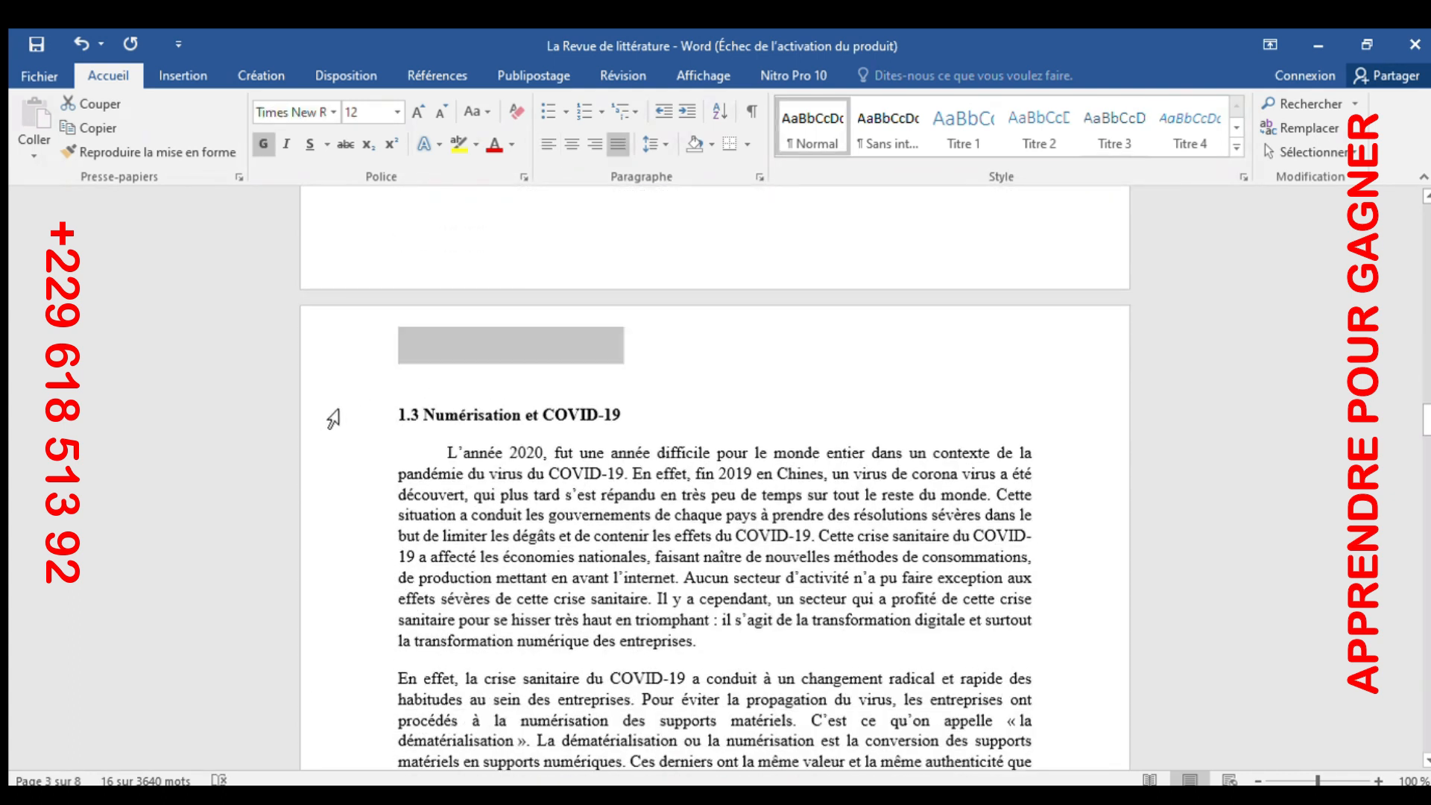
{"action": "left_click", "coordinate": [1115, 125]}
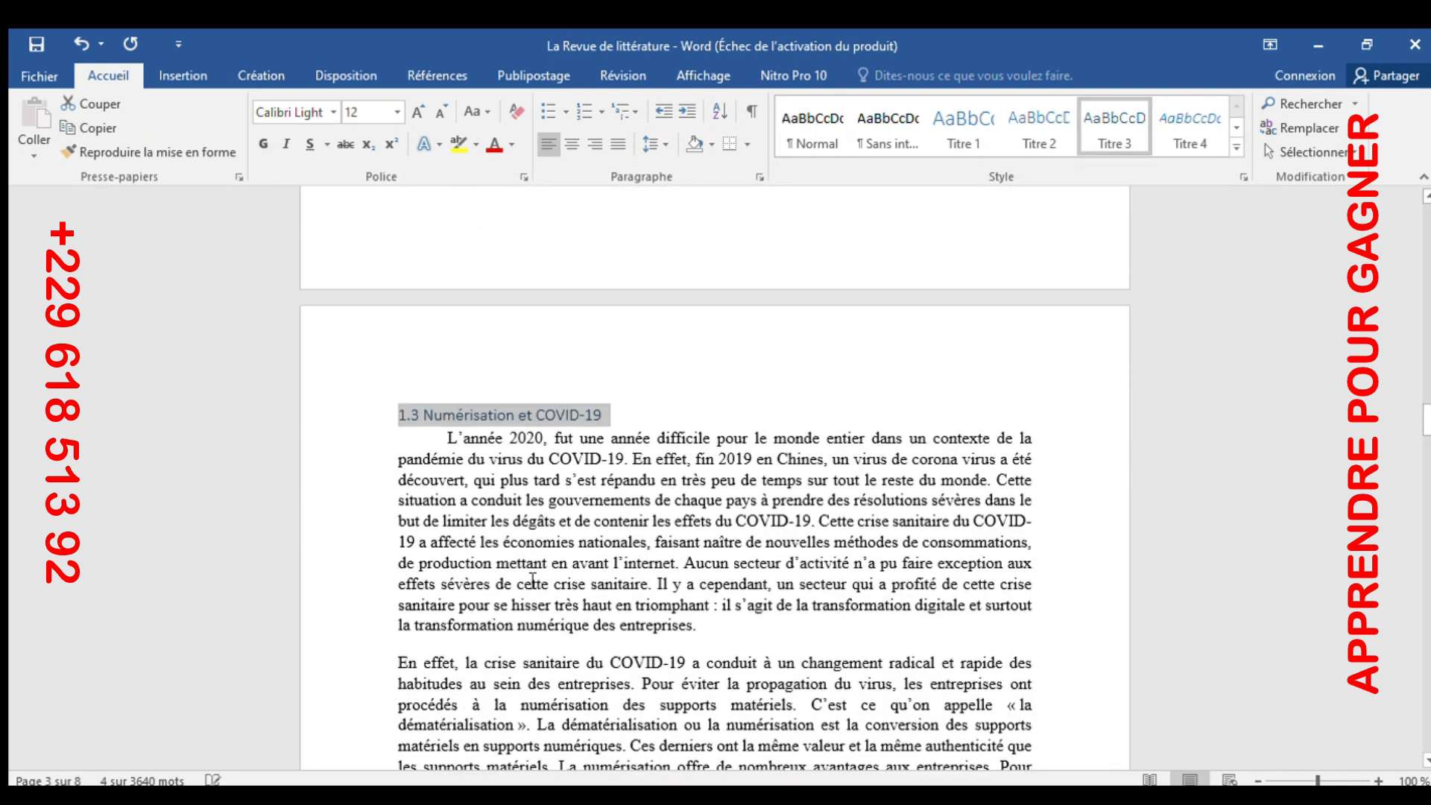
Step: Apply the Titre 2 style to the full two-line Section 2 heading
{"action": "scroll", "coordinate": [476, 589], "scroll_direction": "down", "scroll_amount": 3}
{"action": "scroll", "coordinate": [473, 555], "scroll_direction": "down", "scroll_amount": 20}
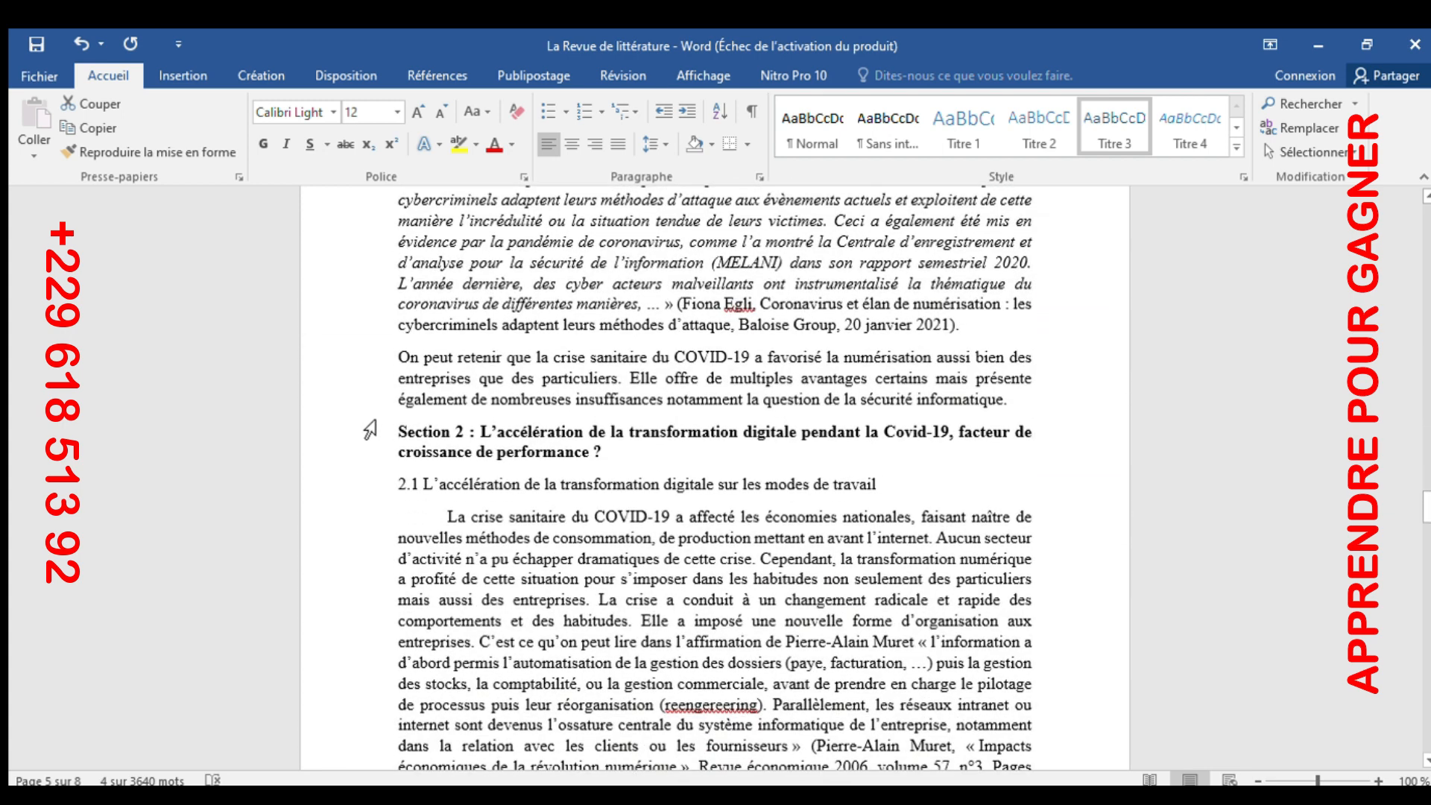
{"action": "left_click", "coordinate": [370, 448]}
{"action": "left_click", "coordinate": [375, 421]}
{"action": "left_click", "coordinate": [370, 432]}
{"action": "left_click_drag", "start_coordinate": [379, 450], "coordinate": [383, 430]}
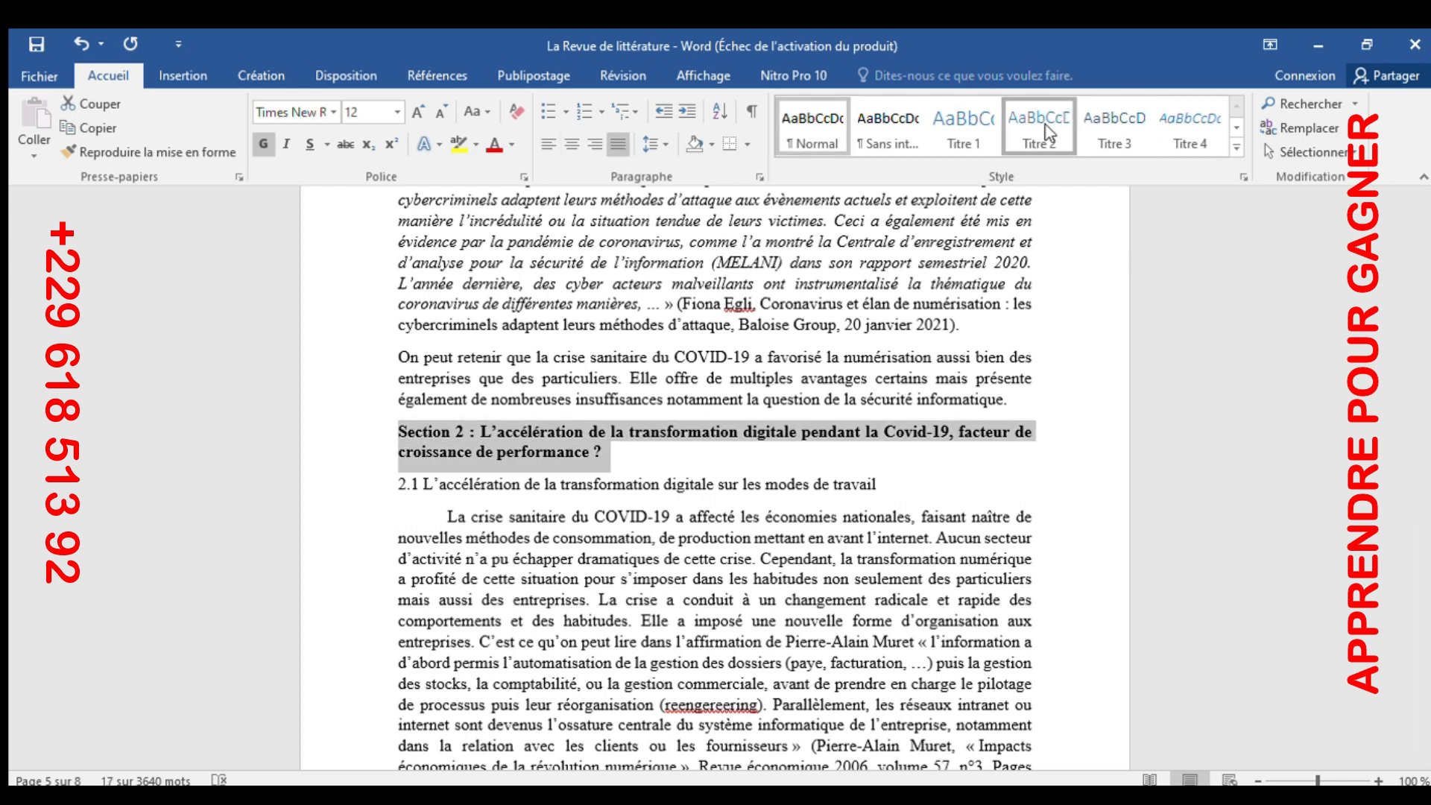
{"action": "left_click", "coordinate": [1048, 128]}
Step: Apply the Titre 3 style to the "2.2 Le management de la gestion du rendement" heading
{"action": "scroll", "coordinate": [612, 503], "scroll_direction": "down", "scroll_amount": 9}
{"action": "scroll", "coordinate": [612, 504], "scroll_direction": "down", "scroll_amount": 15}
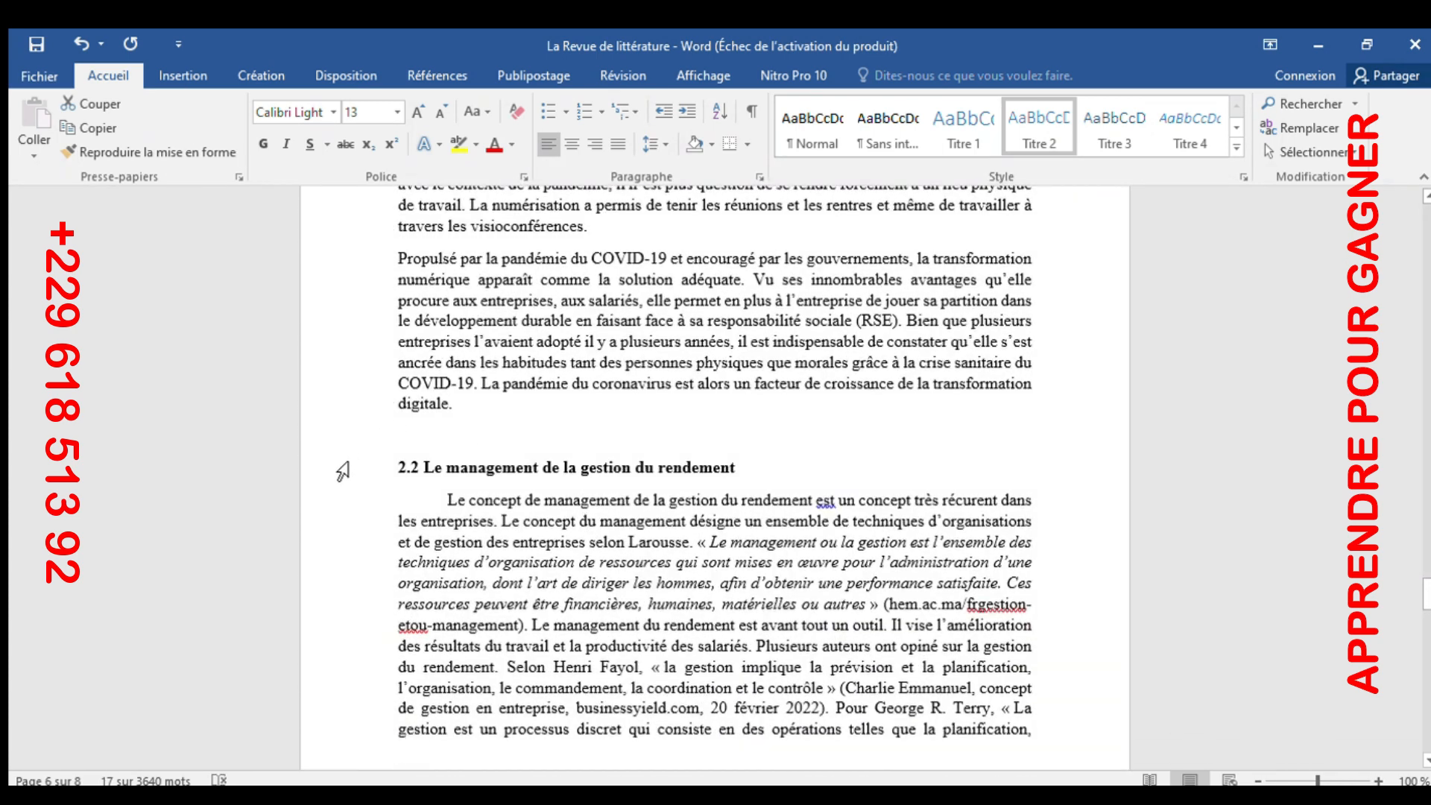
{"action": "left_click", "coordinate": [342, 472]}
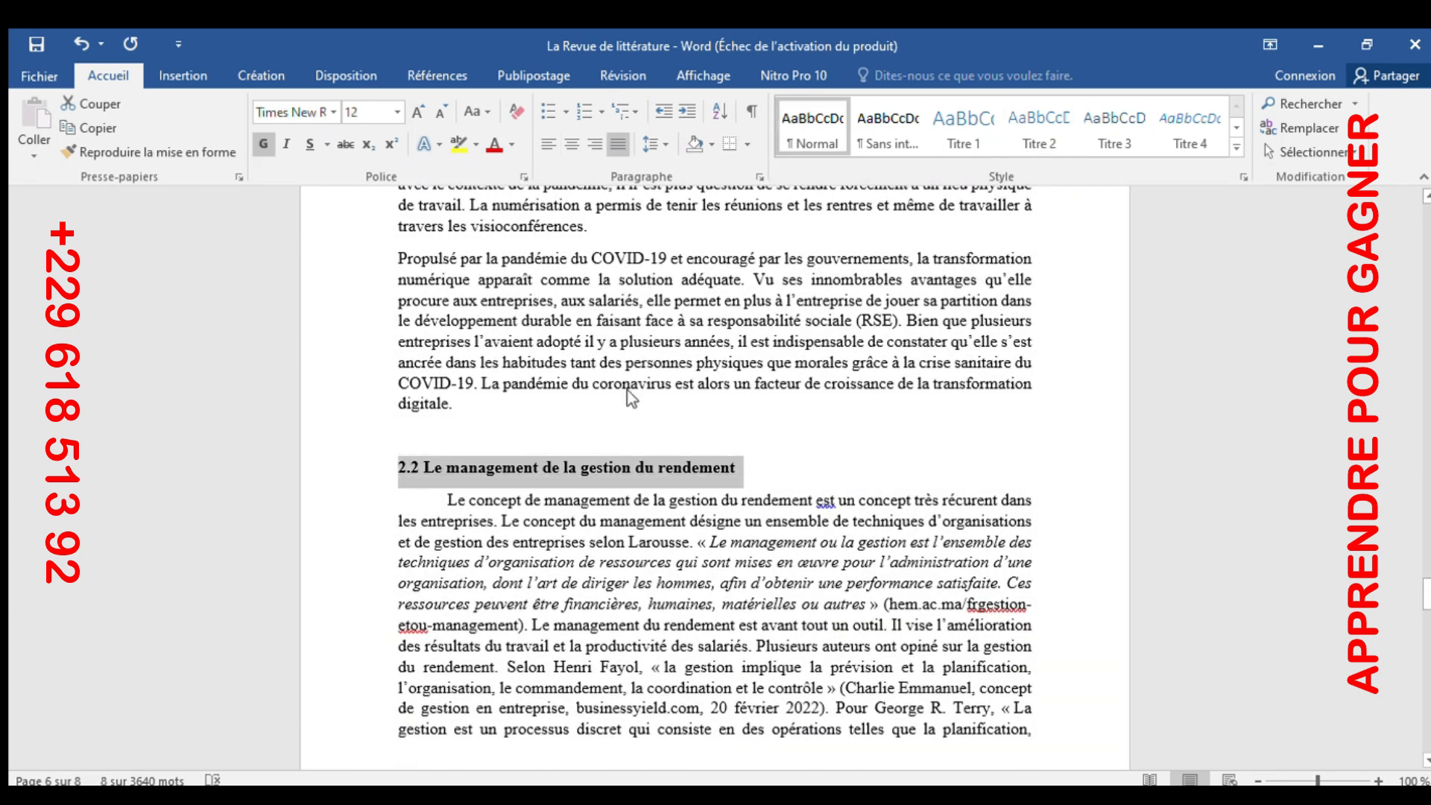
{"action": "left_click", "coordinate": [1114, 128]}
Step: Apply the Titre 1 style to the BIBLIOGRAPHIE heading
{"action": "scroll", "coordinate": [869, 555], "scroll_direction": "down", "scroll_amount": 12}
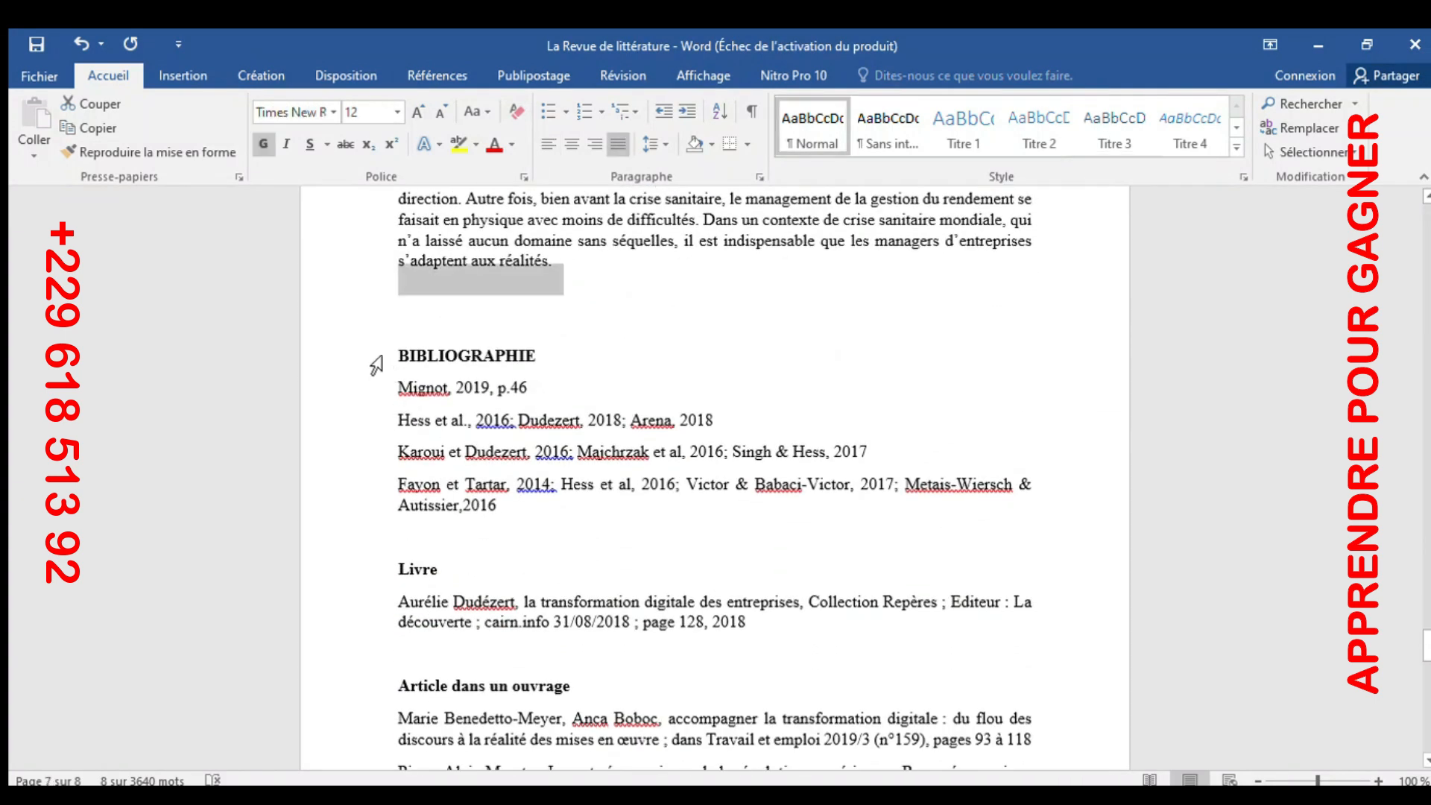
{"action": "left_click", "coordinate": [376, 359]}
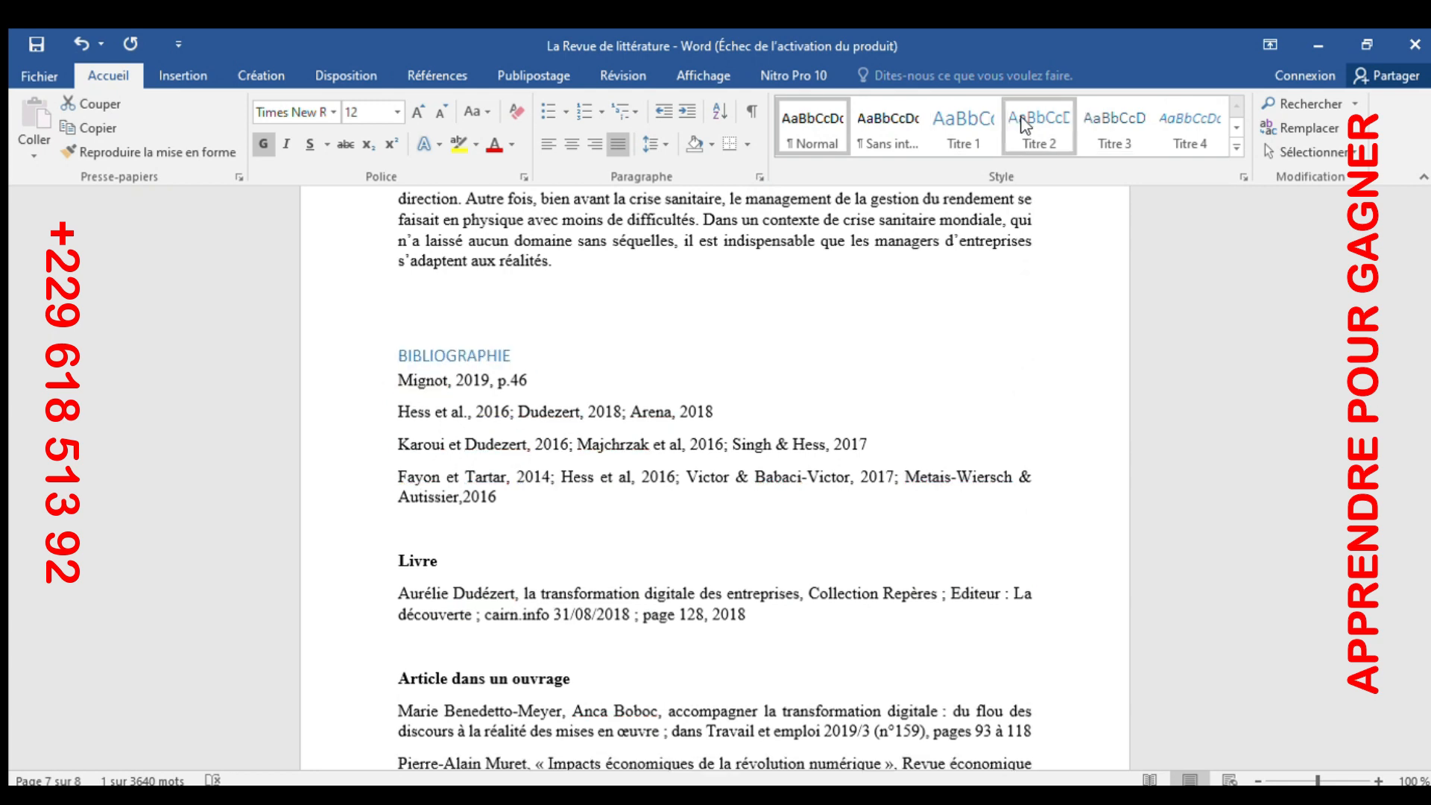
{"action": "left_click", "coordinate": [965, 127]}
Step: Return to the beginning of the document and place the cursor on the blank first line above the chapter 1 heading
{"action": "scroll", "coordinate": [751, 440], "scroll_direction": "up", "scroll_amount": 10}
{"action": "scroll", "coordinate": [751, 436], "scroll_direction": "up", "scroll_amount": 15}
{"action": "scroll", "coordinate": [752, 437], "scroll_direction": "up", "scroll_amount": 15}
{"action": "scroll", "coordinate": [752, 437], "scroll_direction": "up", "scroll_amount": 15}
{"action": "scroll", "coordinate": [751, 438], "scroll_direction": "up", "scroll_amount": 15}
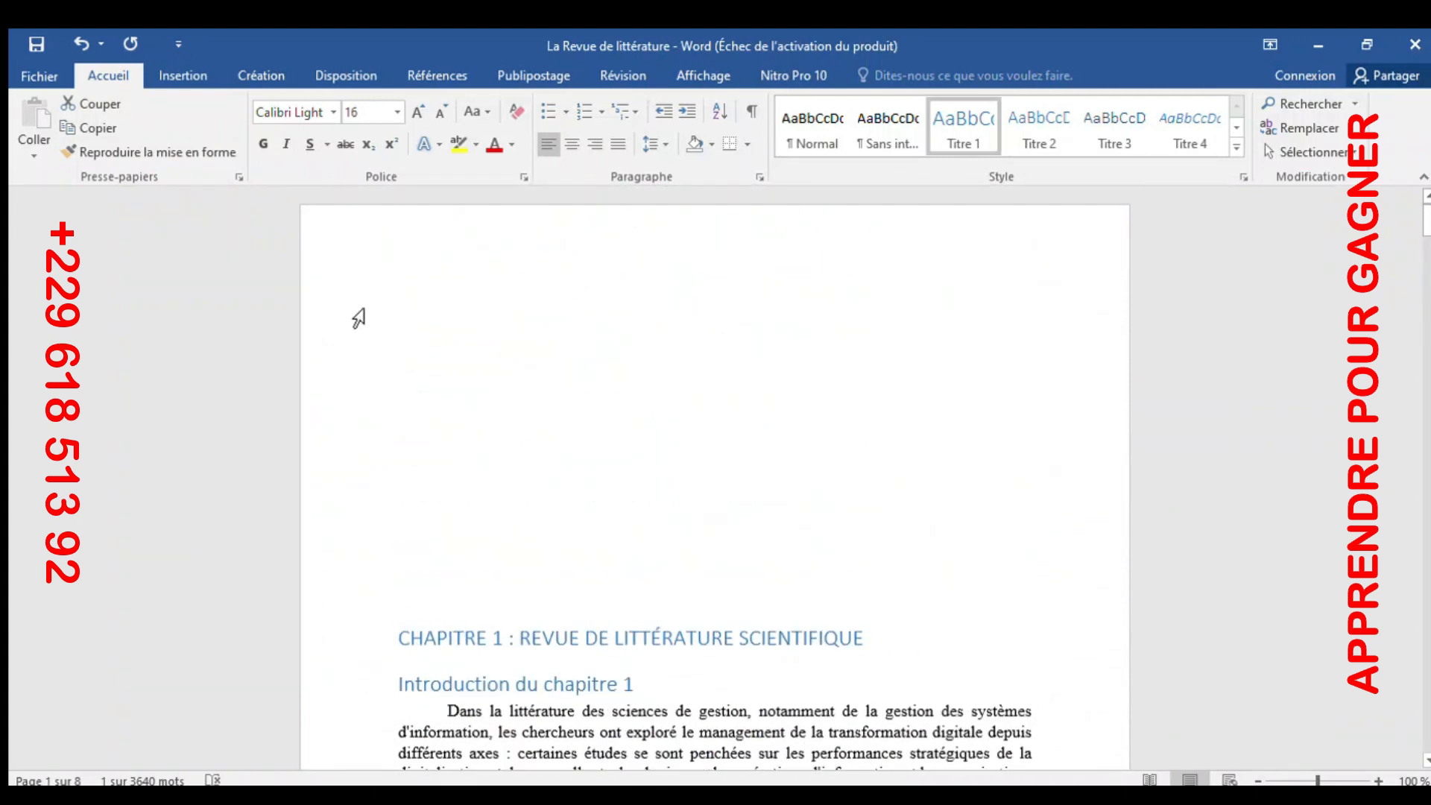
{"action": "left_click", "coordinate": [432, 313]}
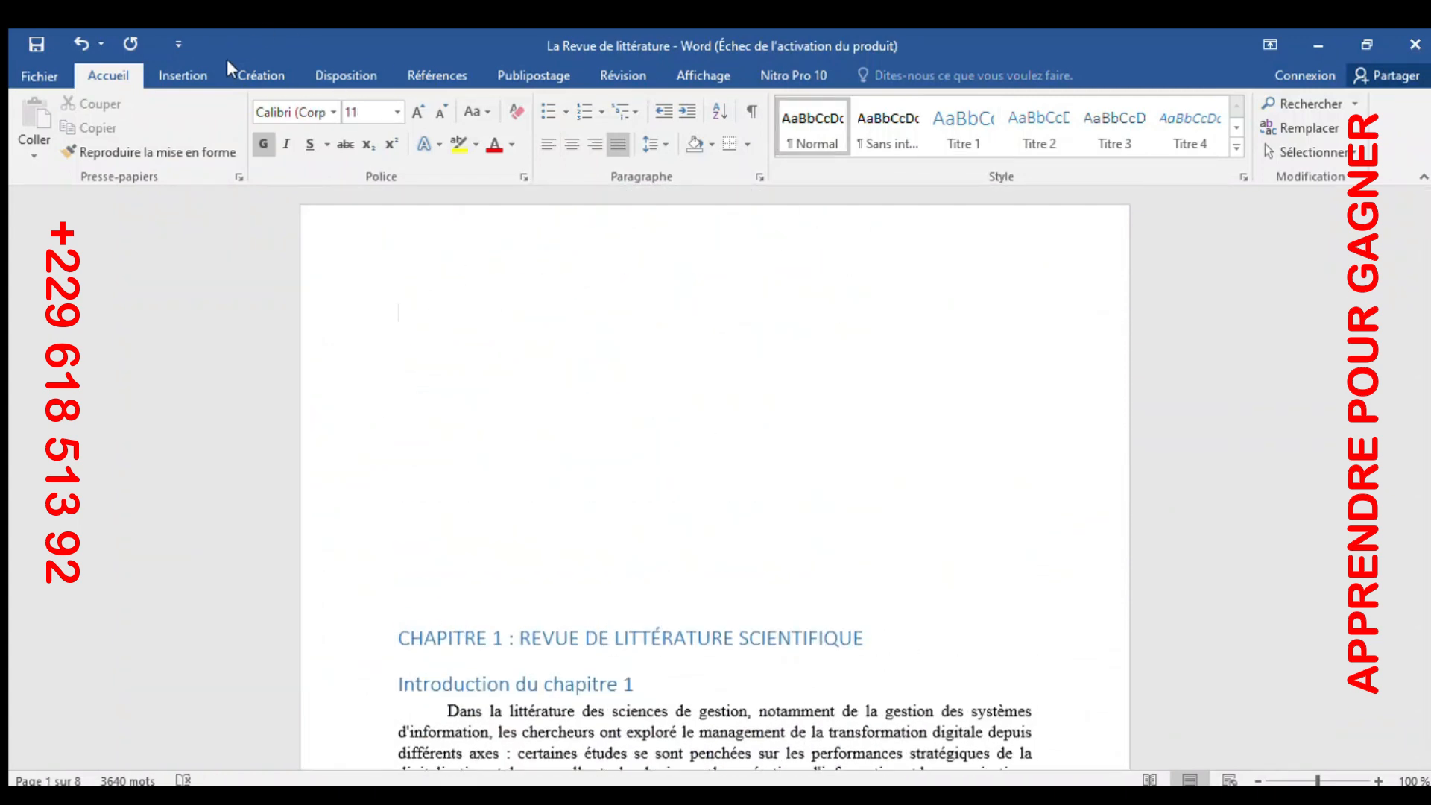
Step: Try a manual table of contents with placeholder chapter titles at the cursor, and undo its insertion
{"action": "left_click", "coordinate": [446, 81]}
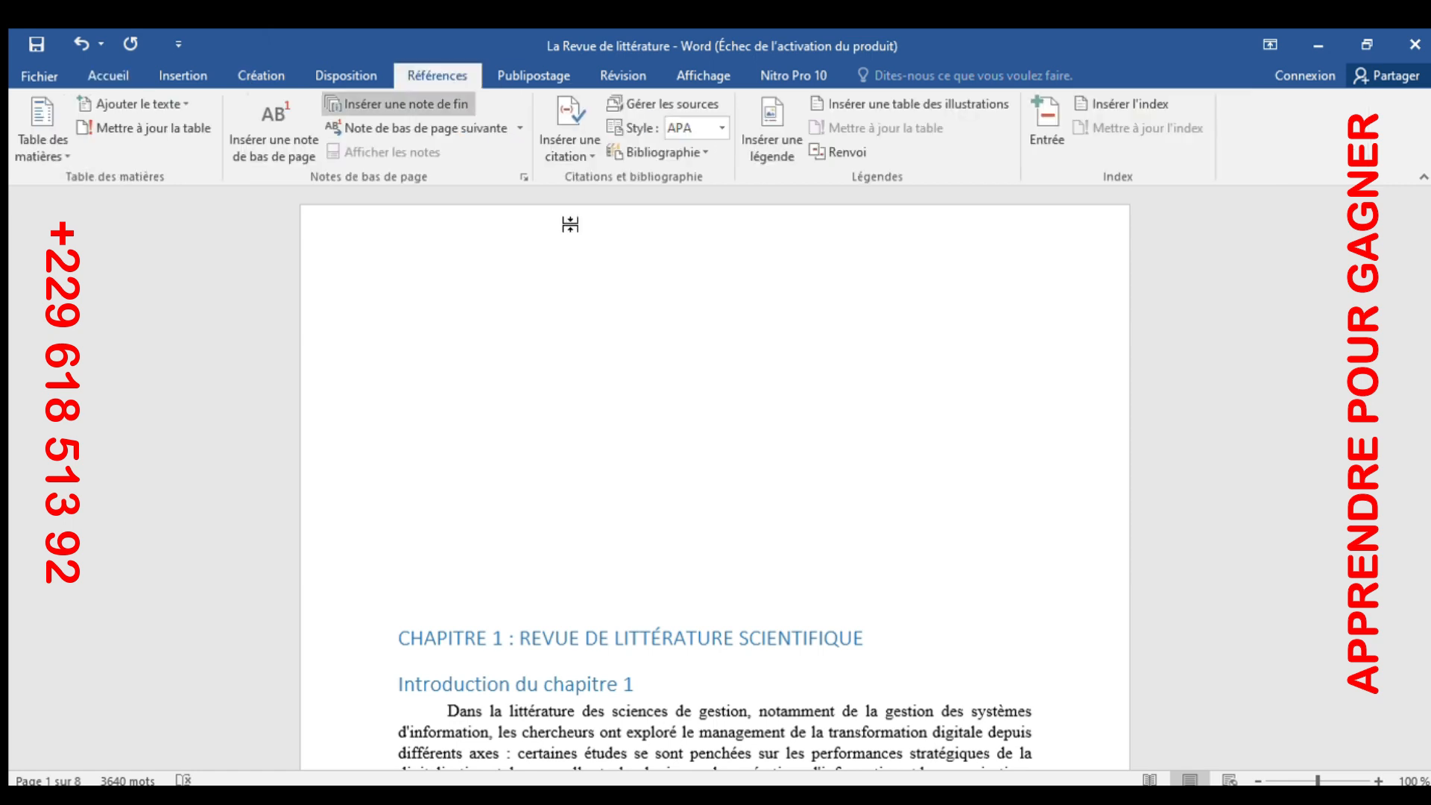
{"action": "left_click", "coordinate": [52, 145]}
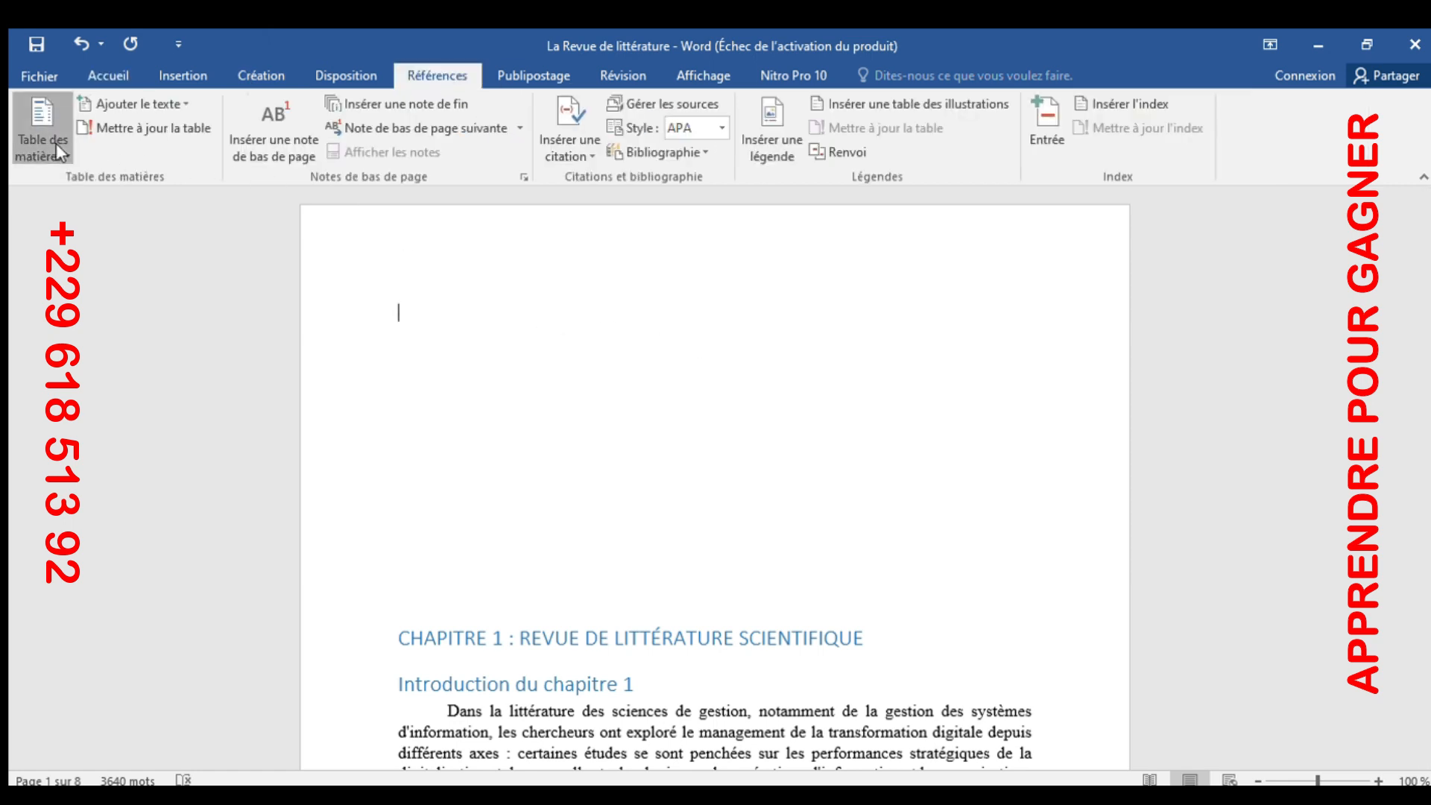
{"action": "left_click", "coordinate": [147, 536]}
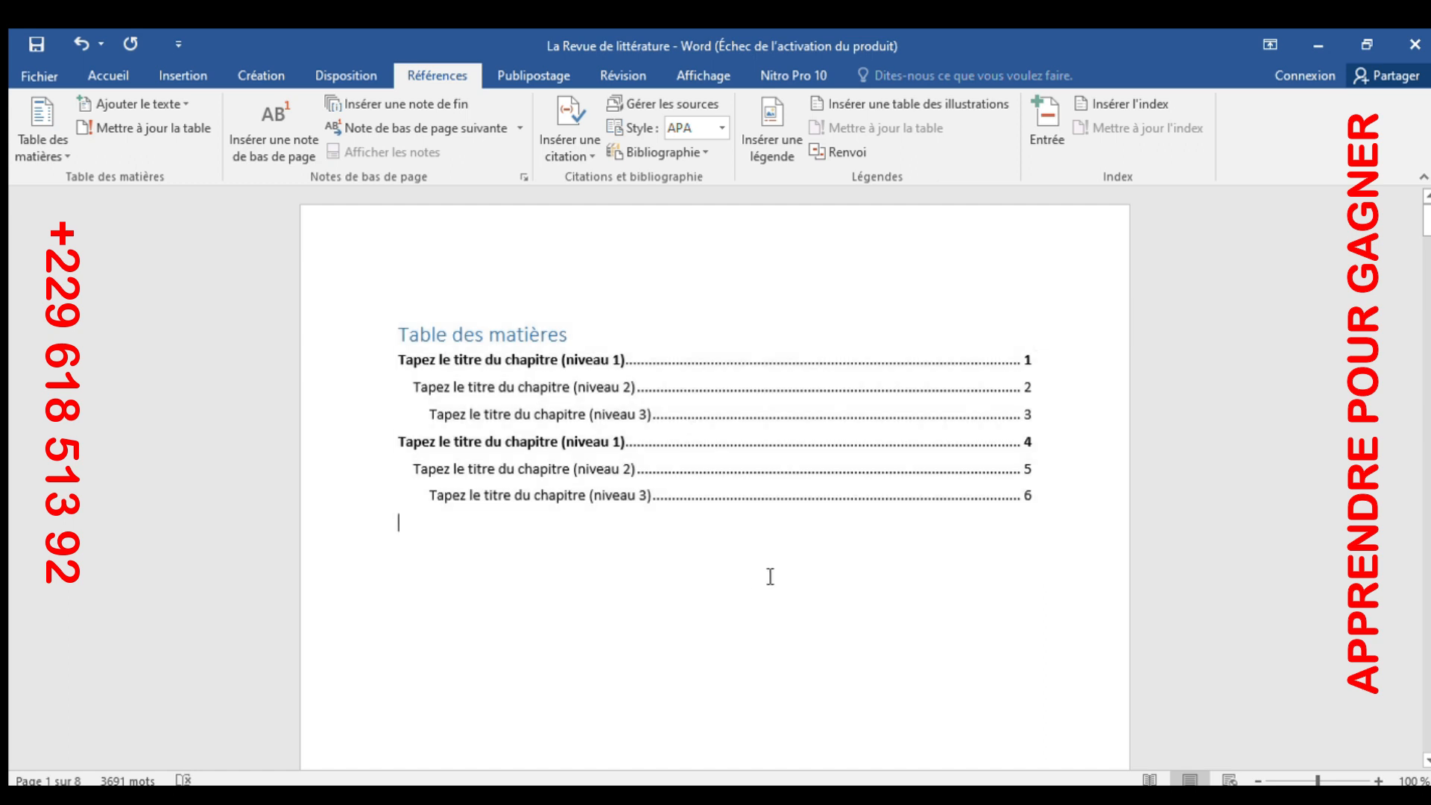
{"action": "scroll", "coordinate": [770, 578], "scroll_direction": "down", "scroll_amount": 10}
{"action": "scroll", "coordinate": [574, 495], "scroll_direction": "up", "scroll_amount": 10}
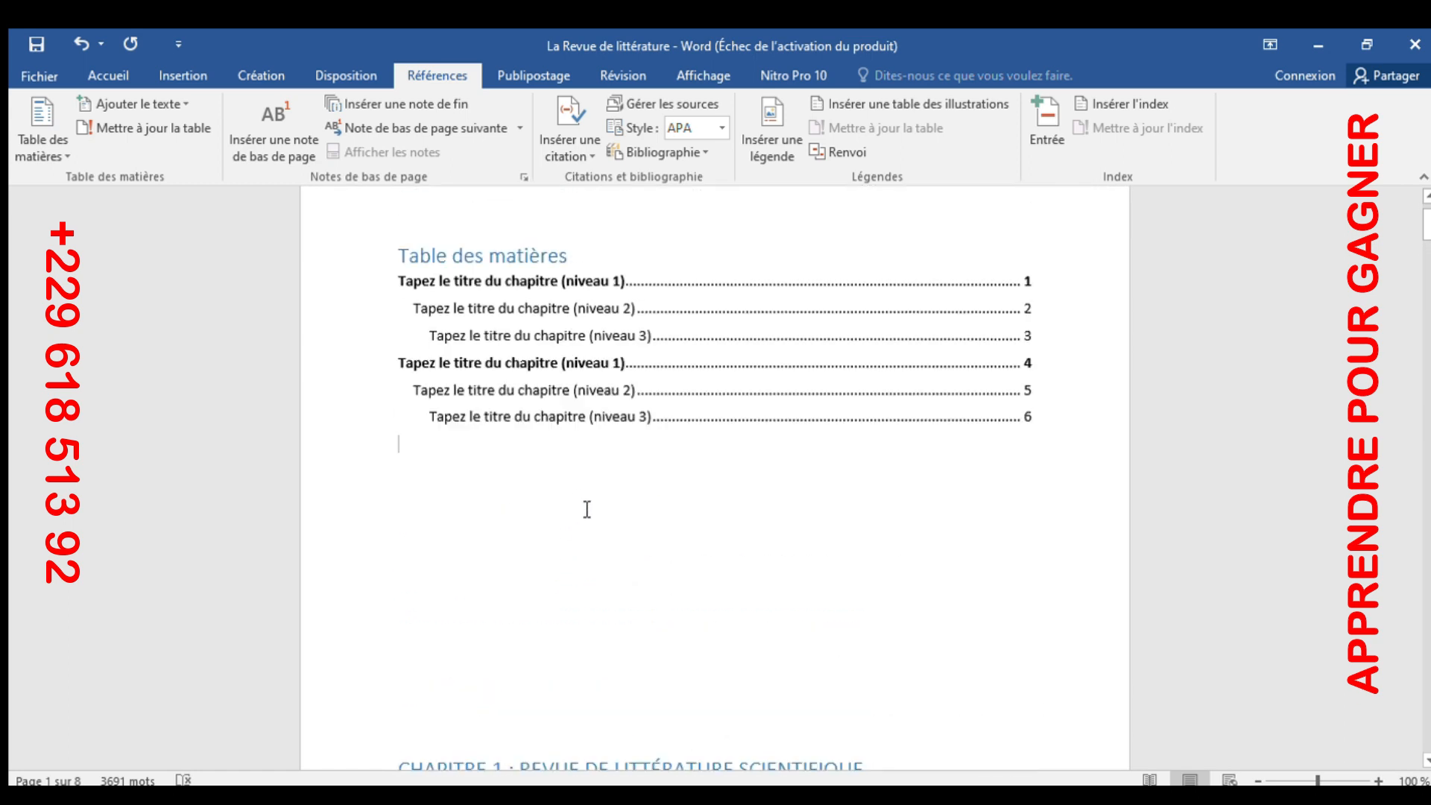
{"action": "left_click", "coordinate": [619, 407]}
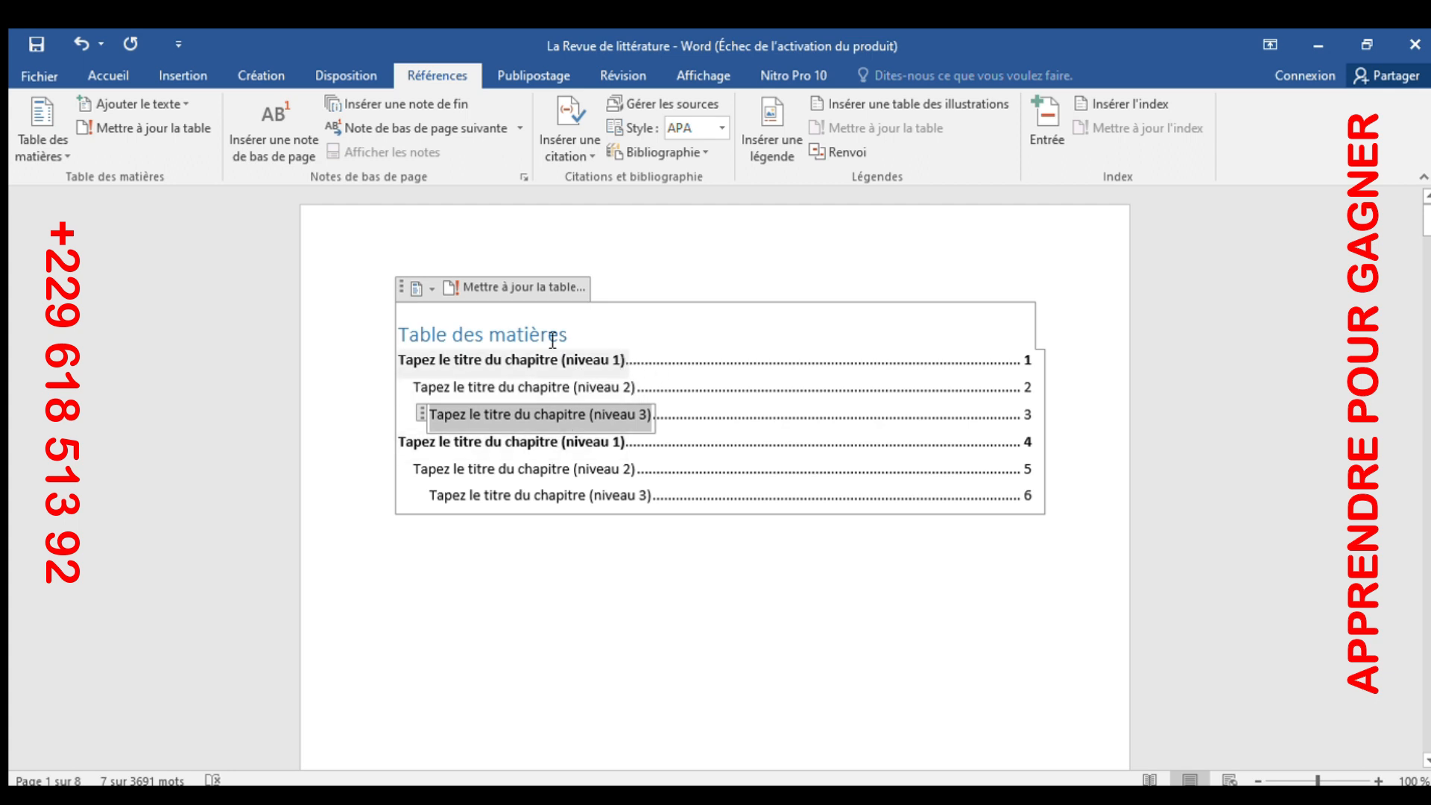
{"action": "left_click", "coordinate": [81, 43]}
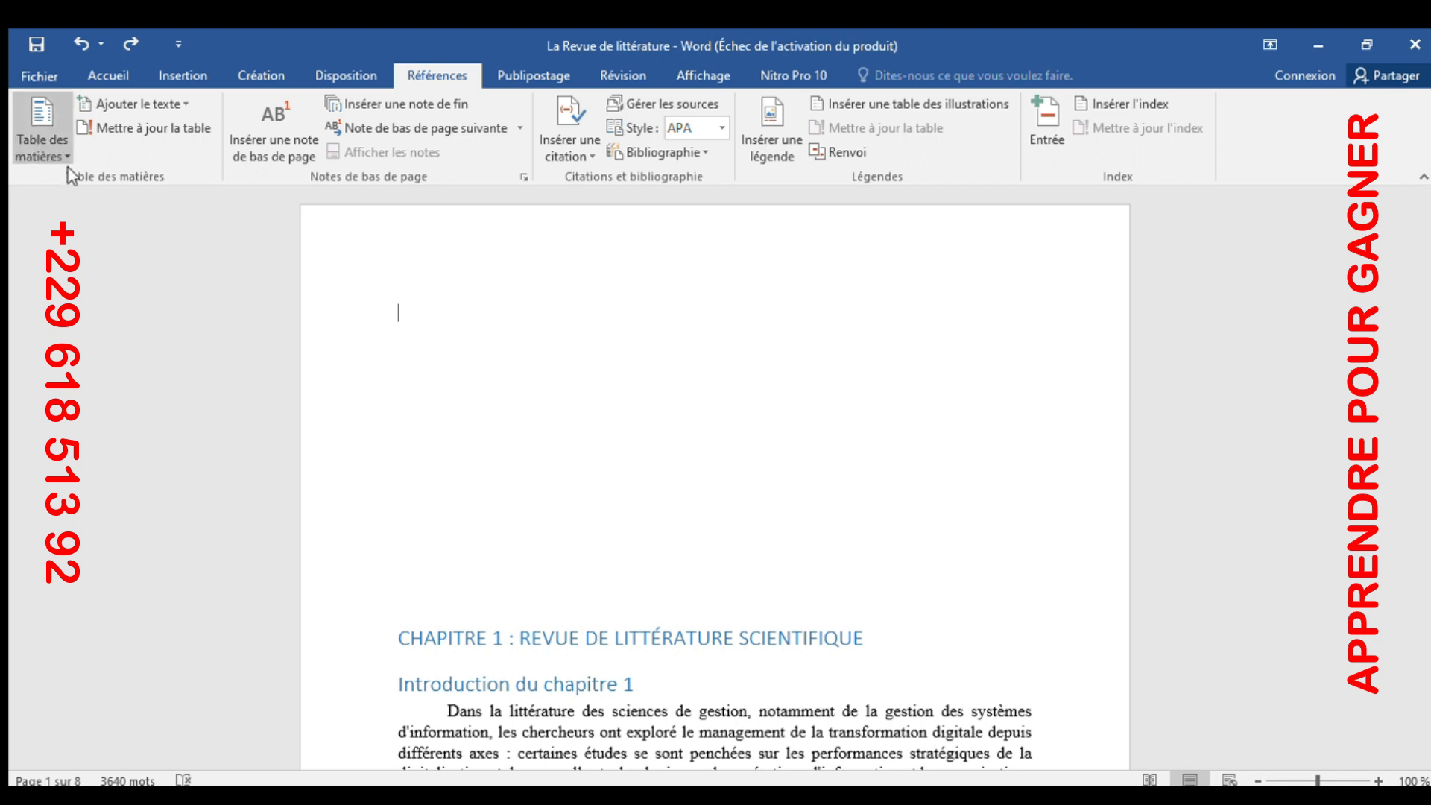
Step: Insert an automatic table of contents titled "Table des matières" at the cursor above chapter 1, and save the document
{"action": "key", "text": "ctrl+y"}
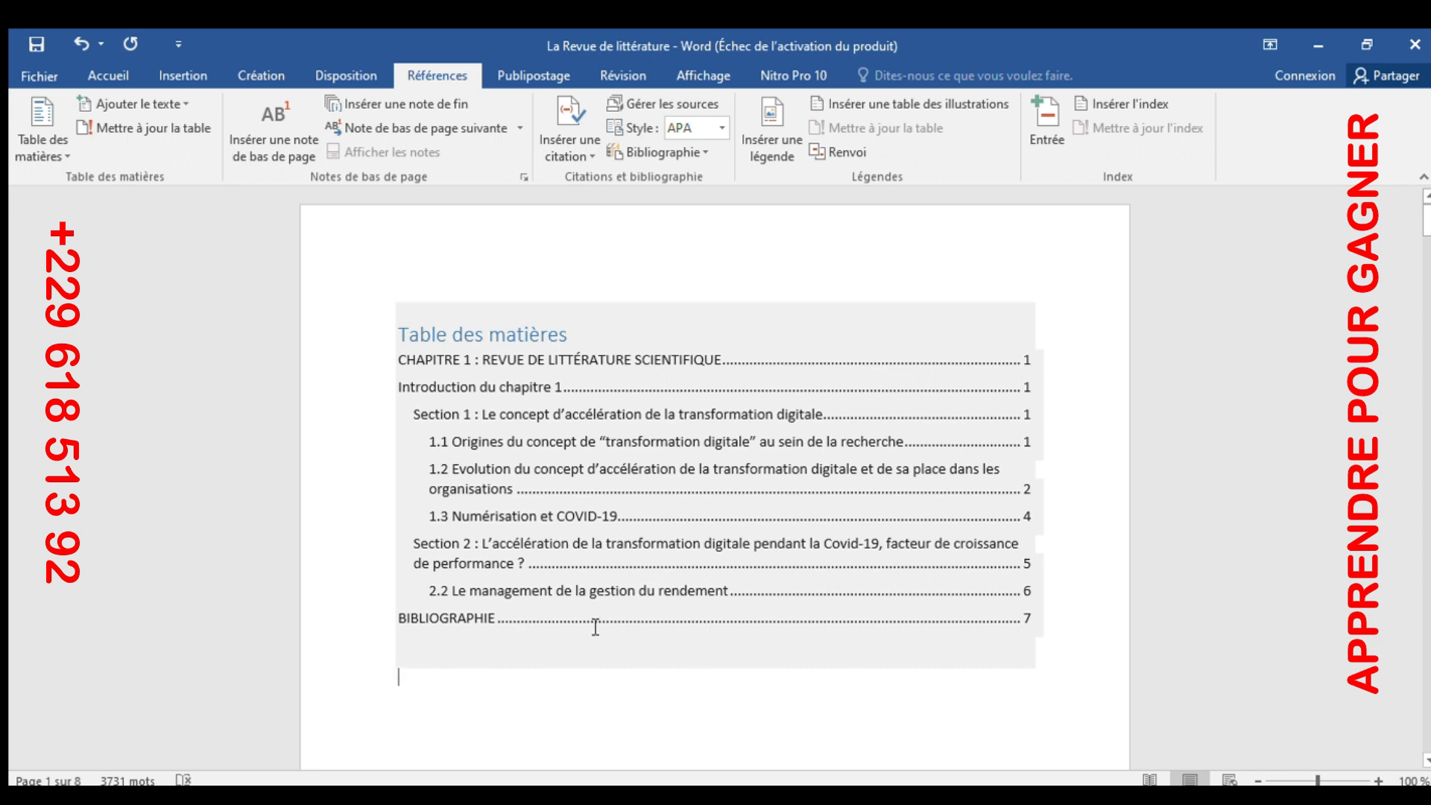
{"action": "scroll", "coordinate": [594, 605], "scroll_direction": "down", "scroll_amount": 2}
{"action": "scroll", "coordinate": [606, 609], "scroll_direction": "up", "scroll_amount": 2}
{"action": "key", "text": "ctrl+s"}
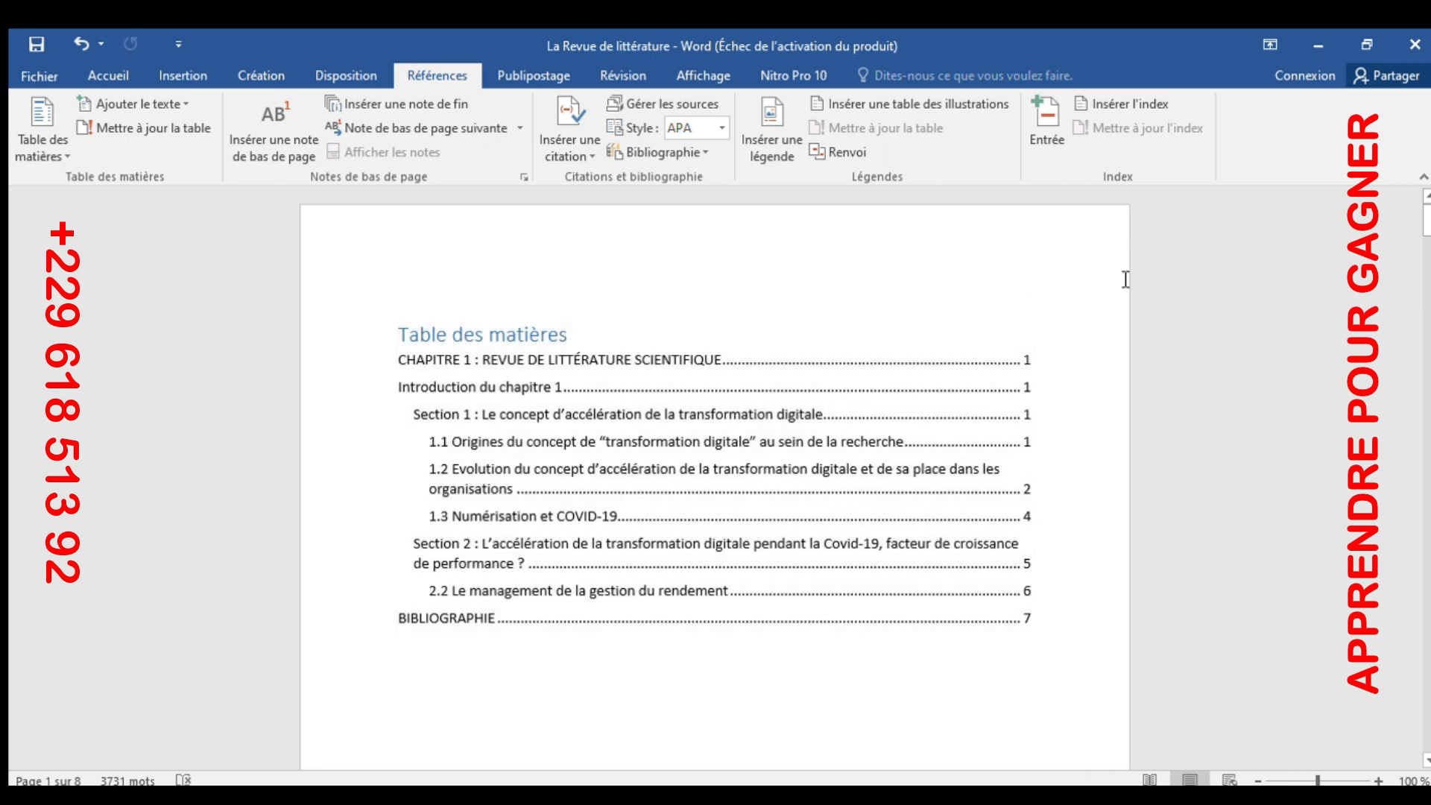
Step: Switch to the thesis document on social media influencers and examine its cover page and the entries and page numbers of its typed SOMMAIRE
{"action": "left_click", "coordinate": [1313, 46]}
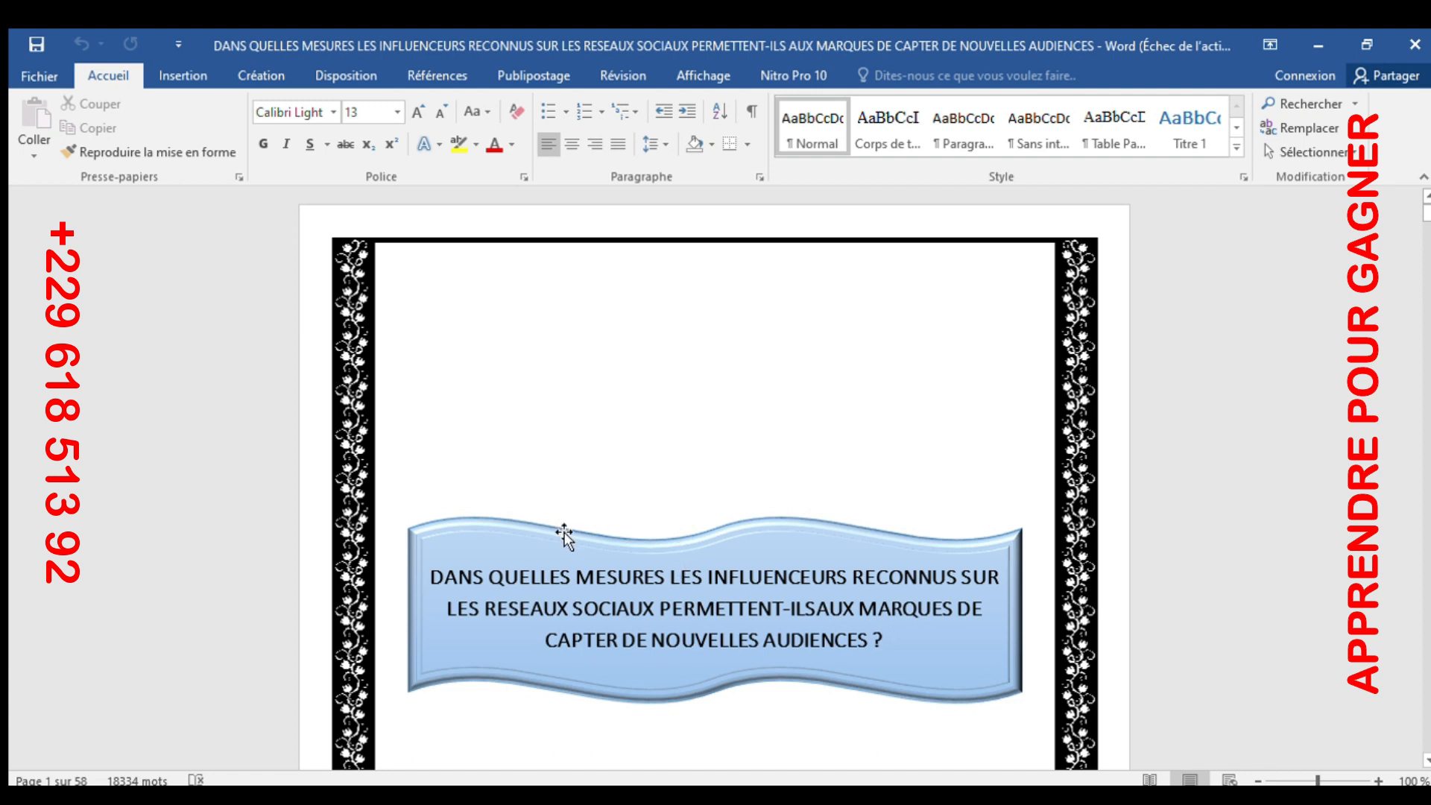
{"action": "scroll", "coordinate": [566, 537], "scroll_direction": "down", "scroll_amount": 2}
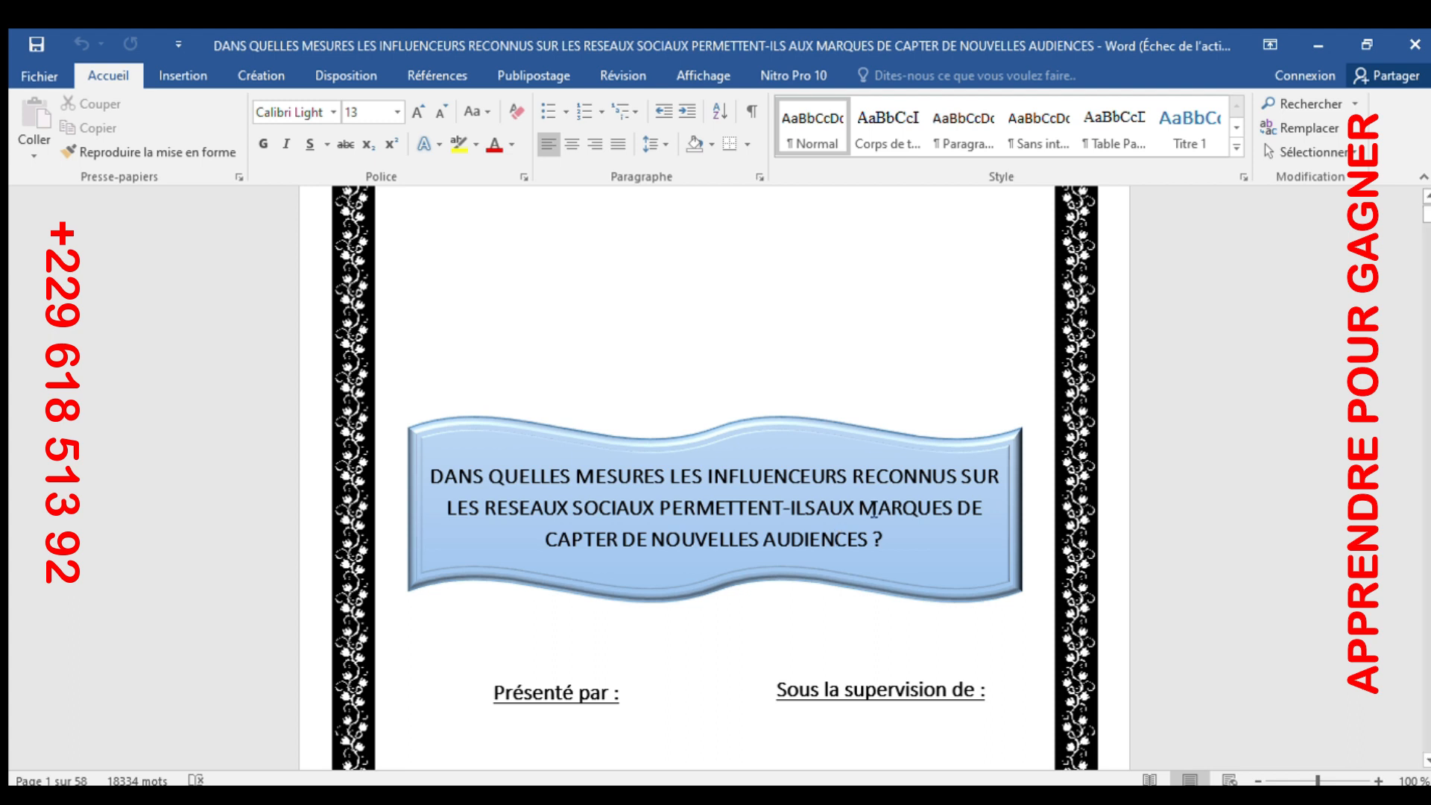
{"action": "scroll", "coordinate": [796, 524], "scroll_direction": "down", "scroll_amount": 5}
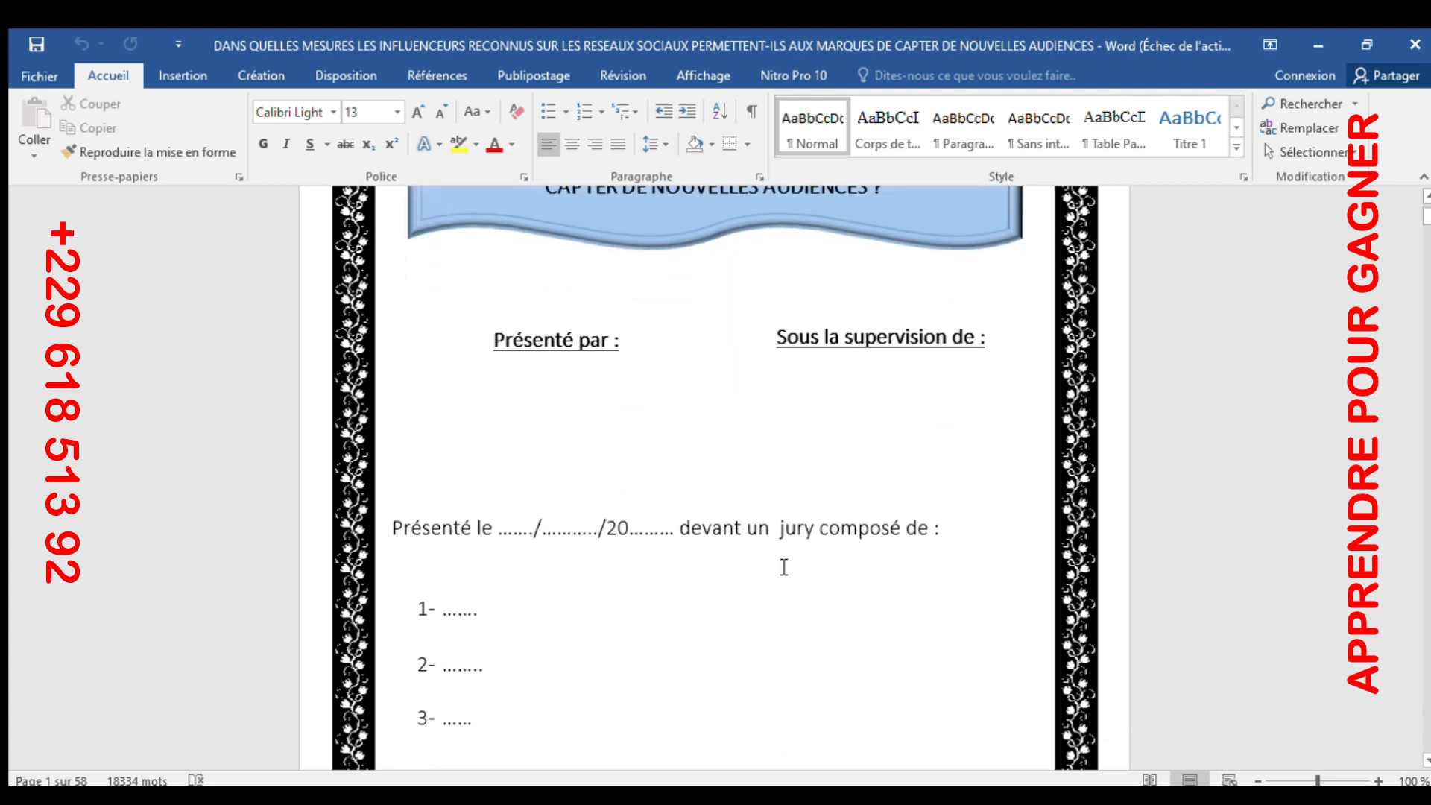
{"action": "scroll", "coordinate": [769, 582], "scroll_direction": "down", "scroll_amount": 4}
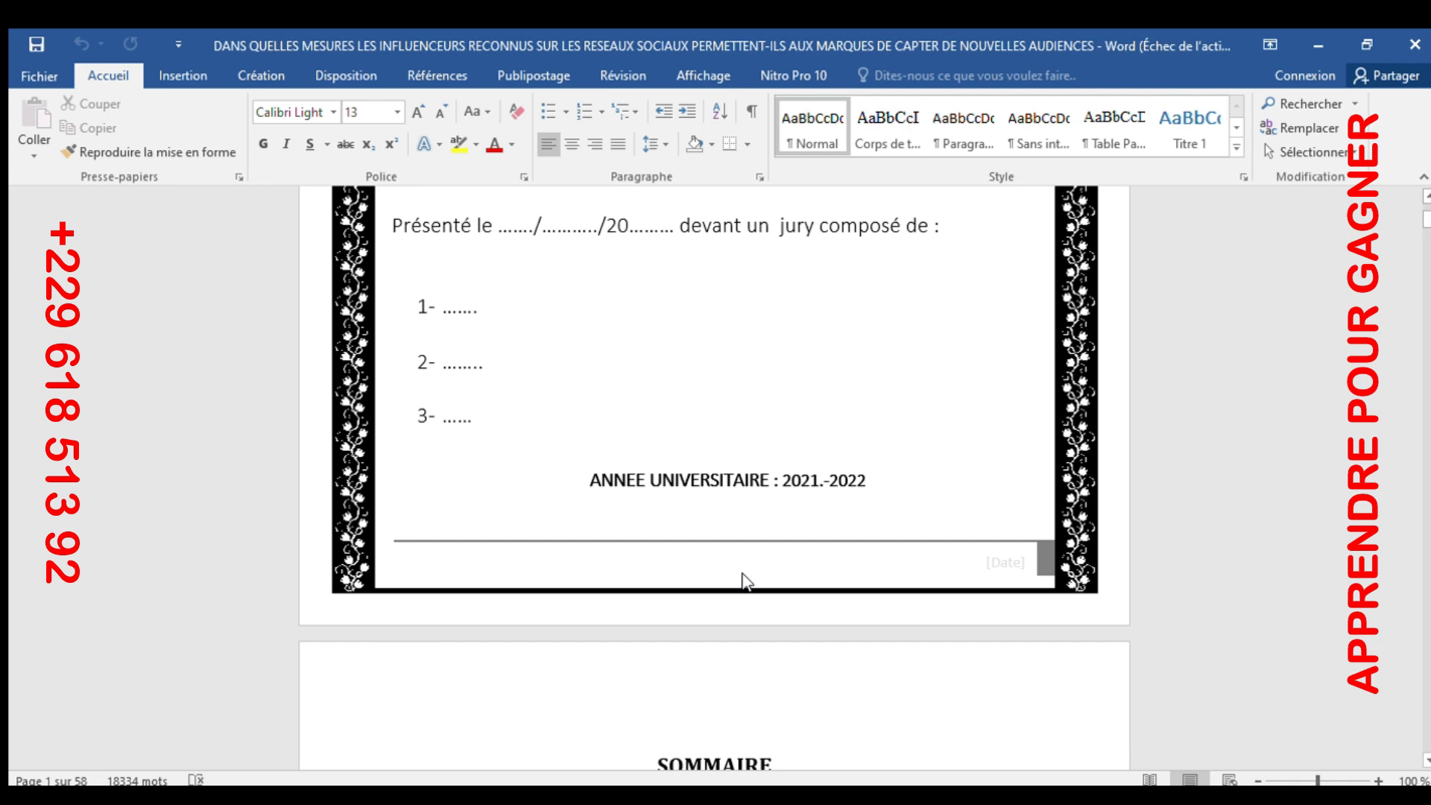
{"action": "scroll", "coordinate": [746, 581], "scroll_direction": "down", "scroll_amount": 2}
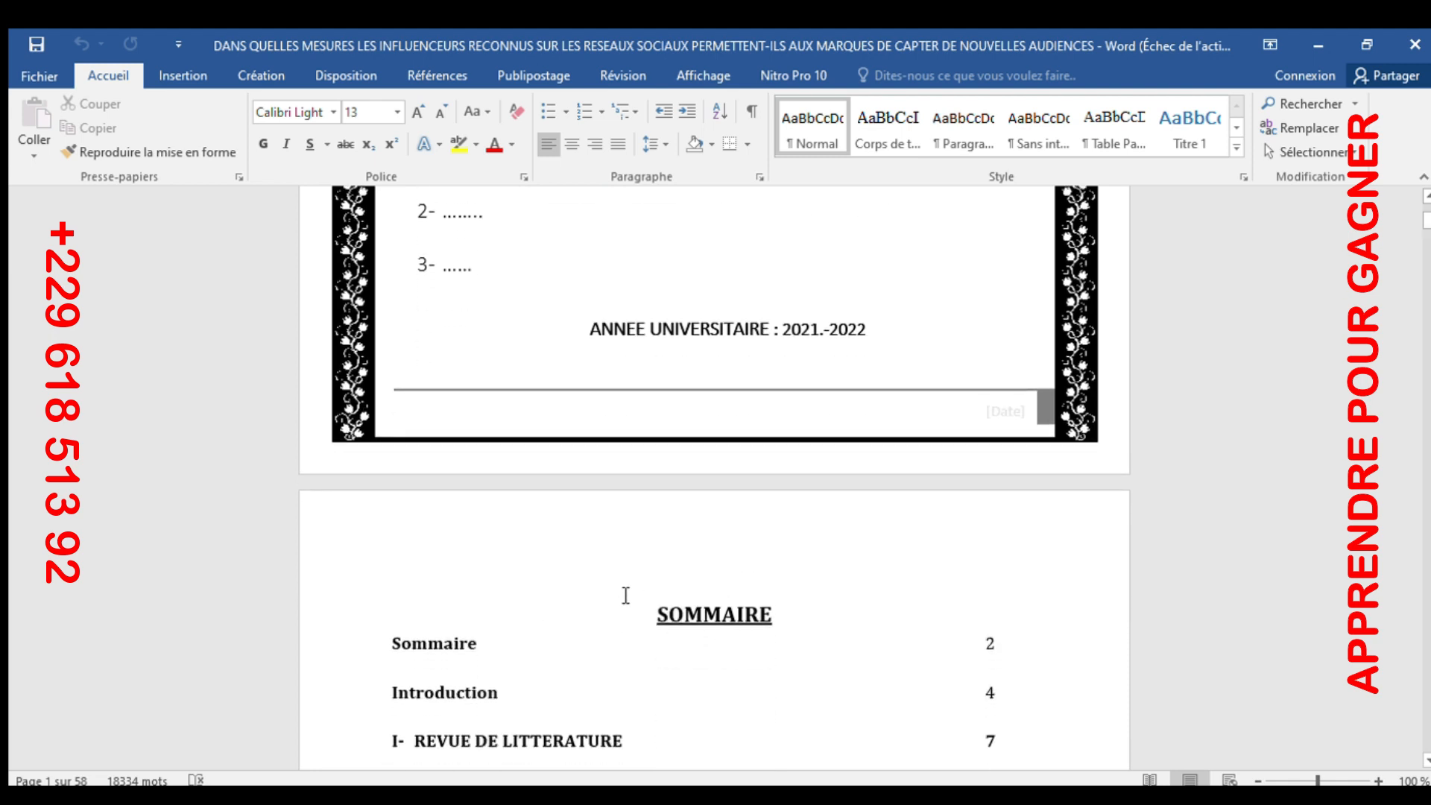
{"action": "scroll", "coordinate": [661, 579], "scroll_direction": "down", "scroll_amount": 1}
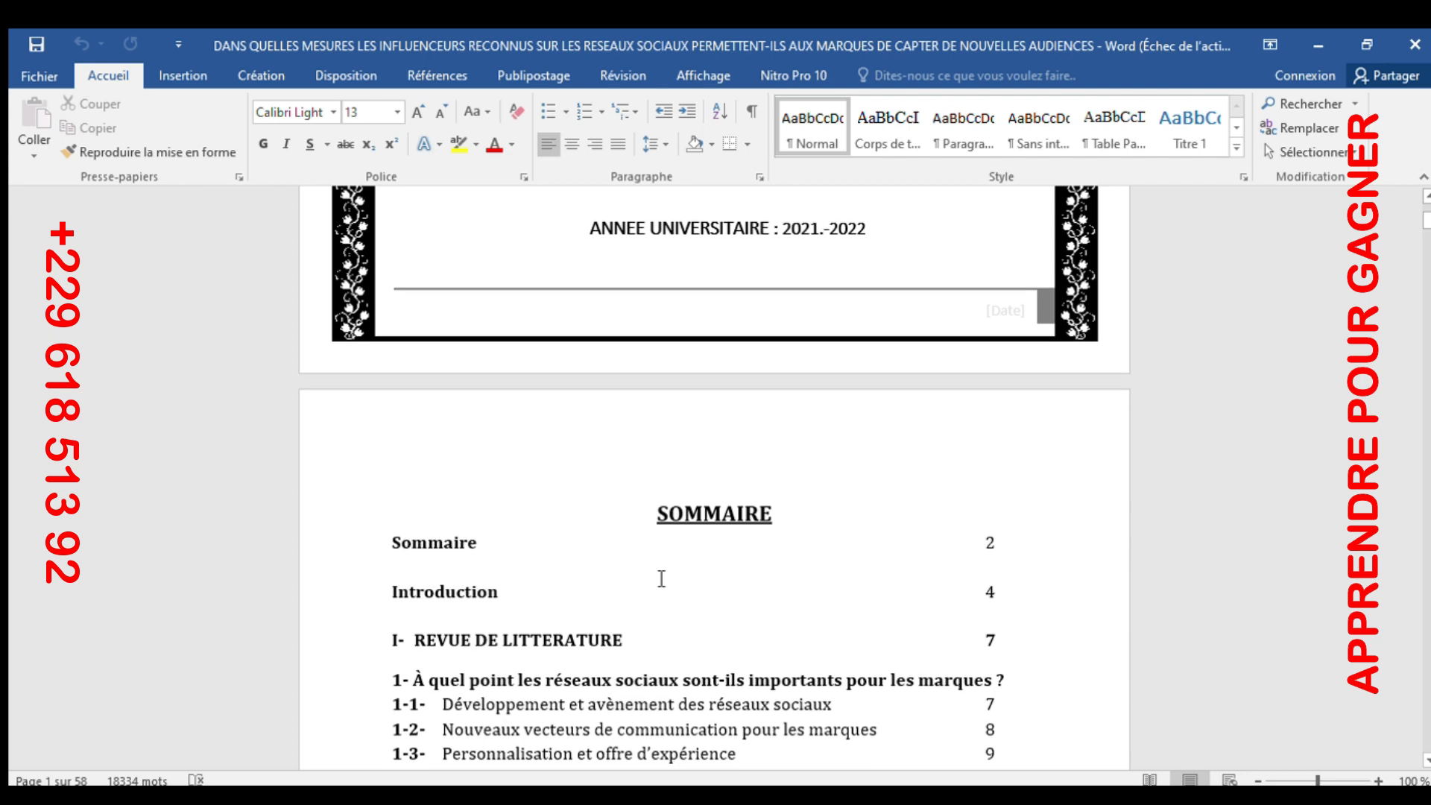
{"action": "scroll", "coordinate": [641, 568], "scroll_direction": "down", "scroll_amount": 2}
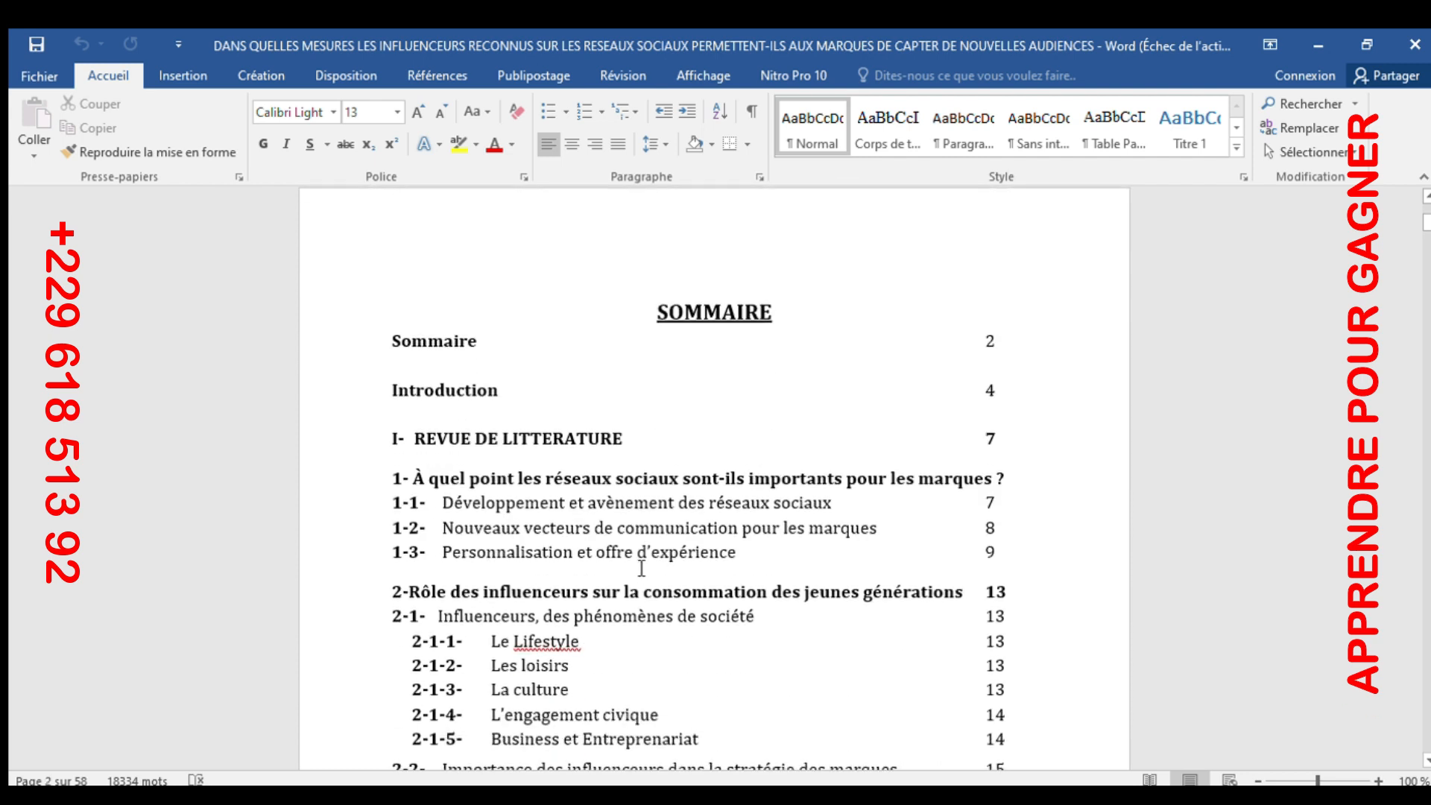
{"action": "scroll", "coordinate": [642, 552], "scroll_direction": "down", "scroll_amount": 2}
{"action": "left_click", "coordinate": [734, 345]}
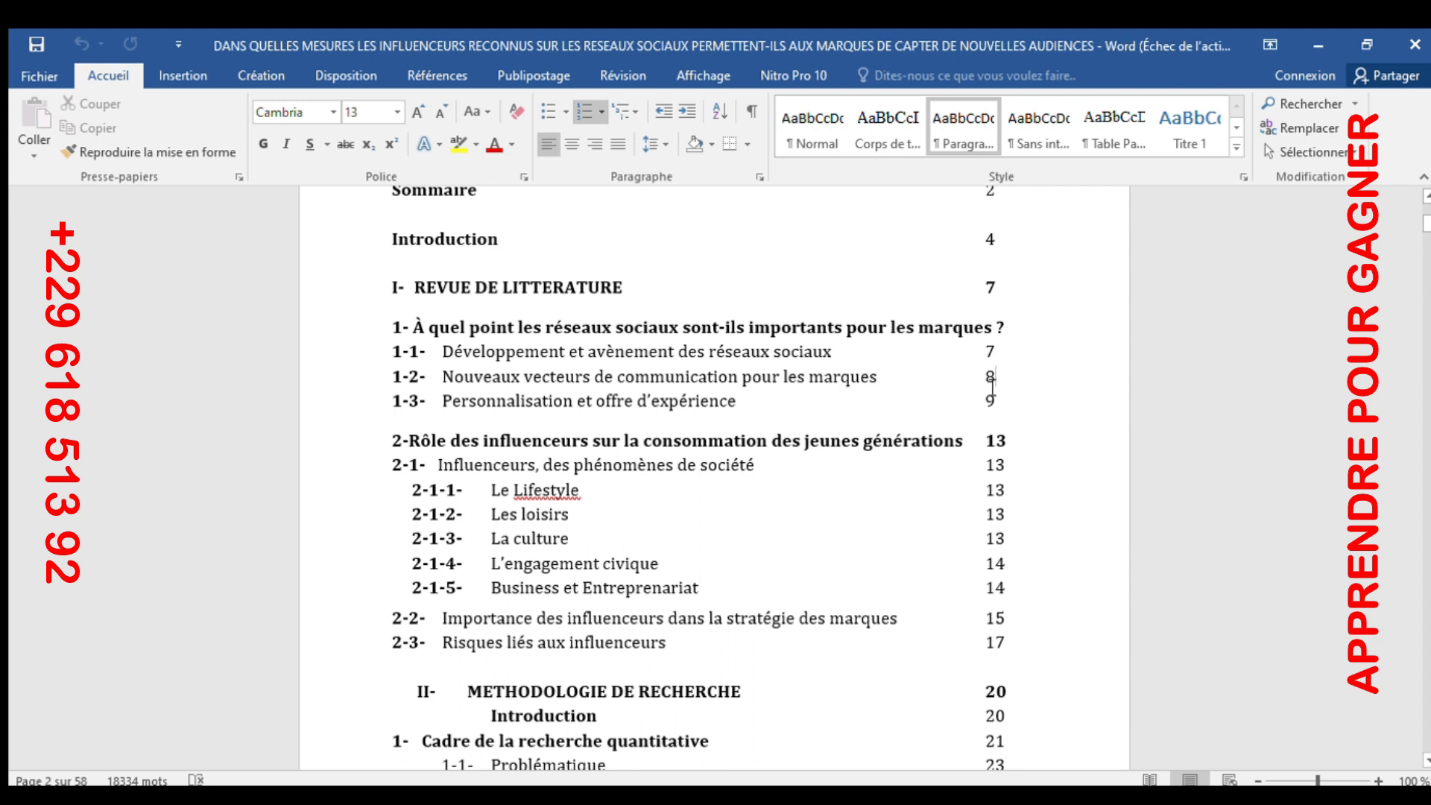
{"action": "scroll", "coordinate": [823, 435], "scroll_direction": "up", "scroll_amount": 2}
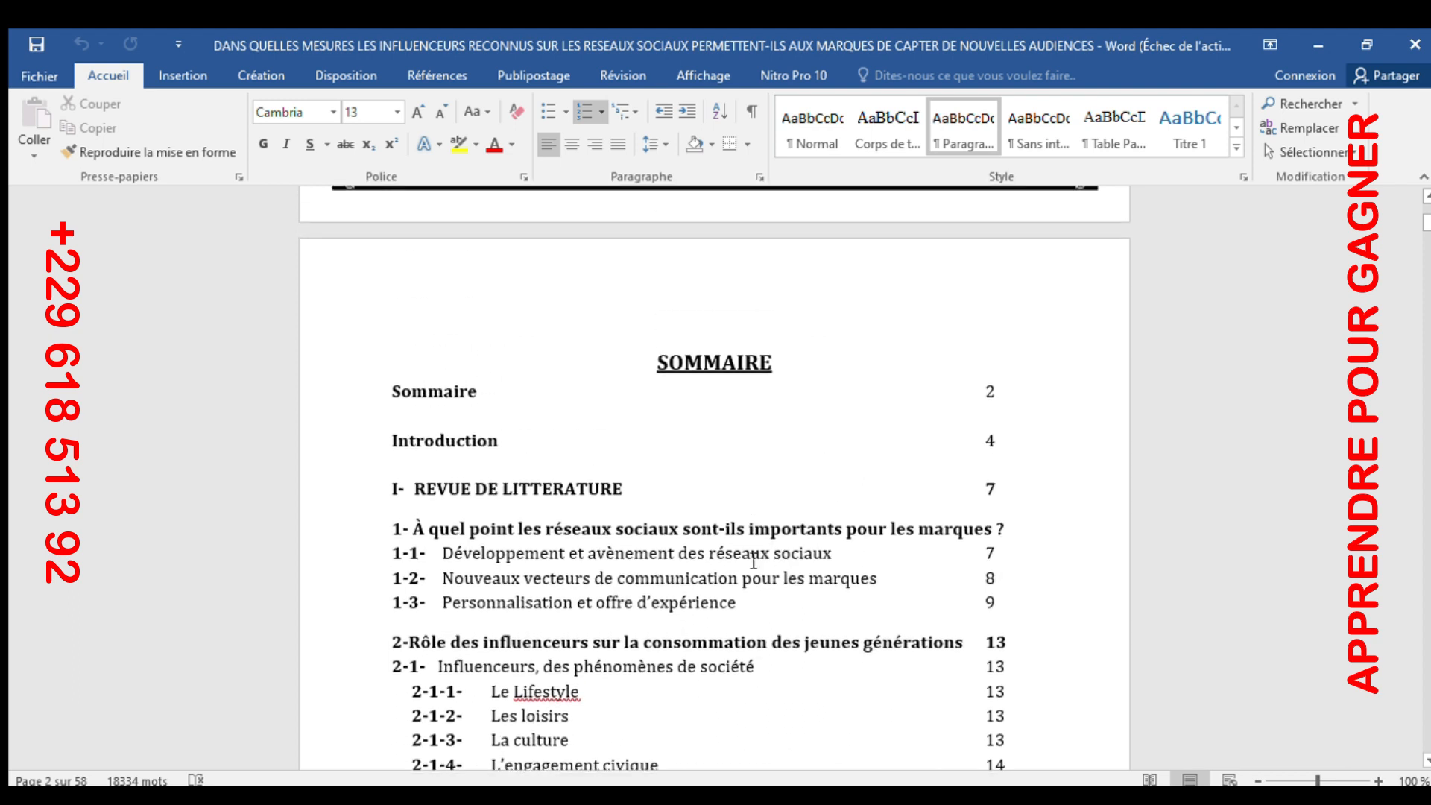
{"action": "scroll", "coordinate": [753, 560], "scroll_direction": "down", "scroll_amount": 1}
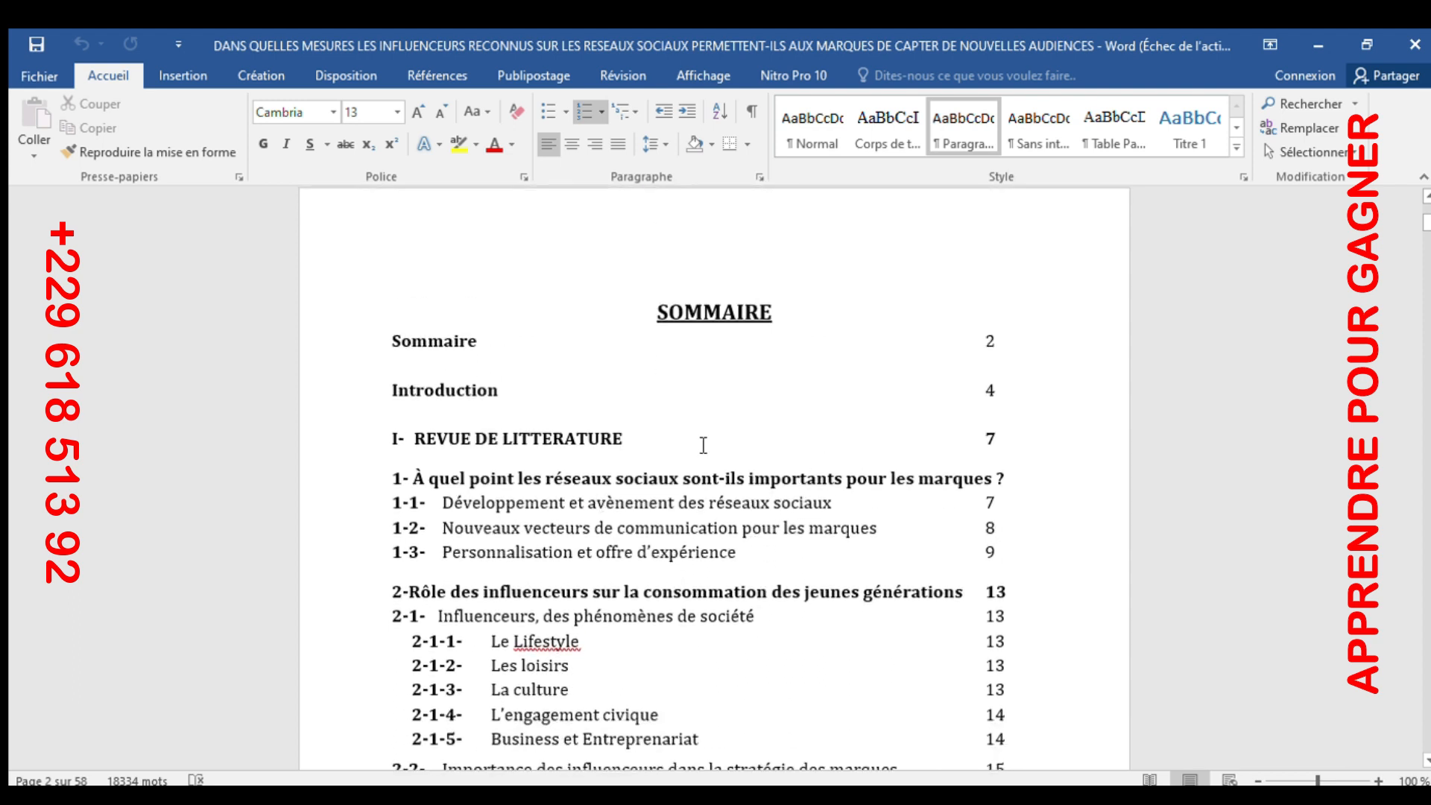
{"action": "scroll", "coordinate": [703, 445], "scroll_direction": "down", "scroll_amount": 8}
{"action": "scroll", "coordinate": [593, 570], "scroll_direction": "down", "scroll_amount": 8}
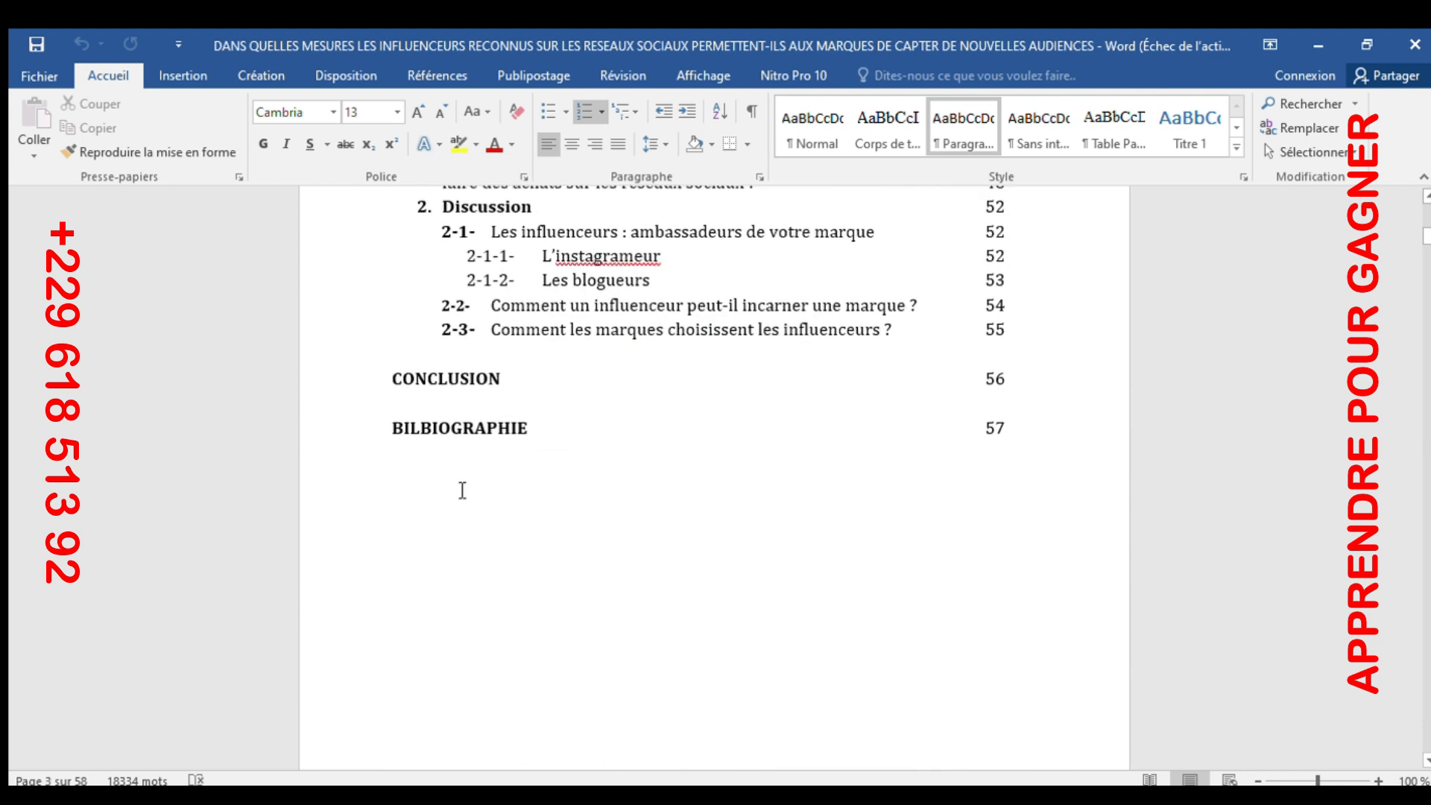
Step: Add a new line beneath the BILBIOGRAPHIE entry at the end of the SOMMAIRE
{"action": "left_click", "coordinate": [399, 465]}
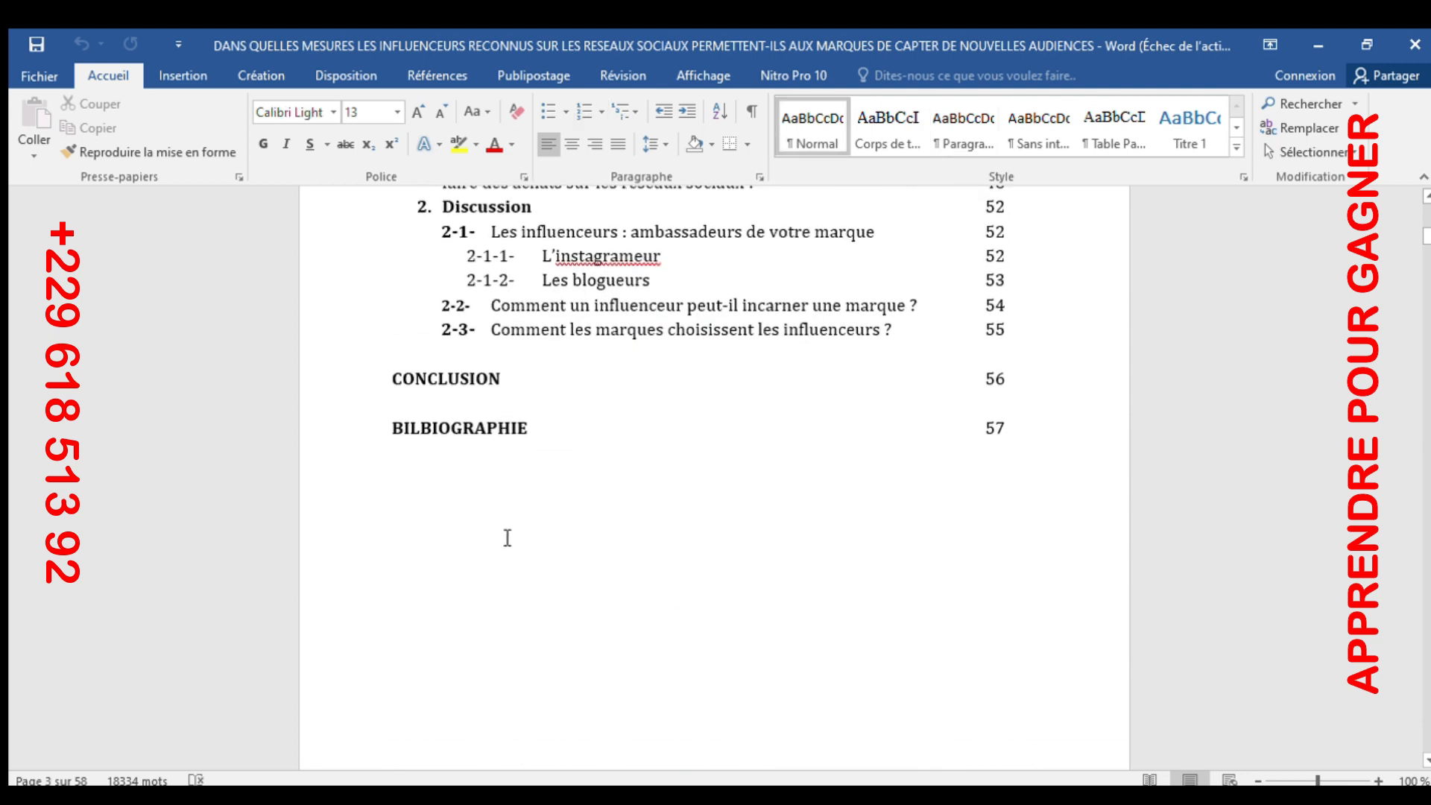
{"action": "key", "text": "Return"}
Step: Apply the Titre 1 style to the INTRODUCTION heading after the SOMMAIRE
{"action": "scroll", "coordinate": [609, 549], "scroll_direction": "down", "scroll_amount": 10}
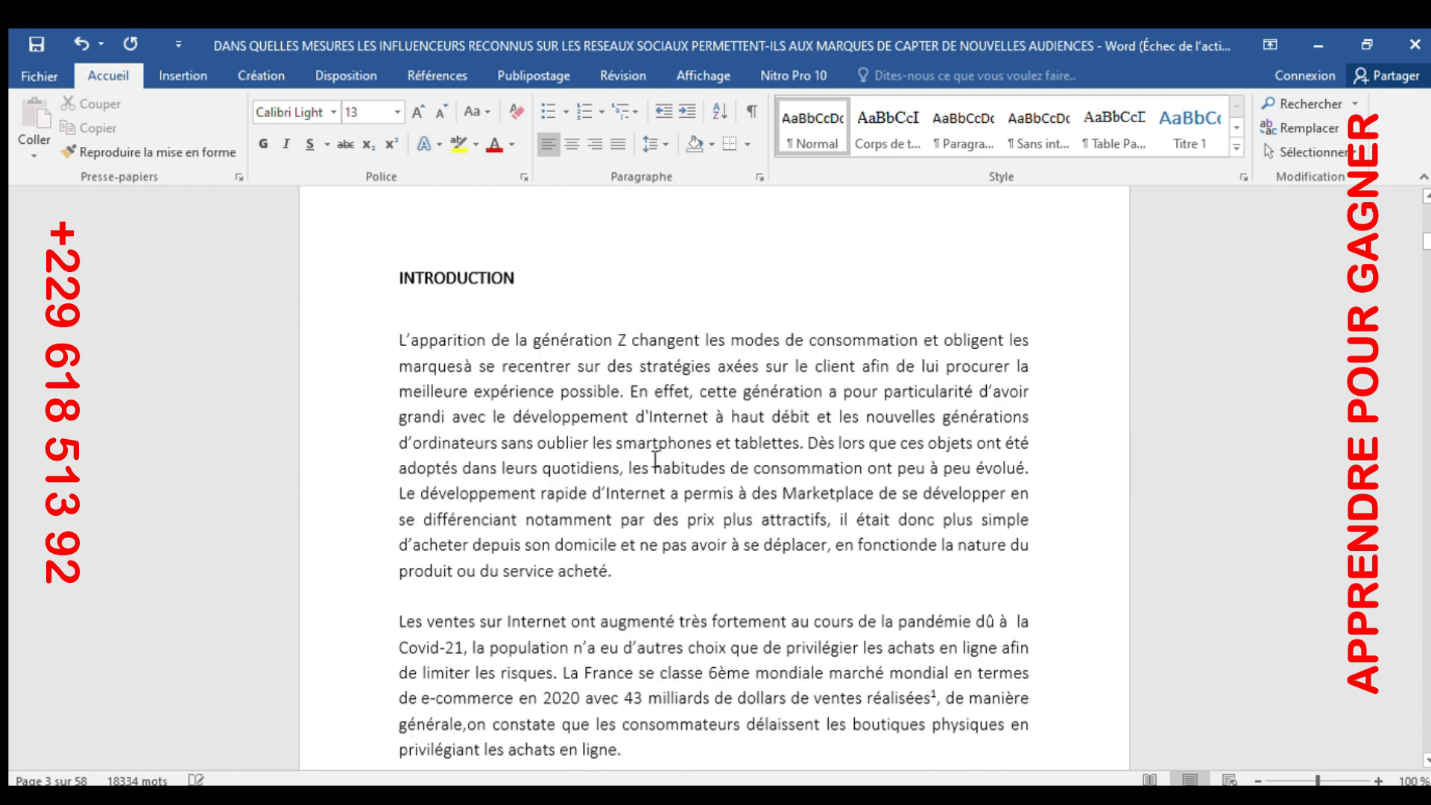
{"action": "left_click", "coordinate": [349, 266]}
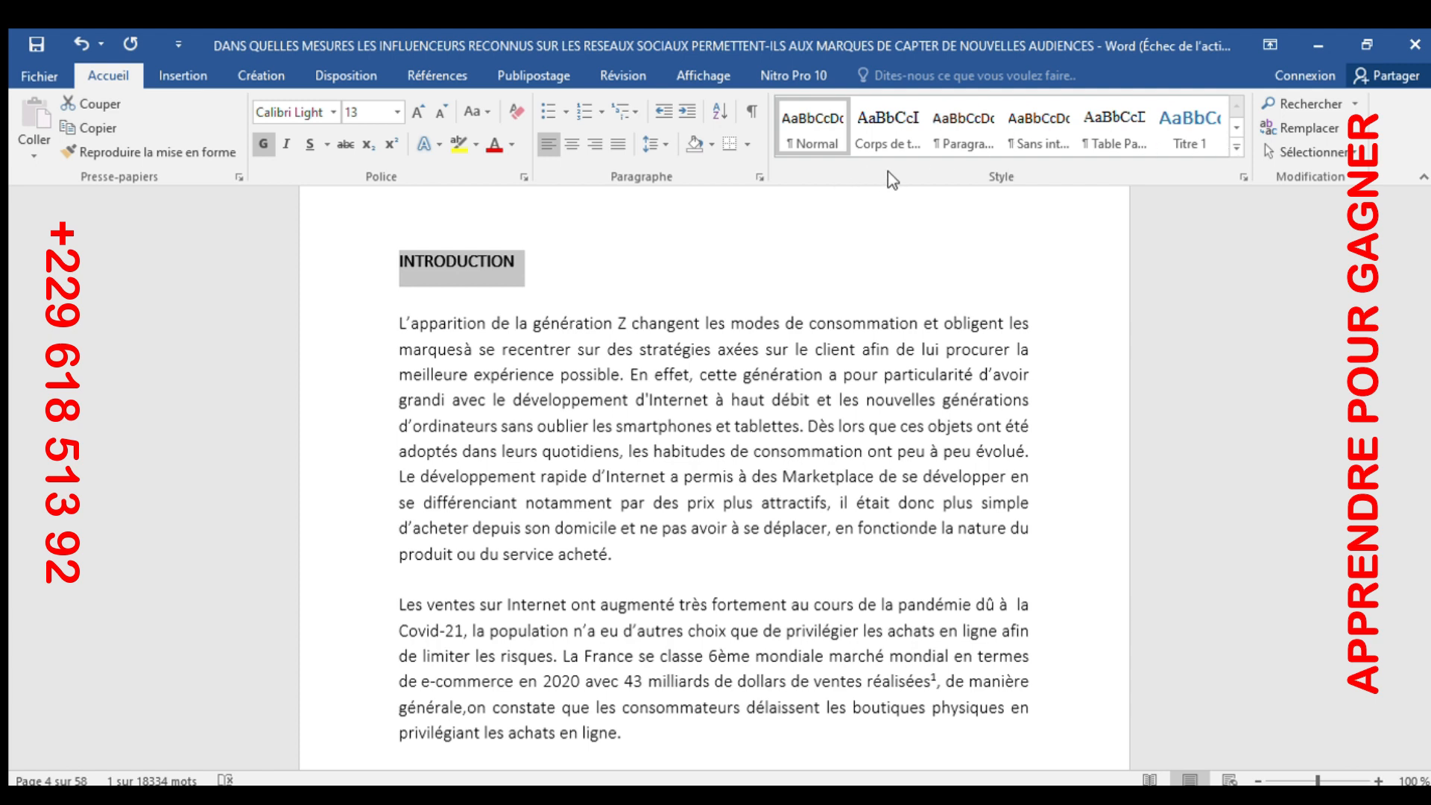
{"action": "left_click", "coordinate": [1197, 123]}
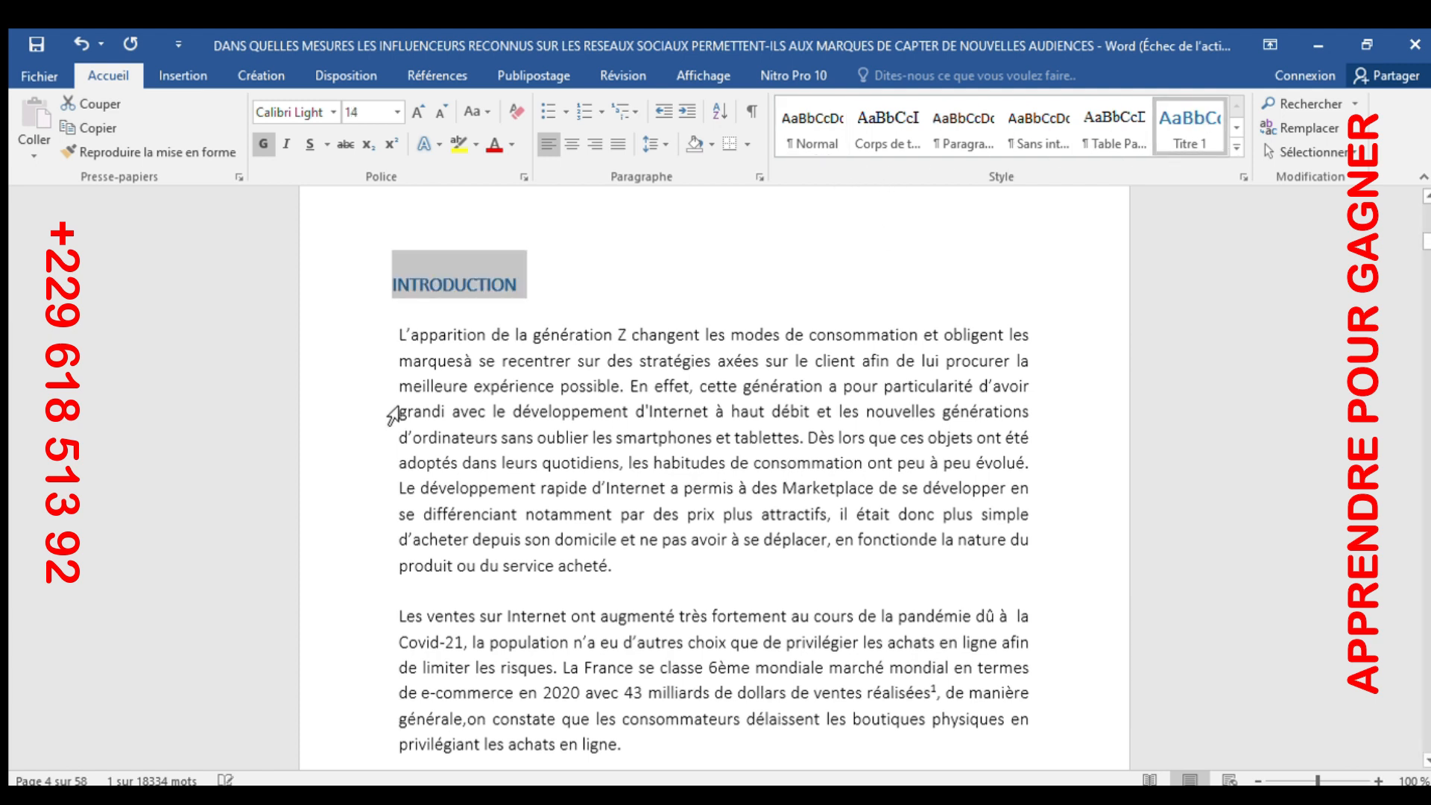
Step: Apply the Titre 1 style to the "REVUE DE LITTERATURE" heading on page 7
{"action": "scroll", "coordinate": [393, 416], "scroll_direction": "down", "scroll_amount": 15}
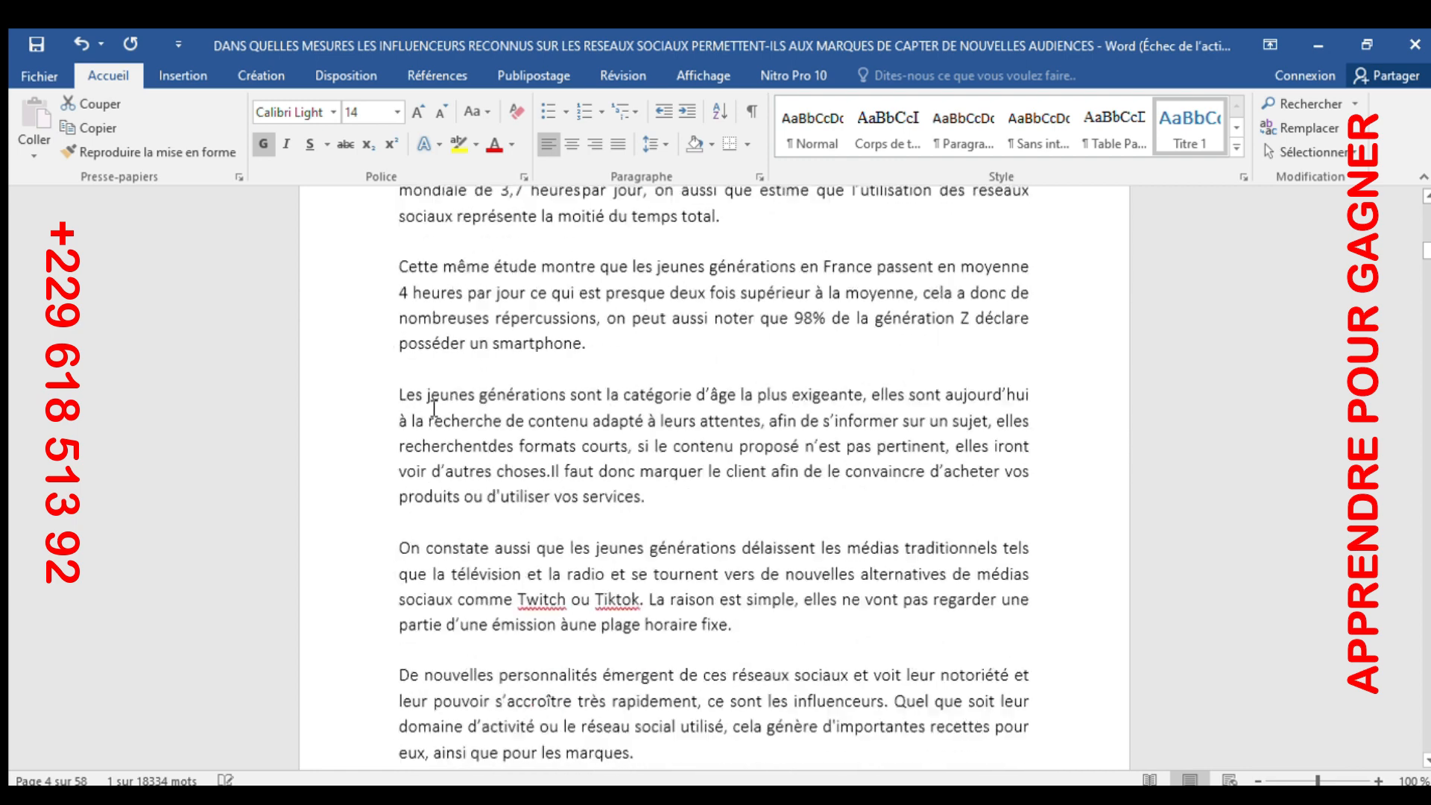
{"action": "scroll", "coordinate": [434, 408], "scroll_direction": "down", "scroll_amount": 15}
{"action": "scroll", "coordinate": [451, 445], "scroll_direction": "down", "scroll_amount": 10}
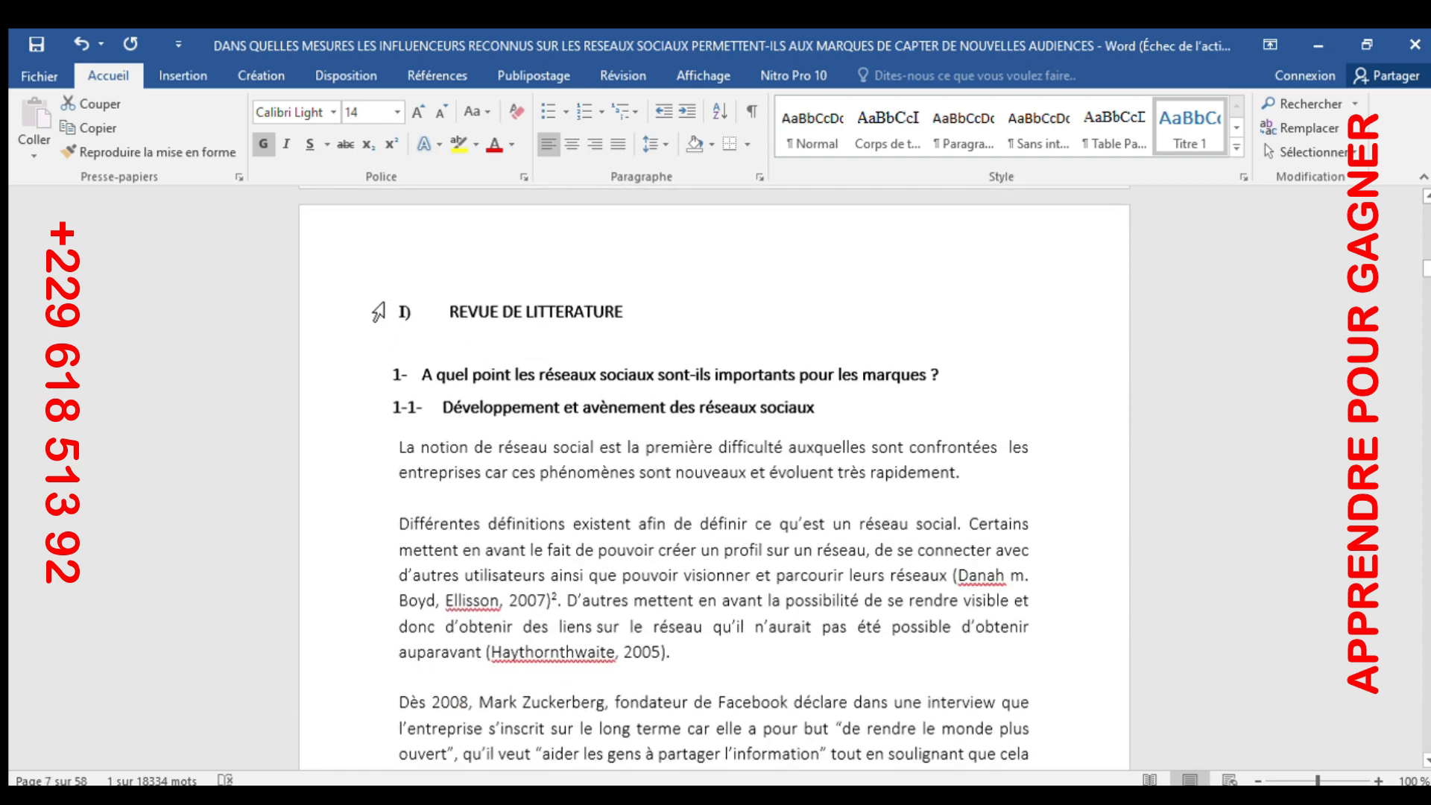
{"action": "left_click", "coordinate": [369, 311]}
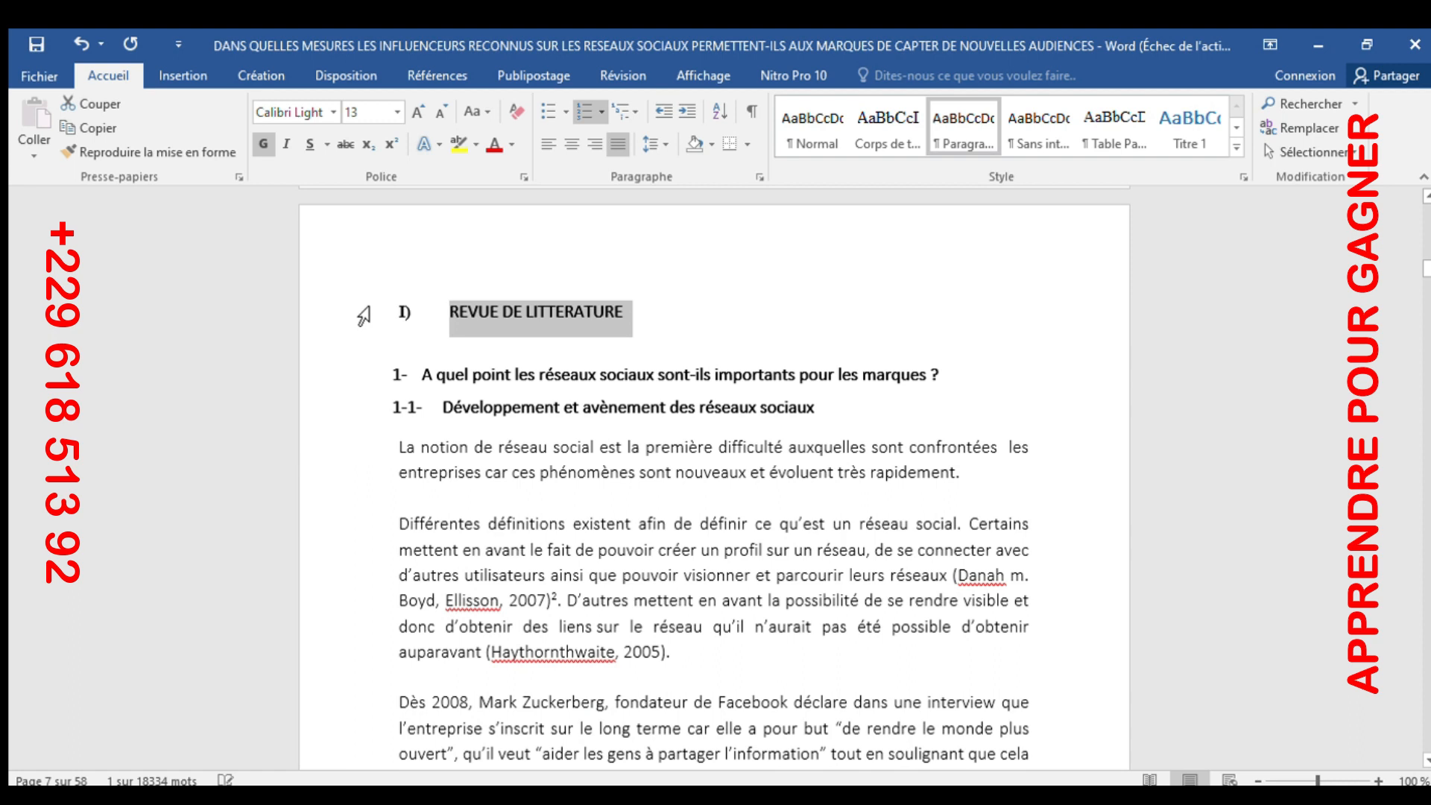
{"action": "left_click", "coordinate": [1185, 119]}
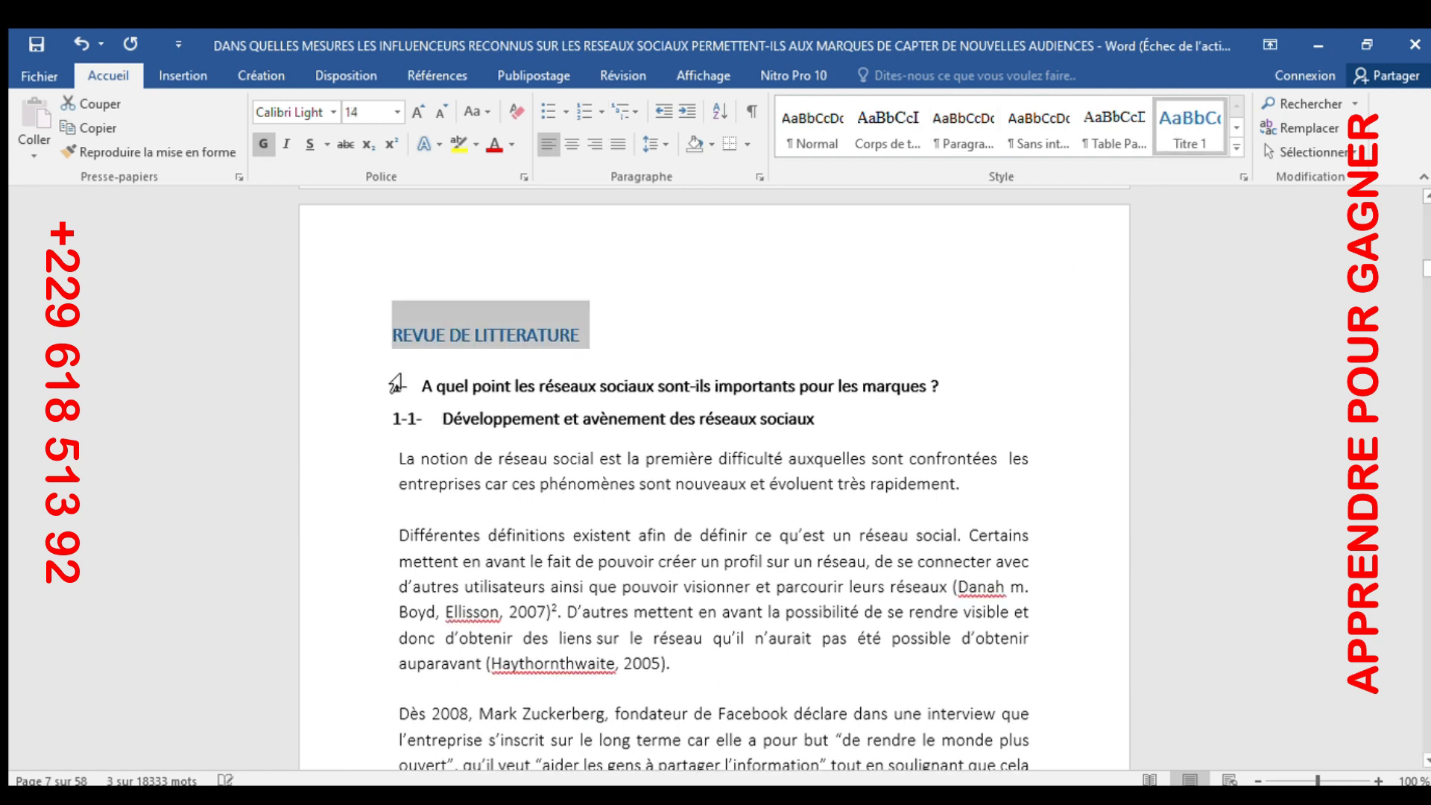
Step: Style "A quel point les réseaux sociaux sont-ils importants pour les marques ?" as Titre 2 and "Développement et avènement des réseaux sociaux" as Titre 3
{"action": "left_click", "coordinate": [377, 384]}
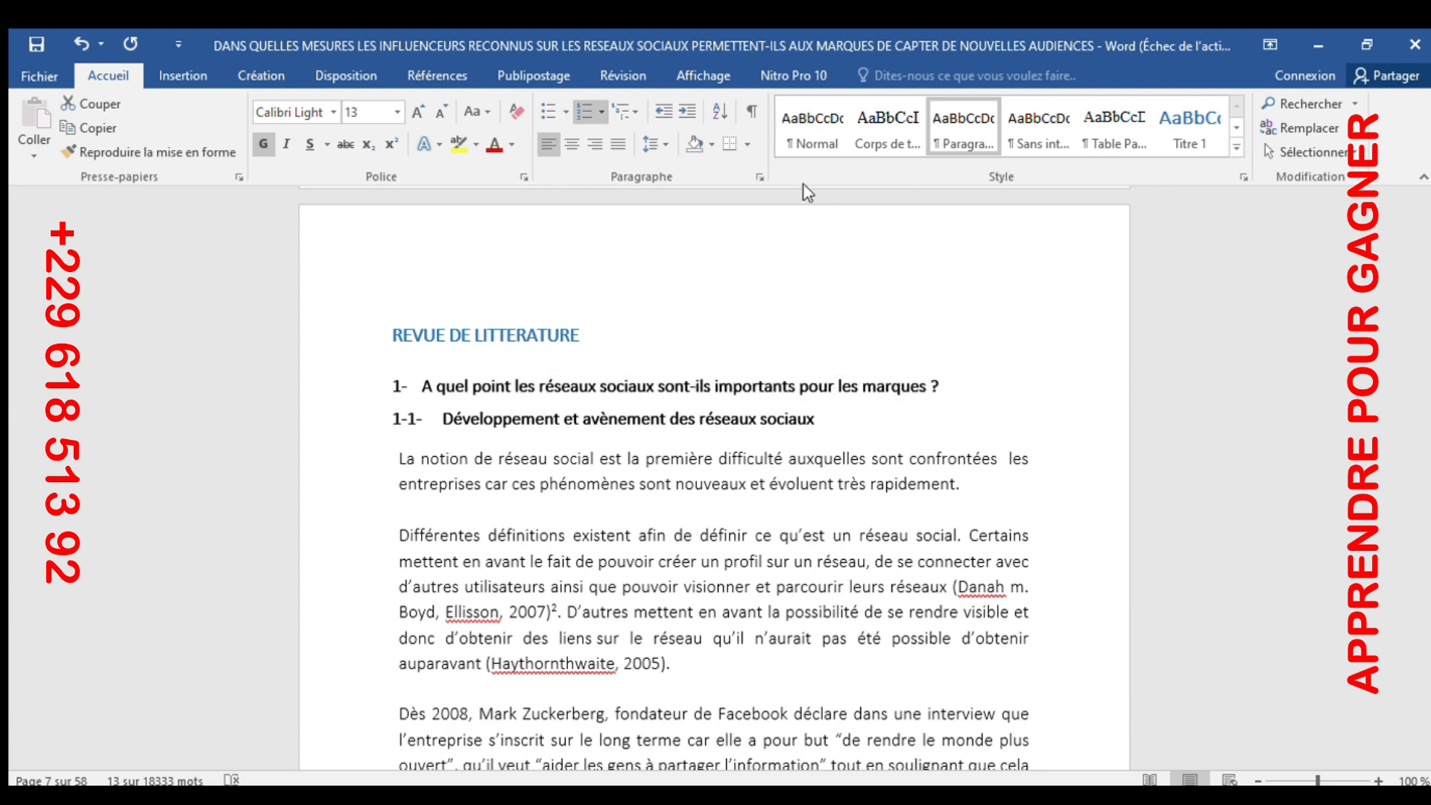
{"action": "key", "text": "ctrl+alt+2"}
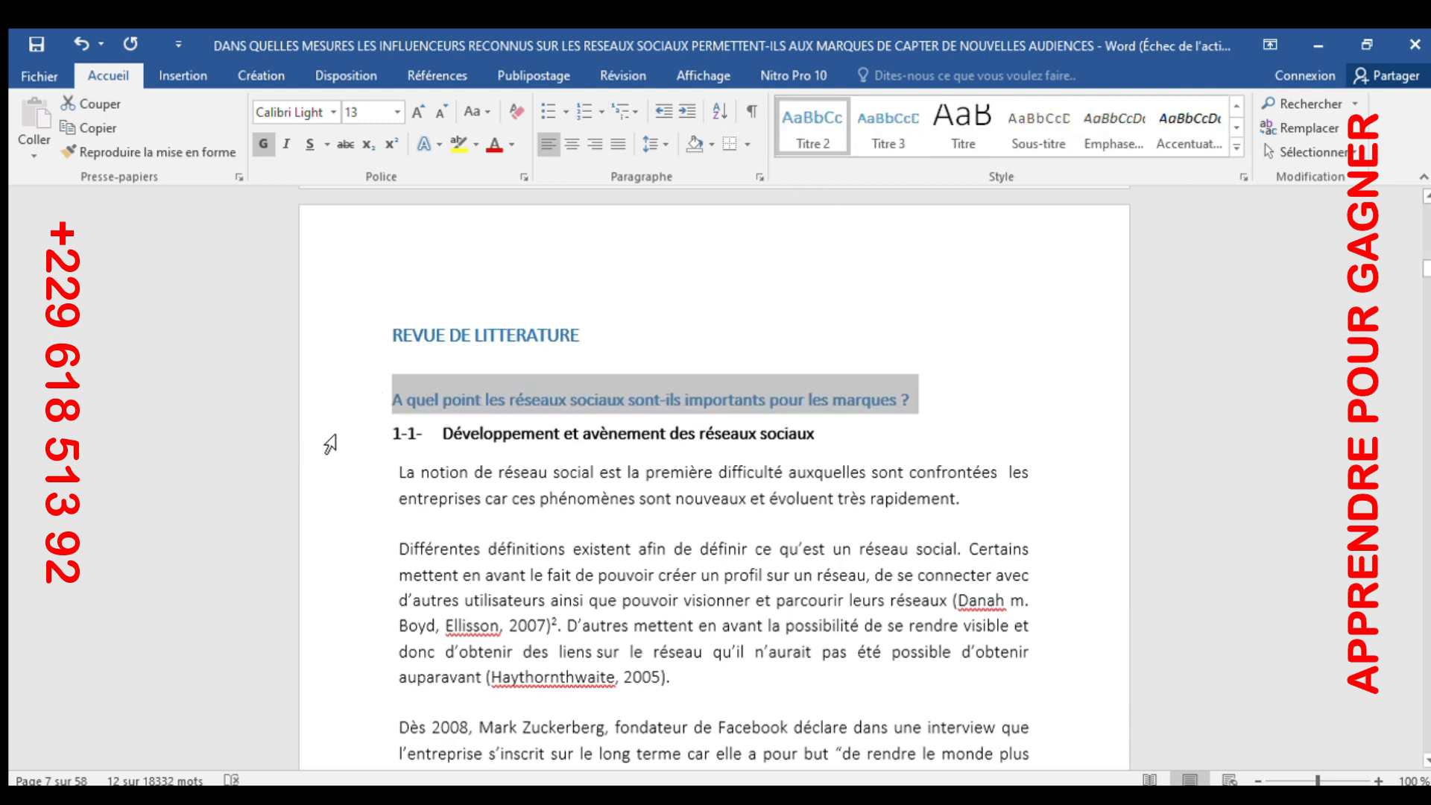
{"action": "left_click", "coordinate": [362, 439]}
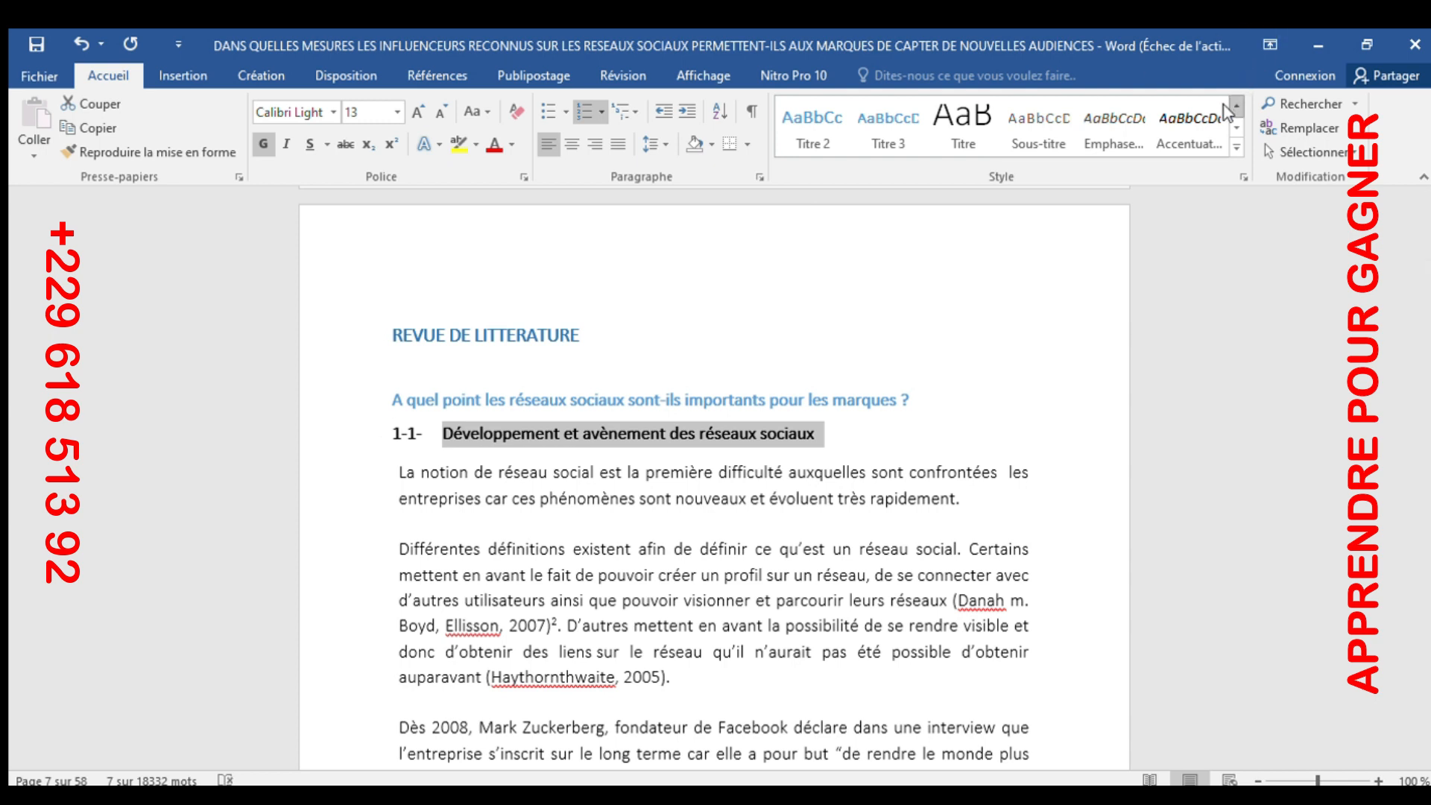
{"action": "left_click", "coordinate": [872, 124]}
Step: Apply the Titre 3 style to the "Nouveaux vecteurs de communication pour les marques" heading on page 9
{"action": "scroll", "coordinate": [656, 313], "scroll_direction": "down", "scroll_amount": 15}
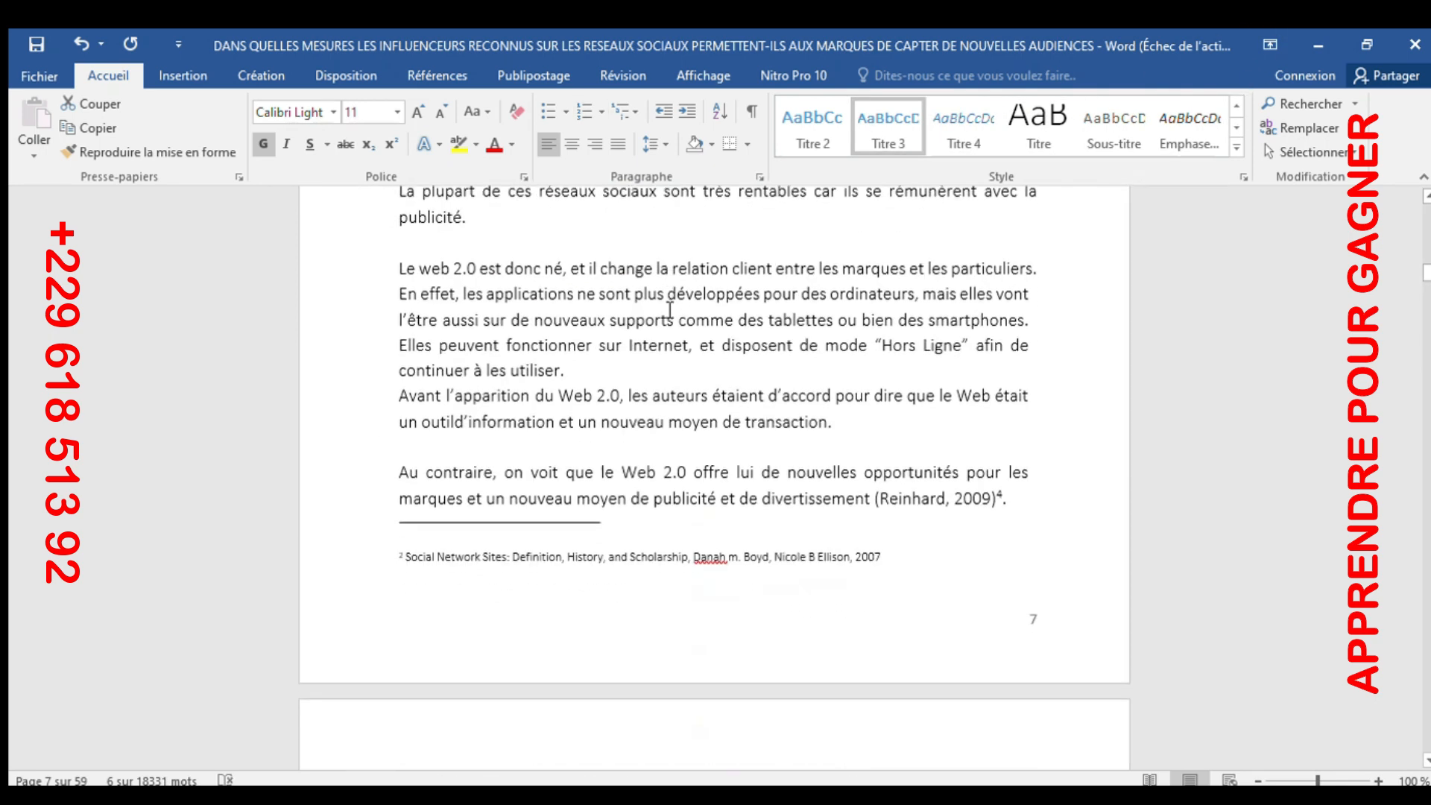
{"action": "scroll", "coordinate": [666, 321], "scroll_direction": "down", "scroll_amount": 15}
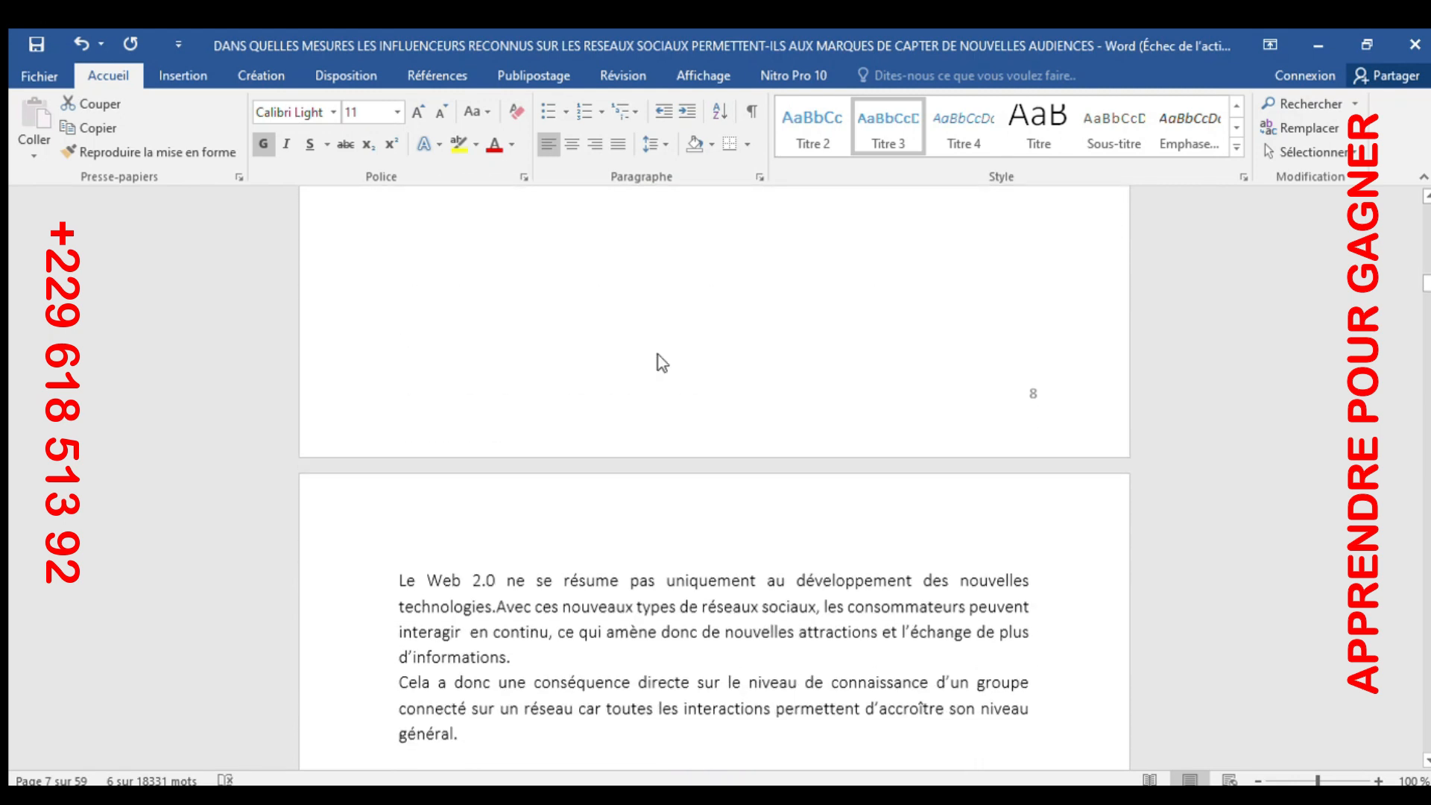
{"action": "scroll", "coordinate": [668, 363], "scroll_direction": "down", "scroll_amount": 10}
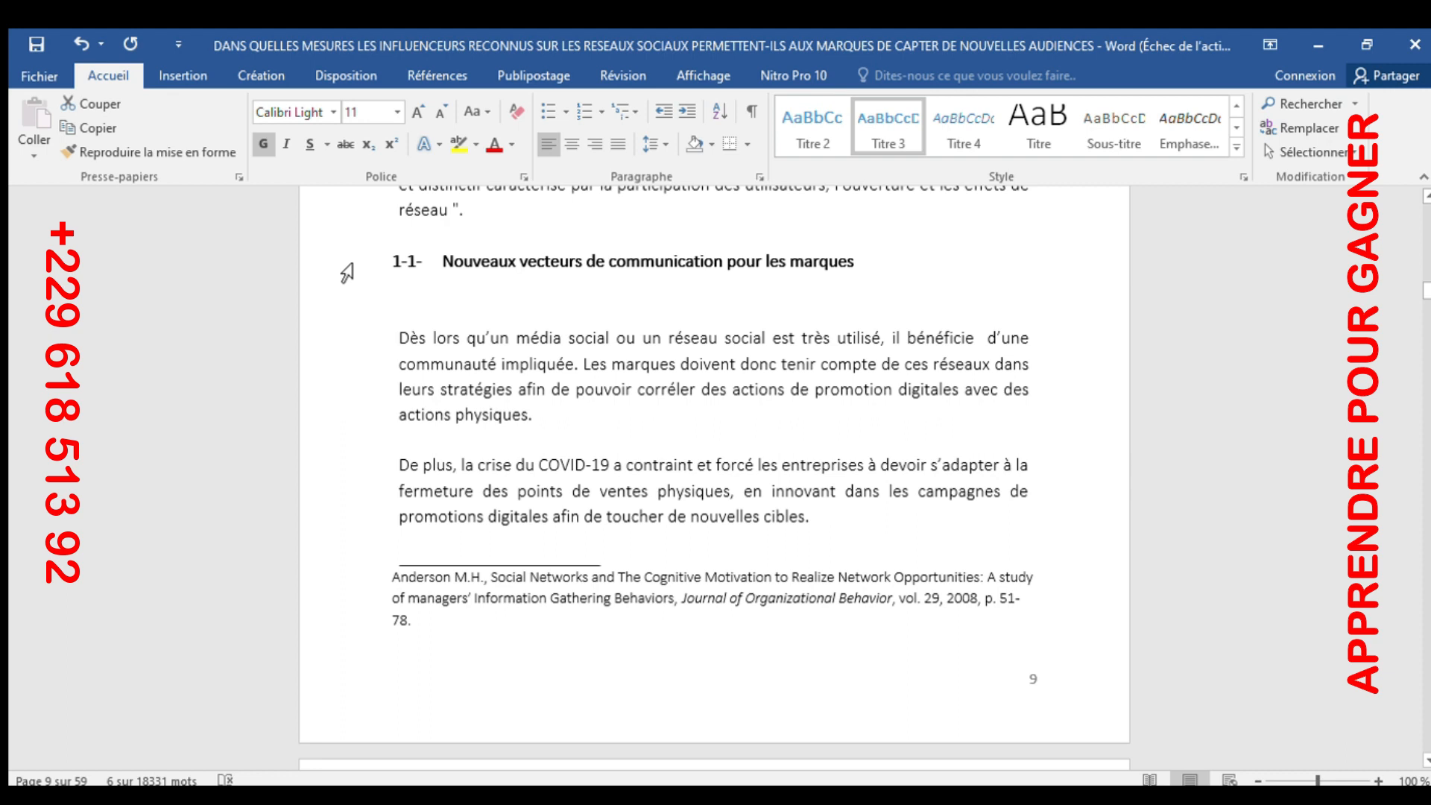
{"action": "left_click", "coordinate": [346, 272]}
{"action": "scroll", "coordinate": [712, 320], "scroll_direction": "up", "scroll_amount": 10}
{"action": "scroll", "coordinate": [720, 322], "scroll_direction": "up", "scroll_amount": 9}
{"action": "scroll", "coordinate": [719, 361], "scroll_direction": "down", "scroll_amount": 9}
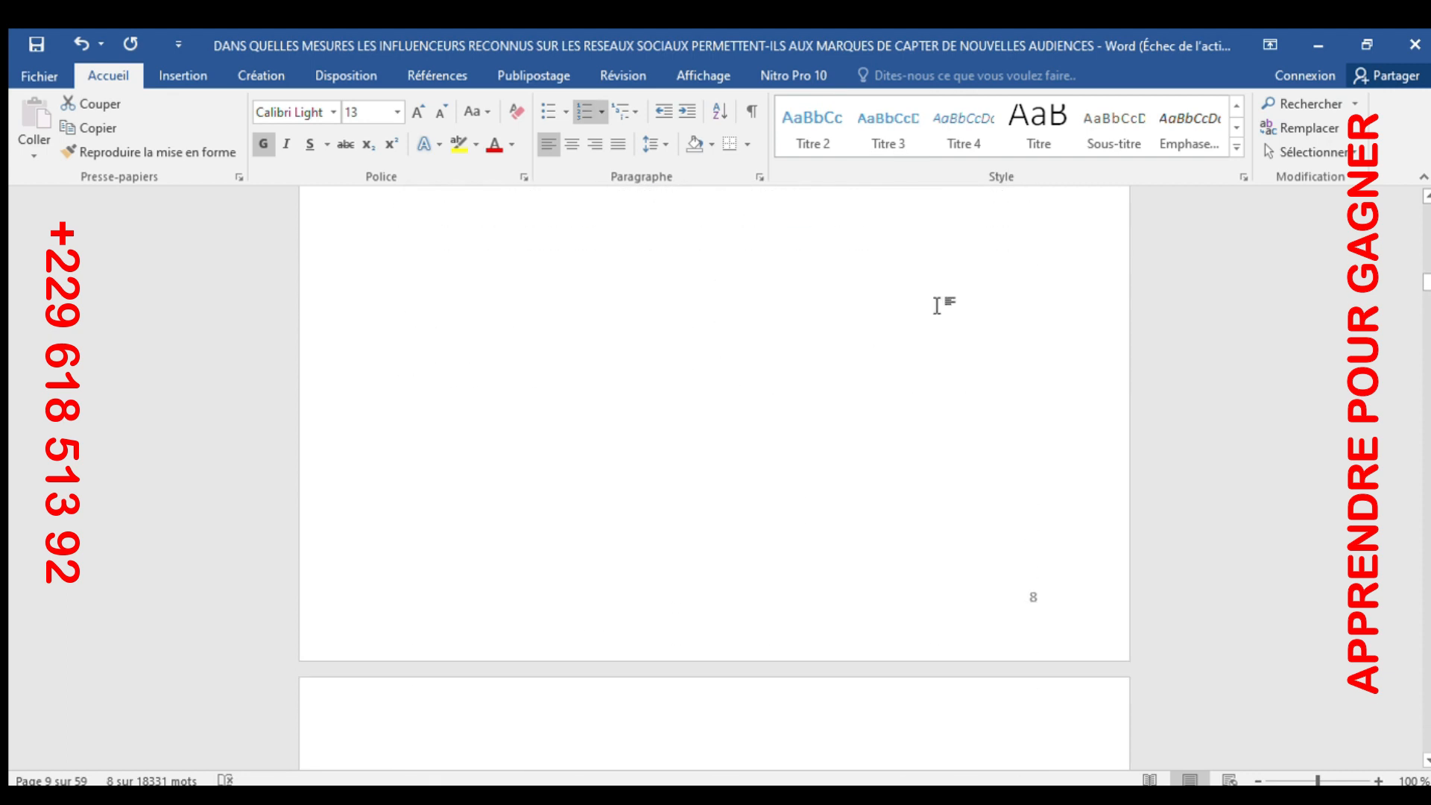
{"action": "left_click", "coordinate": [865, 138]}
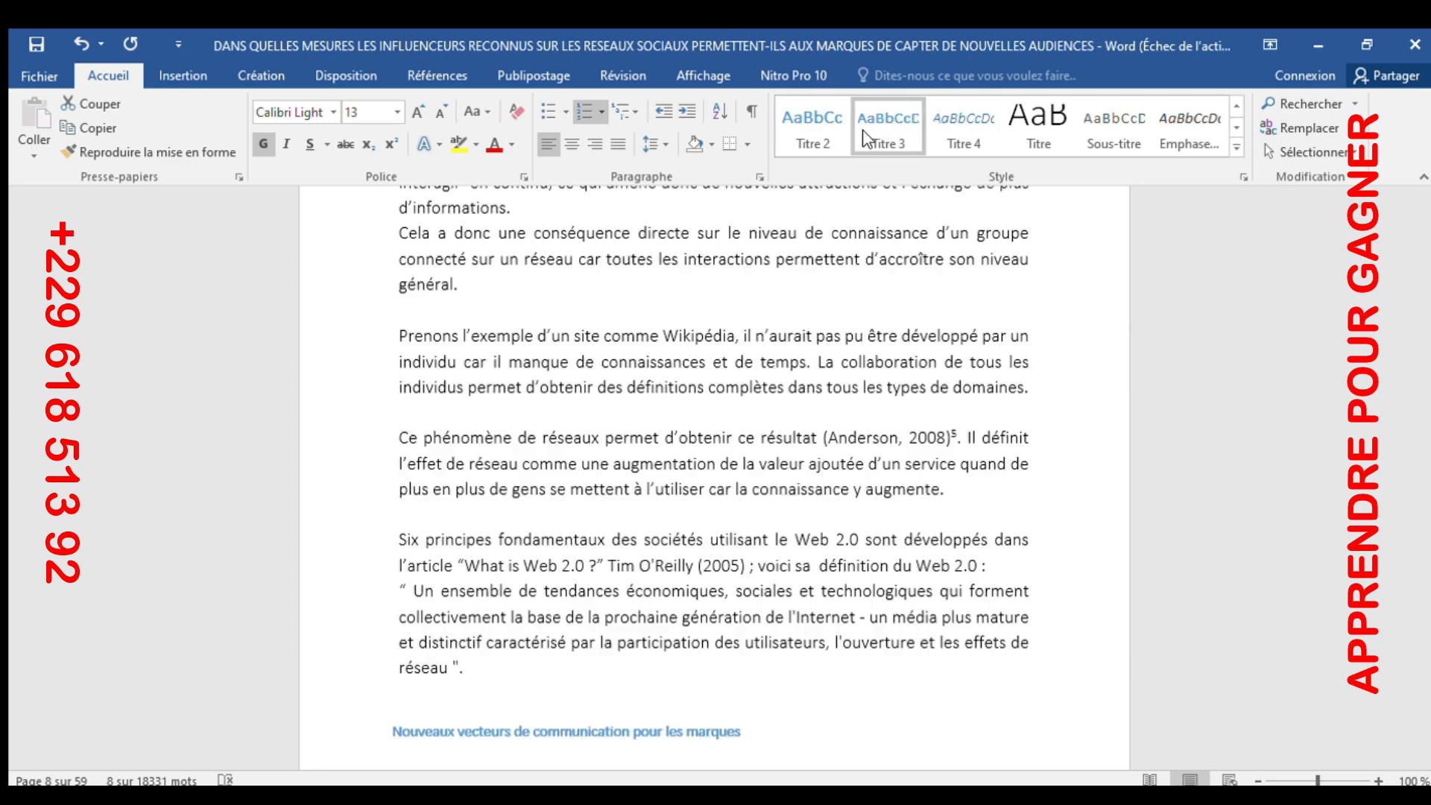
Step: Apply the Titre 3 style to the "Personnalisation et offre d'expérience" heading on page 10
{"action": "scroll", "coordinate": [766, 393], "scroll_direction": "down", "scroll_amount": 14}
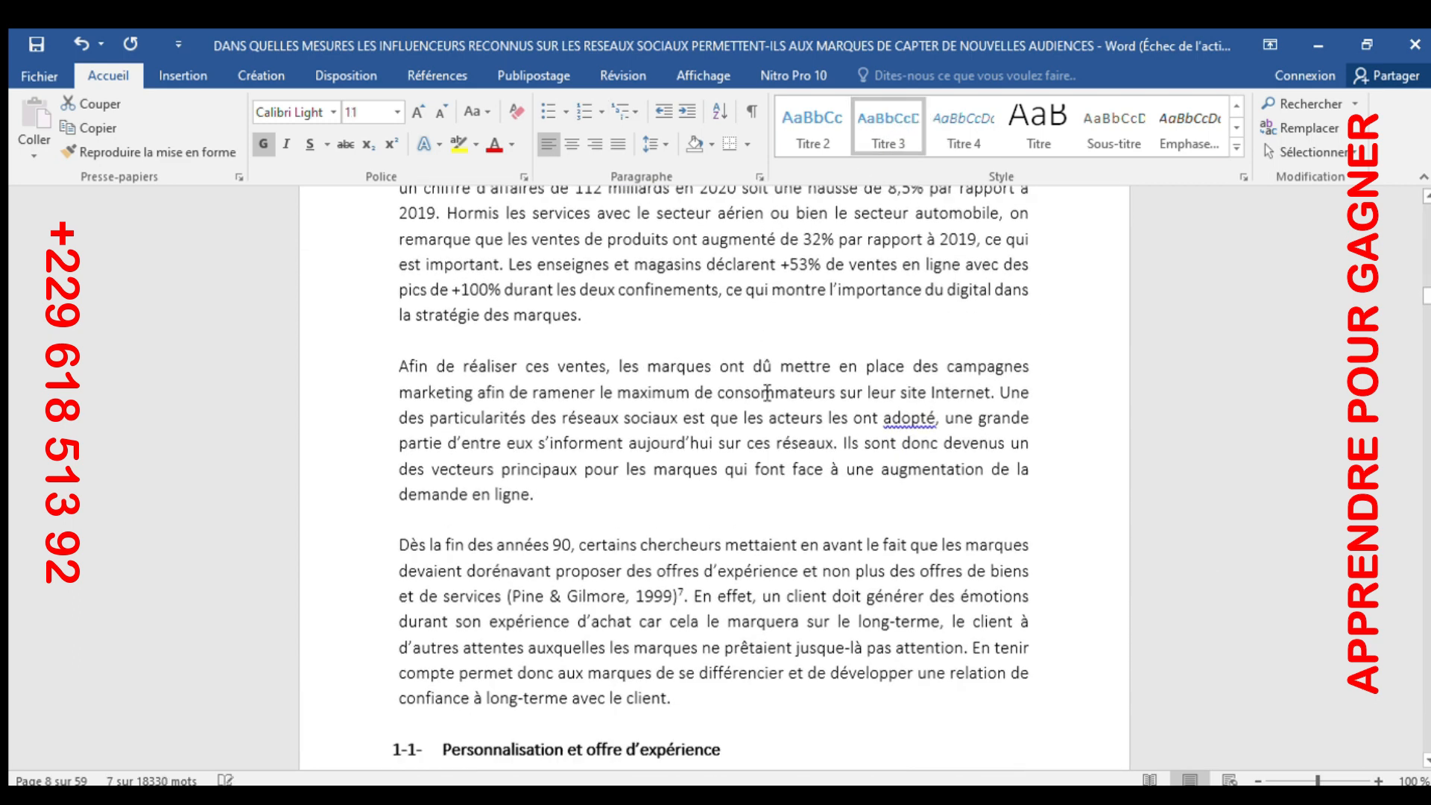
{"action": "scroll", "coordinate": [766, 393], "scroll_direction": "down", "scroll_amount": 6}
{"action": "left_click", "coordinate": [365, 324]}
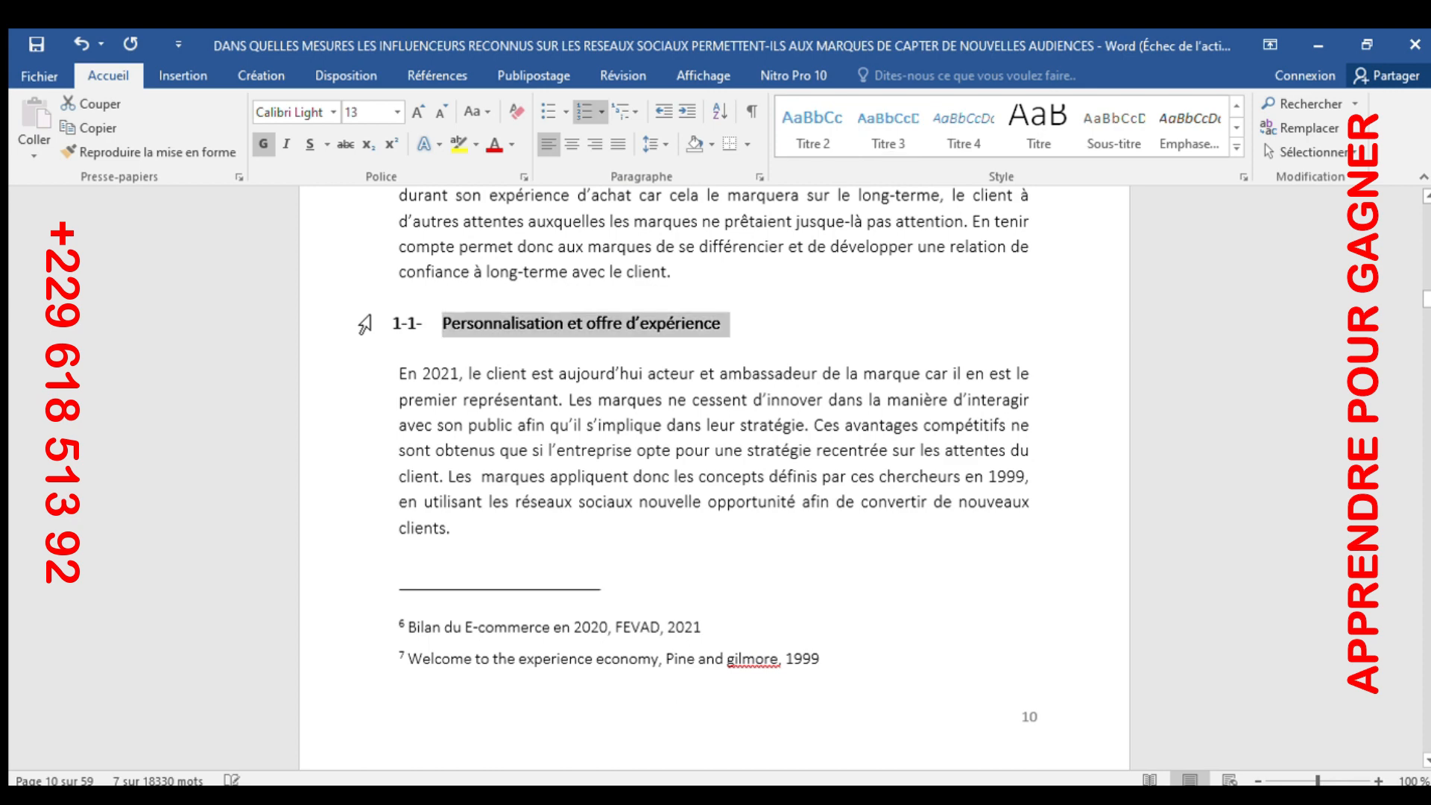
{"action": "left_click", "coordinate": [864, 135]}
Step: Apply the Titre 2 style to the "Rôle des influenceurs sur la consommation des jeunes générations" heading on page 14
{"action": "scroll", "coordinate": [518, 402], "scroll_direction": "down", "scroll_amount": 3}
{"action": "scroll", "coordinate": [518, 403], "scroll_direction": "down", "scroll_amount": 20}
{"action": "scroll", "coordinate": [519, 422], "scroll_direction": "down", "scroll_amount": 20}
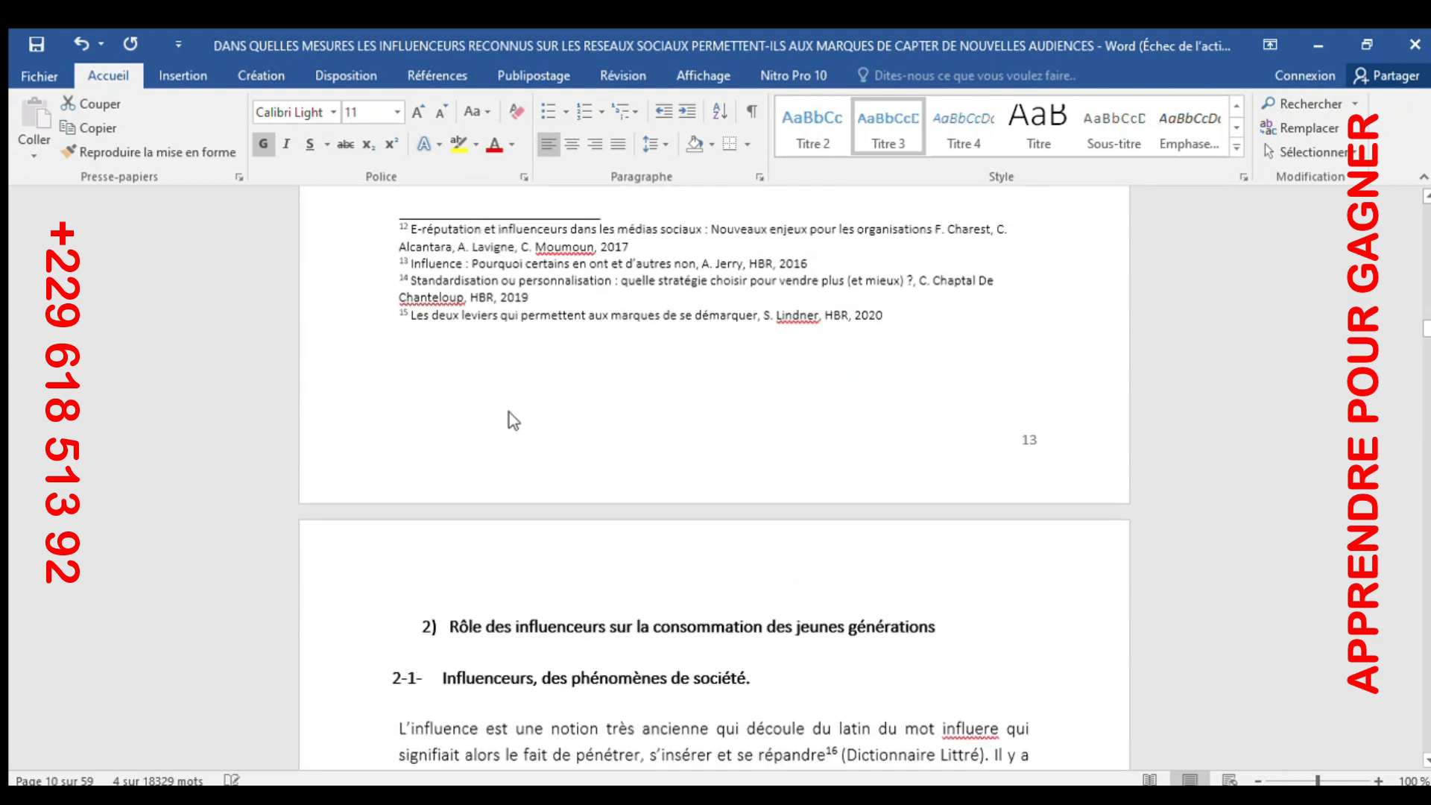
{"action": "scroll", "coordinate": [513, 419], "scroll_direction": "down", "scroll_amount": 5}
{"action": "left_click", "coordinate": [378, 319]}
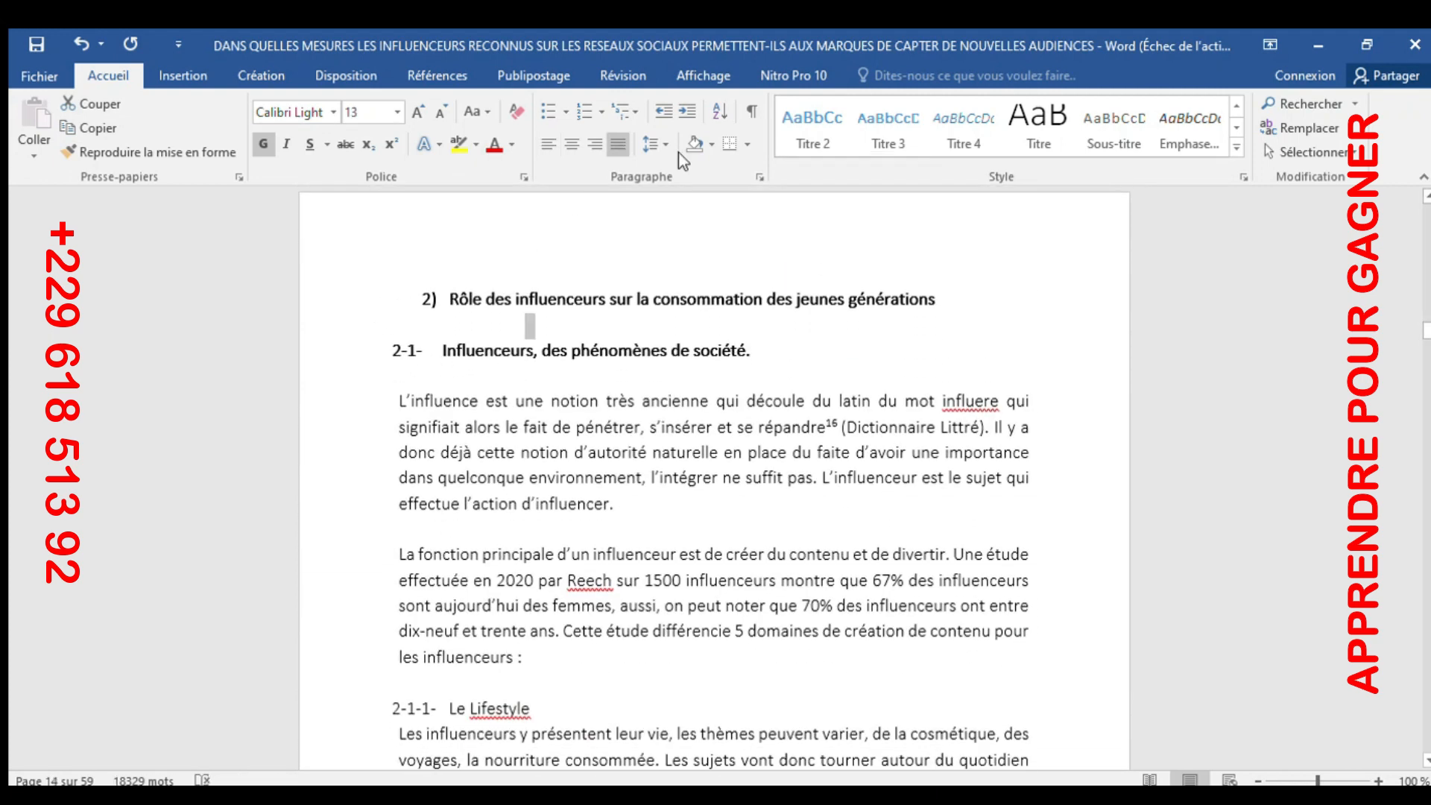
{"action": "left_click", "coordinate": [353, 301]}
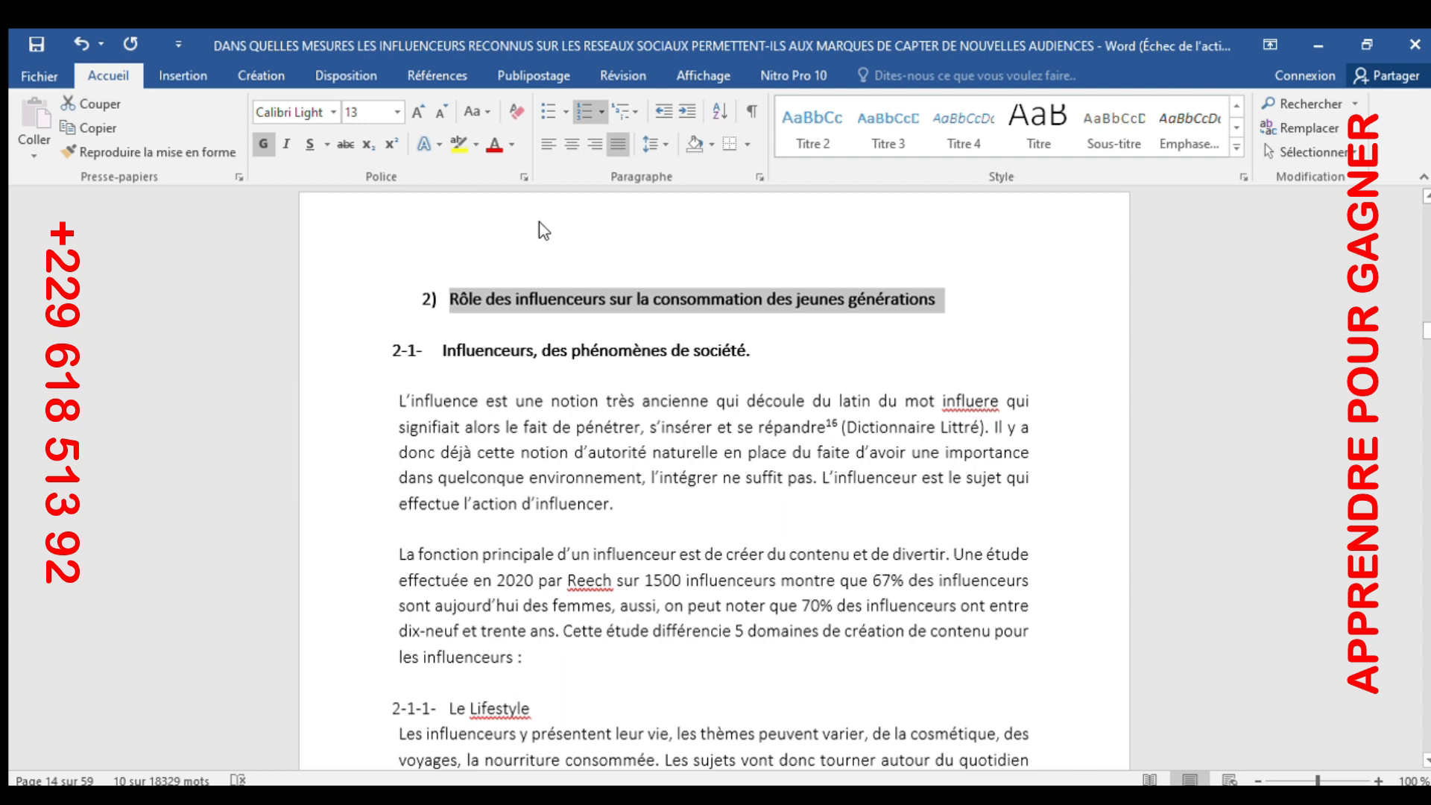
{"action": "left_click", "coordinate": [808, 119]}
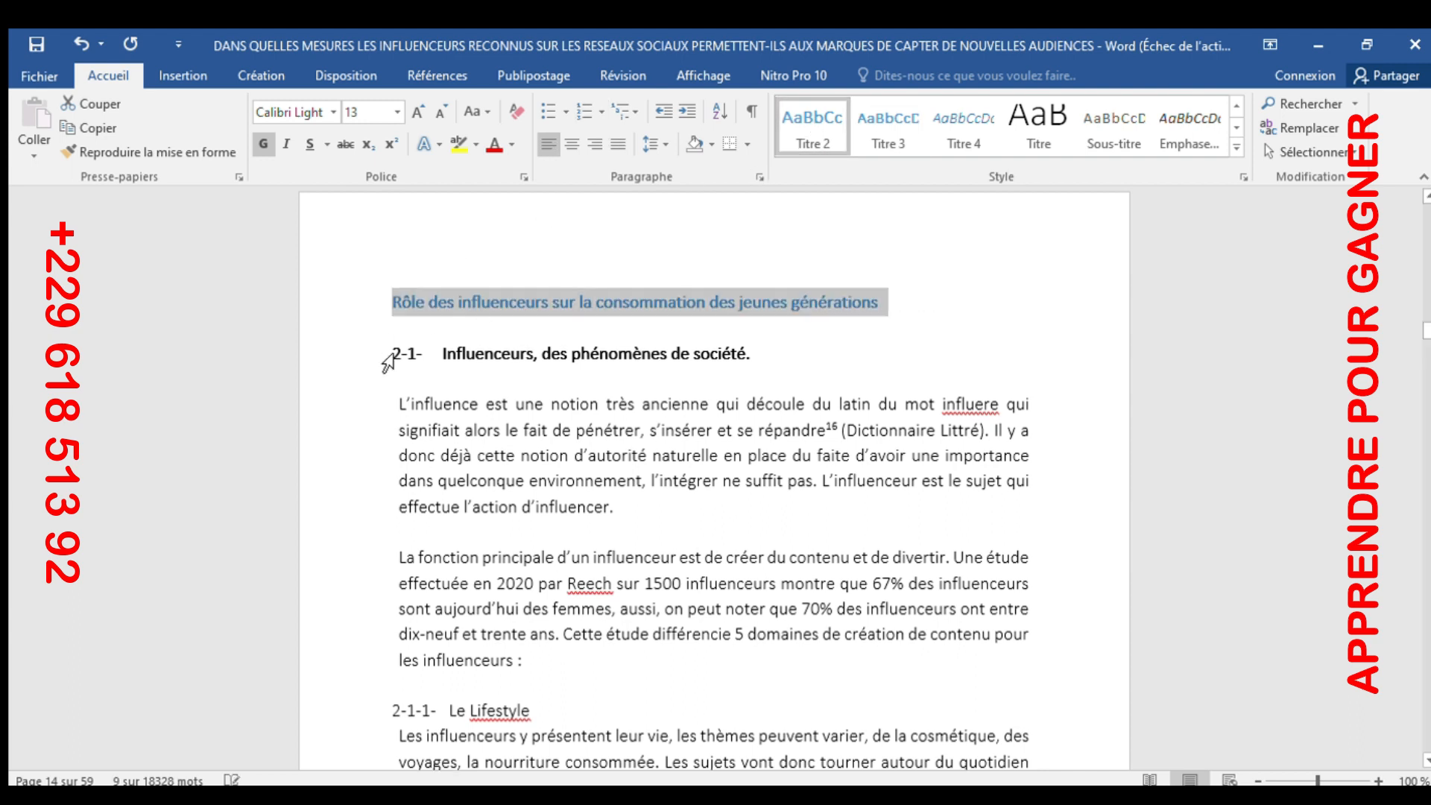
Step: Style "Influenceurs, des phénomènes de société." as Titre 3 and the "Le Lifestyle" subheading as Titre 4 on page 14
{"action": "left_click", "coordinate": [371, 350]}
{"action": "left_click", "coordinate": [875, 123]}
{"action": "scroll", "coordinate": [615, 534], "scroll_direction": "down", "scroll_amount": 20}
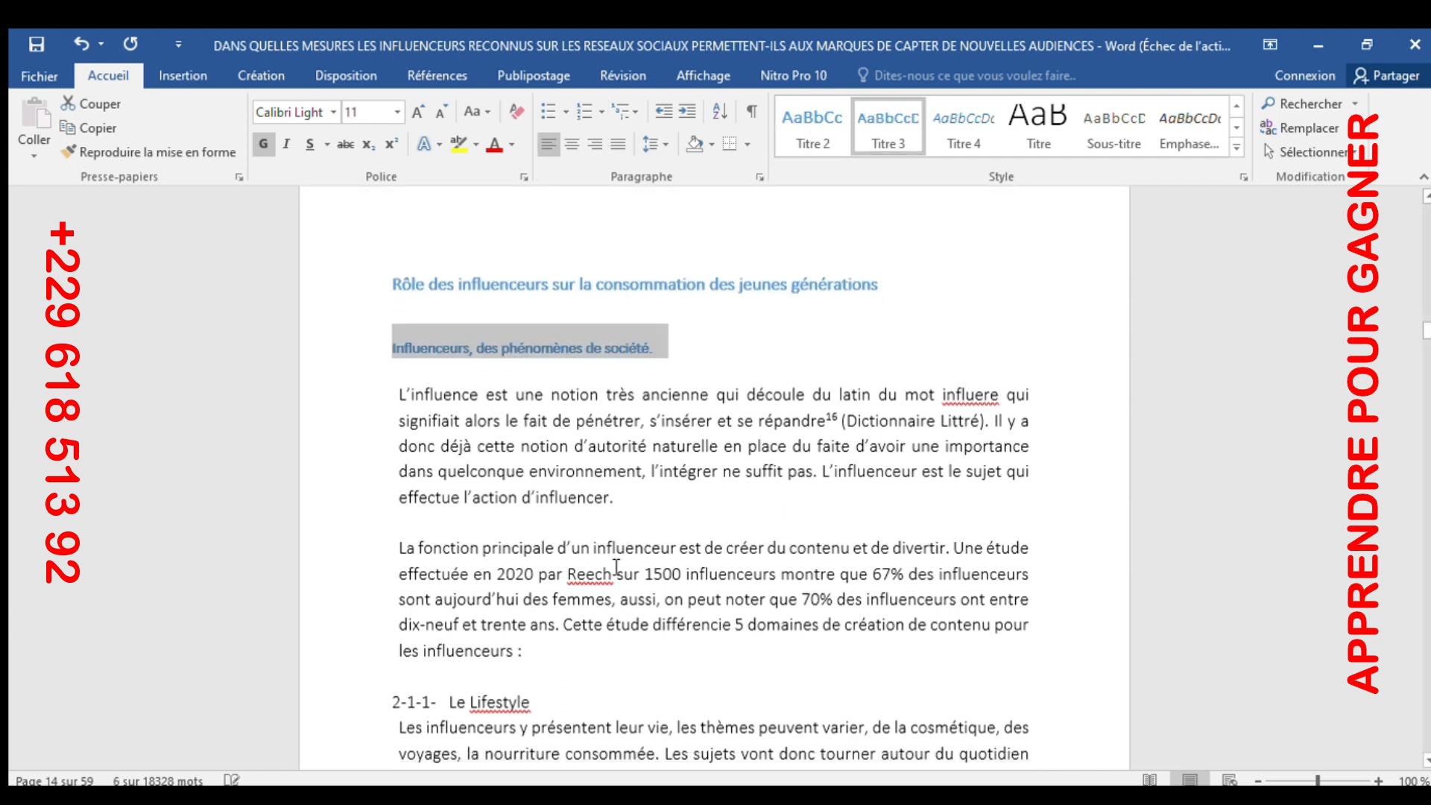
{"action": "scroll", "coordinate": [615, 535], "scroll_direction": "up", "scroll_amount": 5}
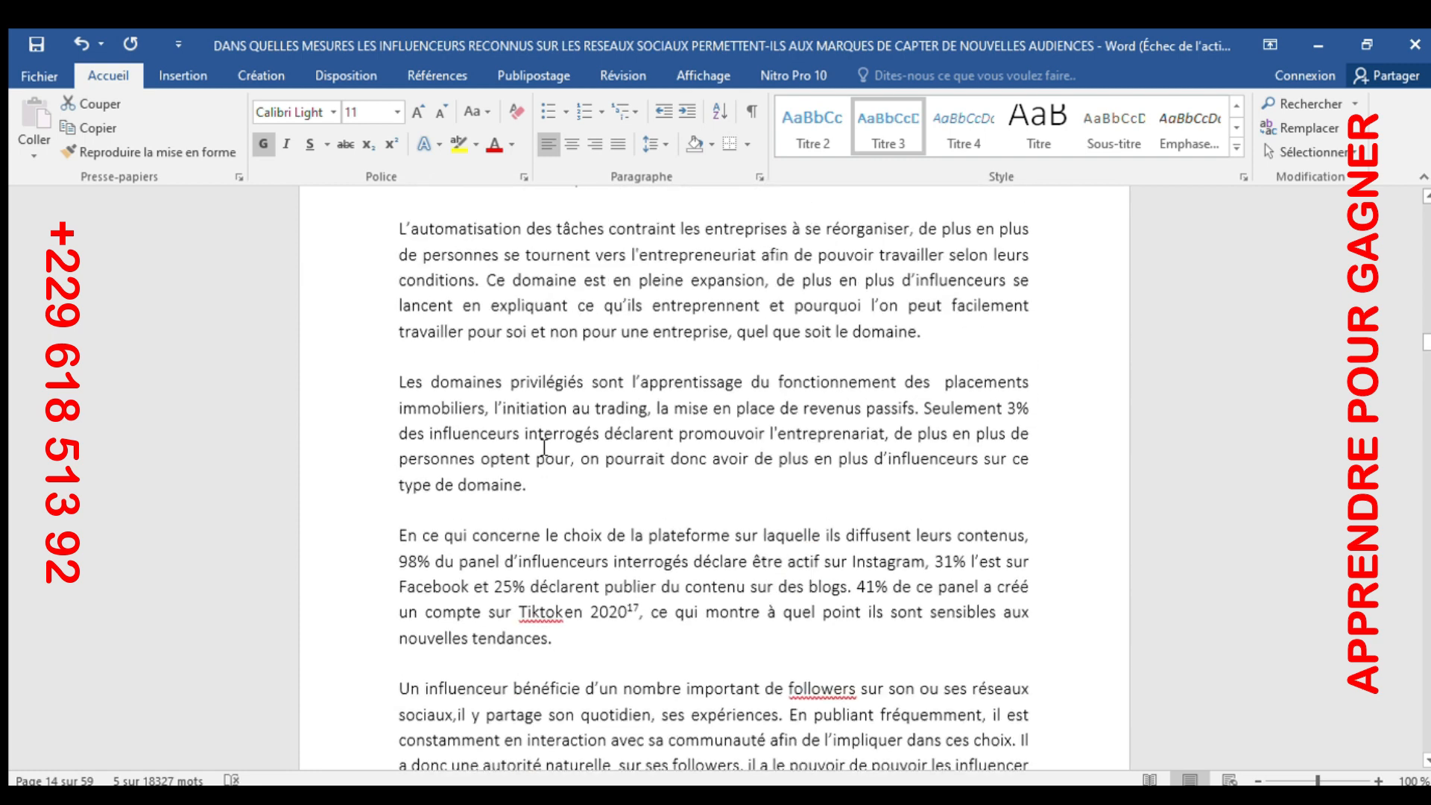
{"action": "scroll", "coordinate": [329, 288], "scroll_direction": "up", "scroll_amount": 2}
{"action": "scroll", "coordinate": [392, 373], "scroll_direction": "up", "scroll_amount": 8}
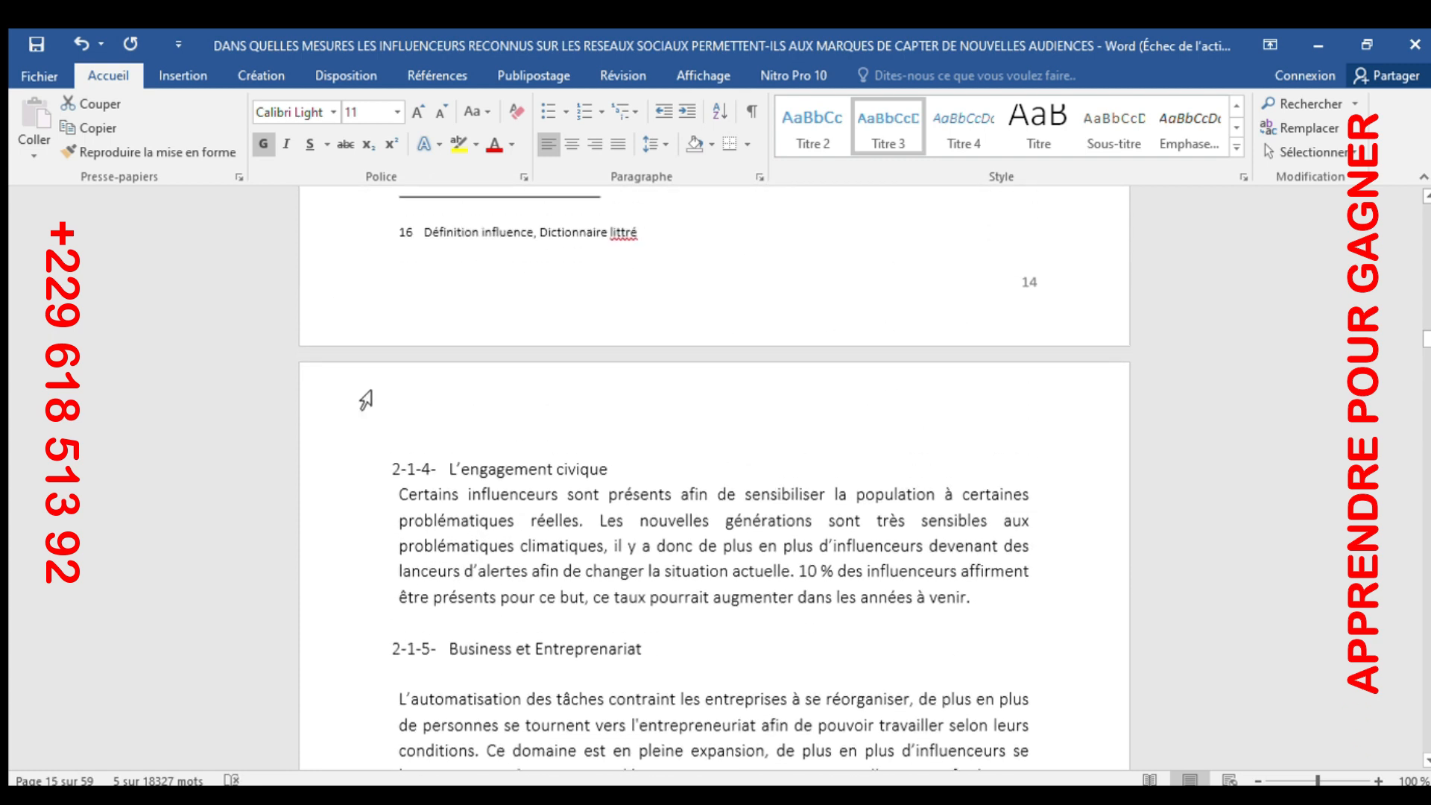
{"action": "scroll", "coordinate": [395, 432], "scroll_direction": "up", "scroll_amount": 9}
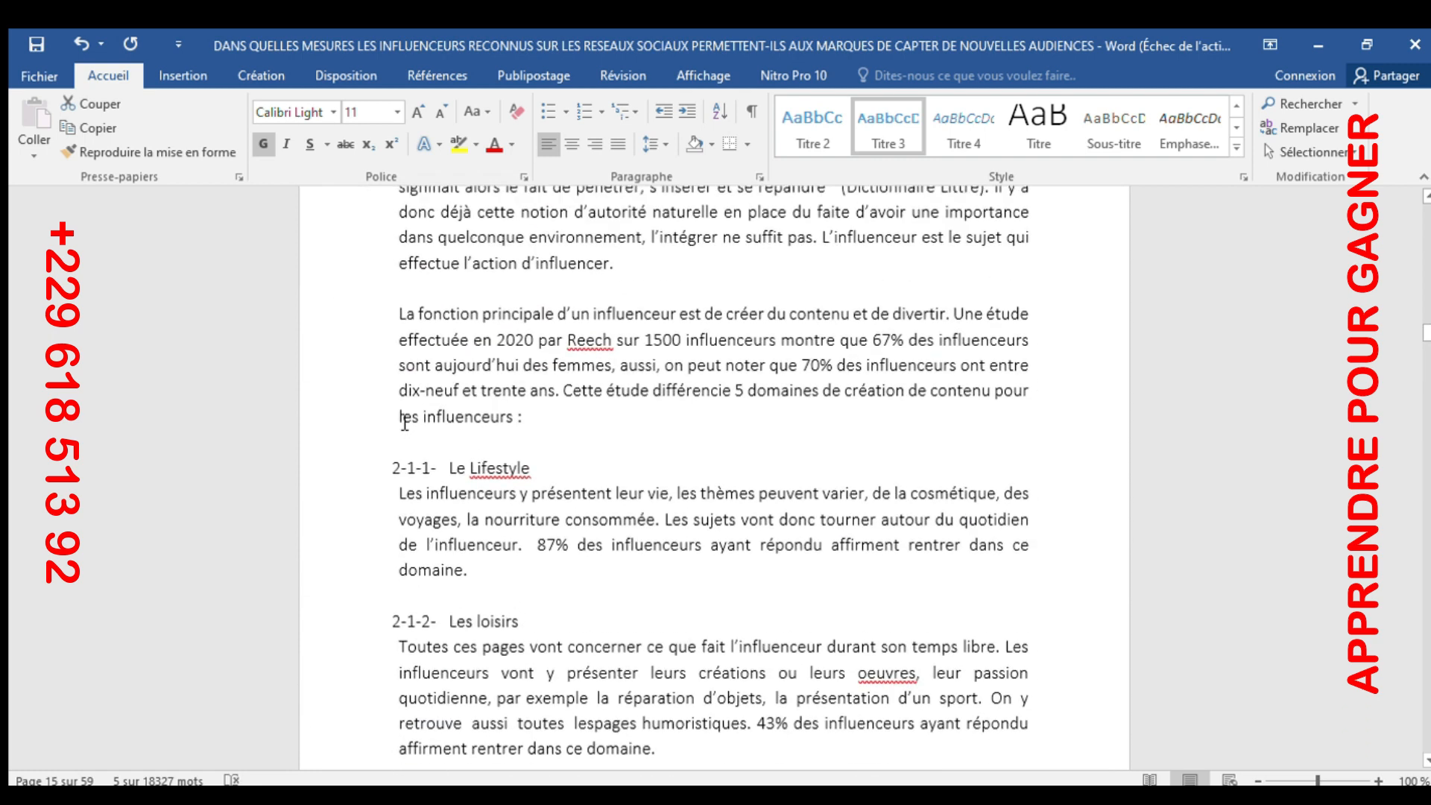
{"action": "scroll", "coordinate": [440, 531], "scroll_direction": "down", "scroll_amount": 4}
{"action": "scroll", "coordinate": [440, 531], "scroll_direction": "down", "scroll_amount": 2}
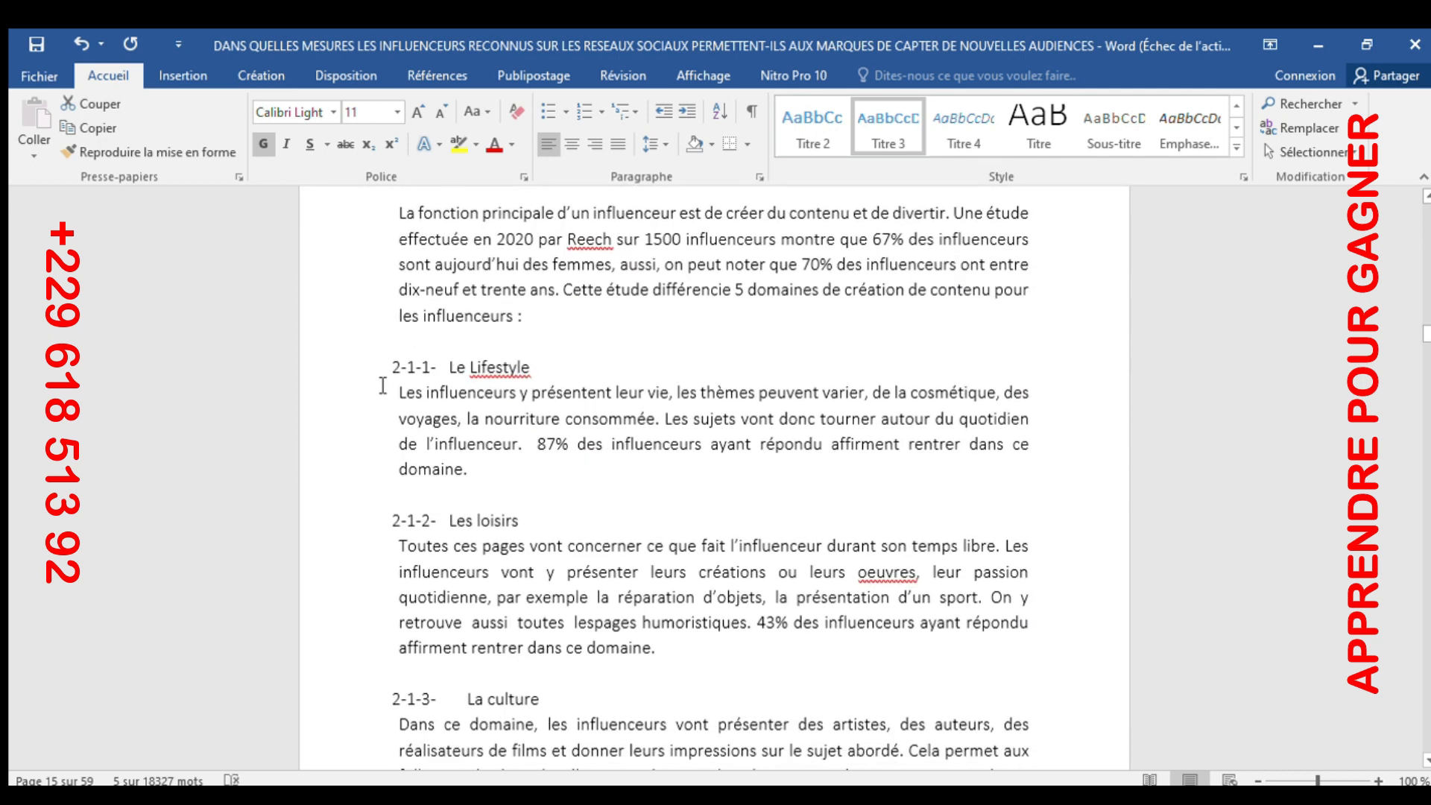
{"action": "left_click", "coordinate": [359, 365]}
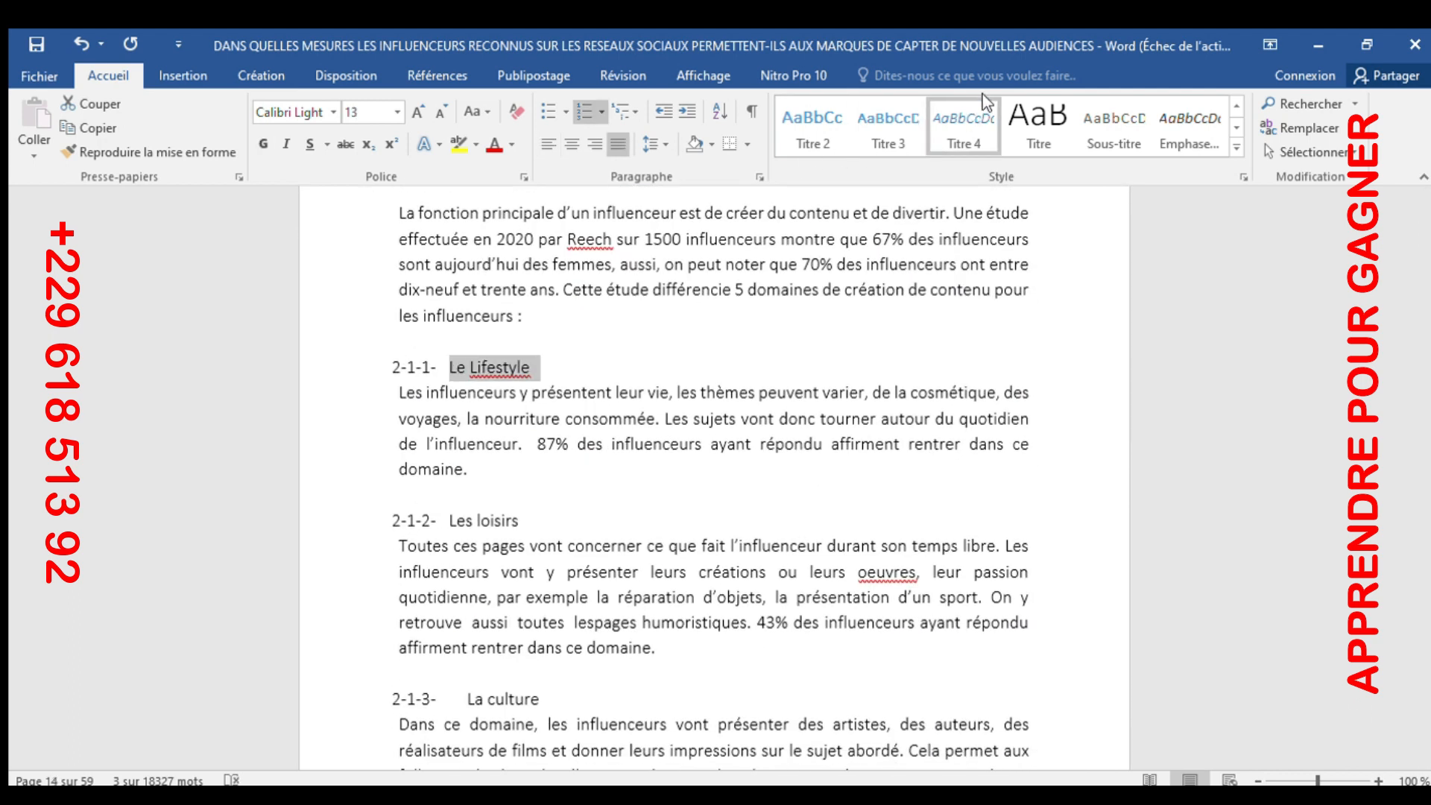
{"action": "left_click", "coordinate": [963, 127]}
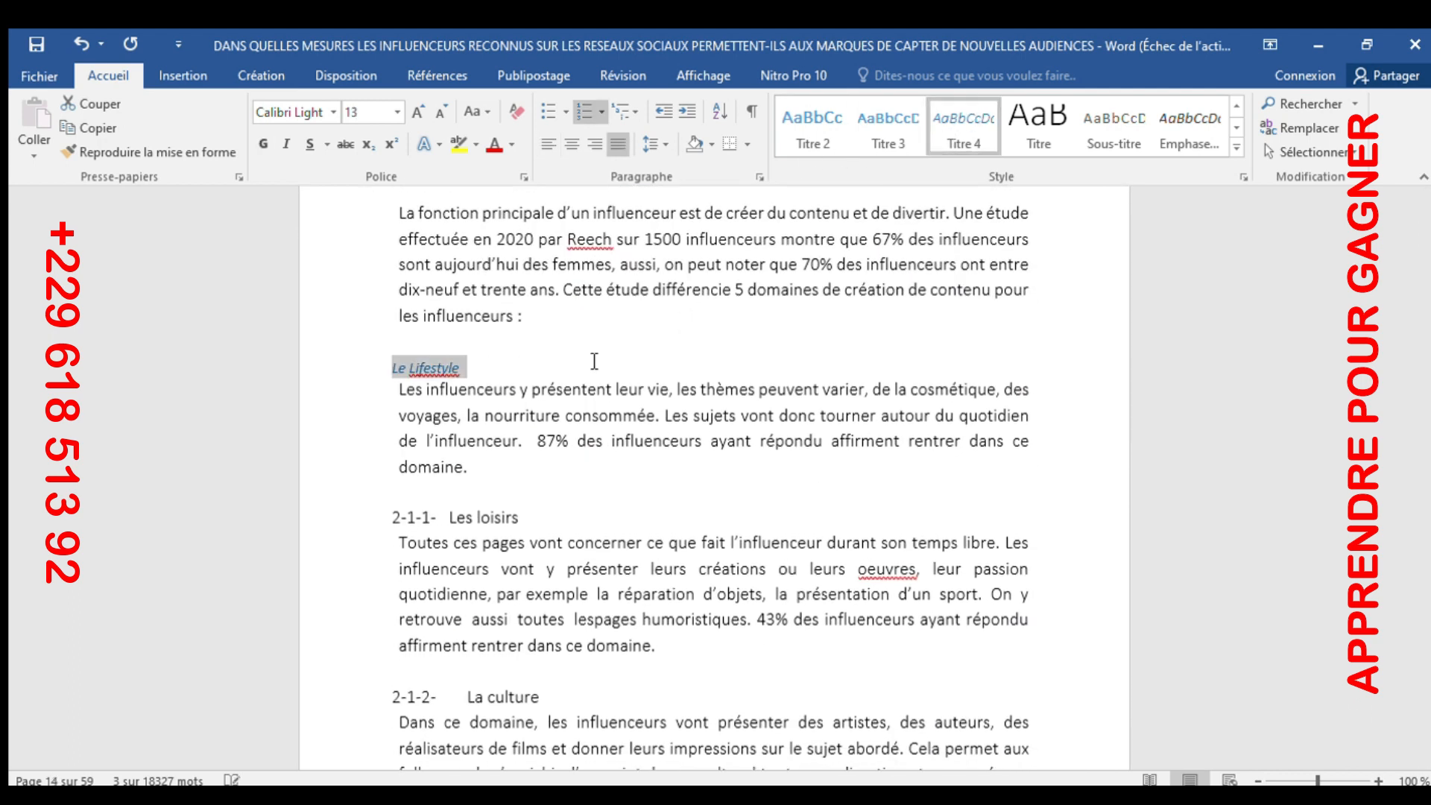
Step: Apply the Titre 4 style to the "Les loisirs" and "La culture" subheadings on page 14
{"action": "left_click", "coordinate": [362, 541]}
{"action": "left_click", "coordinate": [362, 505]}
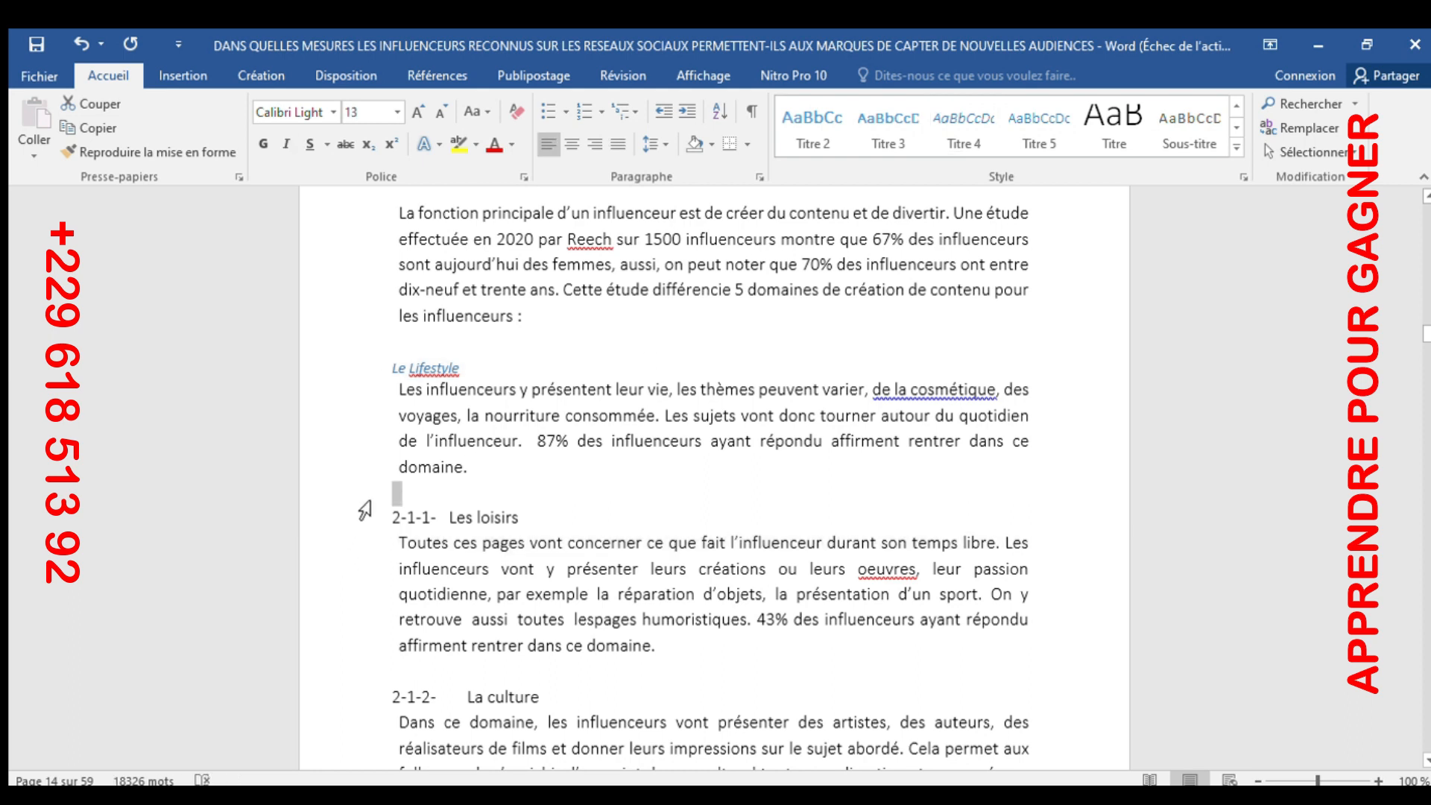
{"action": "left_click", "coordinate": [362, 511]}
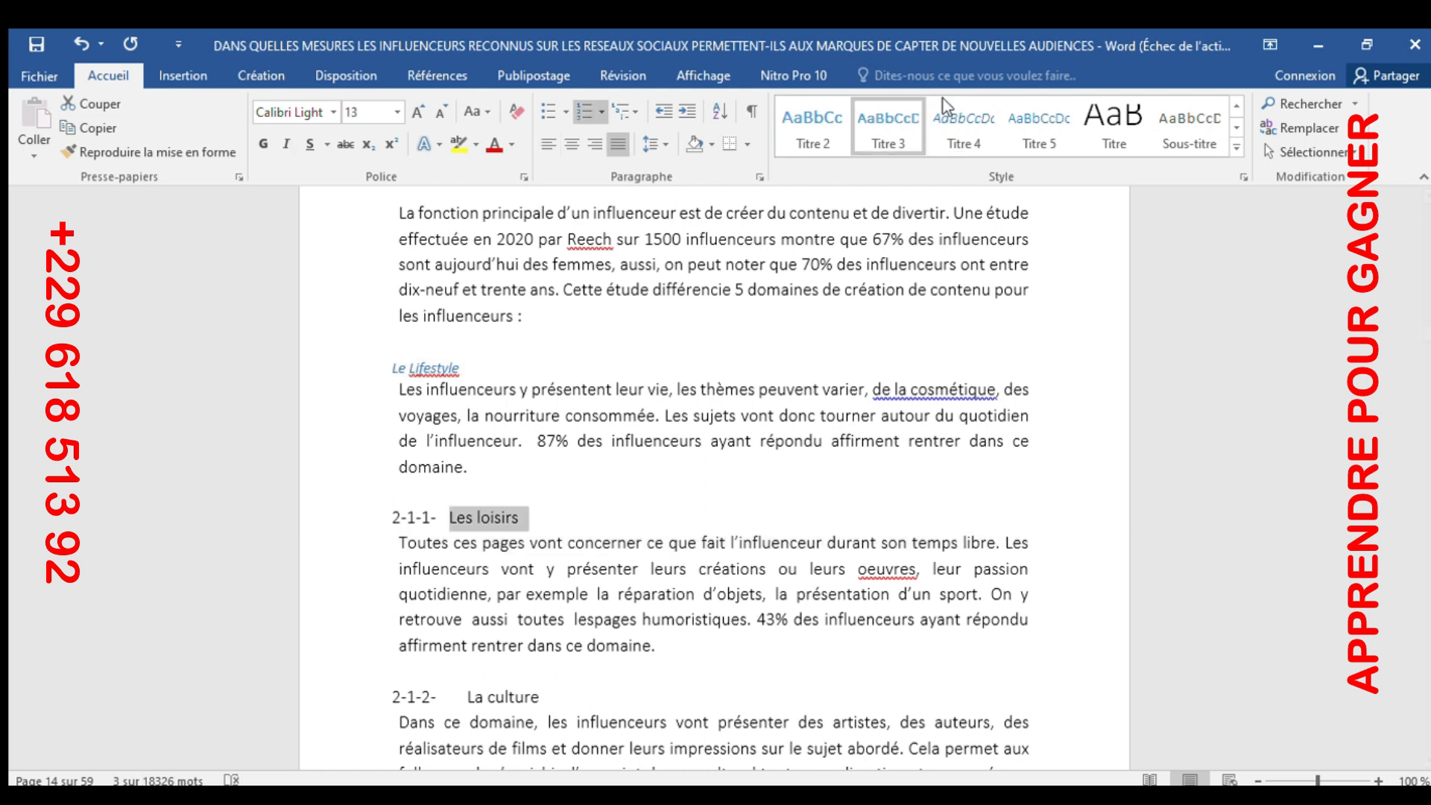
{"action": "left_click", "coordinate": [966, 123]}
{"action": "scroll", "coordinate": [548, 440], "scroll_direction": "down", "scroll_amount": 4}
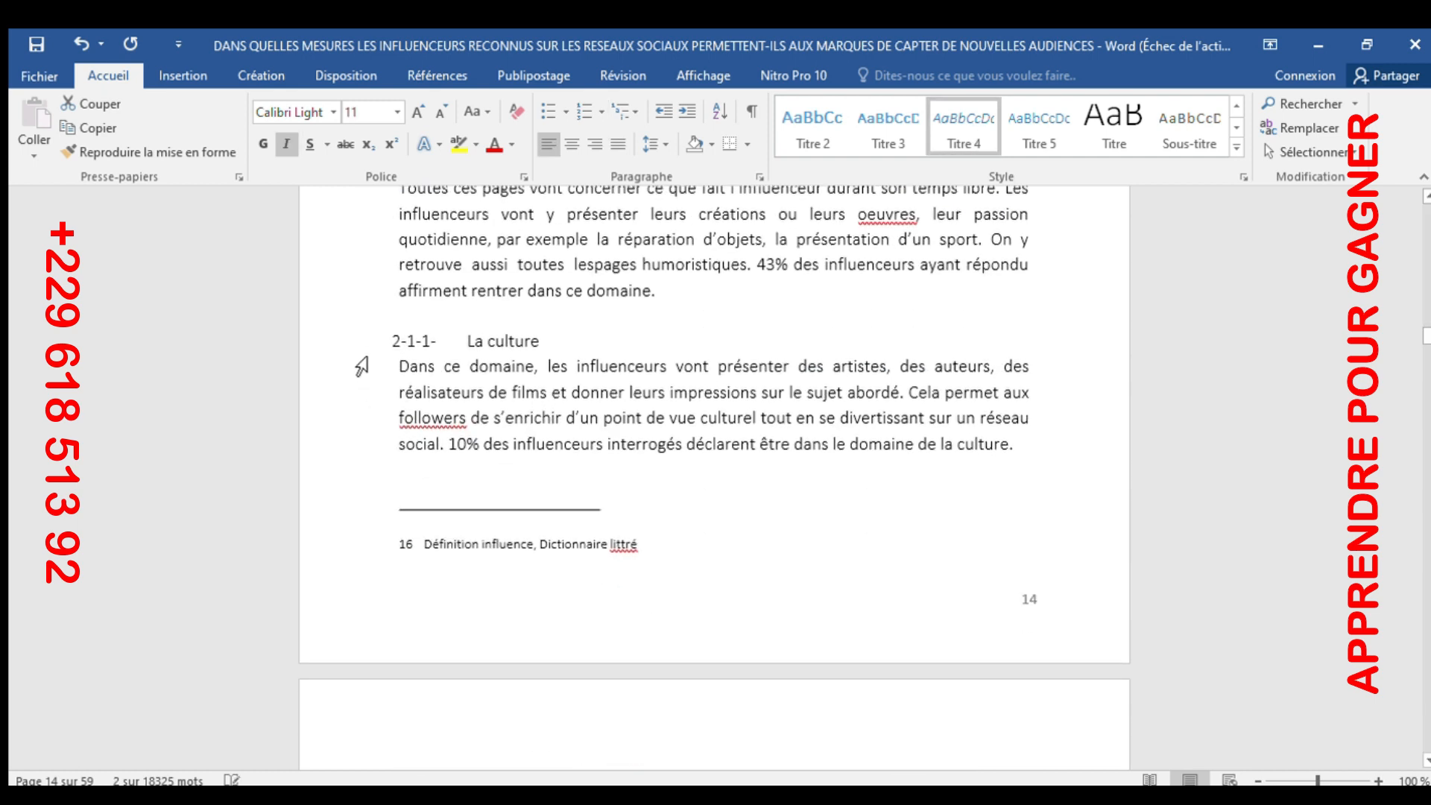
{"action": "left_click", "coordinate": [371, 341]}
{"action": "left_click", "coordinate": [964, 125]}
Step: Apply the Titre 5 style to the "L'engagement civique" and "Business et Entreprenariat" subheadings on page 15
{"action": "scroll", "coordinate": [594, 392], "scroll_direction": "down", "scroll_amount": 3}
{"action": "scroll", "coordinate": [590, 383], "scroll_direction": "down", "scroll_amount": 2}
{"action": "scroll", "coordinate": [406, 369], "scroll_direction": "up", "scroll_amount": 2}
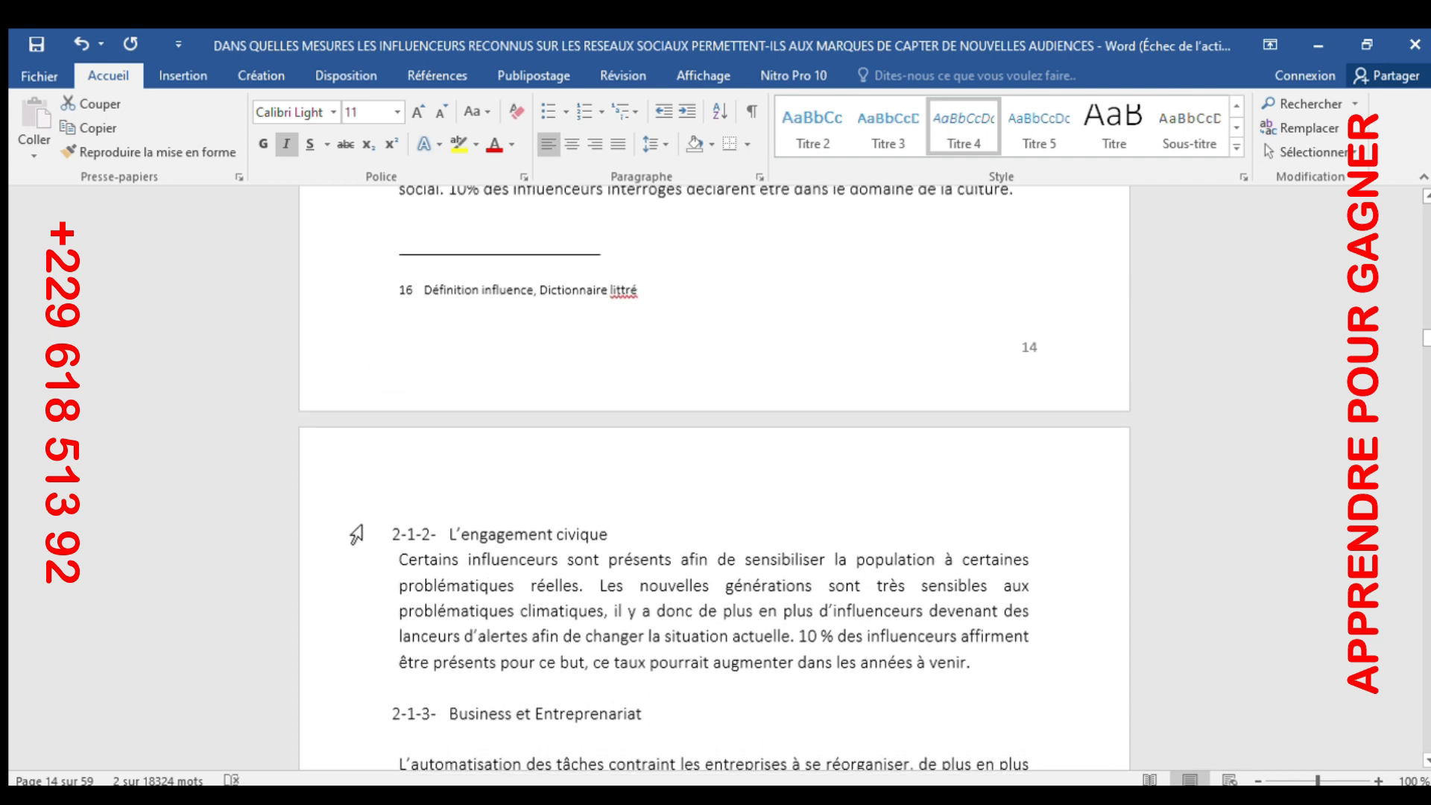
{"action": "left_click", "coordinate": [353, 535]}
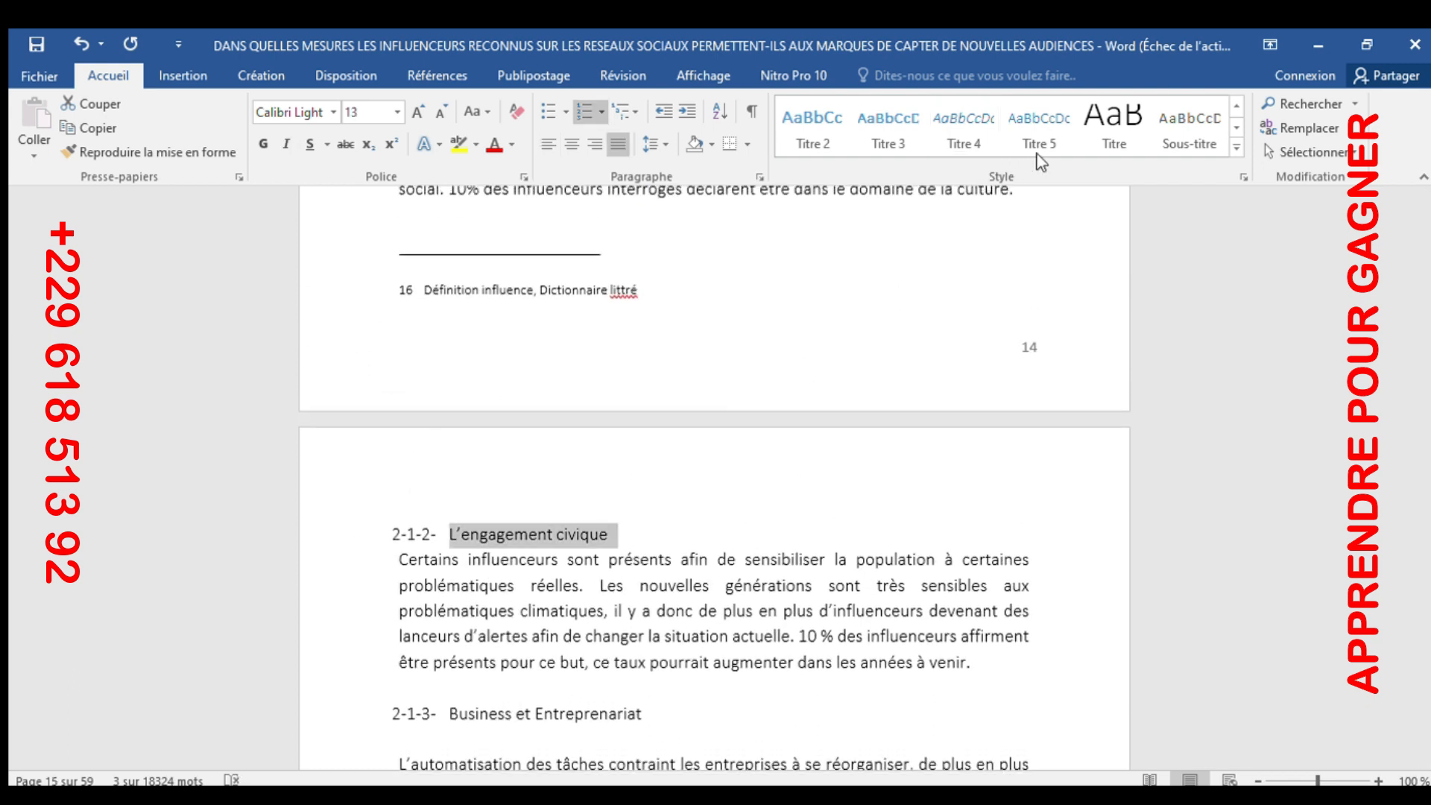
{"action": "left_click", "coordinate": [1039, 125]}
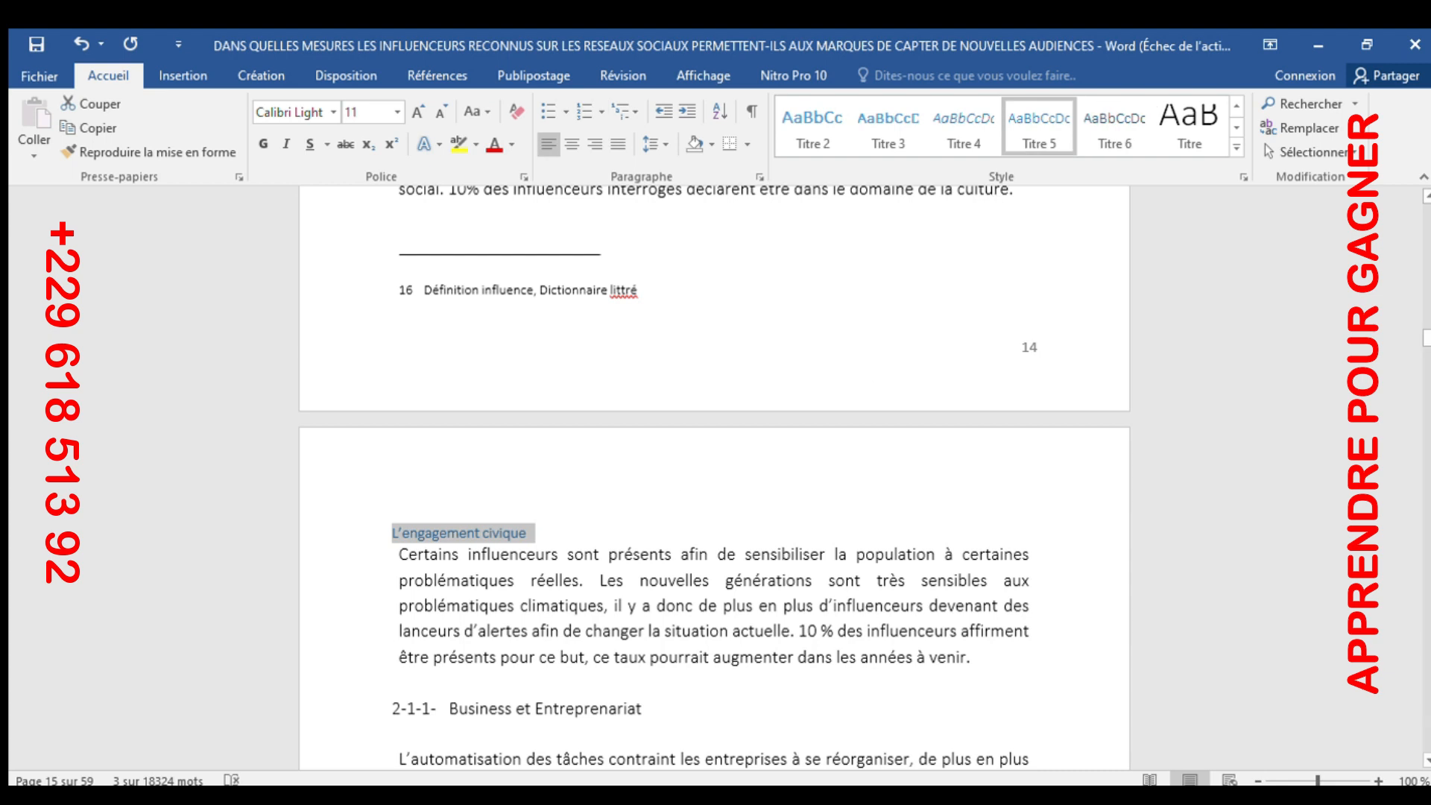
{"action": "left_click", "coordinate": [376, 714]}
{"action": "left_click", "coordinate": [1020, 136]}
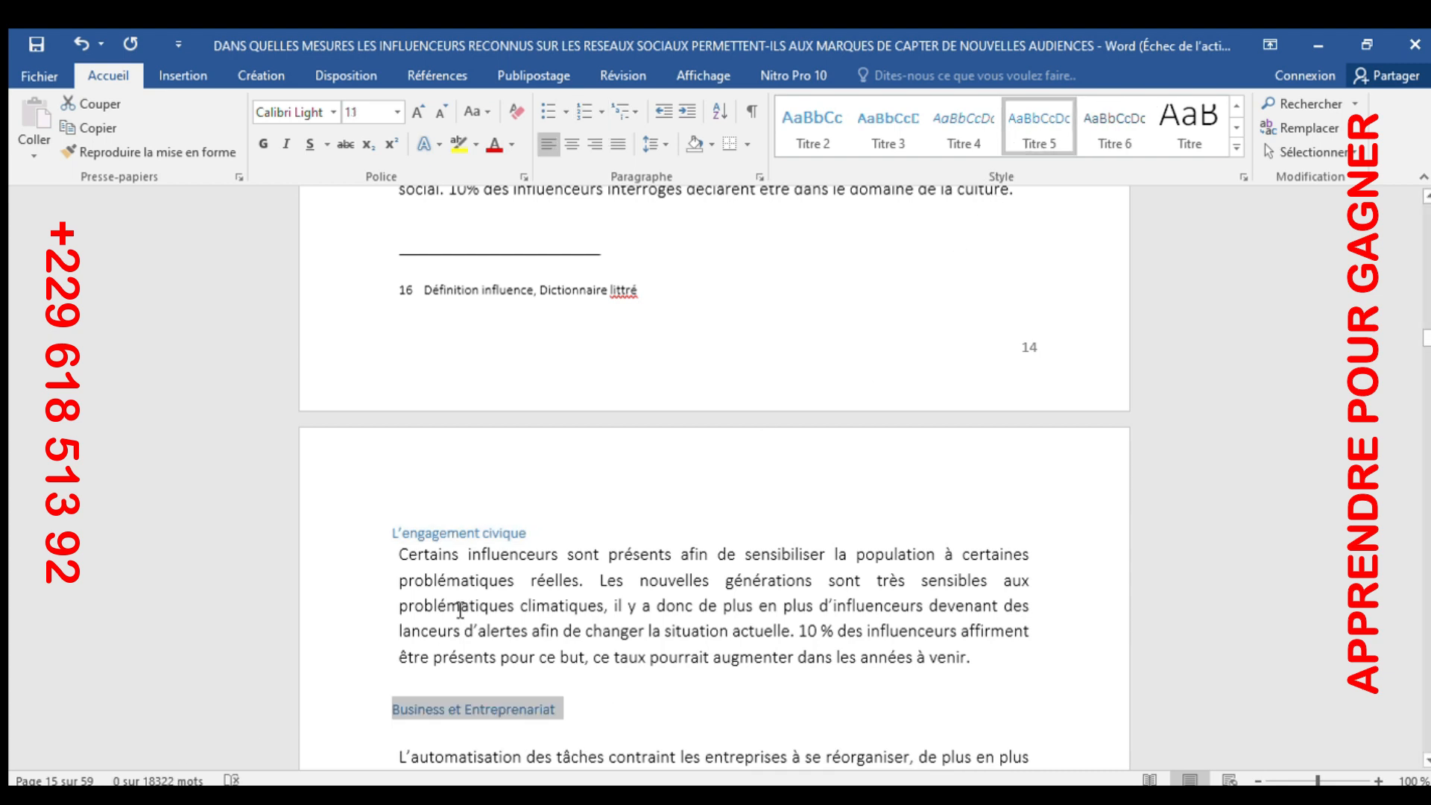
Step: Apply the Titre 3 style to "Importance des influenceurs dans la stratégie des marques" on page 16 and "Risques liés aux influenceurs" on page 18
{"action": "scroll", "coordinate": [460, 609], "scroll_direction": "down", "scroll_amount": 12}
{"action": "scroll", "coordinate": [460, 609], "scroll_direction": "down", "scroll_amount": 10}
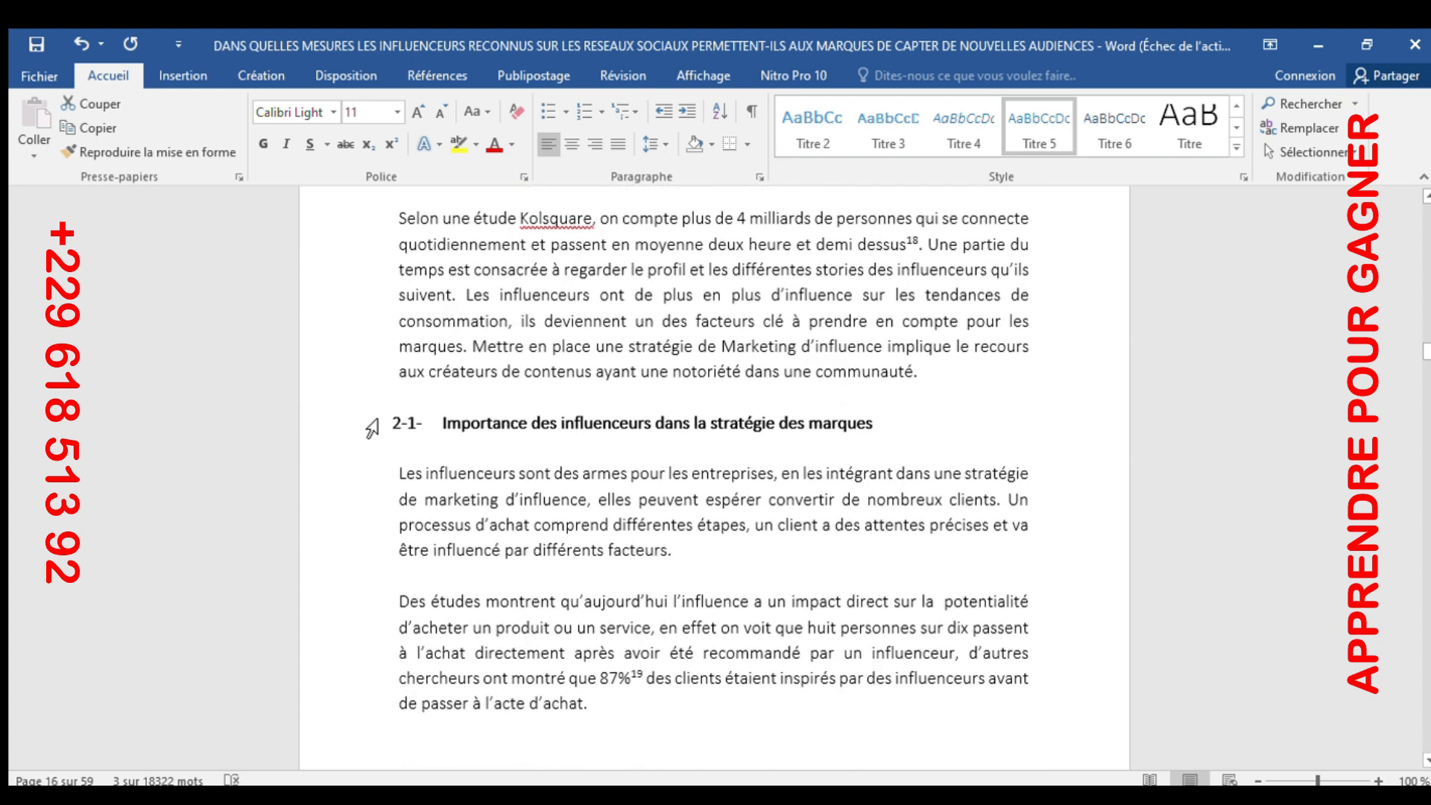
{"action": "left_click", "coordinate": [371, 423]}
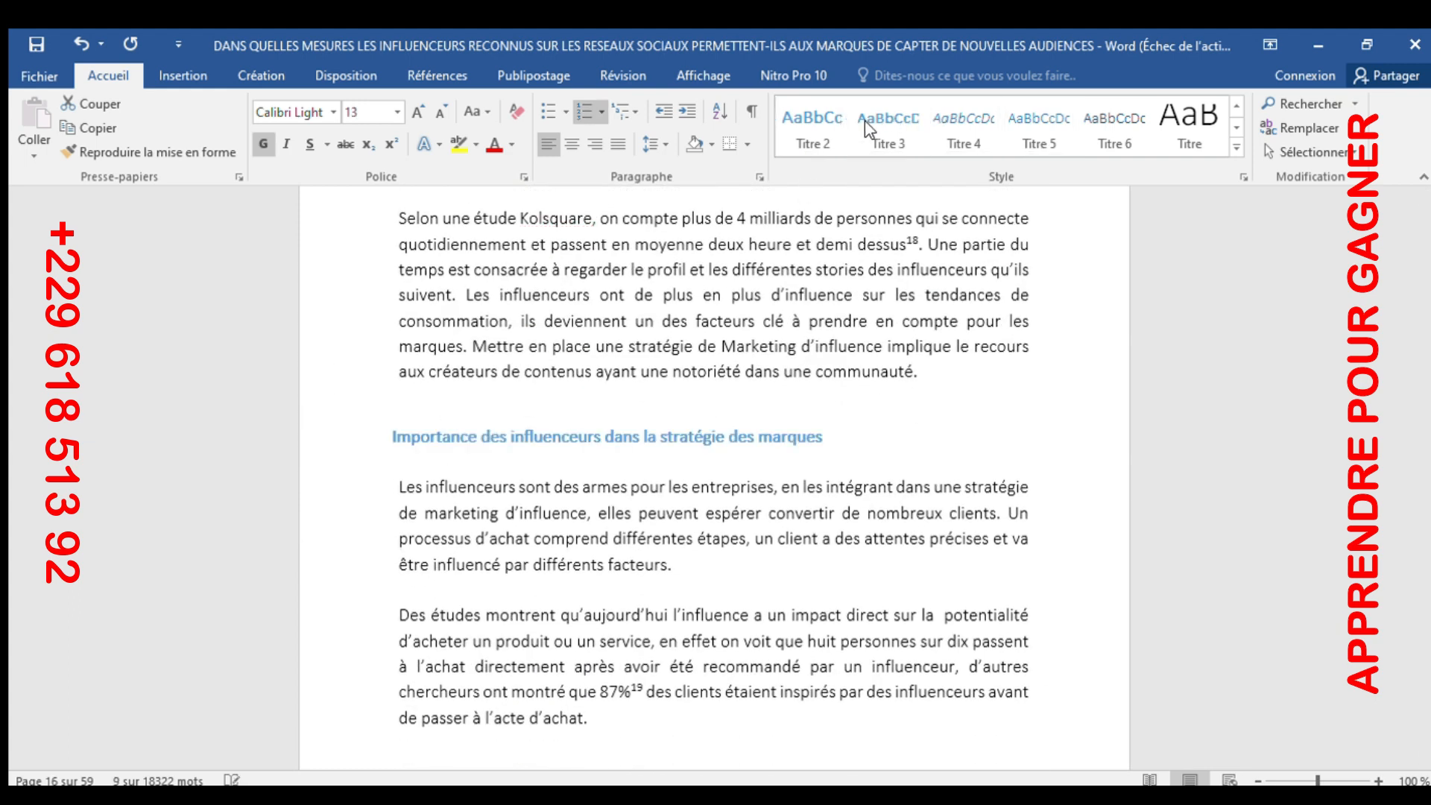
{"action": "scroll", "coordinate": [493, 403], "scroll_direction": "down", "scroll_amount": 20}
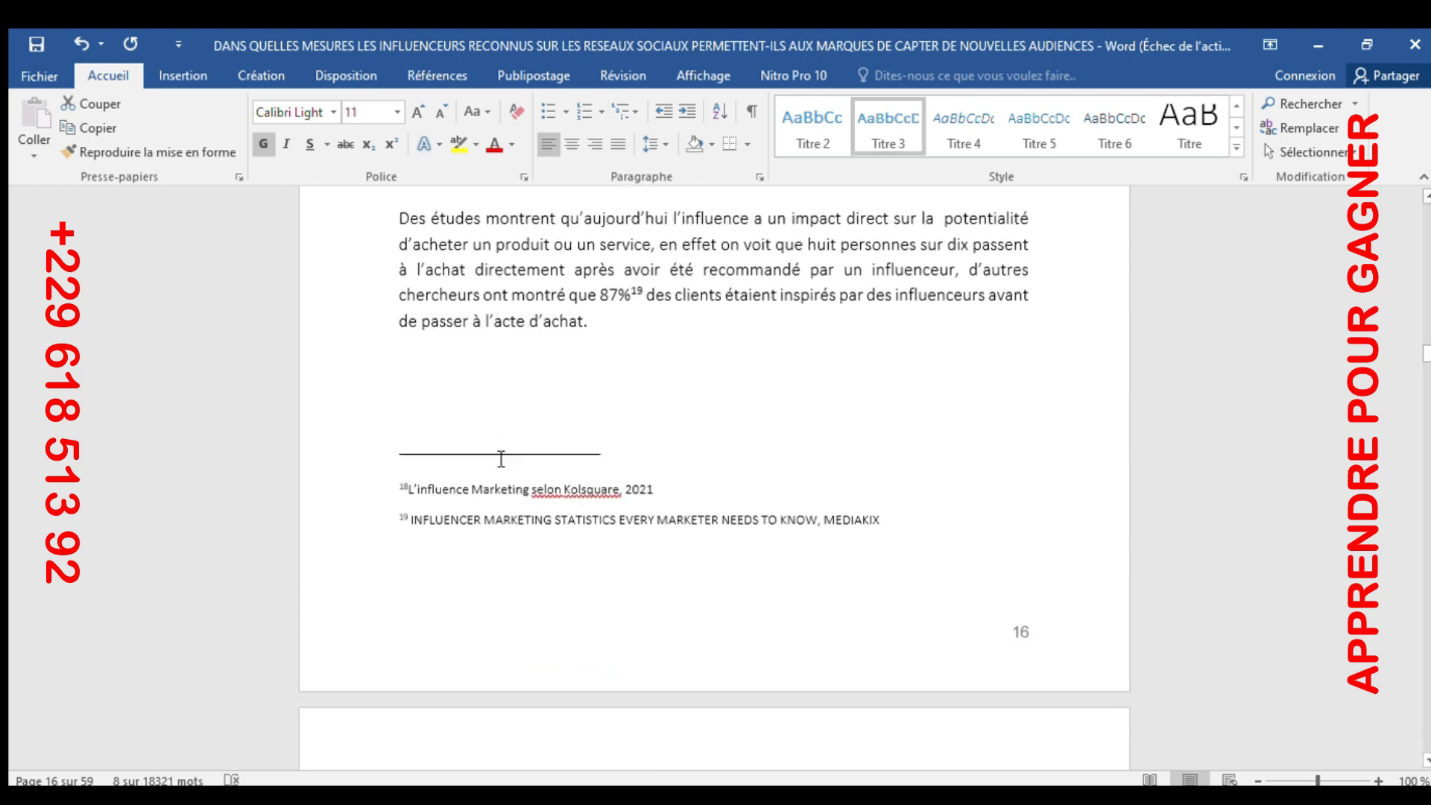
{"action": "scroll", "coordinate": [514, 520], "scroll_direction": "down", "scroll_amount": 15}
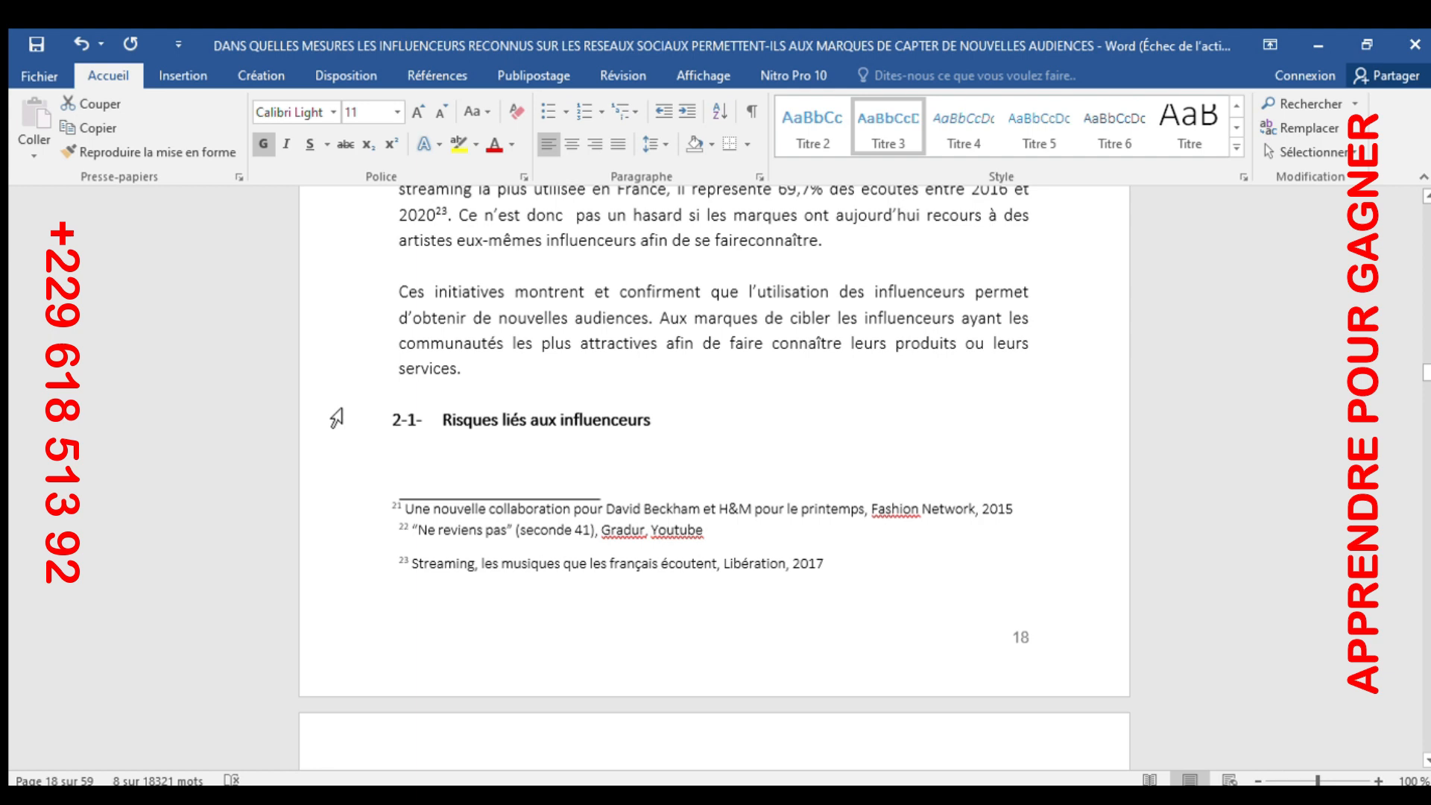
{"action": "left_click", "coordinate": [343, 412]}
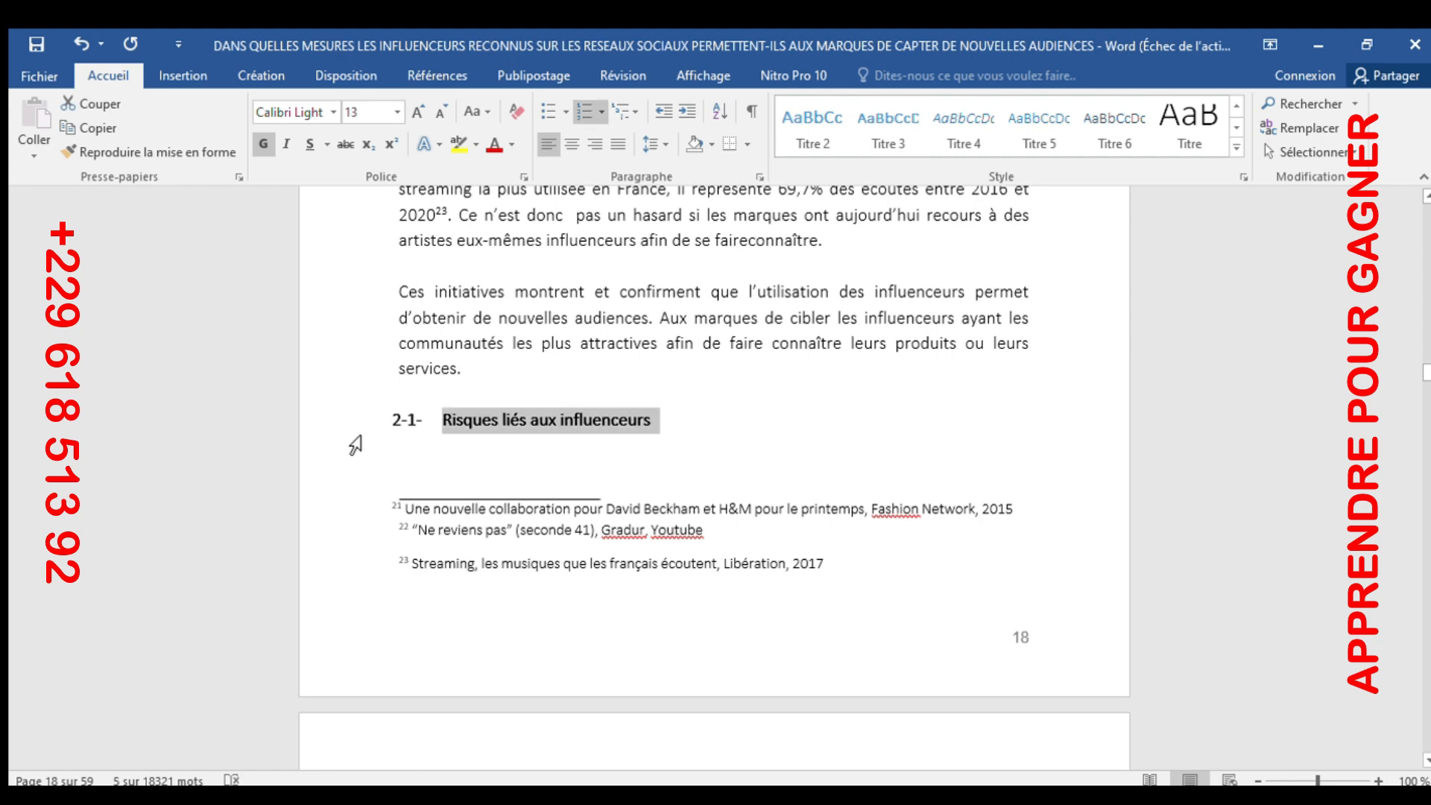
{"action": "left_click", "coordinate": [882, 118]}
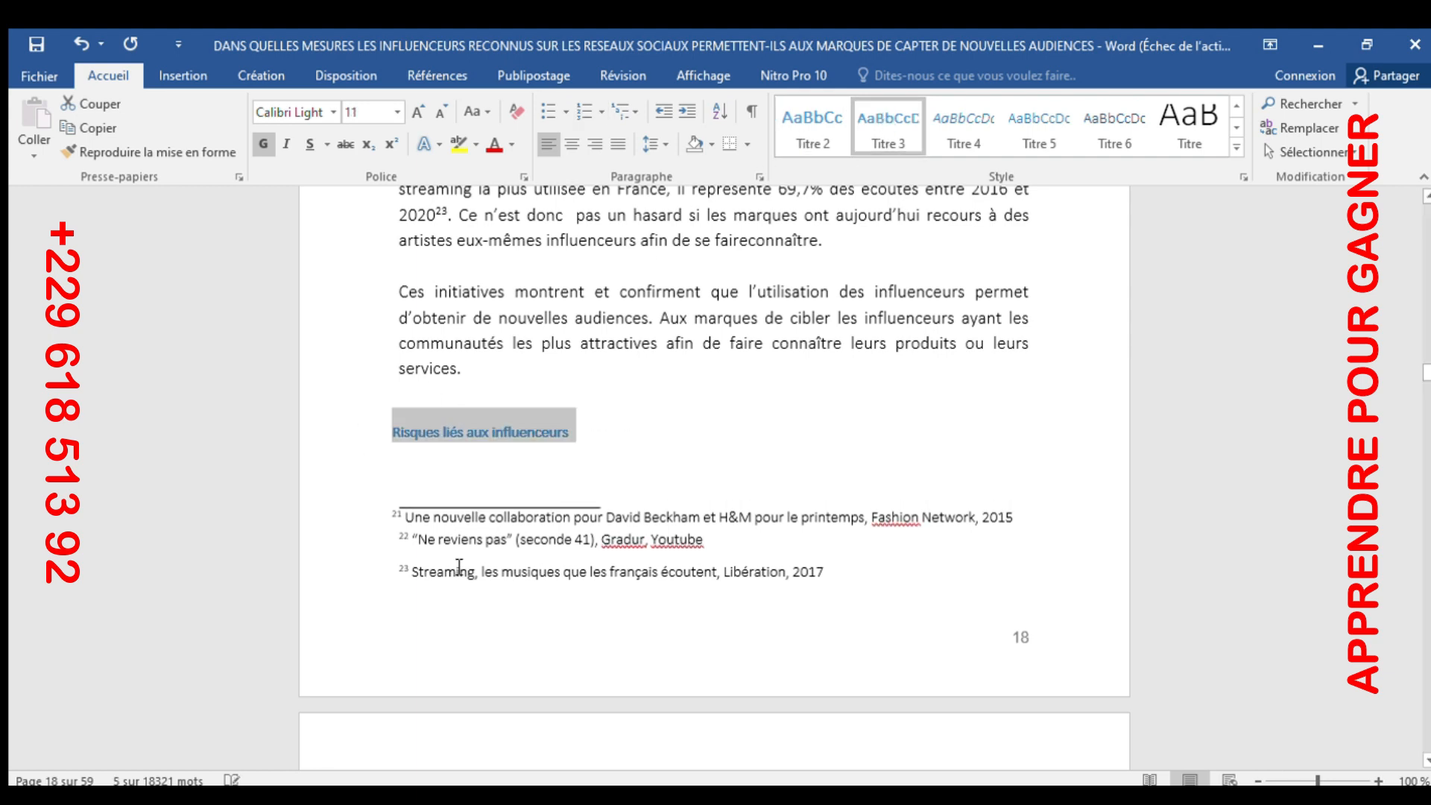
Step: Apply the Titre 1 style to the "METHODOLOGIE DE RECHERCHE" heading and the "Introduction" heading beneath it on page 21
{"action": "scroll", "coordinate": [462, 570], "scroll_direction": "down", "scroll_amount": 12}
{"action": "scroll", "coordinate": [458, 574], "scroll_direction": "down", "scroll_amount": 15}
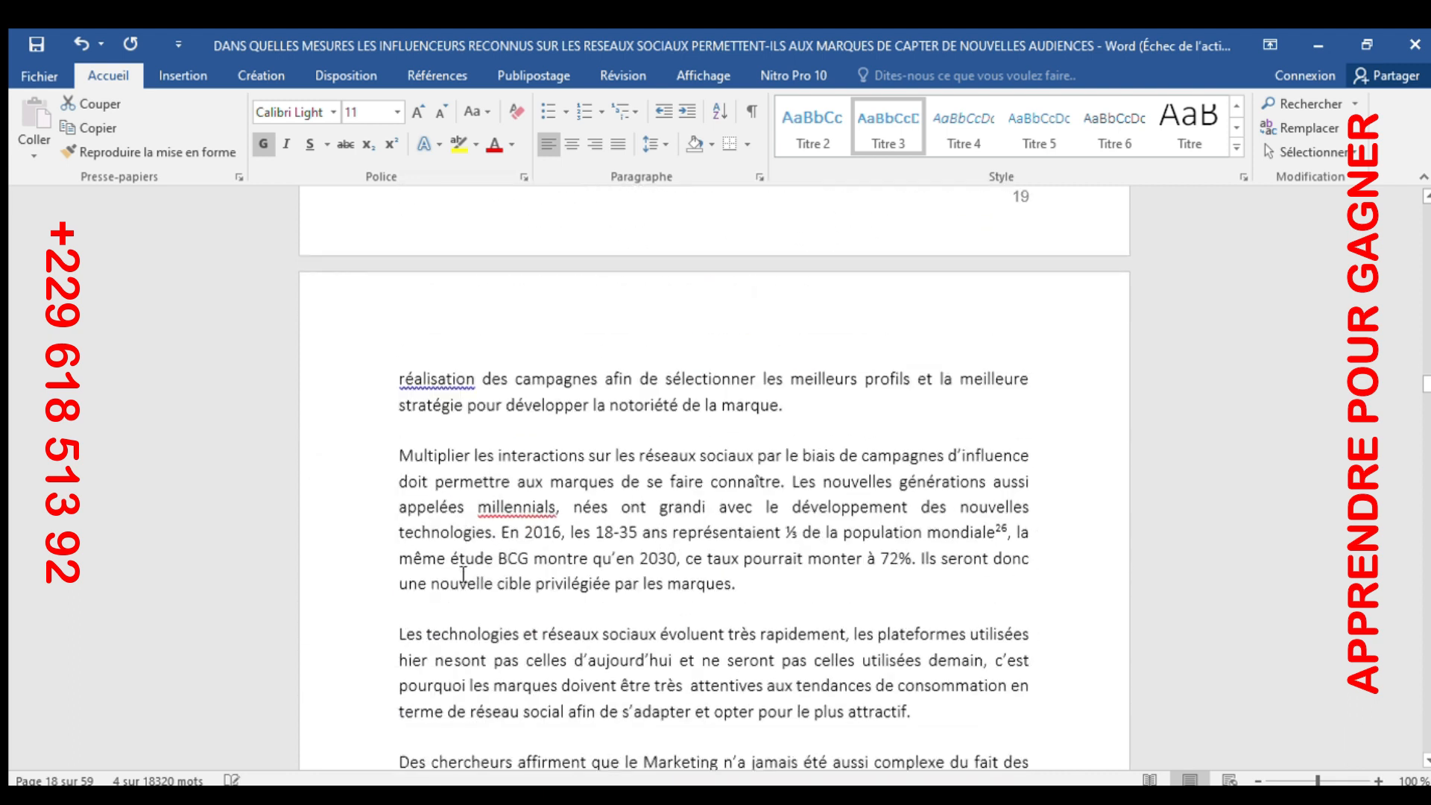
{"action": "scroll", "coordinate": [465, 572], "scroll_direction": "down", "scroll_amount": 1}
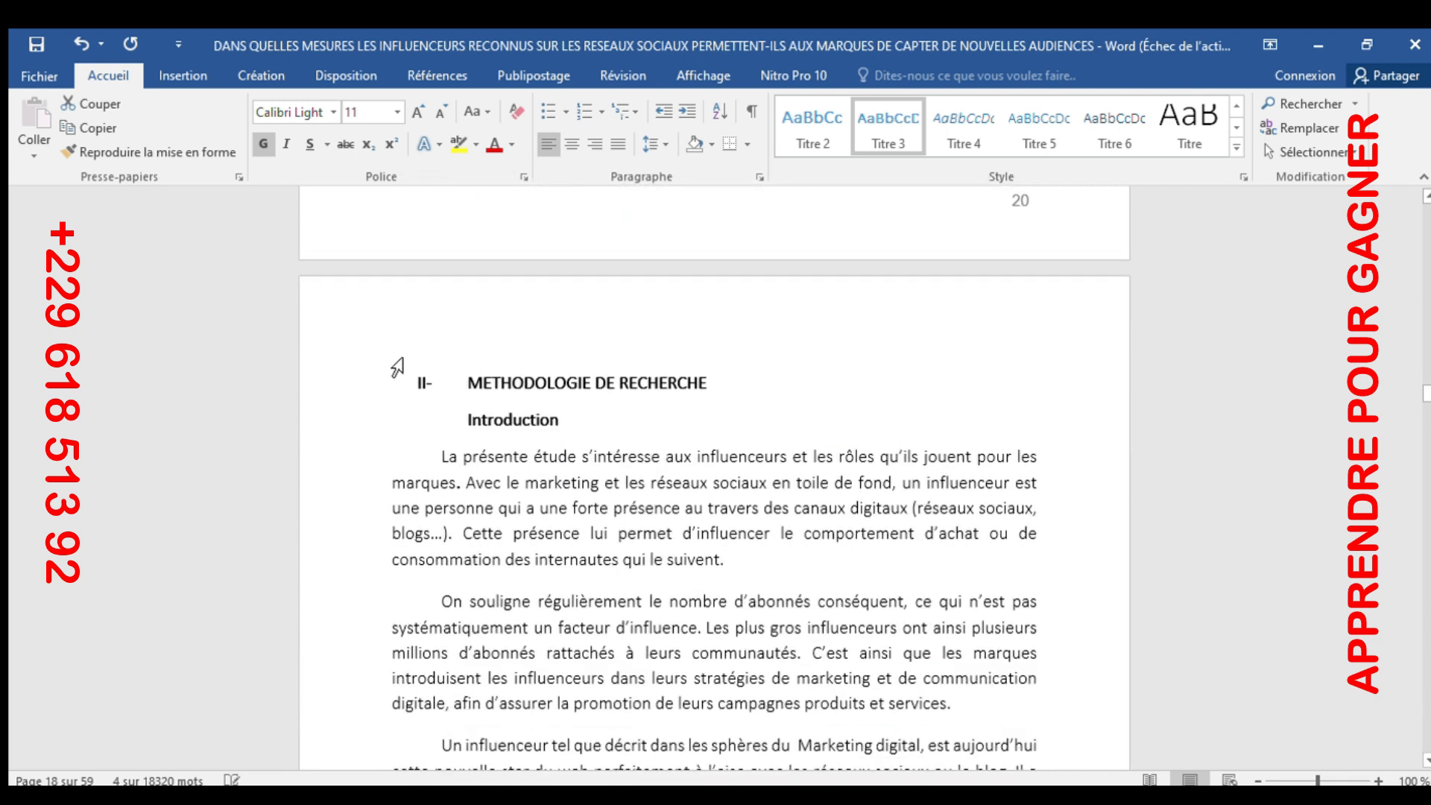
{"action": "left_click", "coordinate": [370, 390]}
{"action": "left_click", "coordinate": [885, 117]}
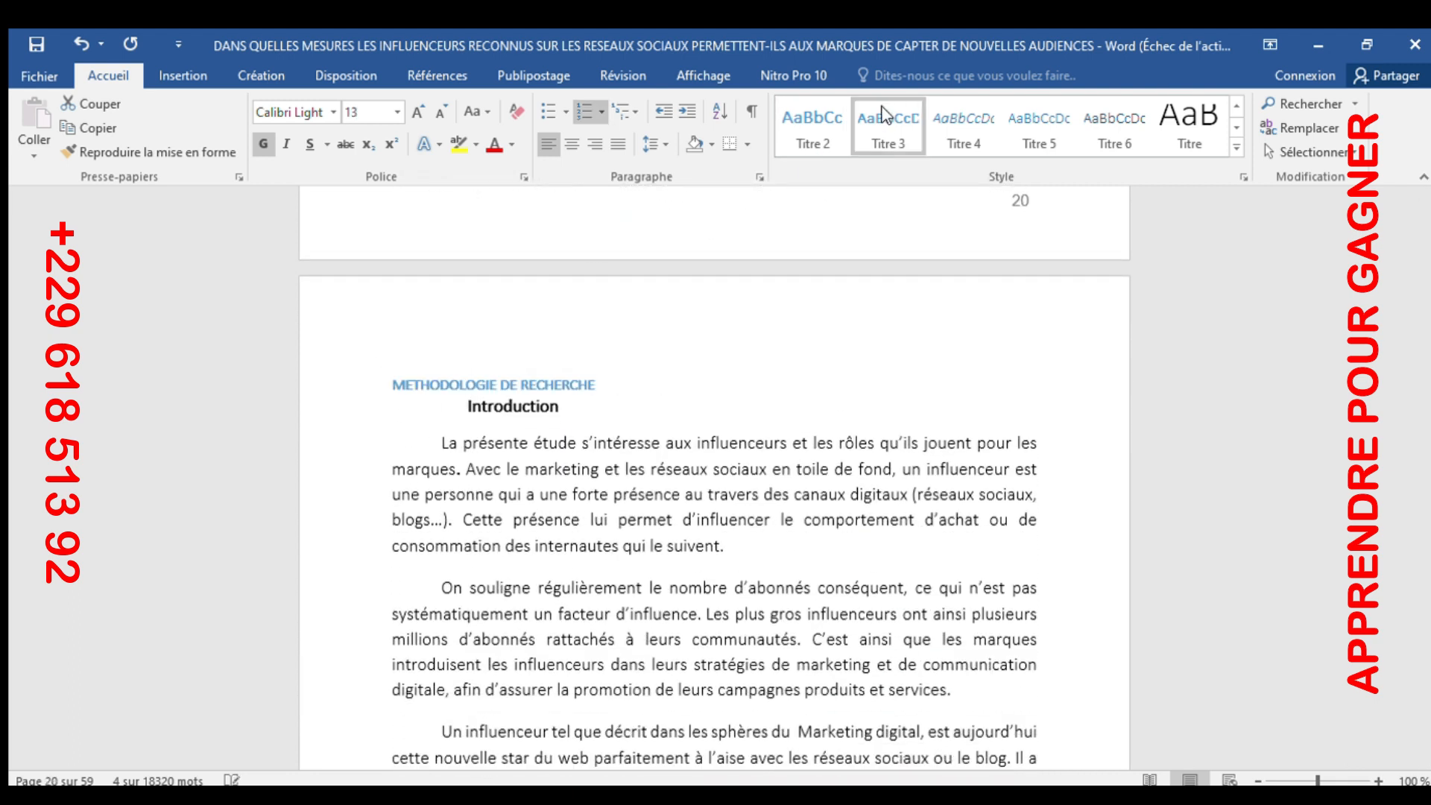
{"action": "left_click", "coordinate": [801, 133]}
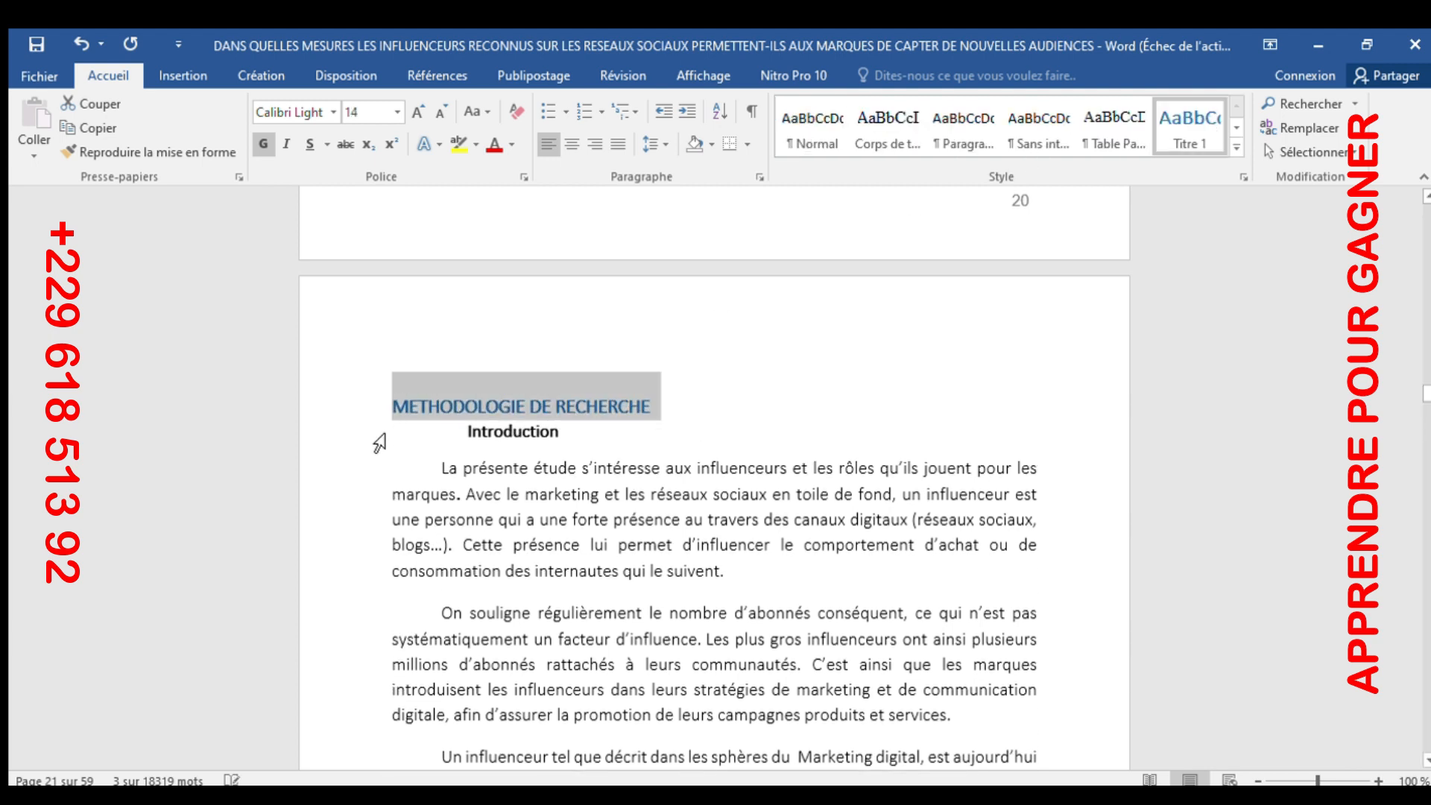
{"action": "left_click", "coordinate": [380, 443]}
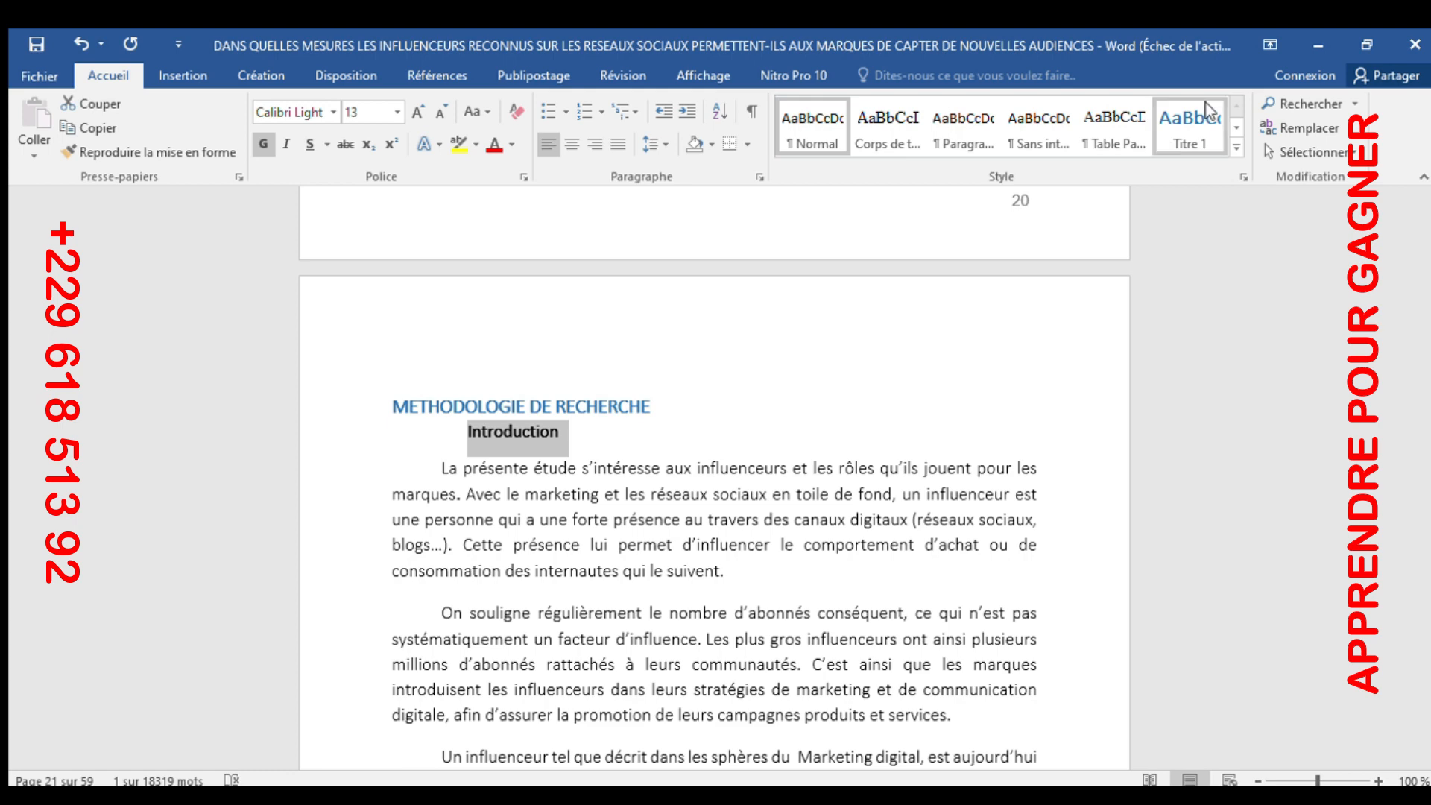
{"action": "left_click", "coordinate": [1206, 103]}
Step: Apply the Titre 2 style to the "Cadre de la recherche quantitative" heading on page 22
{"action": "scroll", "coordinate": [626, 435], "scroll_direction": "down", "scroll_amount": 15}
{"action": "scroll", "coordinate": [626, 434], "scroll_direction": "down", "scroll_amount": 15}
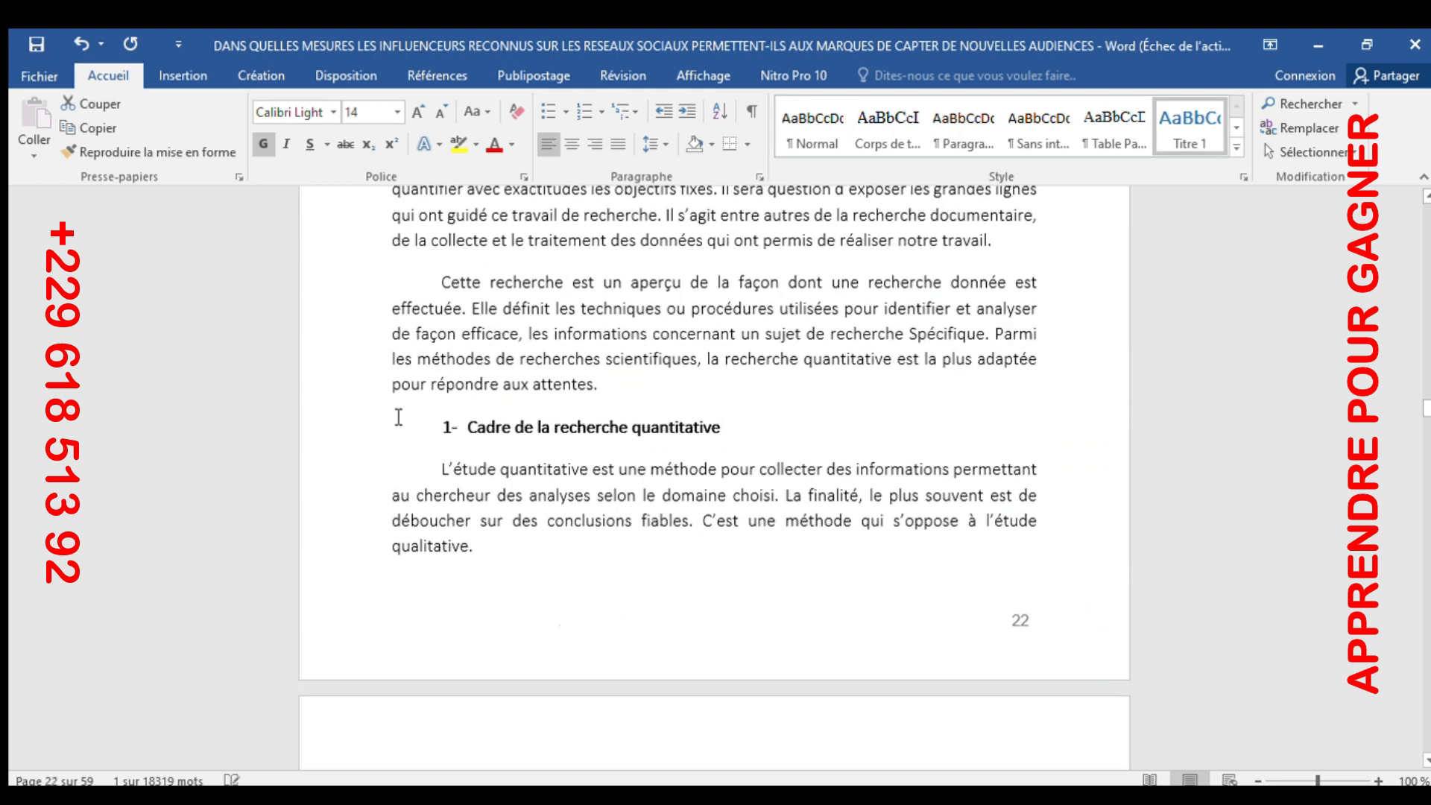
{"action": "left_click", "coordinate": [356, 433]}
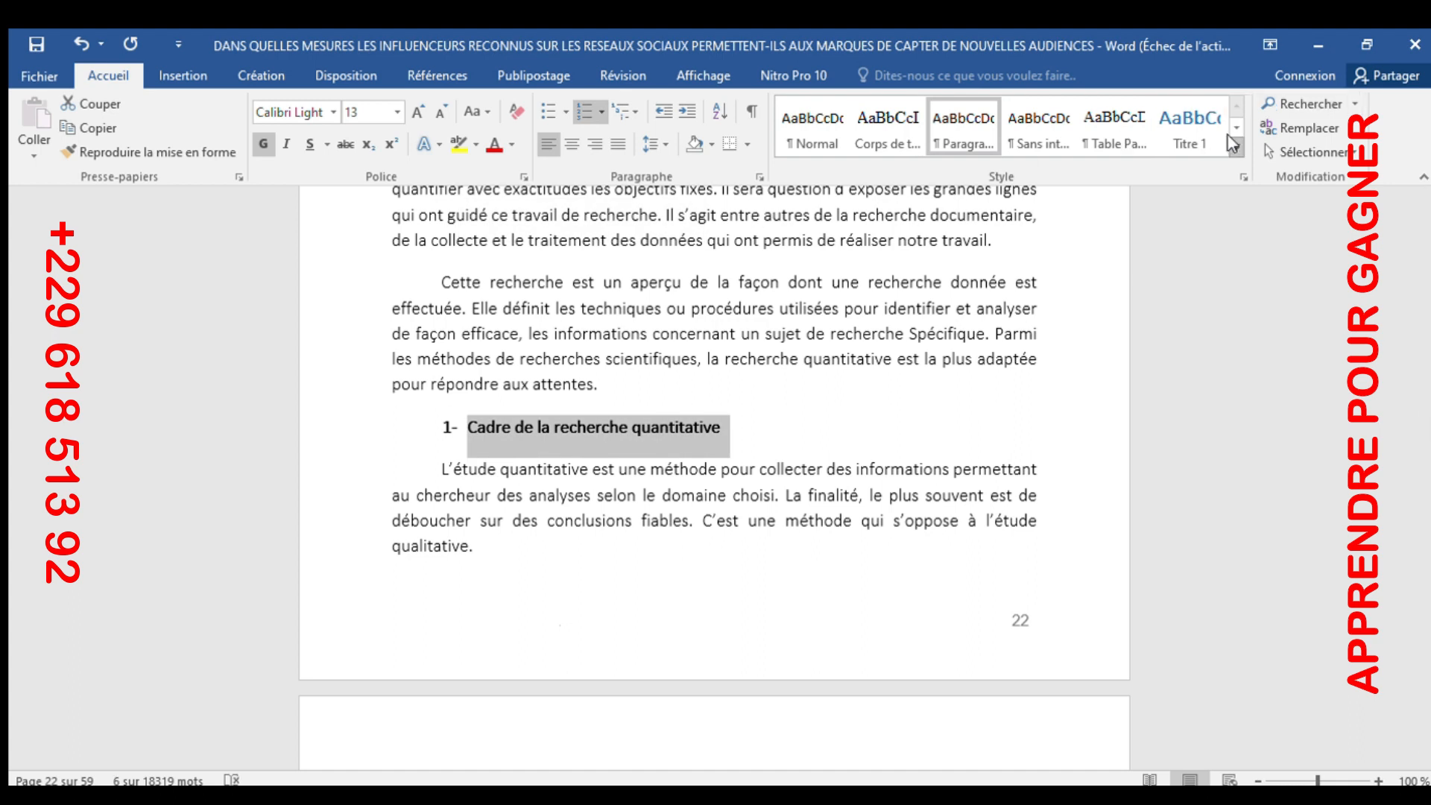
{"action": "key", "text": "ctrl+alt+2"}
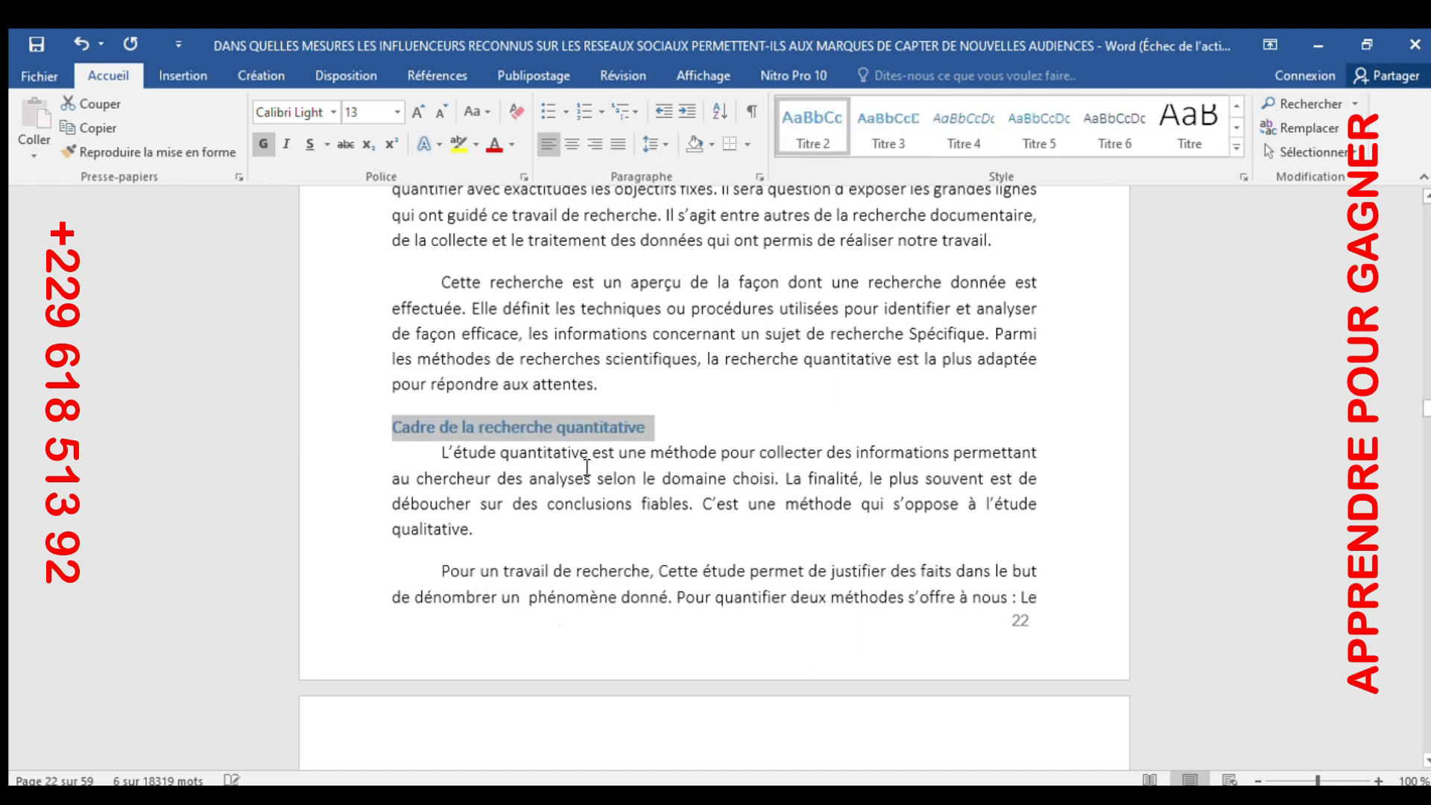
Step: Apply the Titre 2 style to the "Problématique :" heading on page 24
{"action": "scroll", "coordinate": [598, 529], "scroll_direction": "down", "scroll_amount": 15}
{"action": "scroll", "coordinate": [599, 529], "scroll_direction": "down", "scroll_amount": 15}
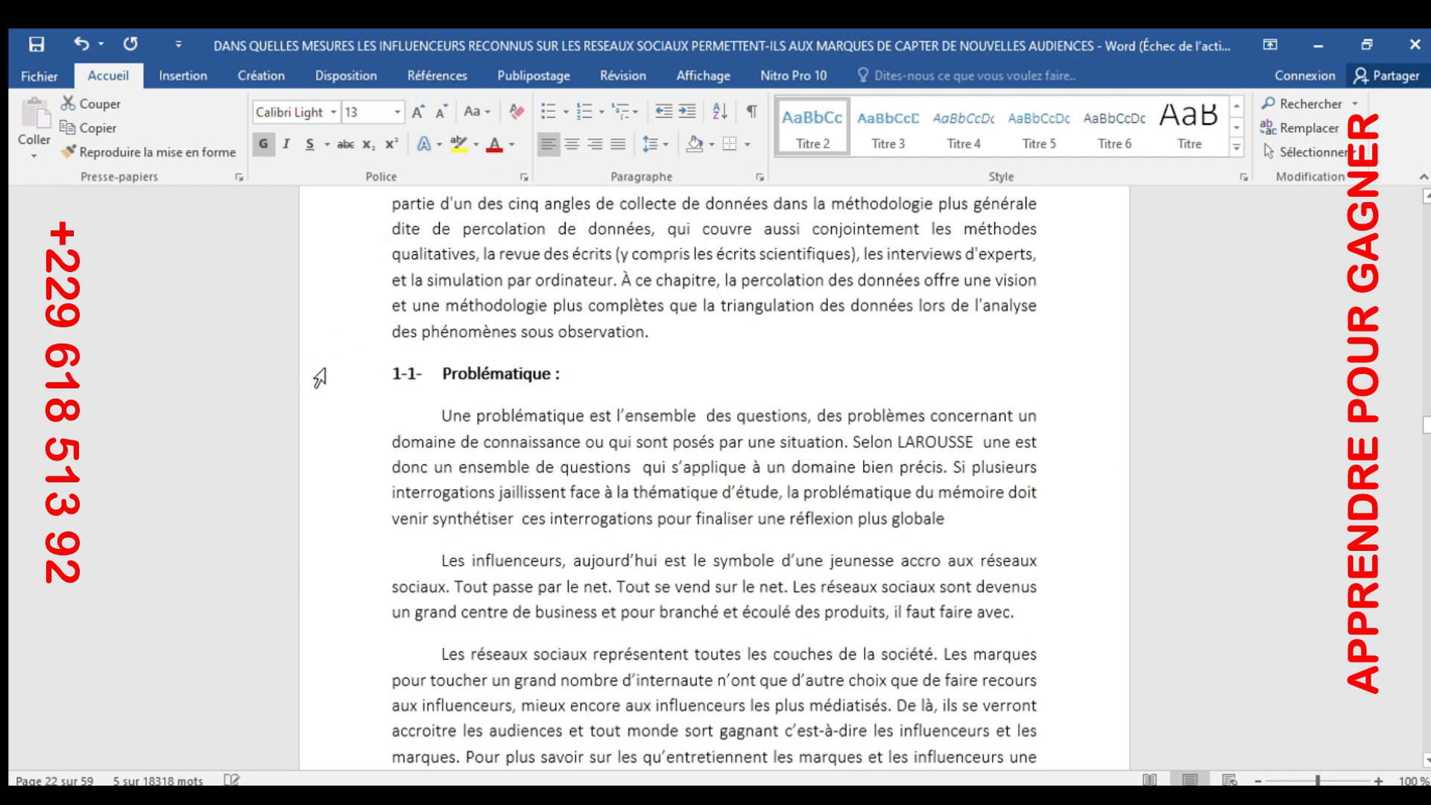
{"action": "left_click", "coordinate": [322, 377]}
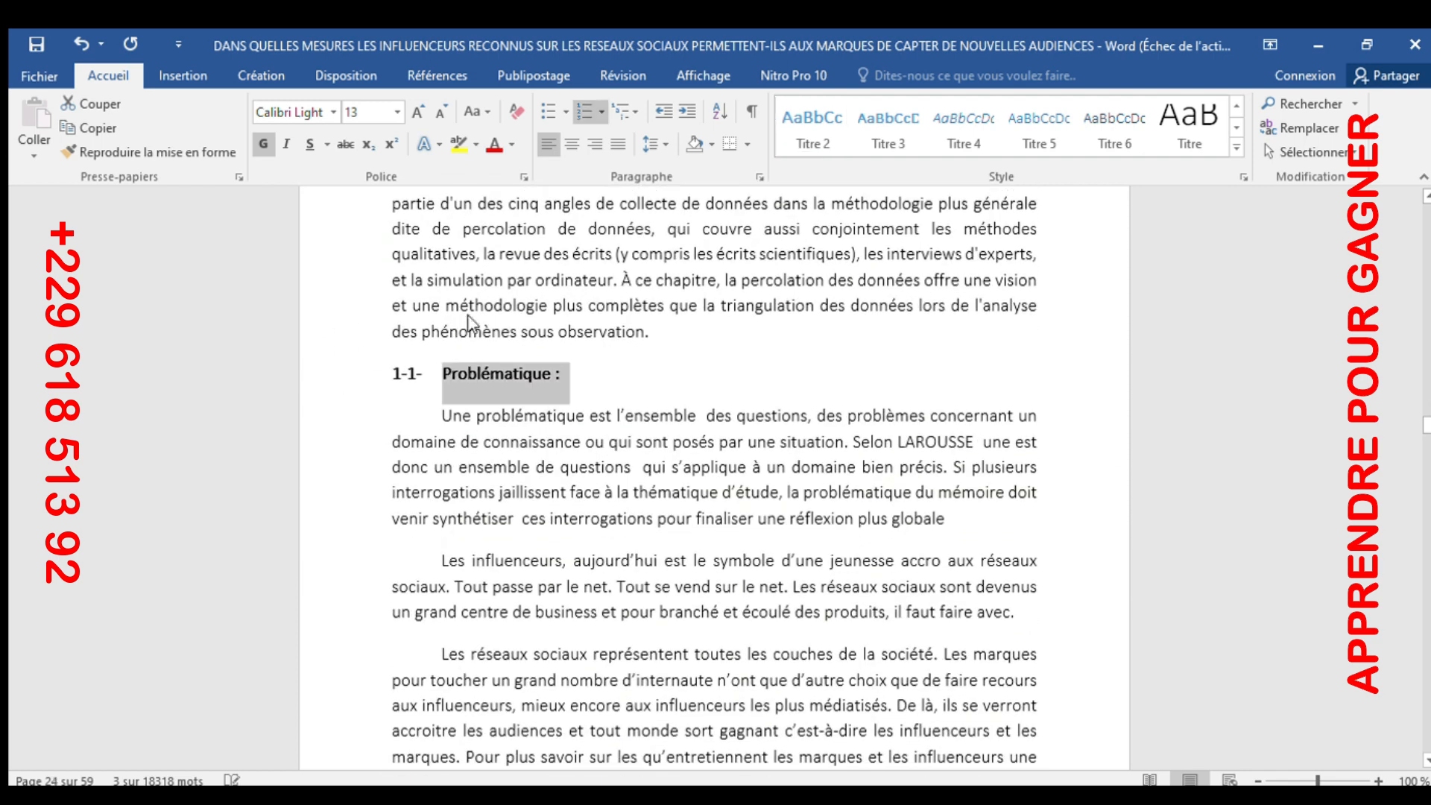
{"action": "left_click", "coordinate": [827, 141]}
Step: Apply the Titre 3 style to the "Hypothèse spécifique" heading on page 25
{"action": "scroll", "coordinate": [729, 499], "scroll_direction": "down", "scroll_amount": 8}
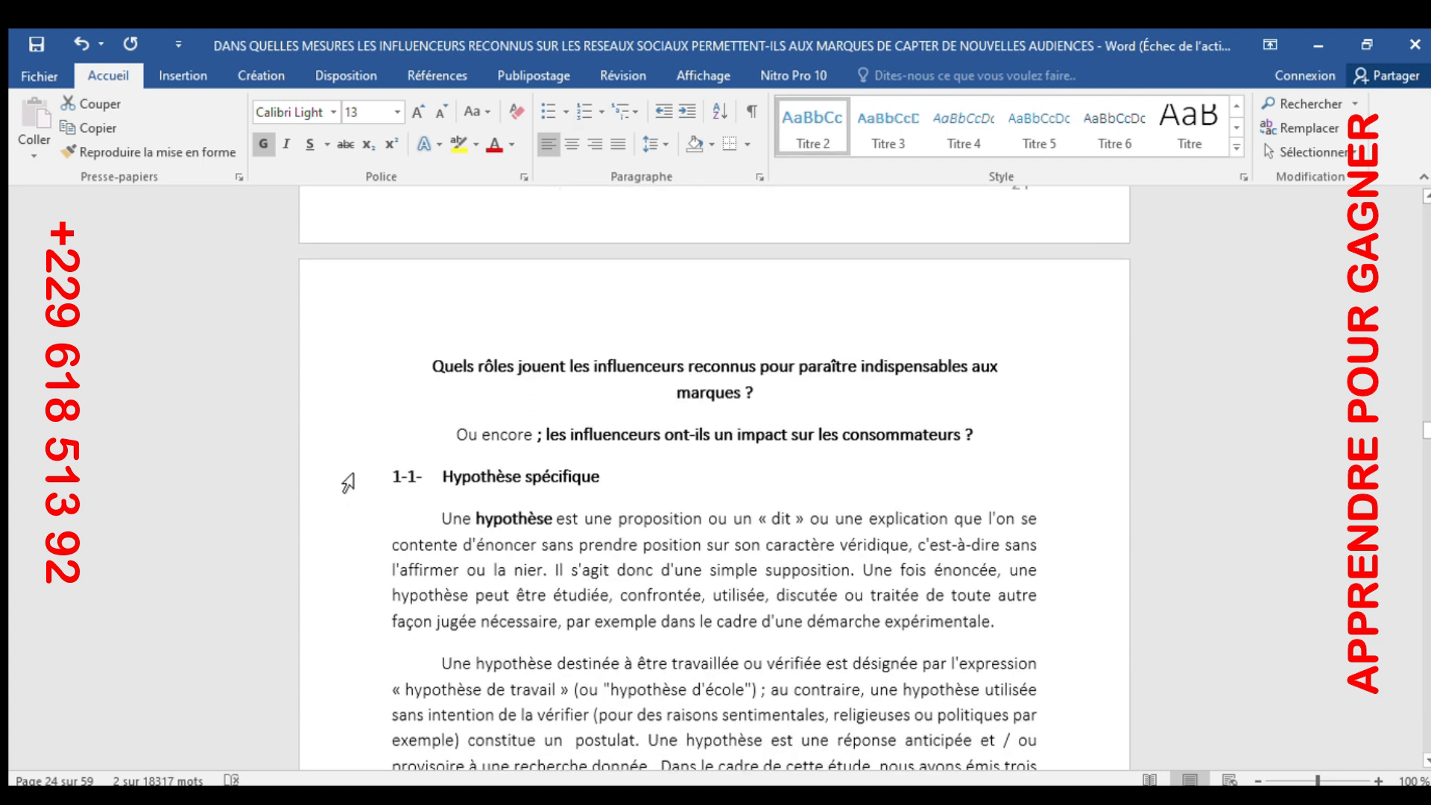
{"action": "left_click", "coordinate": [347, 483]}
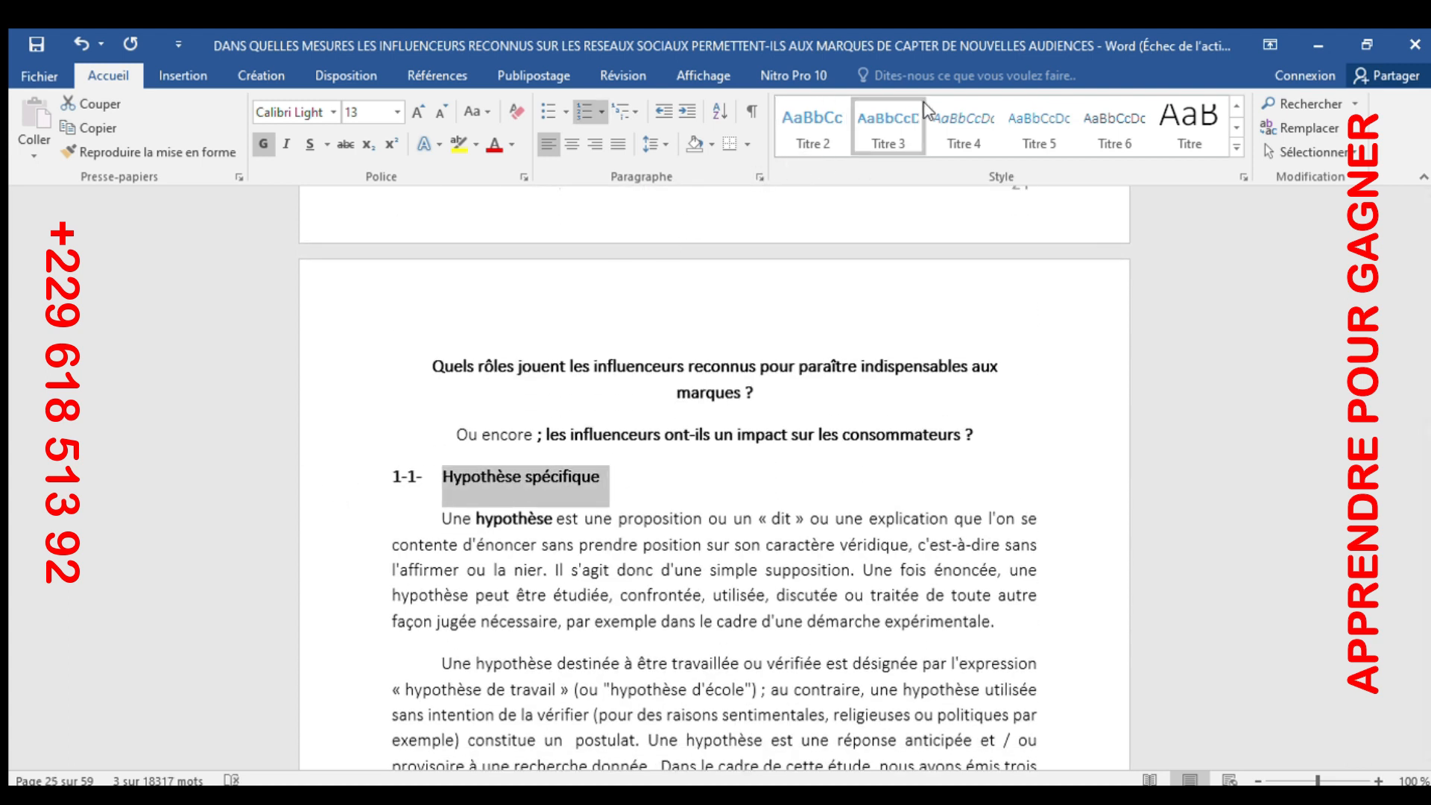
{"action": "left_click", "coordinate": [875, 133]}
Step: Change the "Problématique :" heading on page 24 to the Titre 3 style
{"action": "scroll", "coordinate": [575, 485], "scroll_direction": "up", "scroll_amount": 10}
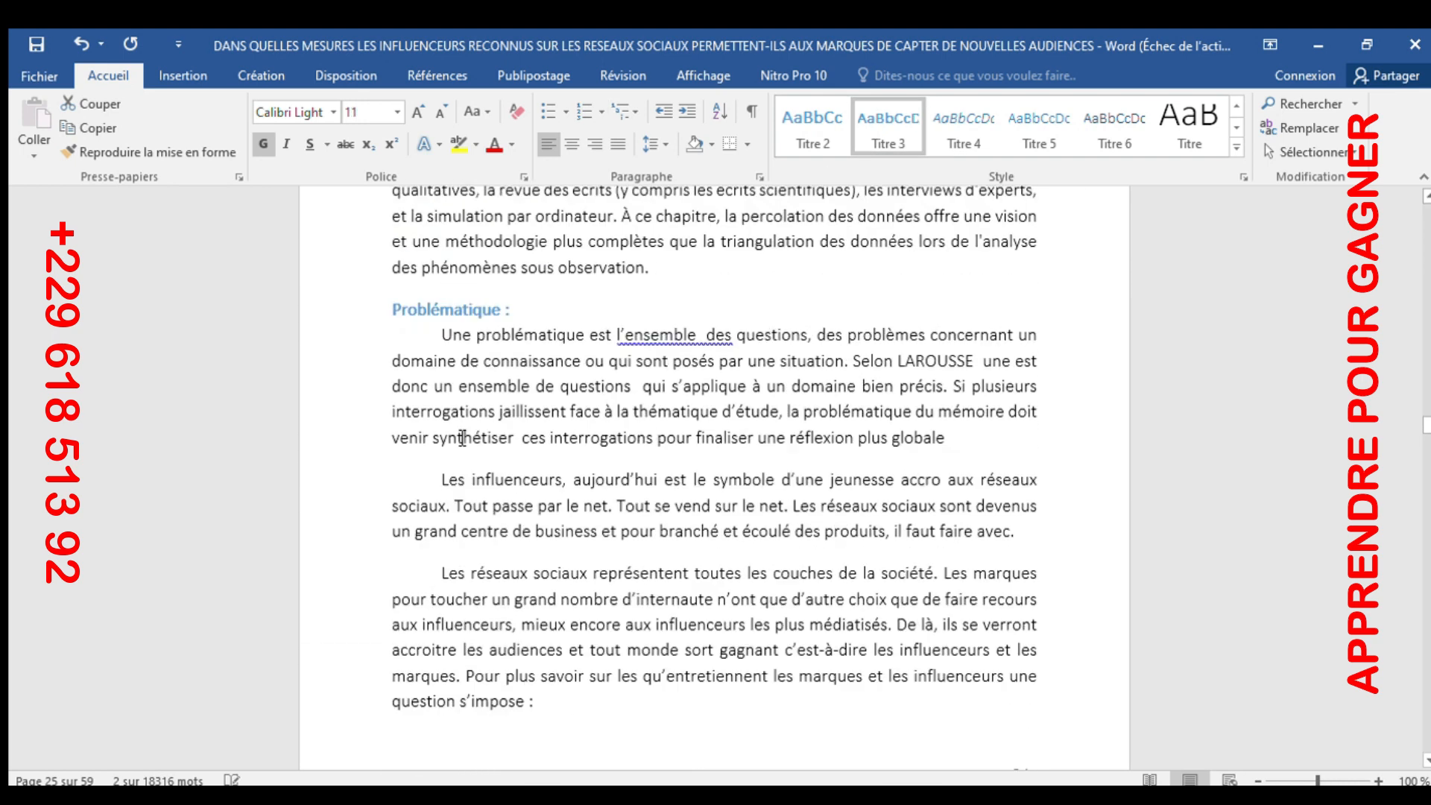
{"action": "left_click", "coordinate": [357, 433]}
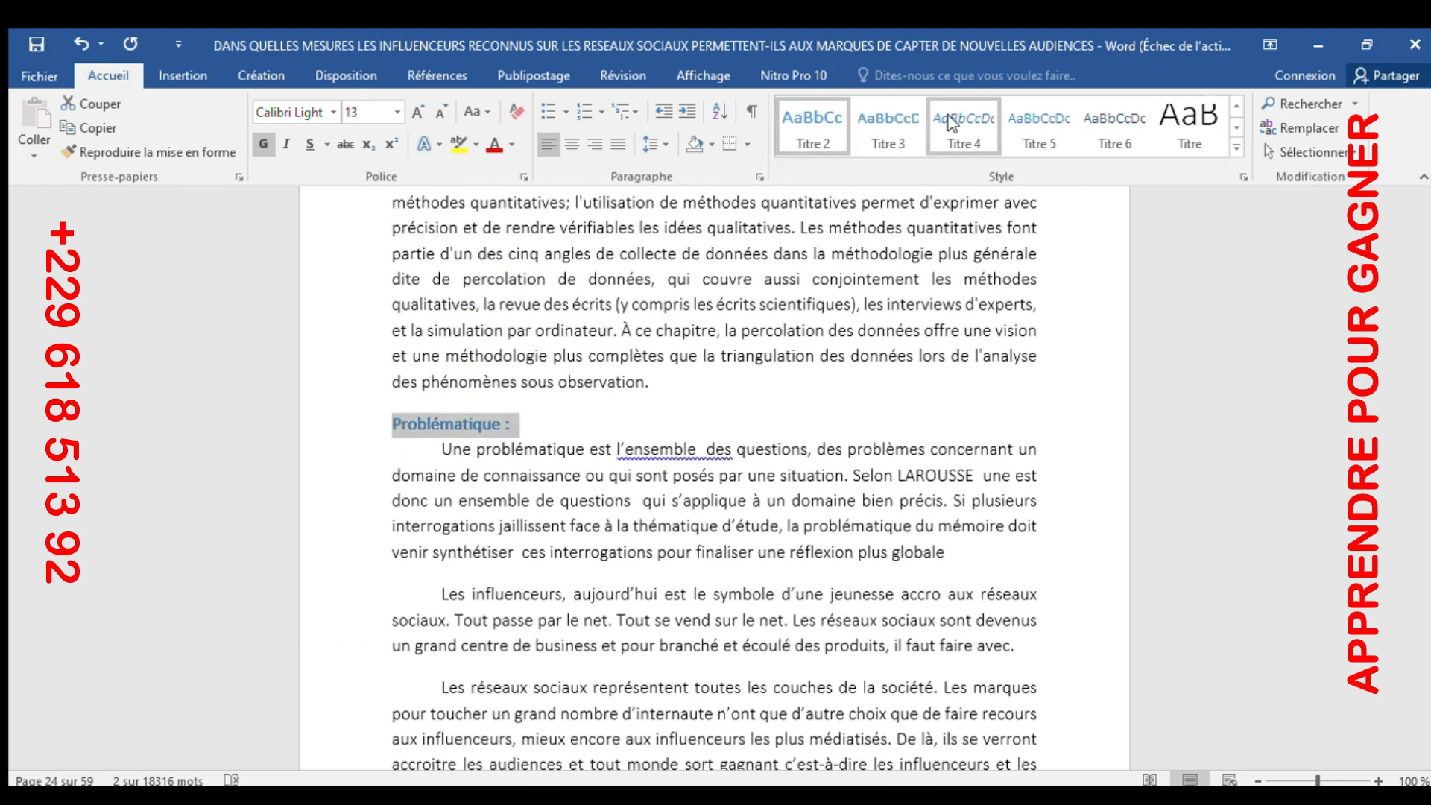
{"action": "left_click", "coordinate": [901, 130]}
{"action": "scroll", "coordinate": [813, 406], "scroll_direction": "up", "scroll_amount": 10}
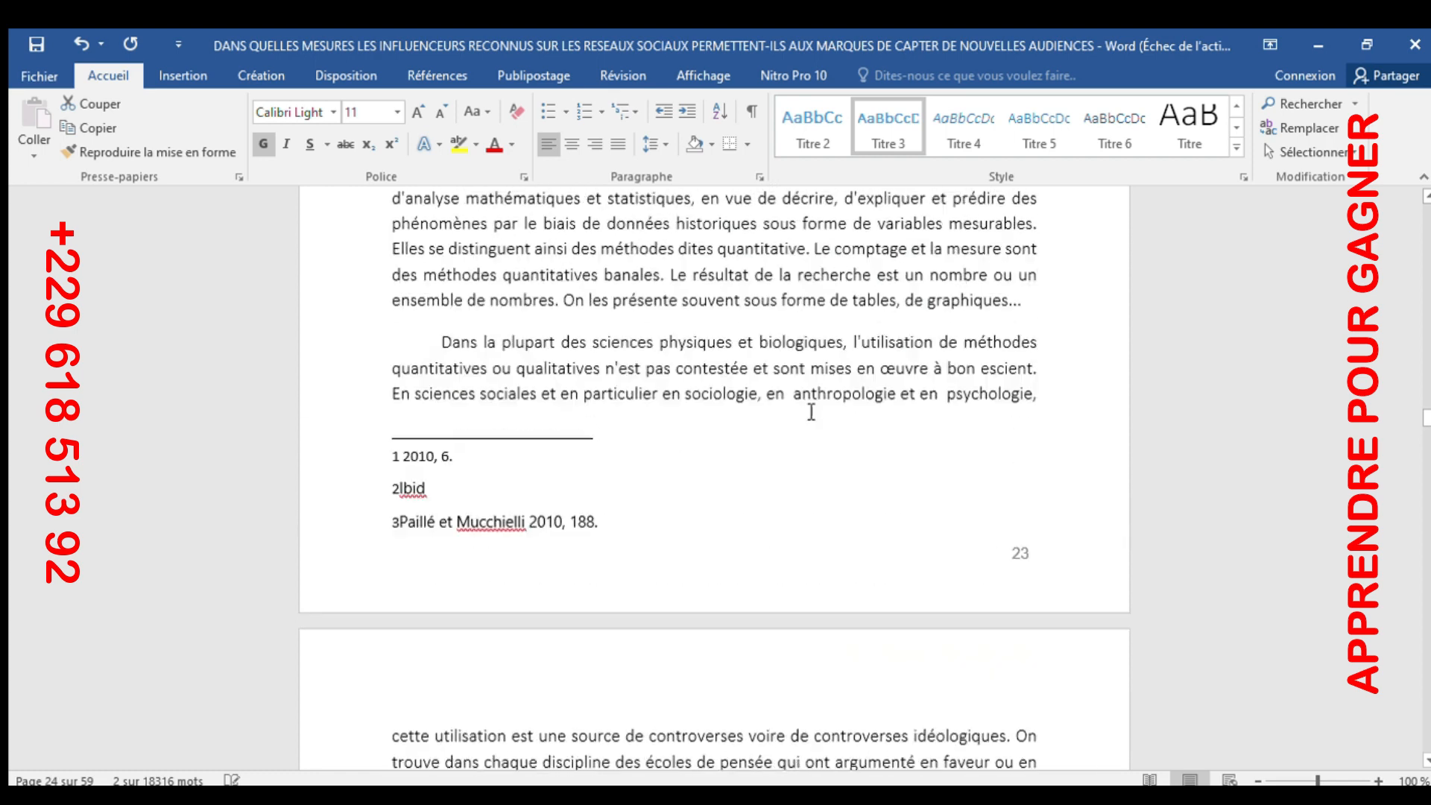
Step: Apply the Titre 3 style to the "La collecte de données" heading on page 25
{"action": "scroll", "coordinate": [818, 419], "scroll_direction": "down", "scroll_amount": 20}
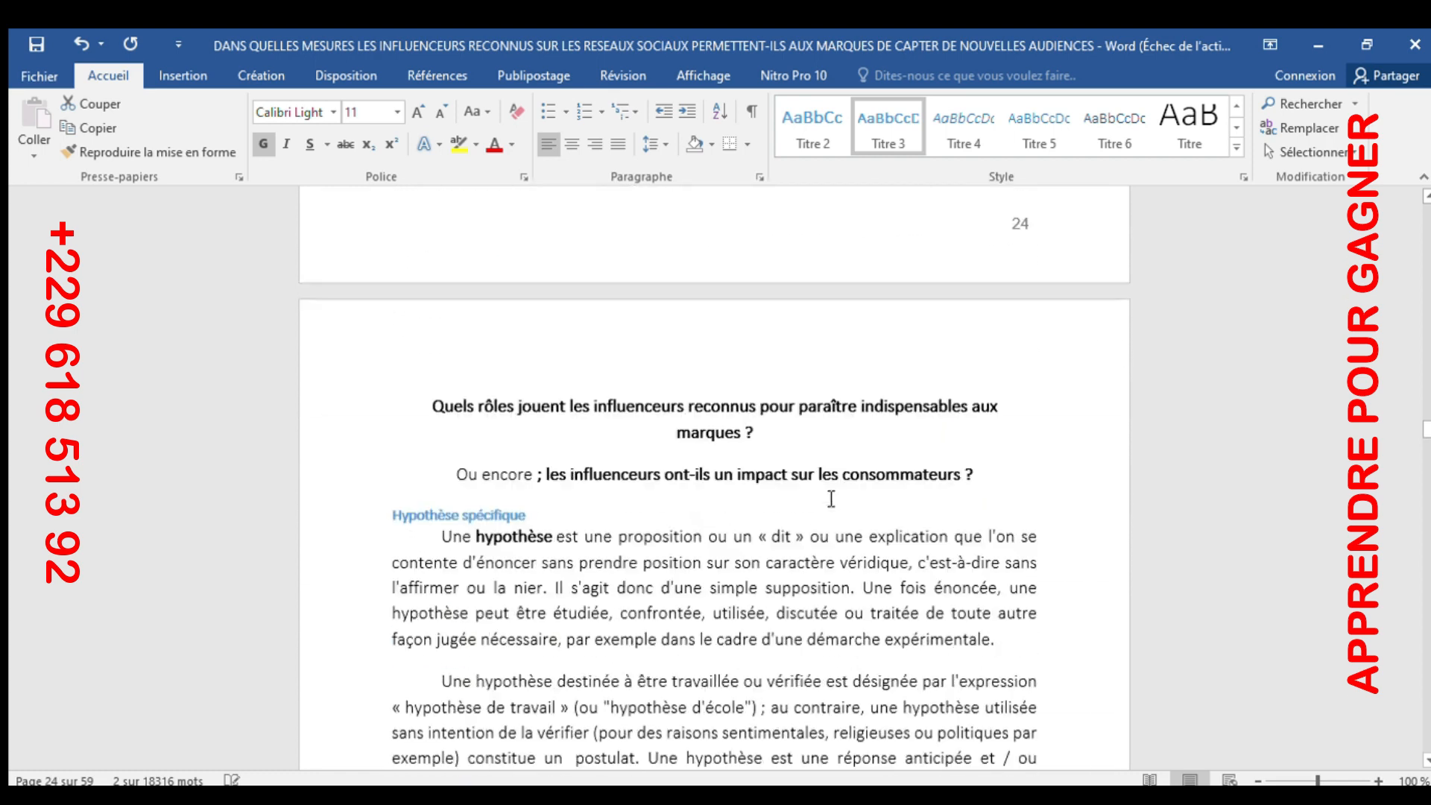
{"action": "scroll", "coordinate": [669, 471], "scroll_direction": "down", "scroll_amount": 8}
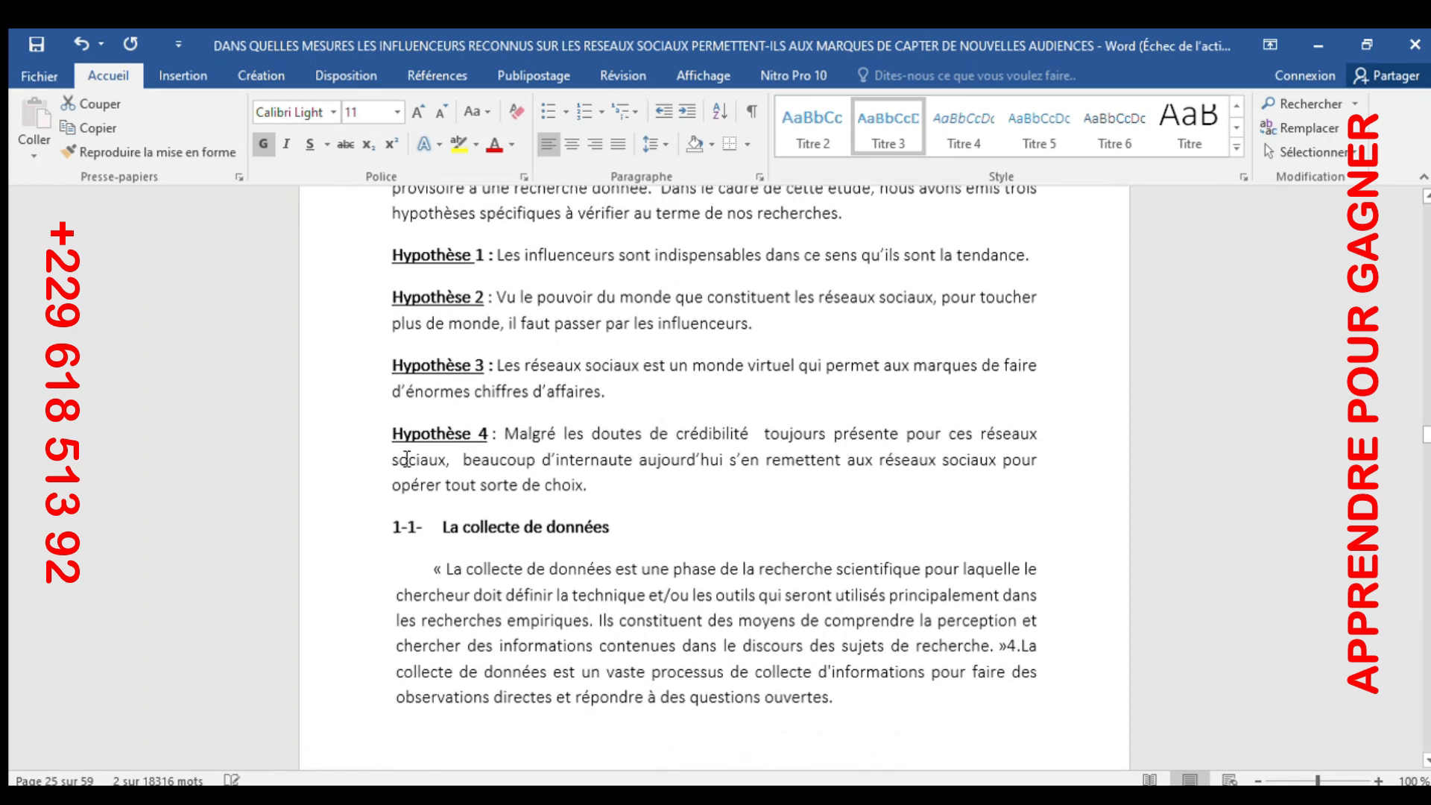
{"action": "left_click", "coordinate": [386, 388]}
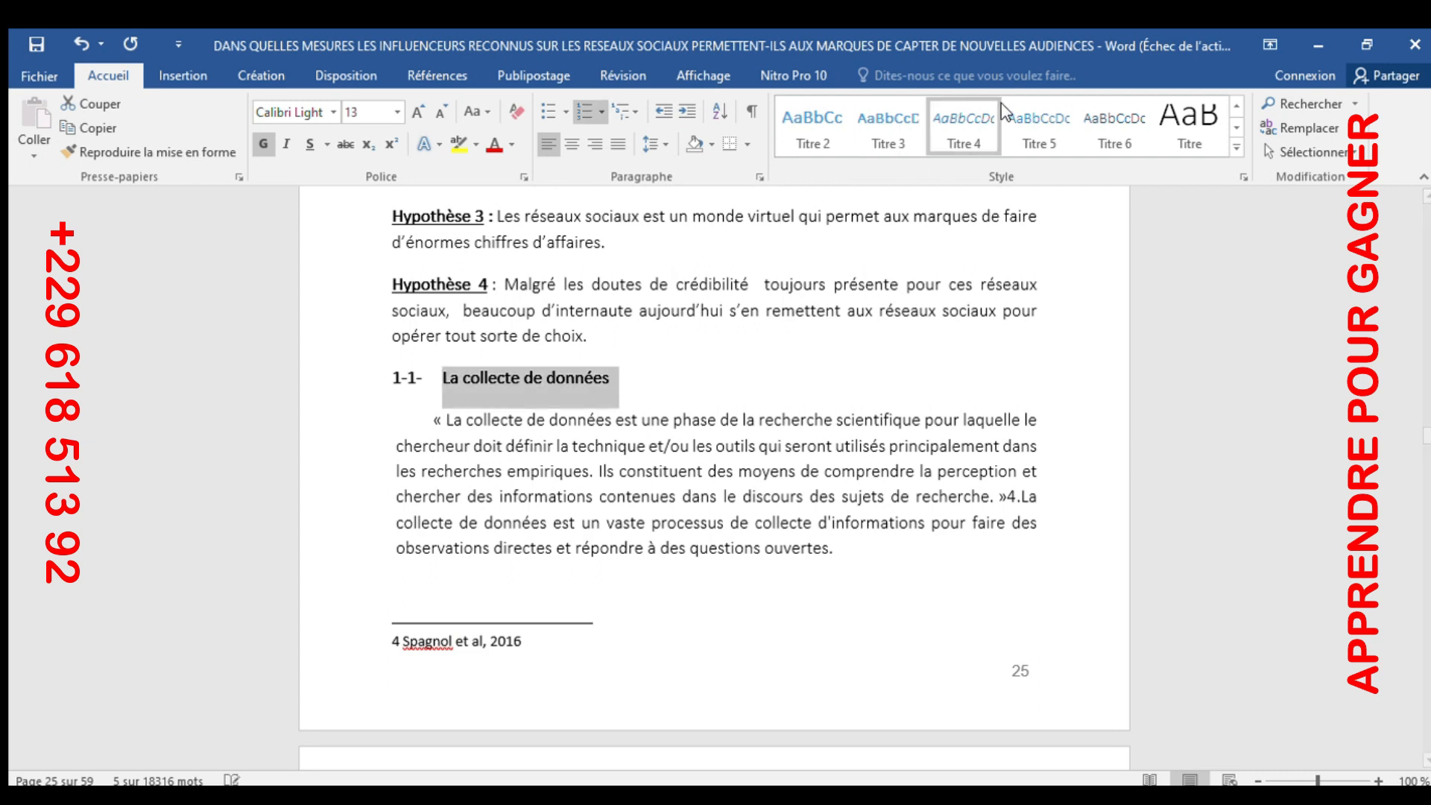
{"action": "left_click", "coordinate": [864, 128]}
Step: Apply the Titre 2 style to the "Description de l'échantillon" heading on page 26
{"action": "scroll", "coordinate": [633, 429], "scroll_direction": "down", "scroll_amount": 9}
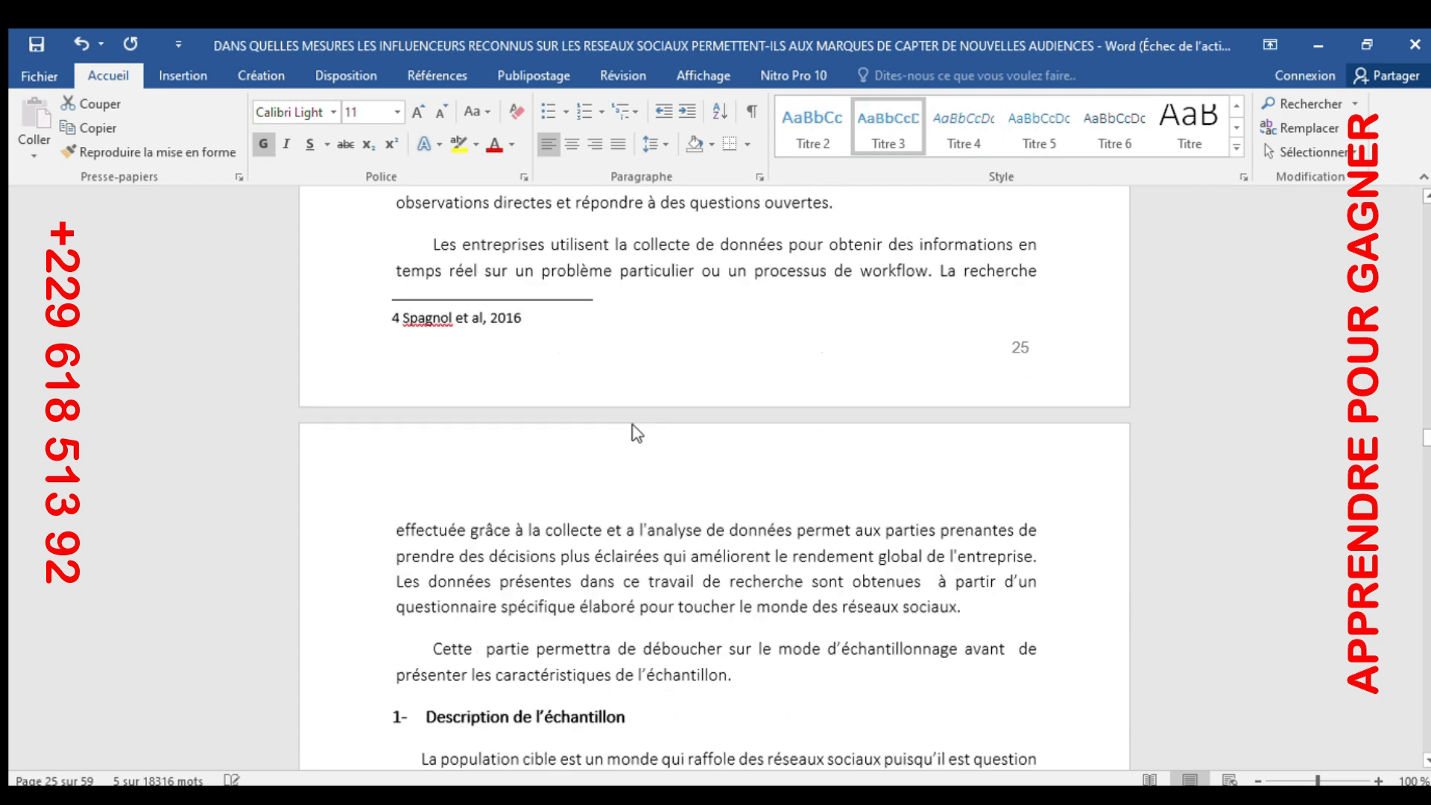
{"action": "left_click", "coordinate": [368, 488]}
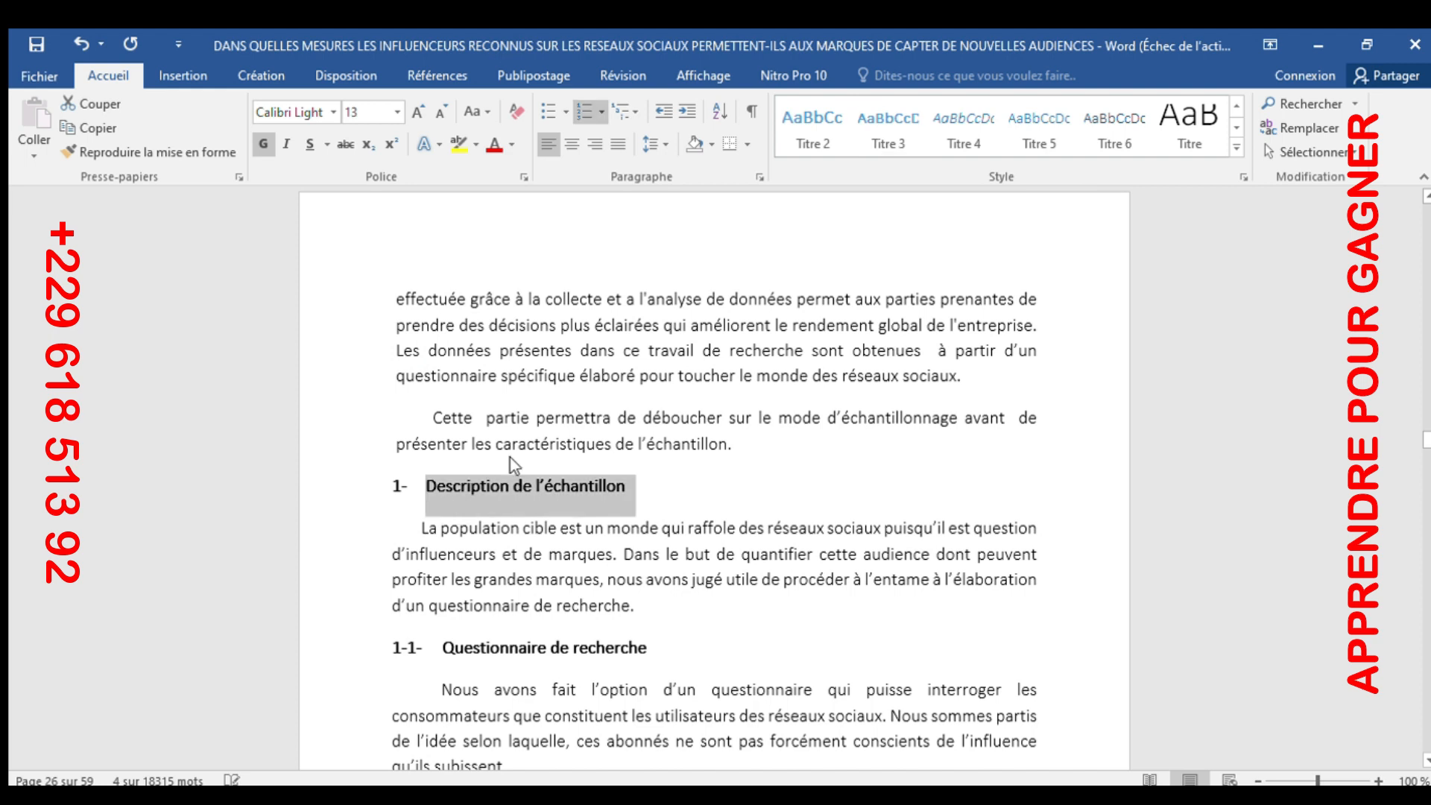
{"action": "scroll", "coordinate": [522, 454], "scroll_direction": "up", "scroll_amount": 10}
{"action": "scroll", "coordinate": [505, 486], "scroll_direction": "down", "scroll_amount": 10}
{"action": "left_click", "coordinate": [896, 127]}
{"action": "left_click", "coordinate": [799, 119]}
Step: Apply the Titre 3 style to the "Questionnaire de recherche" heading on page 26
{"action": "scroll", "coordinate": [371, 434], "scroll_direction": "down", "scroll_amount": 3}
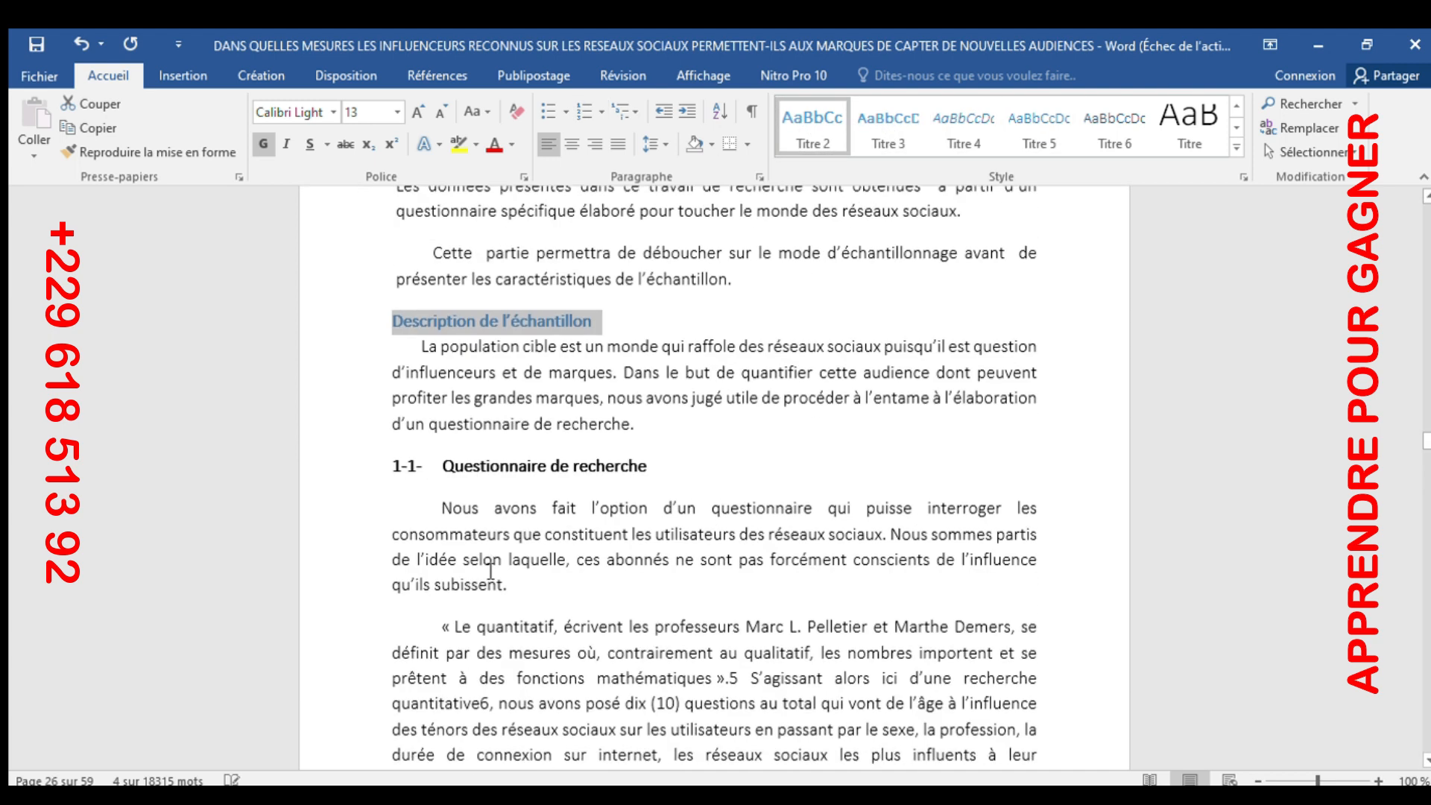
{"action": "left_click", "coordinate": [364, 442]}
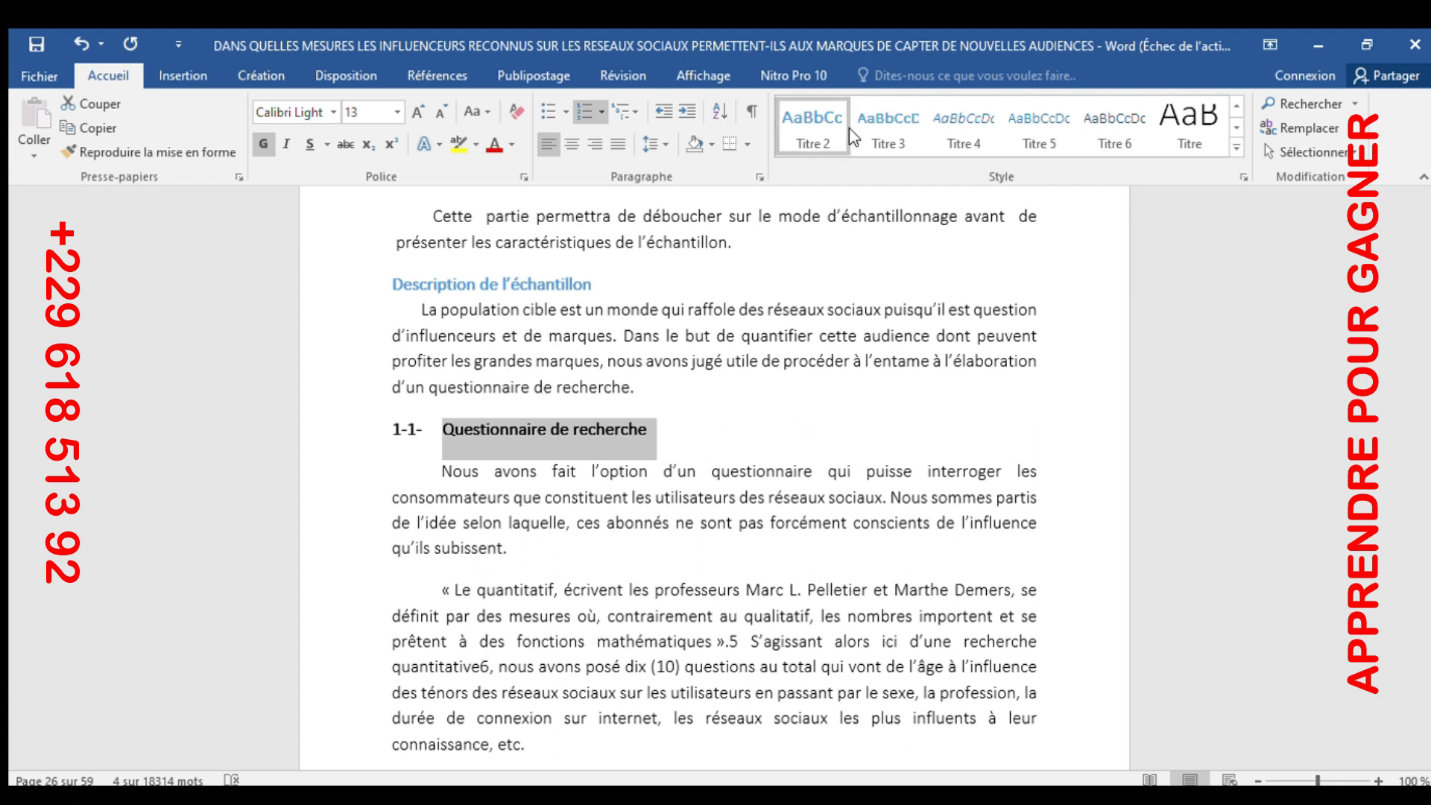
{"action": "left_click", "coordinate": [887, 127]}
Step: Apply the Titre 2 style to the "Questionnaire de recherches sur la problématique" title in the green box on page 27
{"action": "scroll", "coordinate": [510, 576], "scroll_direction": "down", "scroll_amount": 10}
{"action": "scroll", "coordinate": [509, 576], "scroll_direction": "down", "scroll_amount": 12}
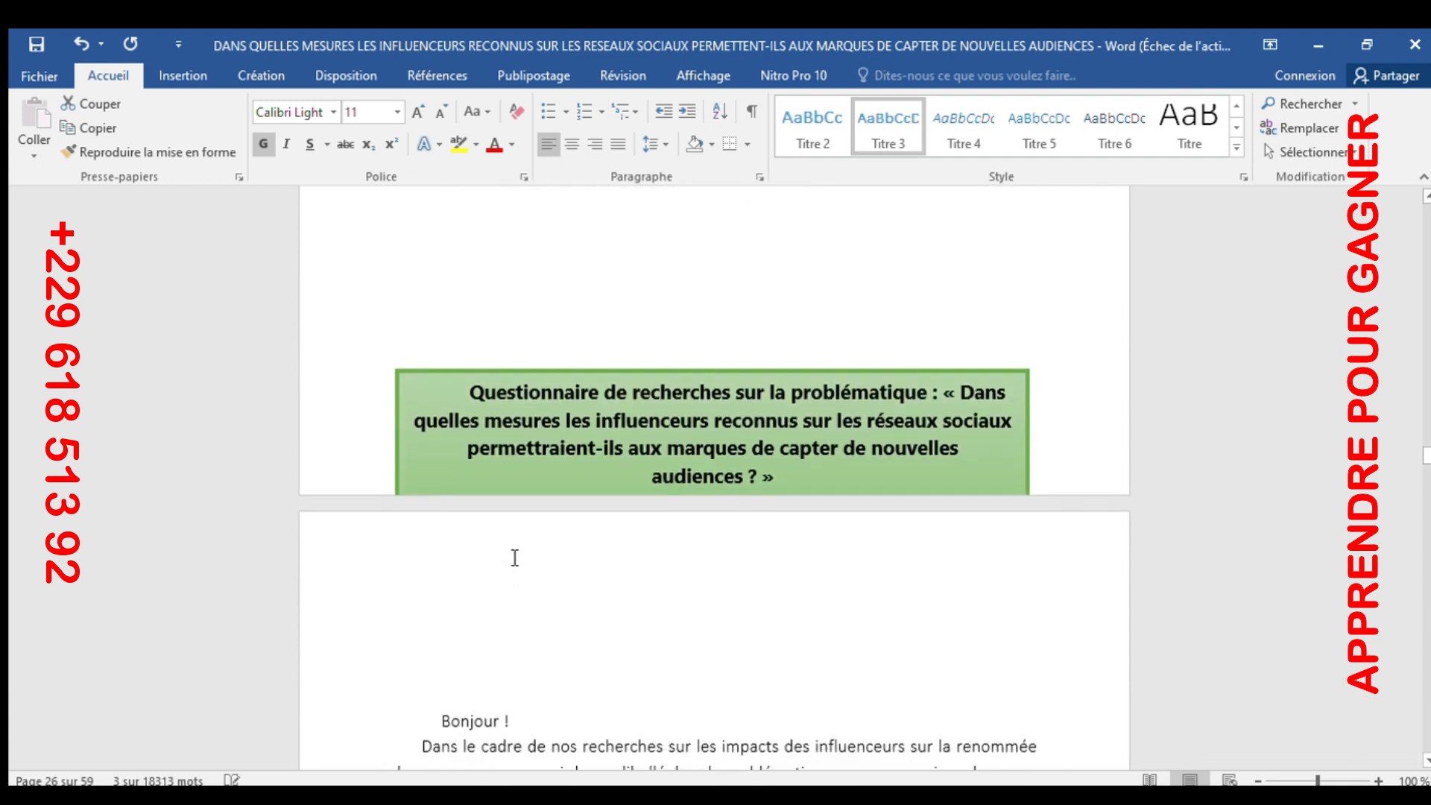
{"action": "scroll", "coordinate": [514, 557], "scroll_direction": "down", "scroll_amount": 10}
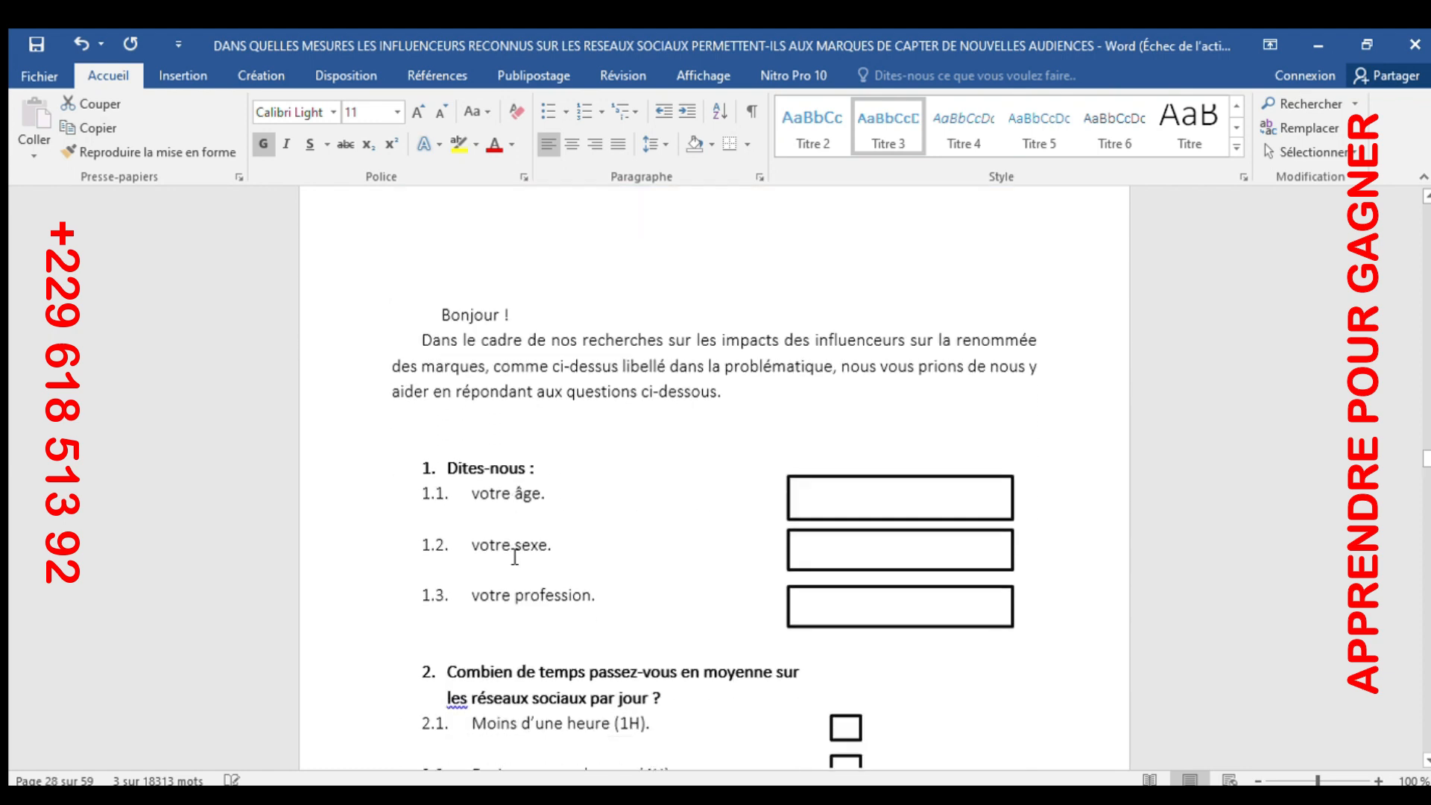
{"action": "scroll", "coordinate": [515, 557], "scroll_direction": "down", "scroll_amount": 2}
{"action": "scroll", "coordinate": [517, 578], "scroll_direction": "up", "scroll_amount": 12}
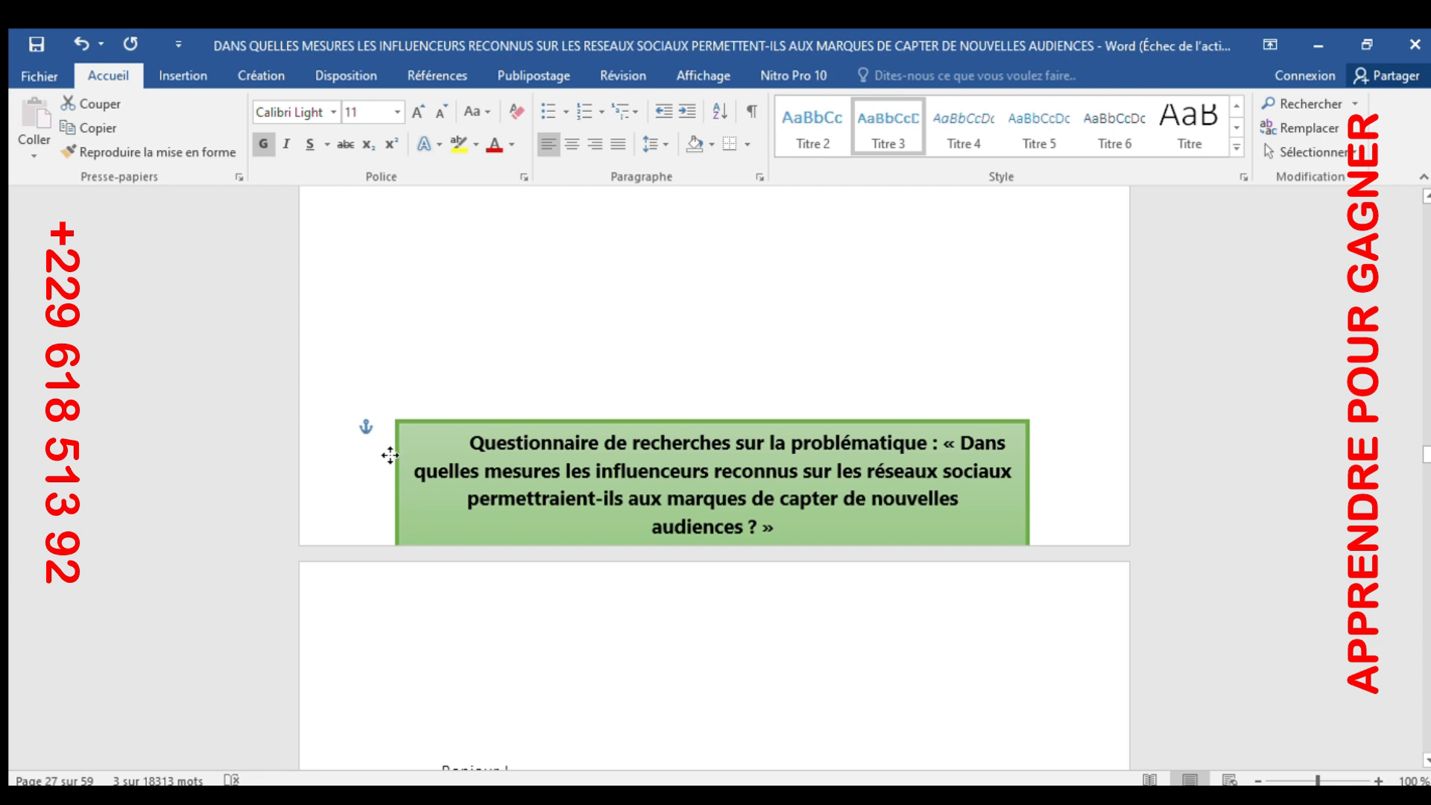
{"action": "left_click", "coordinate": [390, 456]}
{"action": "left_click", "coordinate": [387, 456]}
{"action": "left_click", "coordinate": [428, 453]}
{"action": "left_click_drag", "start_coordinate": [456, 452], "coordinate": [481, 494]}
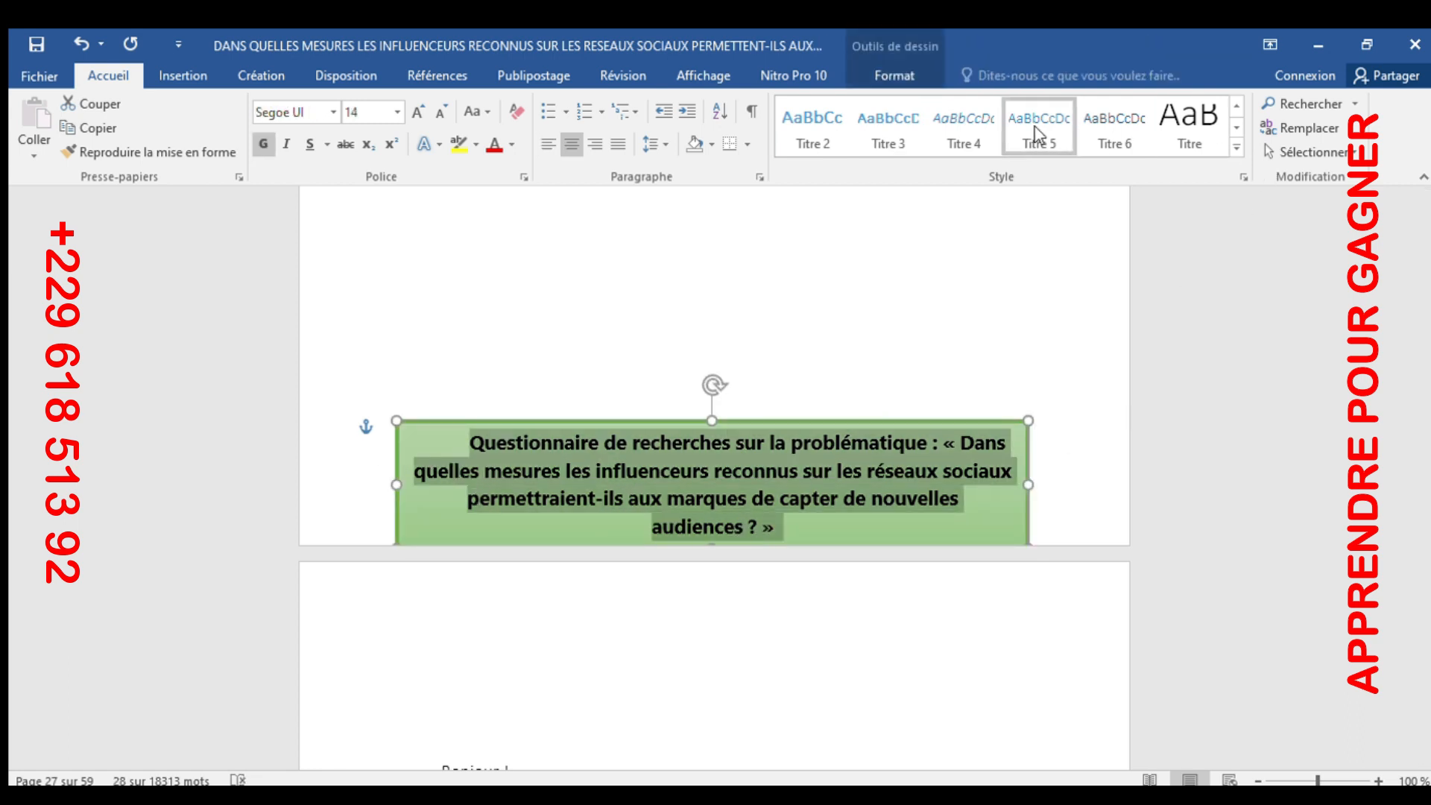
{"action": "left_click", "coordinate": [816, 123]}
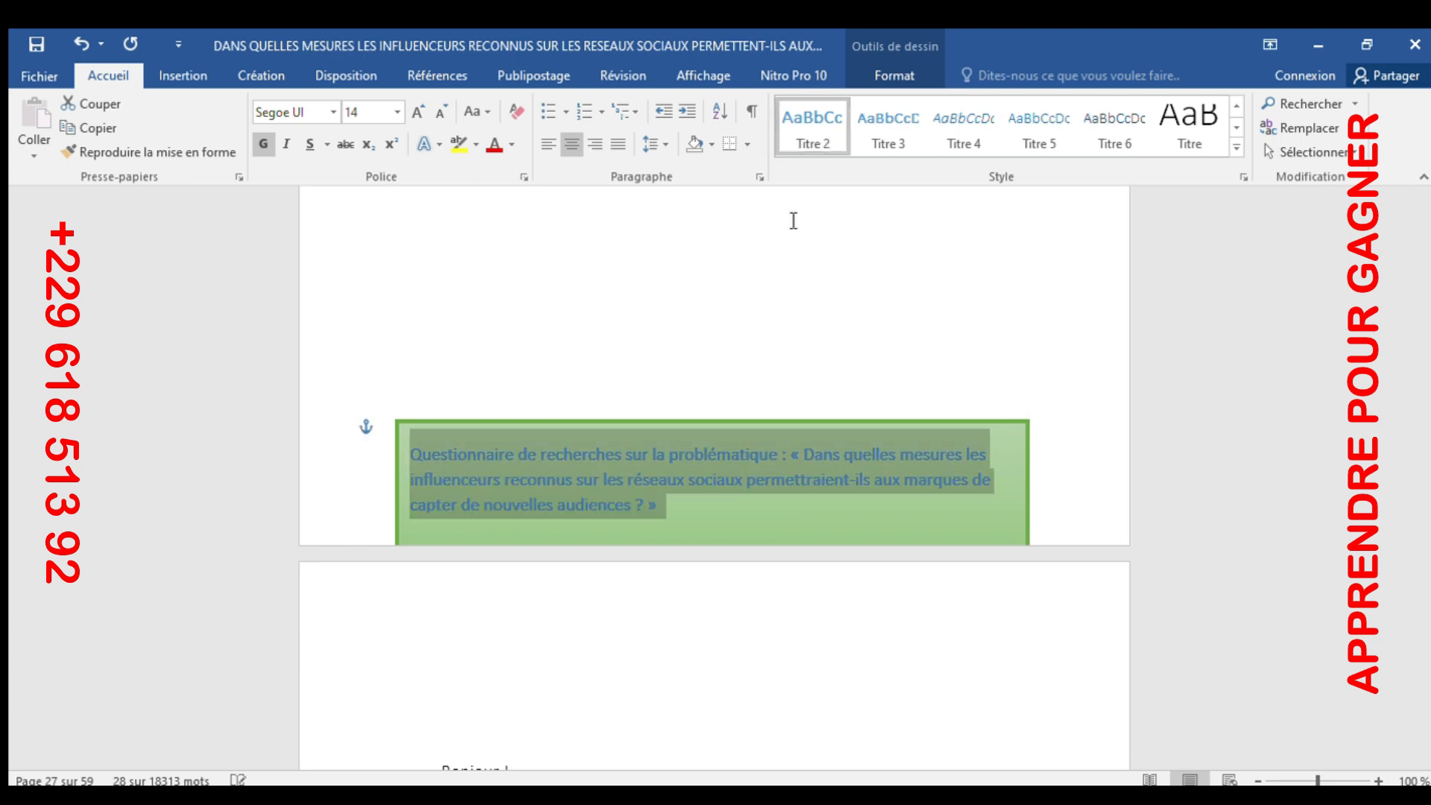
Step: Apply the Titre 3 style to the "Echantillon" heading on page 30 and the "Mode d'échantillonnage" heading on the following page
{"action": "scroll", "coordinate": [751, 335], "scroll_direction": "down", "scroll_amount": 15}
{"action": "scroll", "coordinate": [721, 412], "scroll_direction": "down", "scroll_amount": 20}
{"action": "scroll", "coordinate": [725, 422], "scroll_direction": "down", "scroll_amount": 8}
{"action": "scroll", "coordinate": [727, 436], "scroll_direction": "up", "scroll_amount": 6}
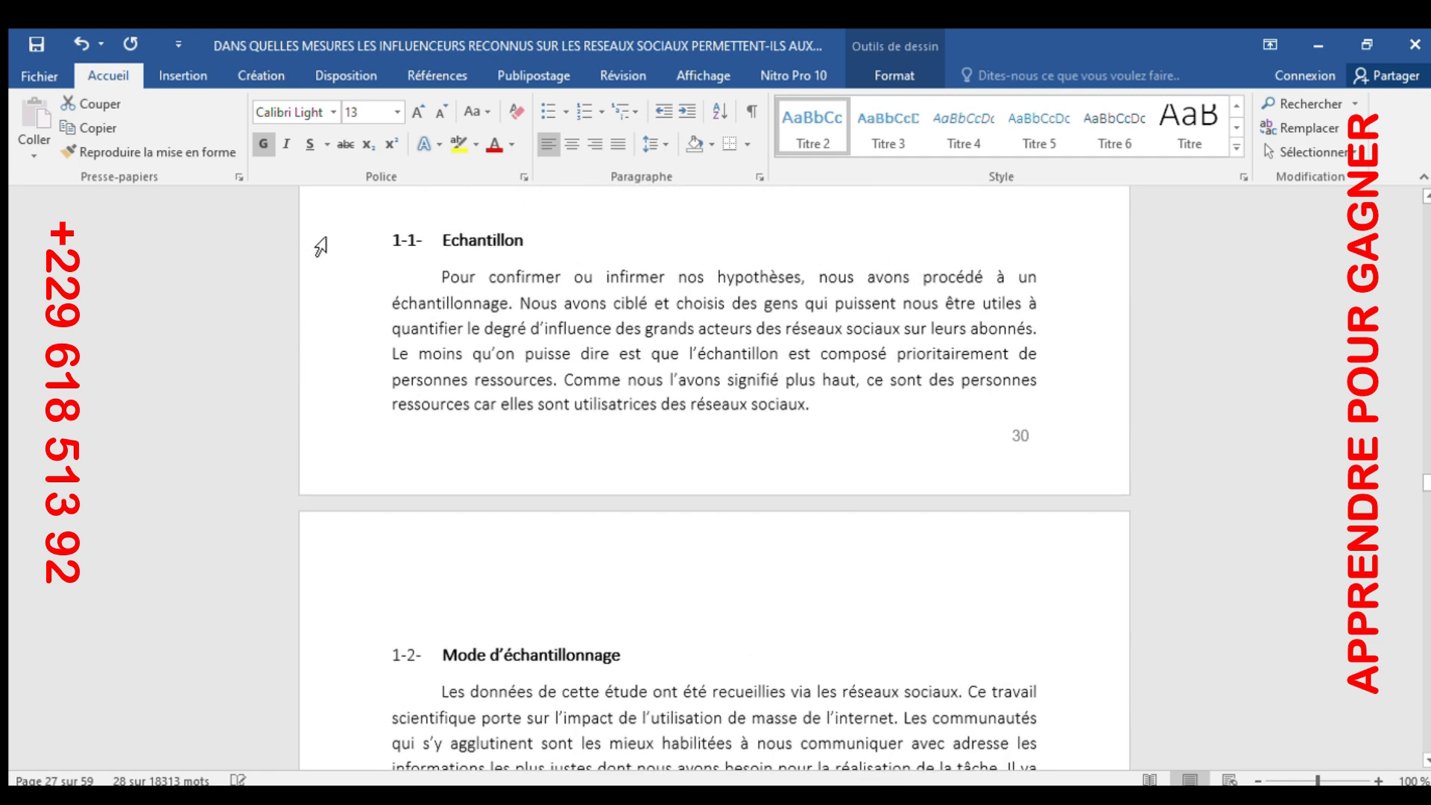
{"action": "left_click", "coordinate": [391, 240]}
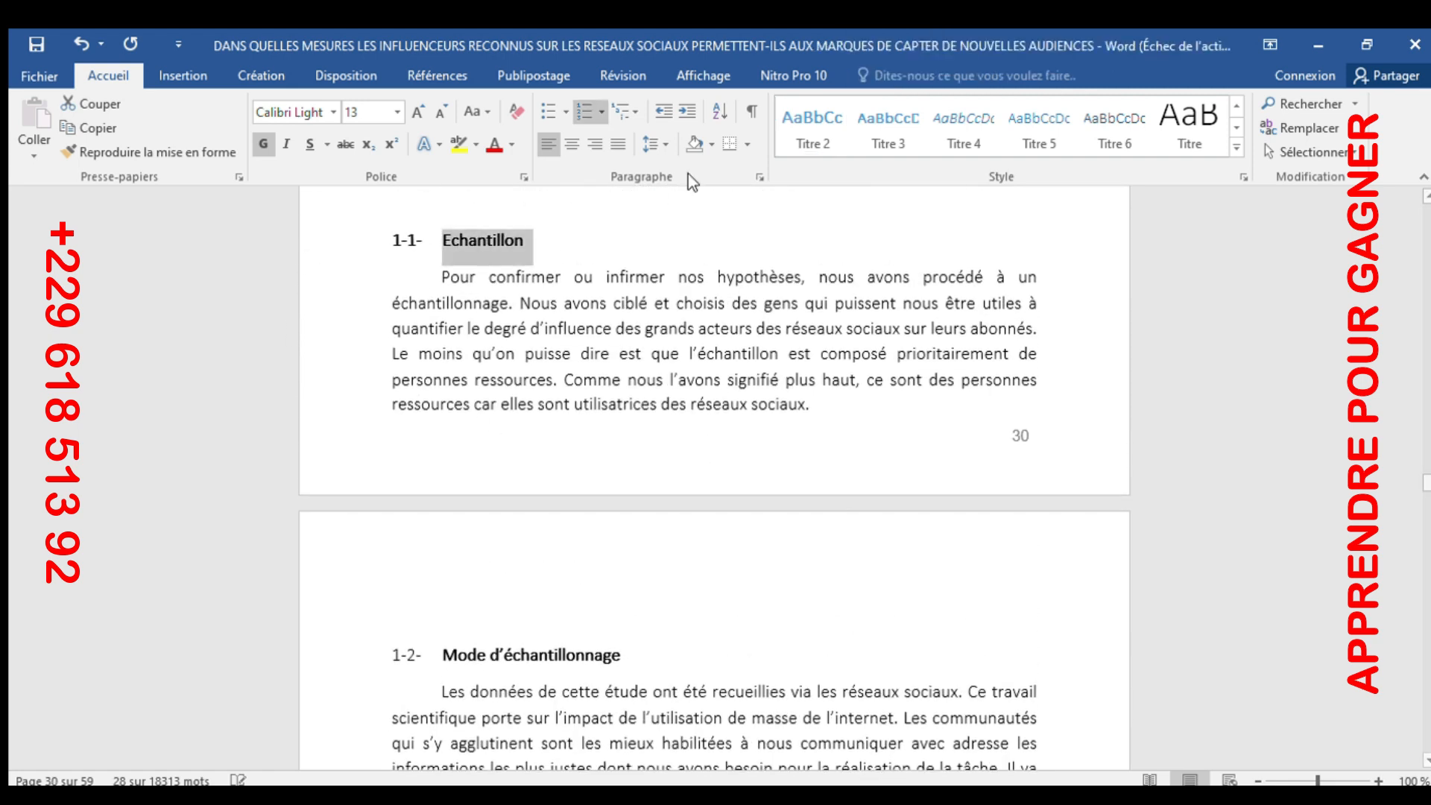
{"action": "left_click", "coordinate": [881, 129]}
{"action": "left_click", "coordinate": [375, 664]}
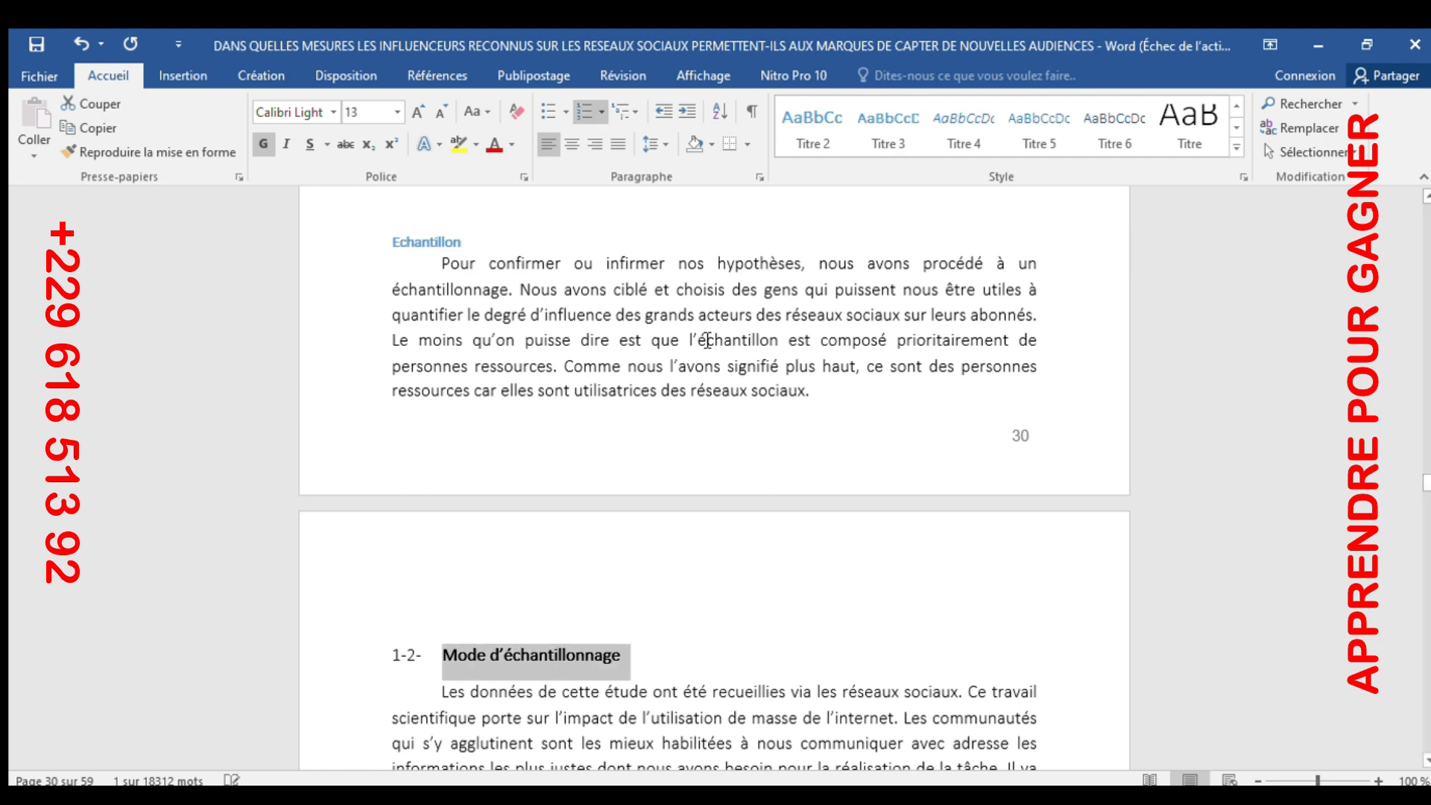
{"action": "left_click", "coordinate": [888, 128]}
Step: Apply the Titre 3 style to the "Description" and "Facteur âge" headings on page 31
{"action": "scroll", "coordinate": [680, 495], "scroll_direction": "down", "scroll_amount": 12}
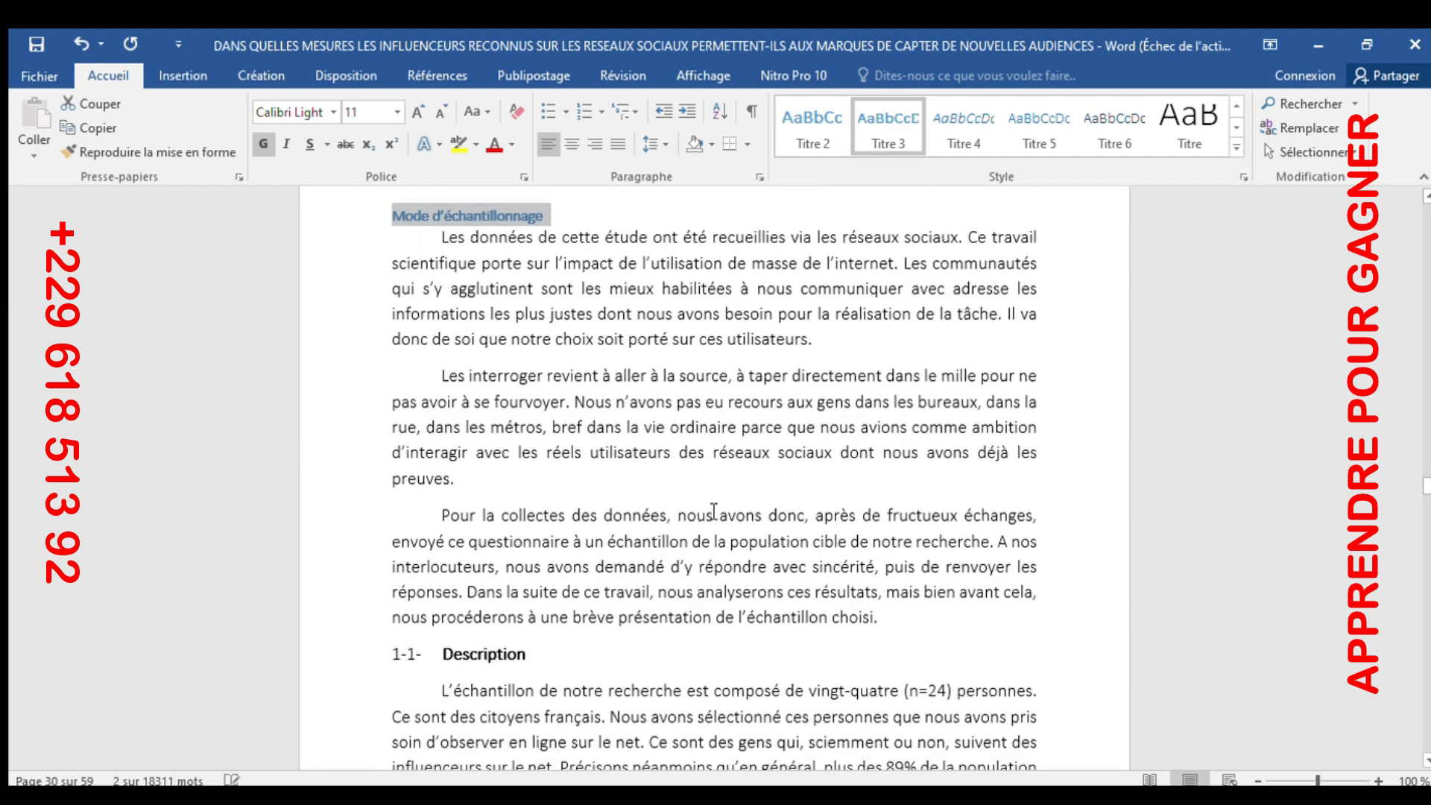
{"action": "scroll", "coordinate": [548, 434], "scroll_direction": "down", "scroll_amount": 3}
{"action": "scroll", "coordinate": [377, 415], "scroll_direction": "up", "scroll_amount": 3}
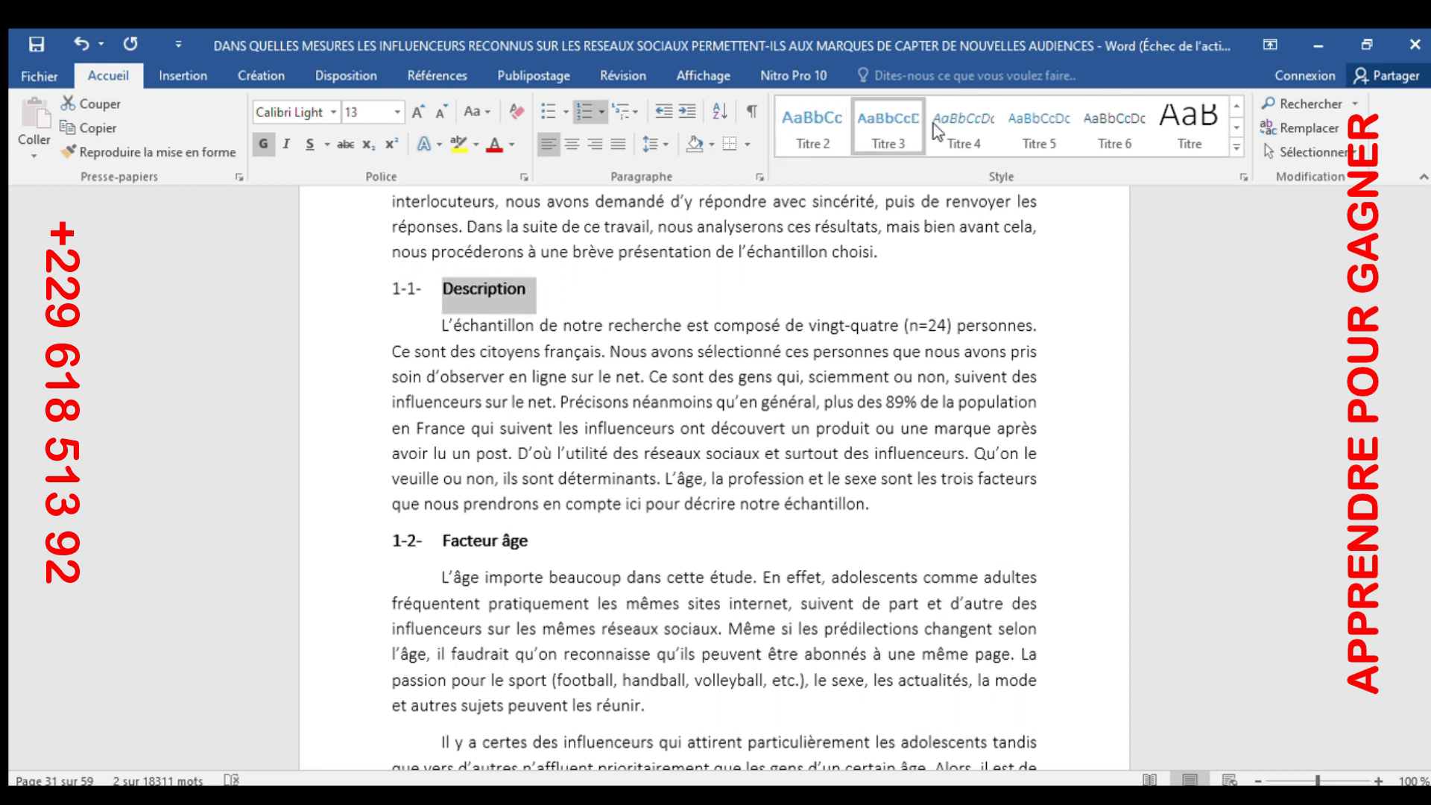
{"action": "left_click", "coordinate": [883, 123]}
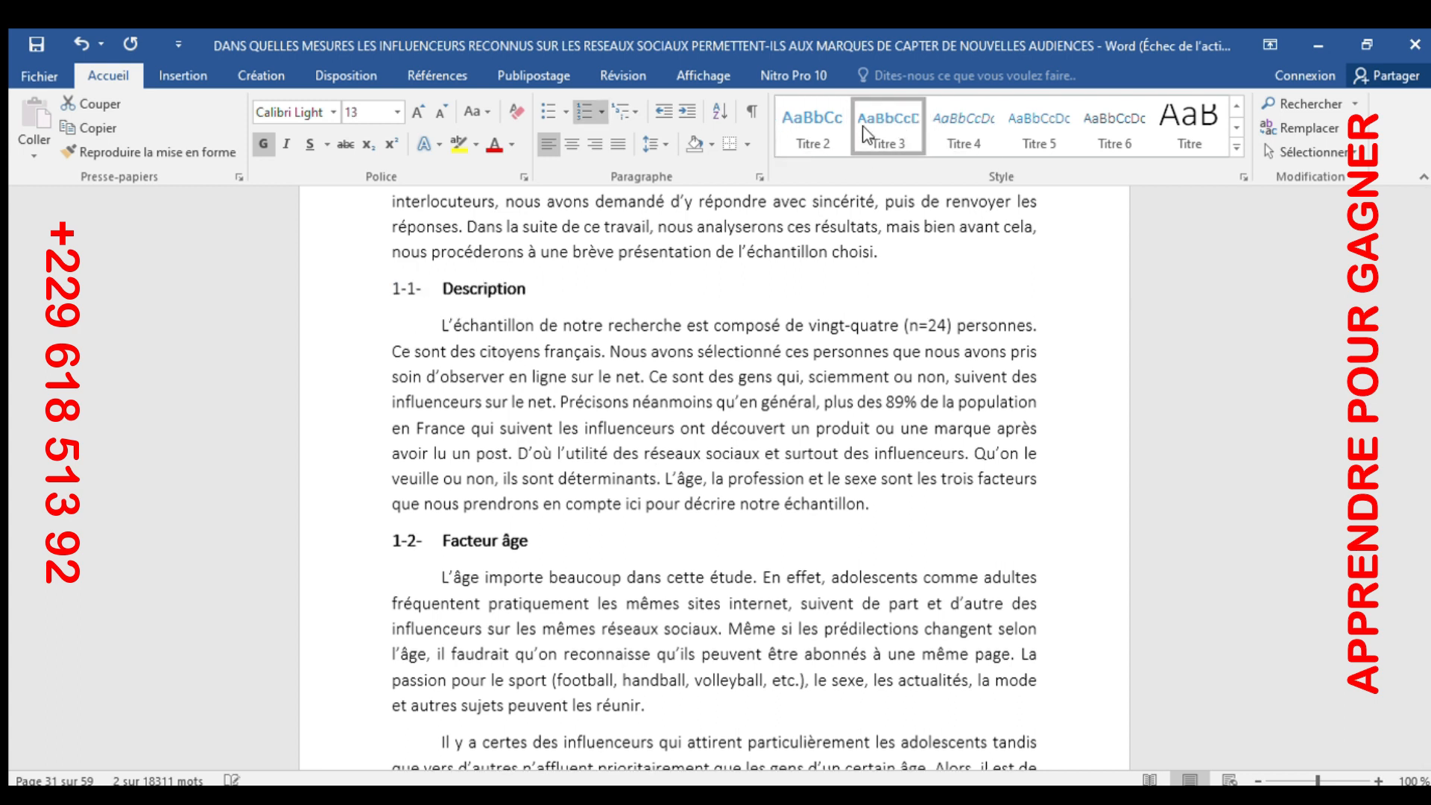
{"action": "left_click", "coordinate": [864, 134]}
{"action": "left_click", "coordinate": [386, 528]}
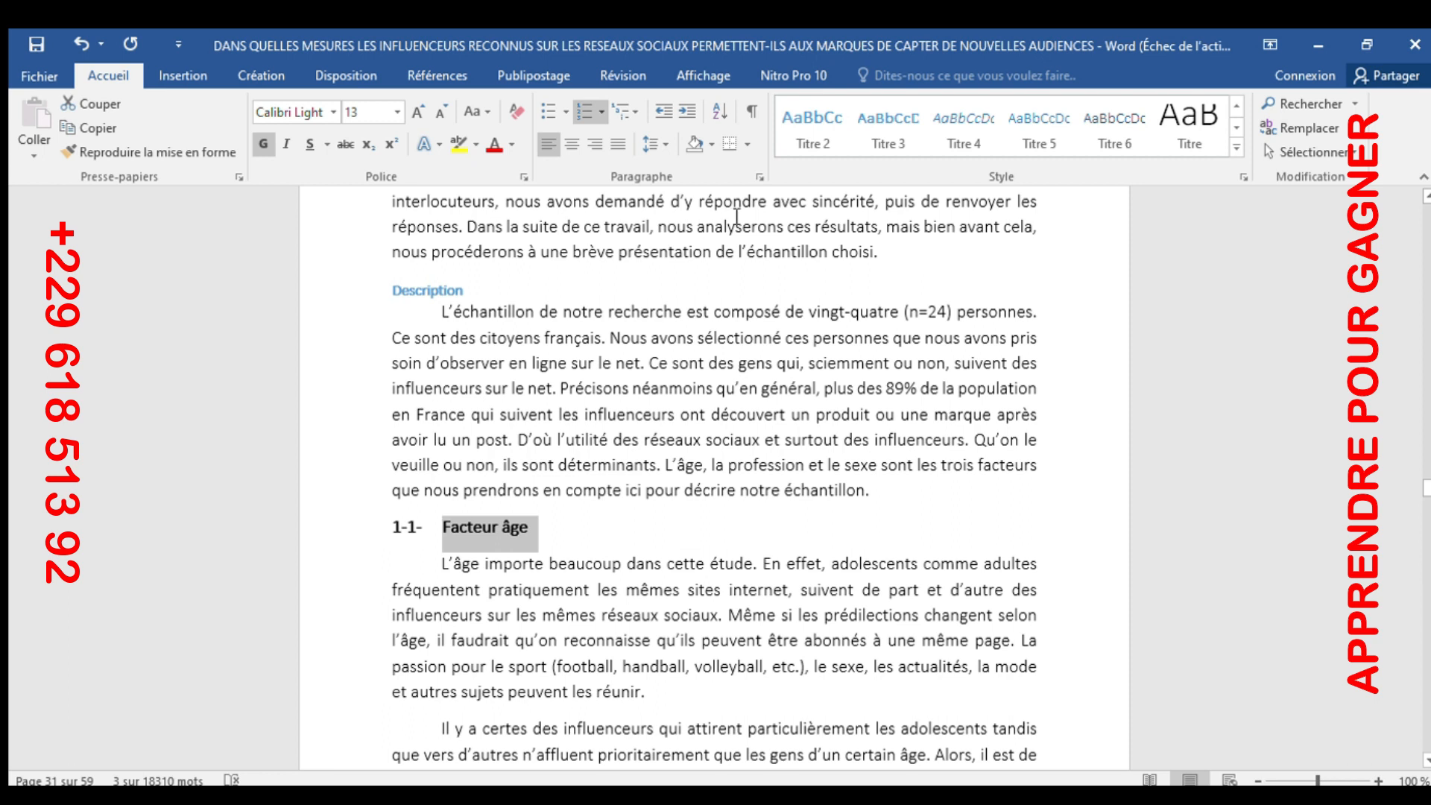
{"action": "left_click", "coordinate": [882, 119]}
Step: Apply the Titre 3 style to the "Facteur profession" heading on page 33
{"action": "scroll", "coordinate": [728, 501], "scroll_direction": "down", "scroll_amount": 15}
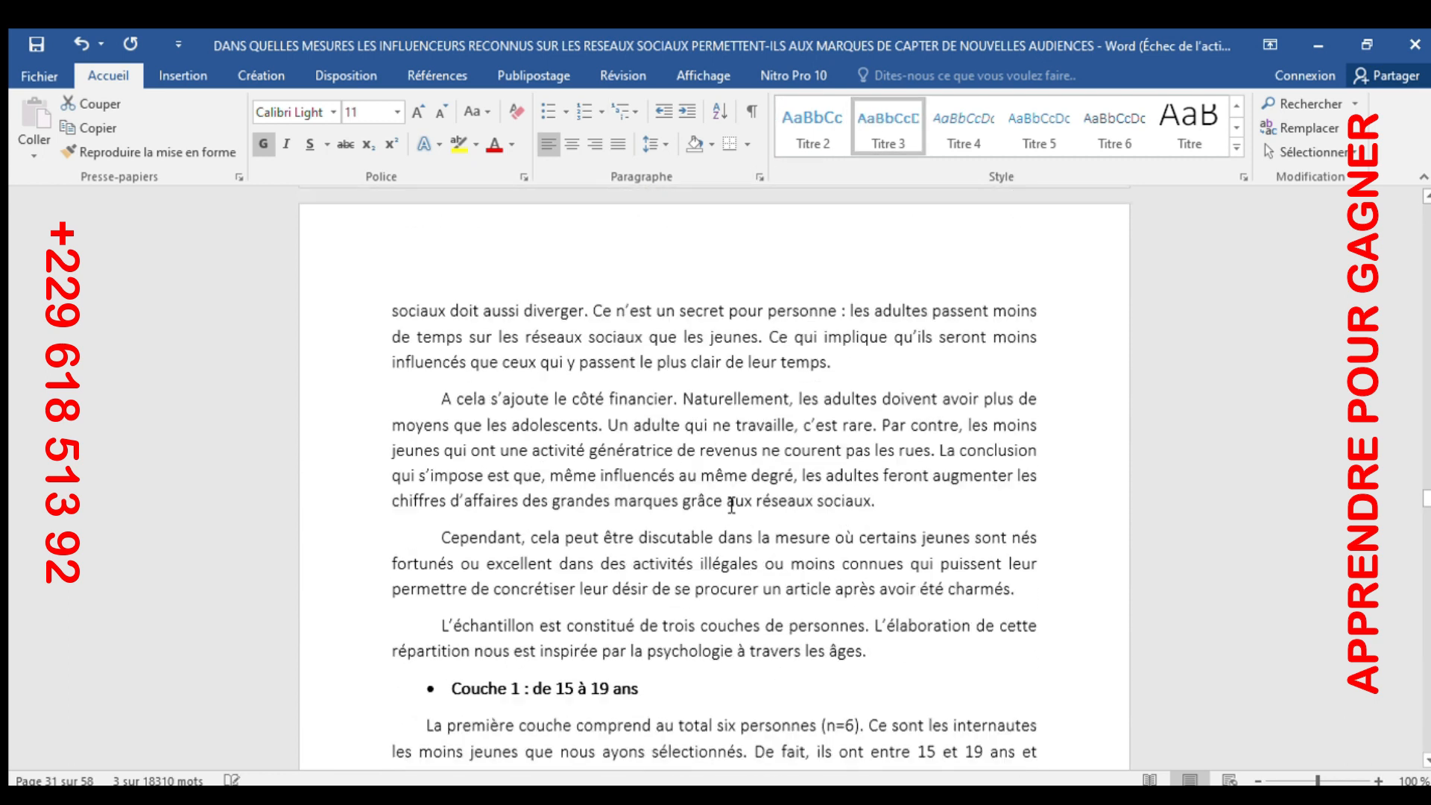
{"action": "scroll", "coordinate": [393, 481], "scroll_direction": "down", "scroll_amount": 17}
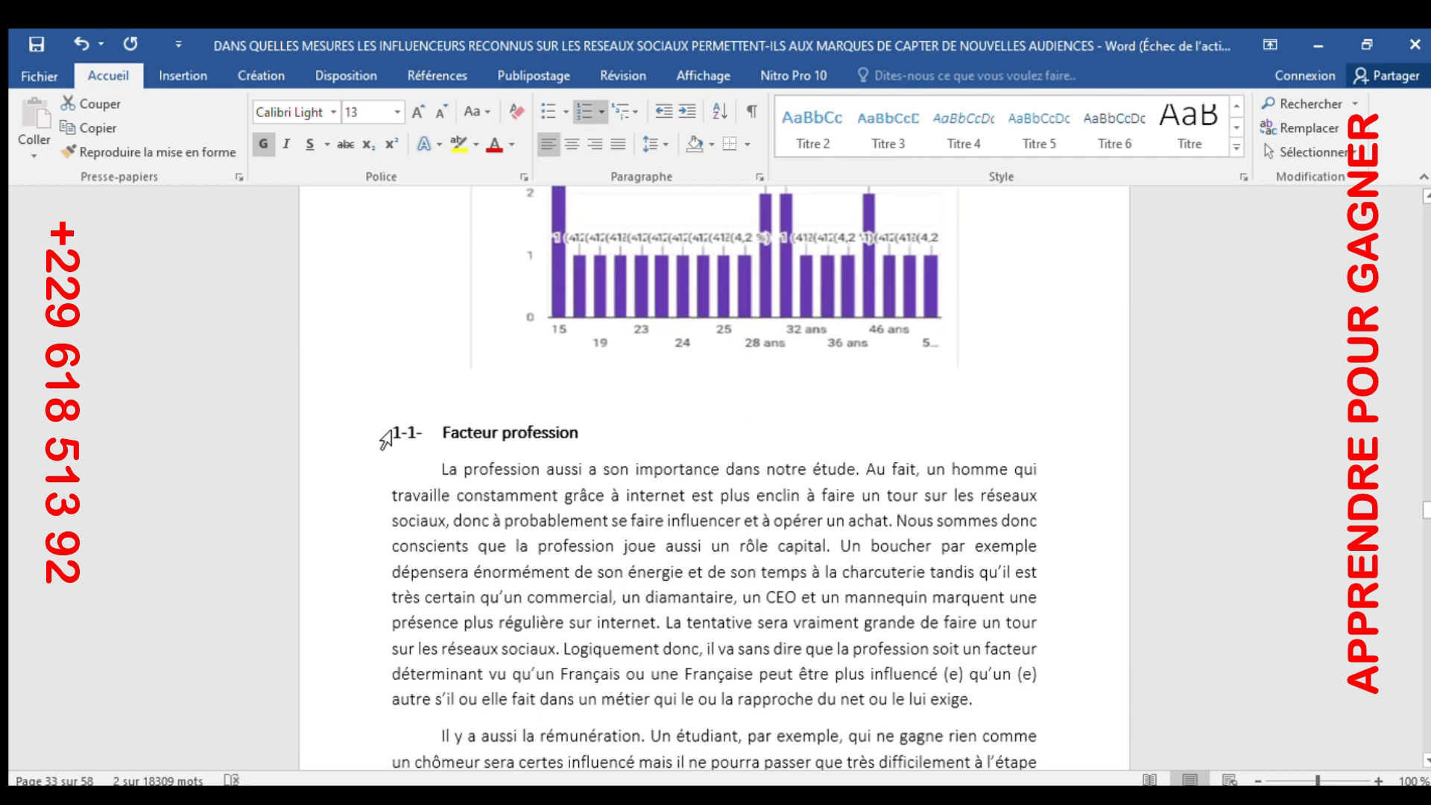
{"action": "left_click", "coordinate": [386, 440]}
{"action": "left_click", "coordinate": [900, 131]}
Step: Apply the Titre 3 style to the "Facteur sexe" heading on page 34
{"action": "scroll", "coordinate": [731, 437], "scroll_direction": "down", "scroll_amount": 12}
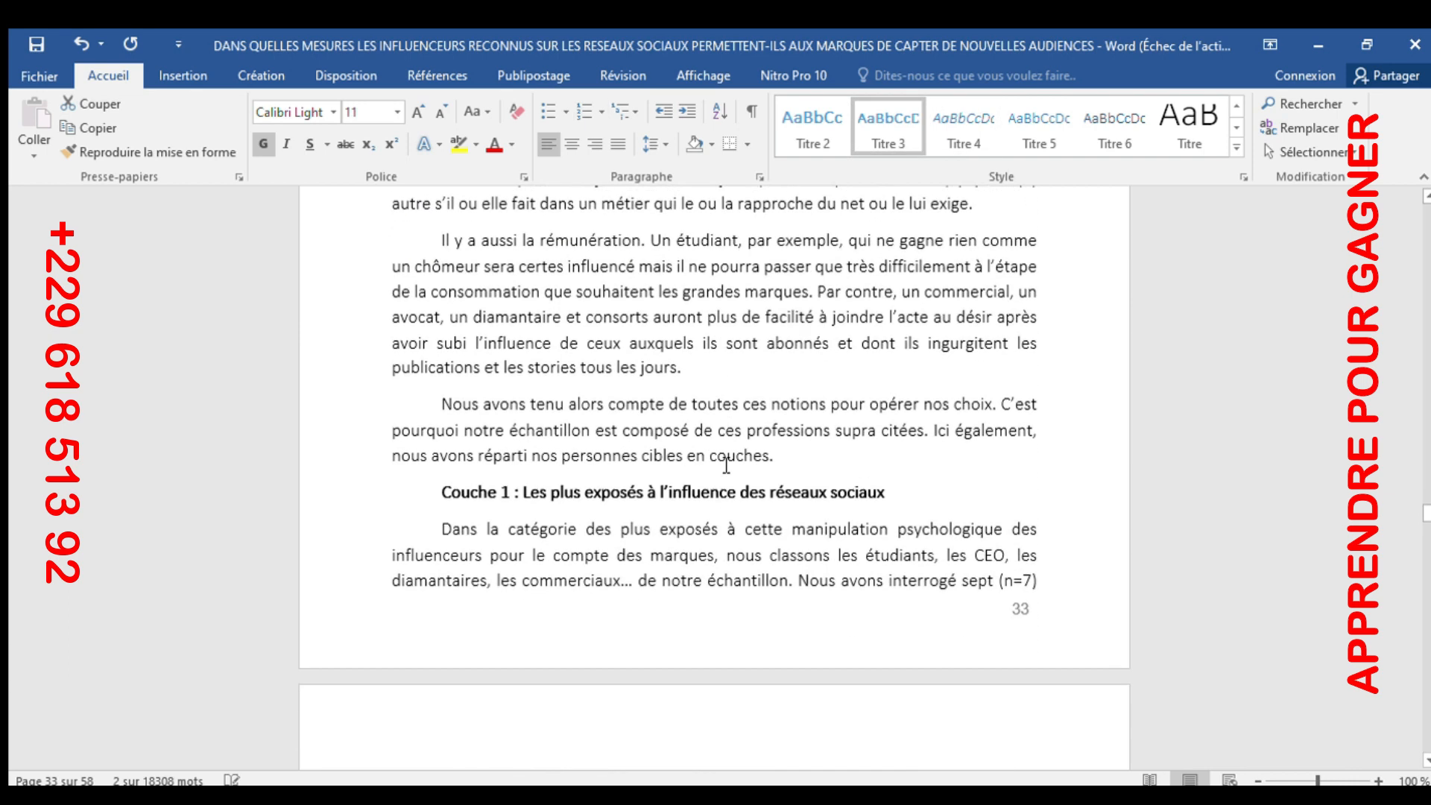
{"action": "scroll", "coordinate": [460, 388], "scroll_direction": "down", "scroll_amount": 11}
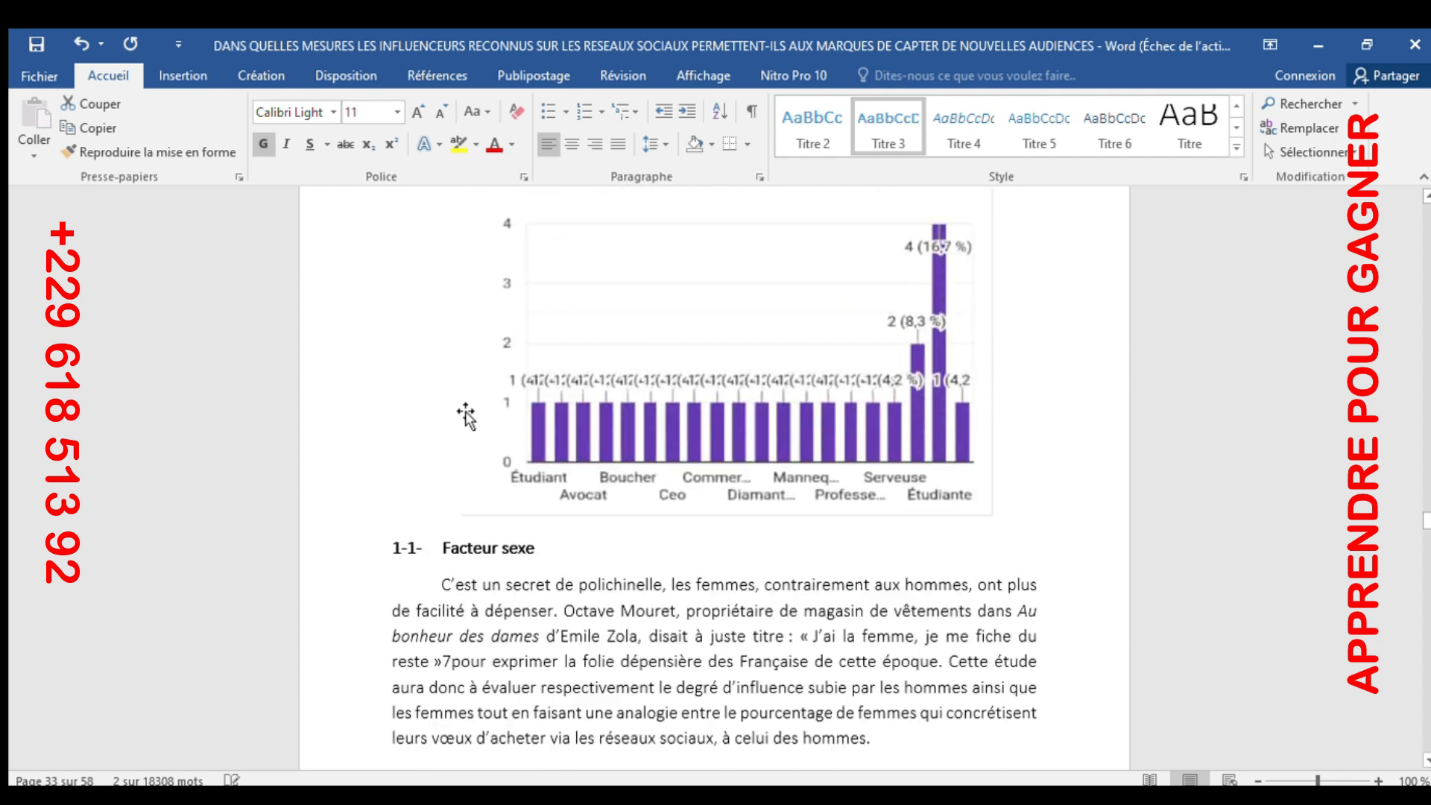
{"action": "left_click", "coordinate": [377, 307]}
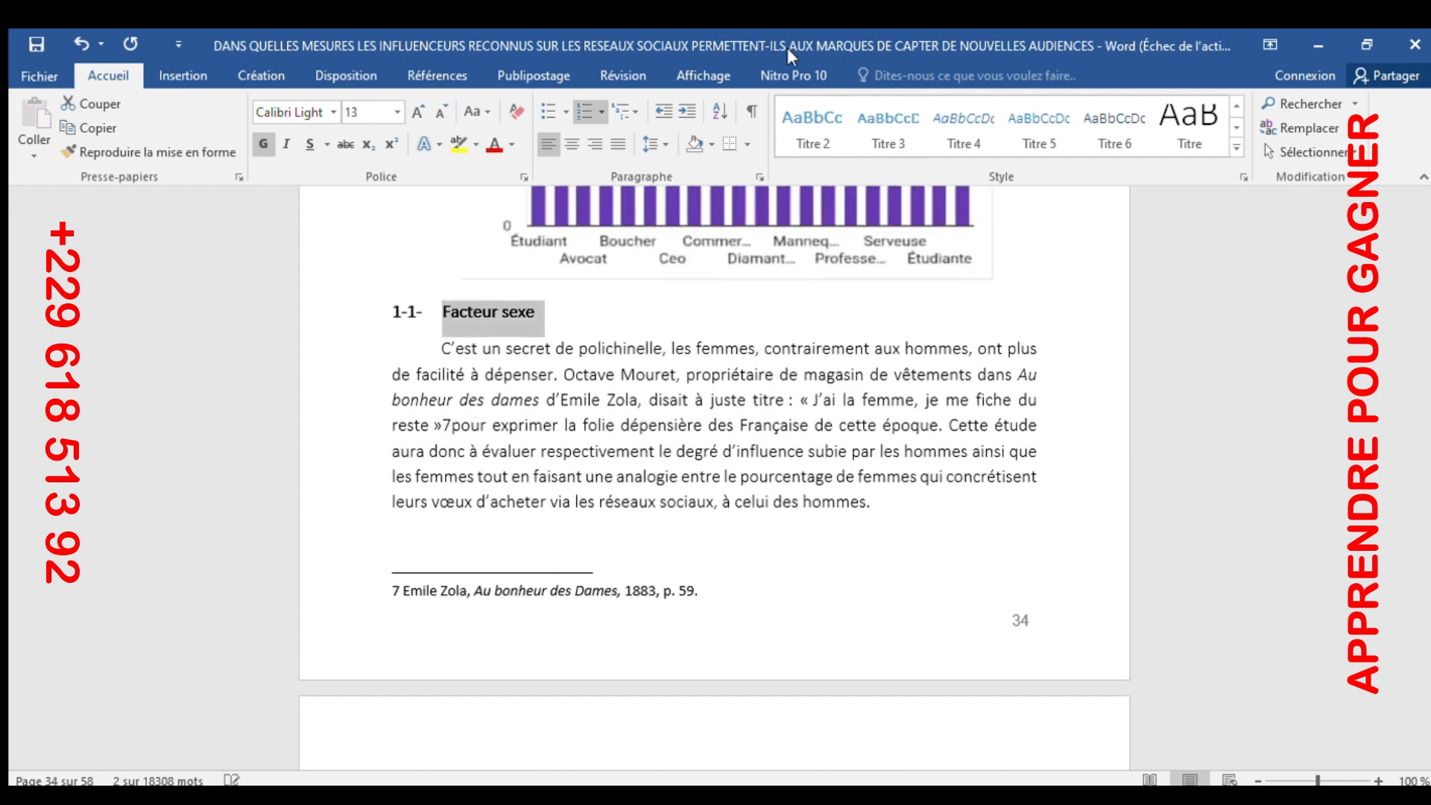
{"action": "left_click", "coordinate": [873, 122]}
Step: Apply the Titre 2 style to the "Objectifs de la recherche" heading on page 35
{"action": "scroll", "coordinate": [594, 562], "scroll_direction": "down", "scroll_amount": 15}
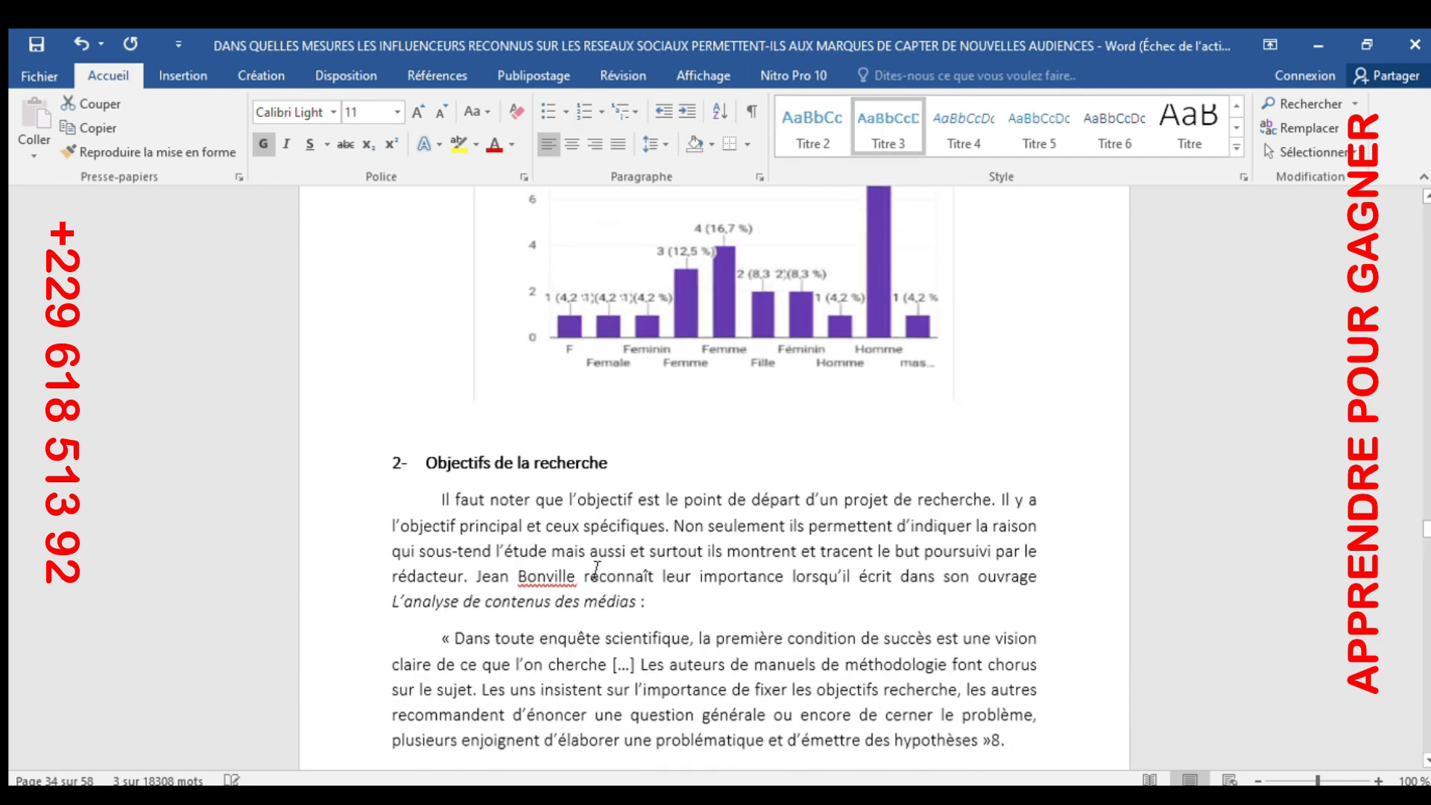
{"action": "left_click", "coordinate": [348, 340]}
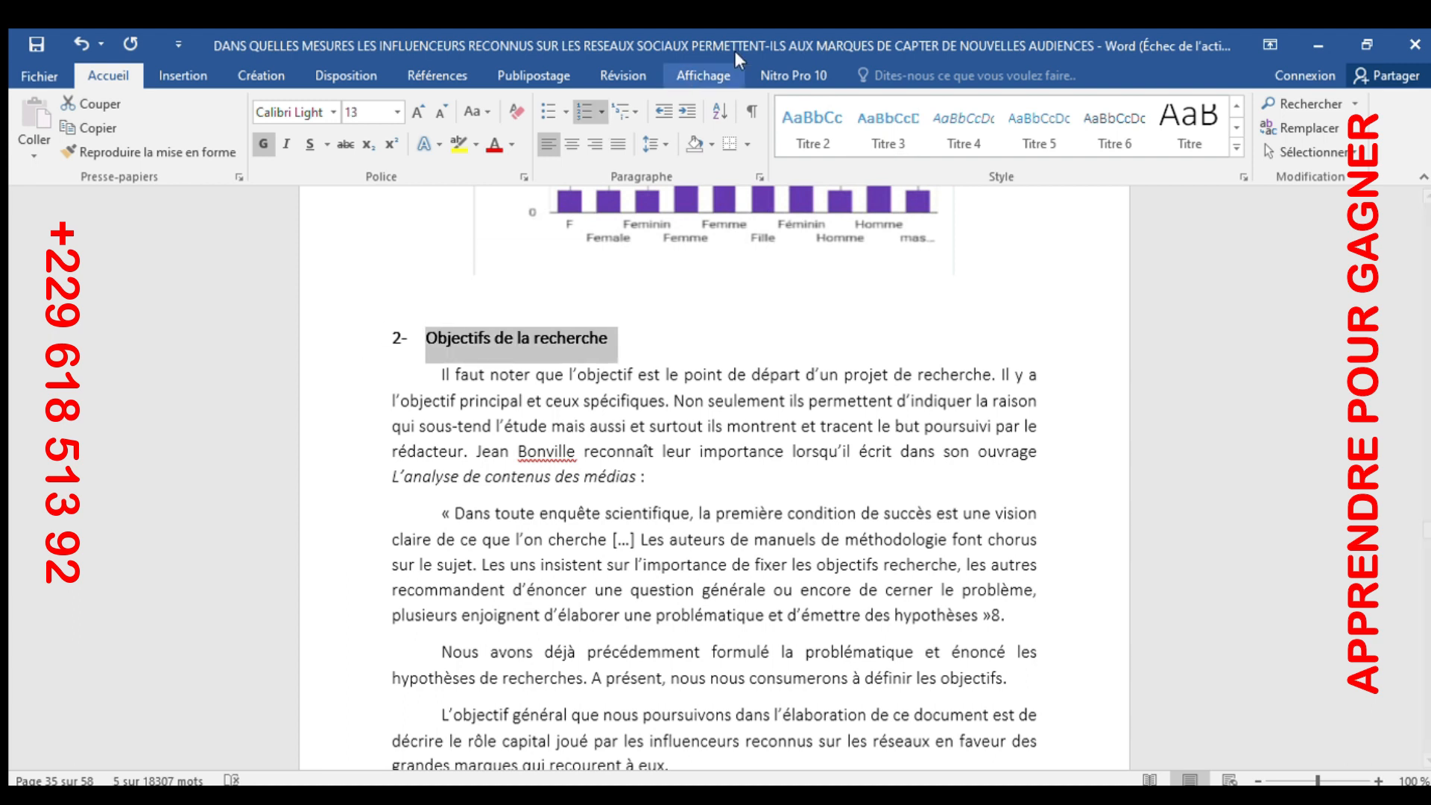
{"action": "left_click", "coordinate": [793, 127]}
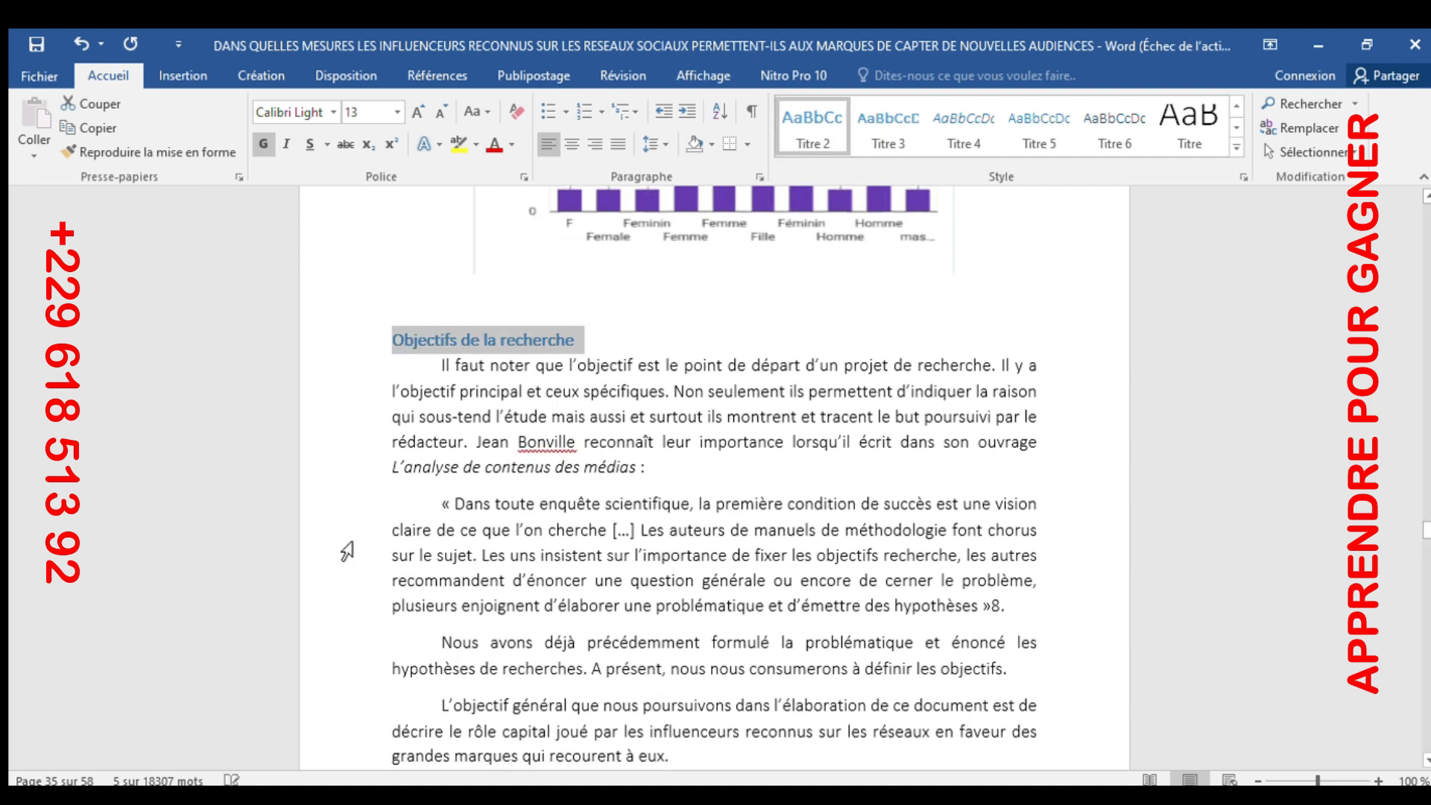
Step: Apply the Titre 3 style to the "Conclusion partielle" heading on page 36
{"action": "scroll", "coordinate": [380, 485], "scroll_direction": "down", "scroll_amount": 6}
{"action": "scroll", "coordinate": [380, 484], "scroll_direction": "down", "scroll_amount": 10}
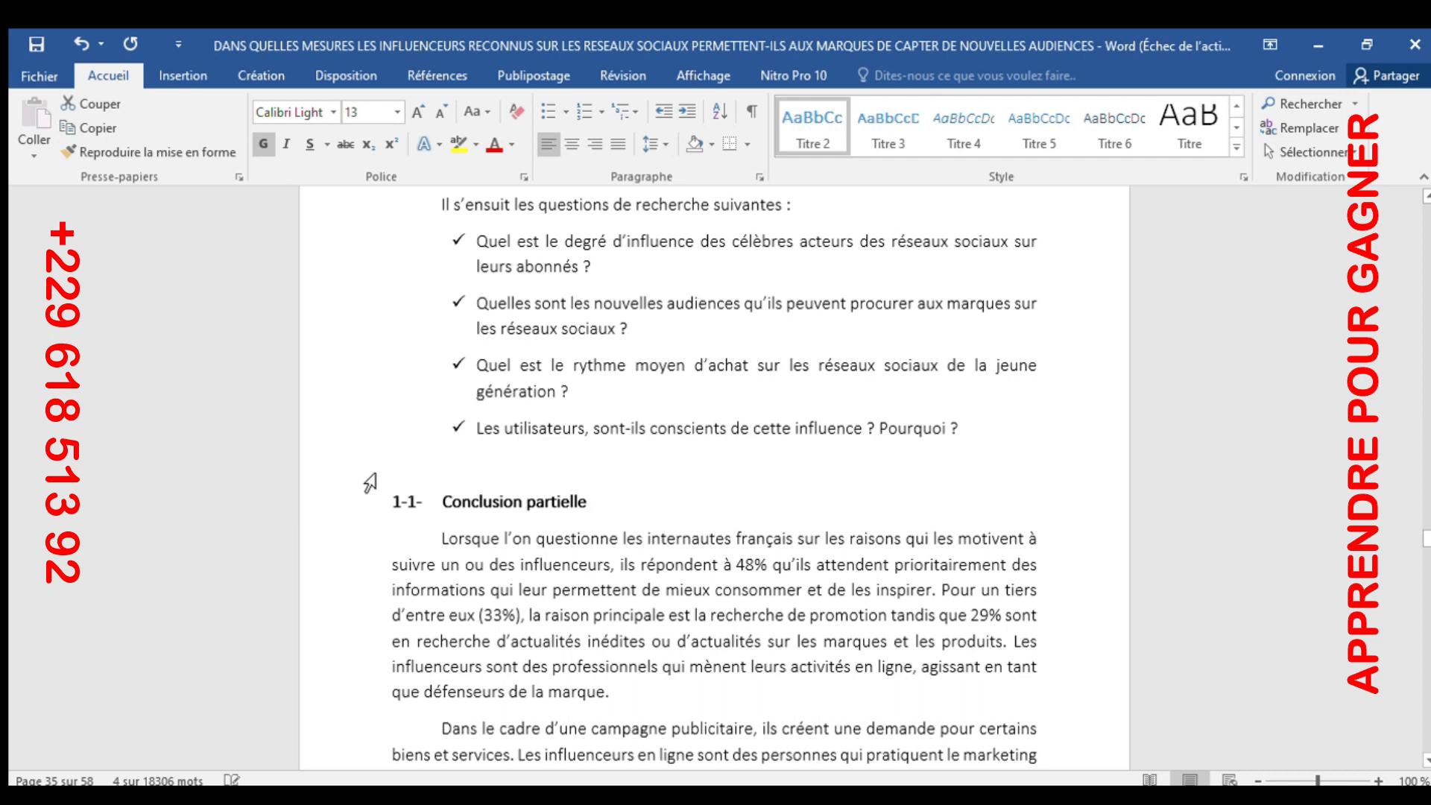
{"action": "left_click", "coordinate": [355, 507]}
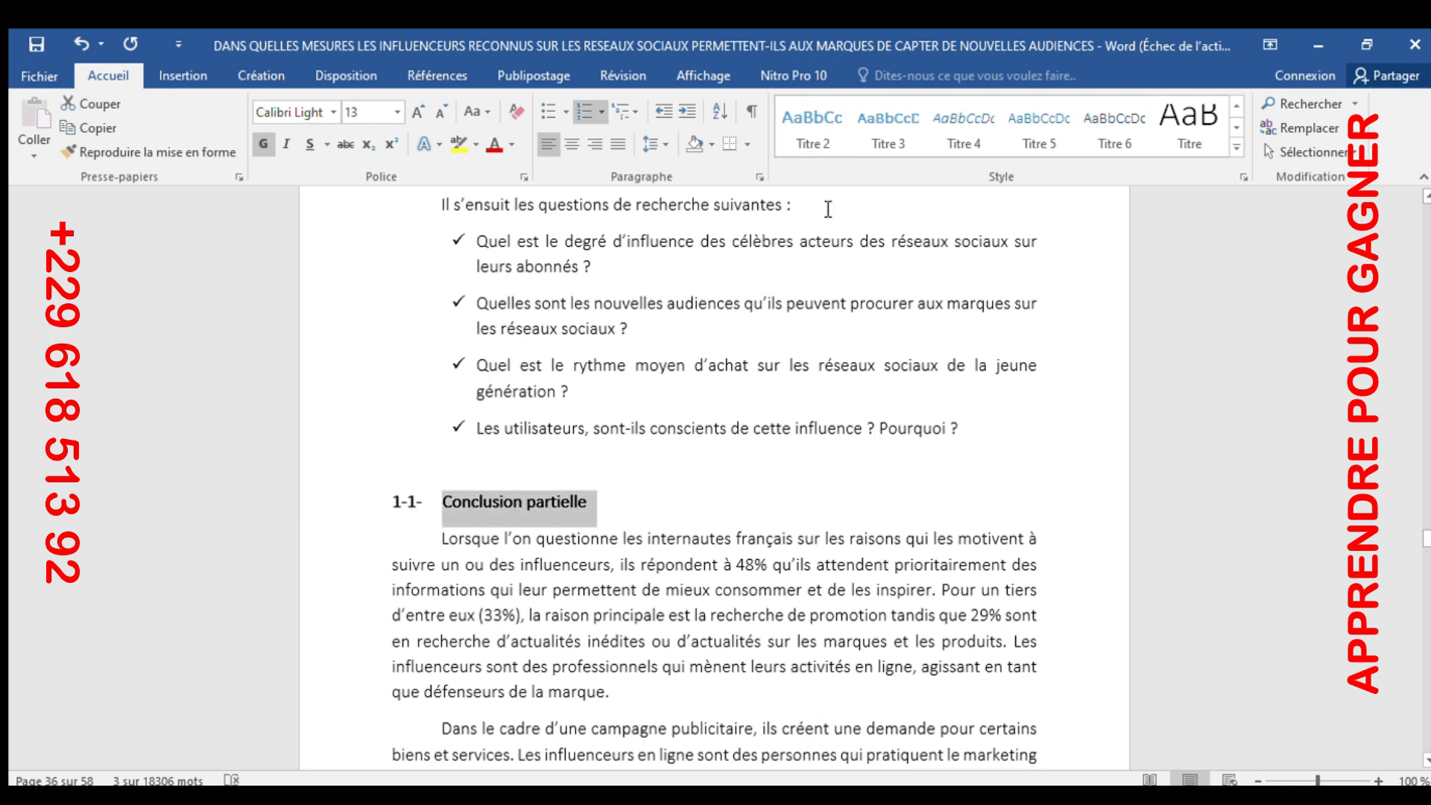
{"action": "left_click", "coordinate": [888, 127]}
Step: Apply the Titre 1 style to the "ANALYSE DES RESULTATS ET DISCUSSION" heading on page 37
{"action": "scroll", "coordinate": [517, 514], "scroll_direction": "down", "scroll_amount": 6}
{"action": "scroll", "coordinate": [522, 514], "scroll_direction": "down", "scroll_amount": 12}
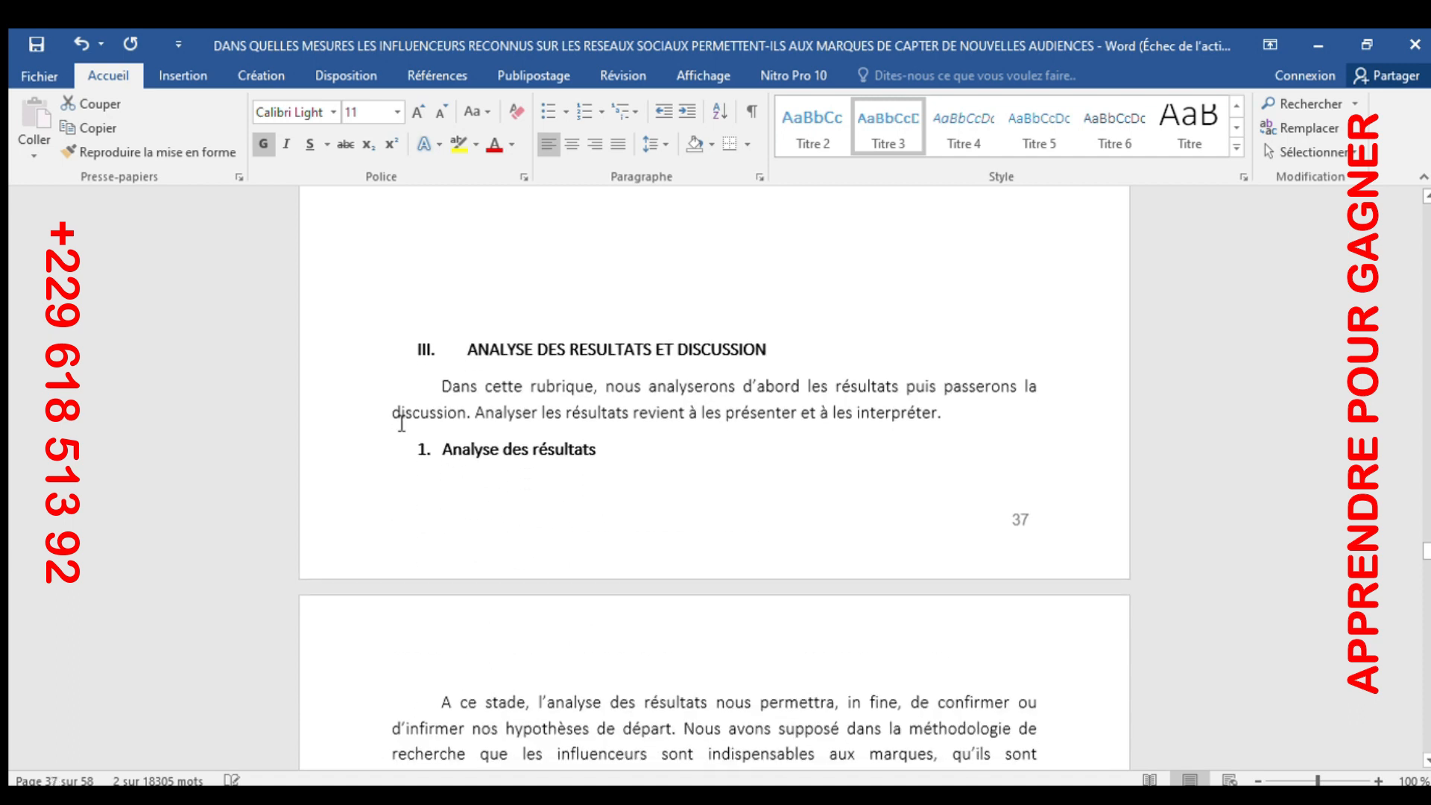
{"action": "left_click", "coordinate": [383, 358]}
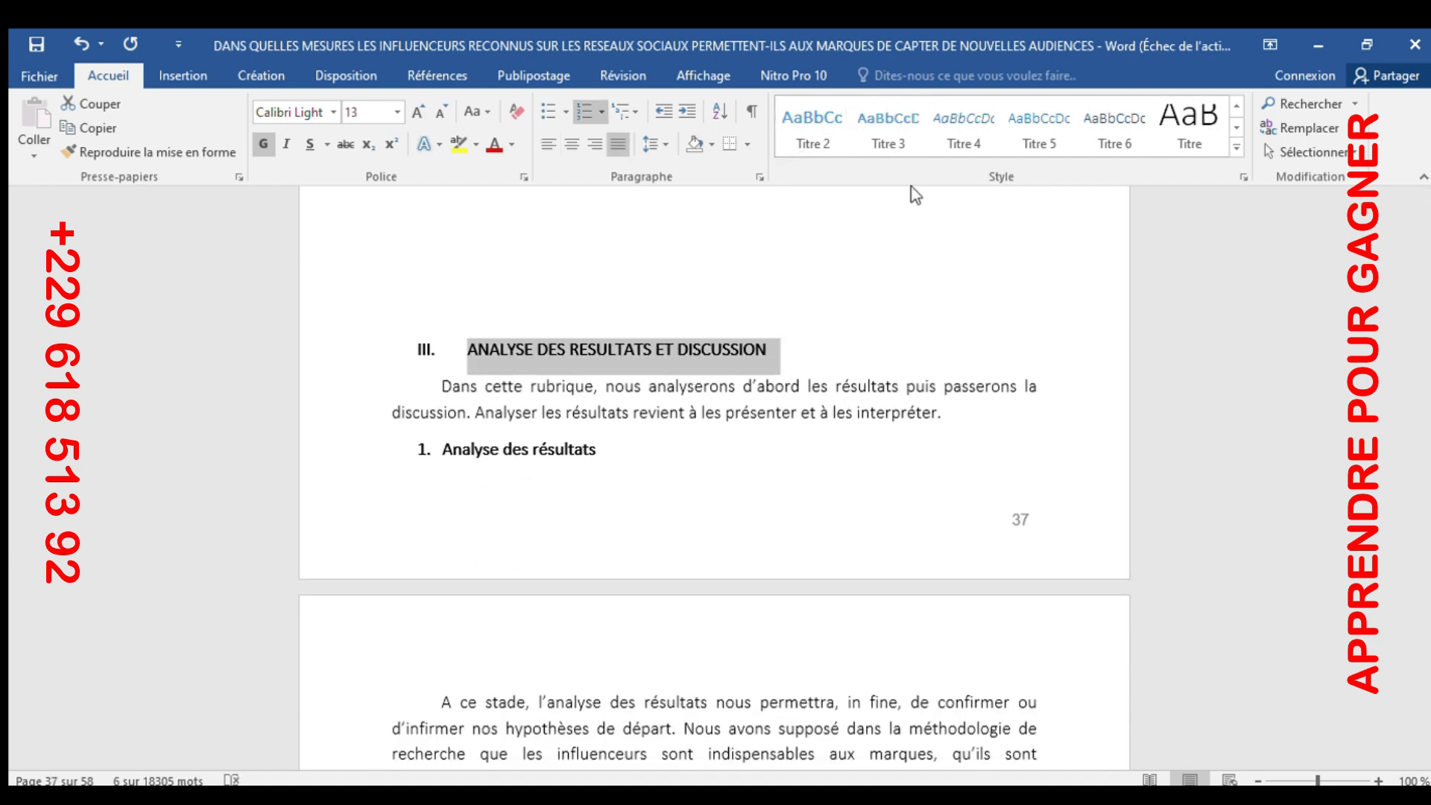
{"action": "left_click", "coordinate": [1213, 126]}
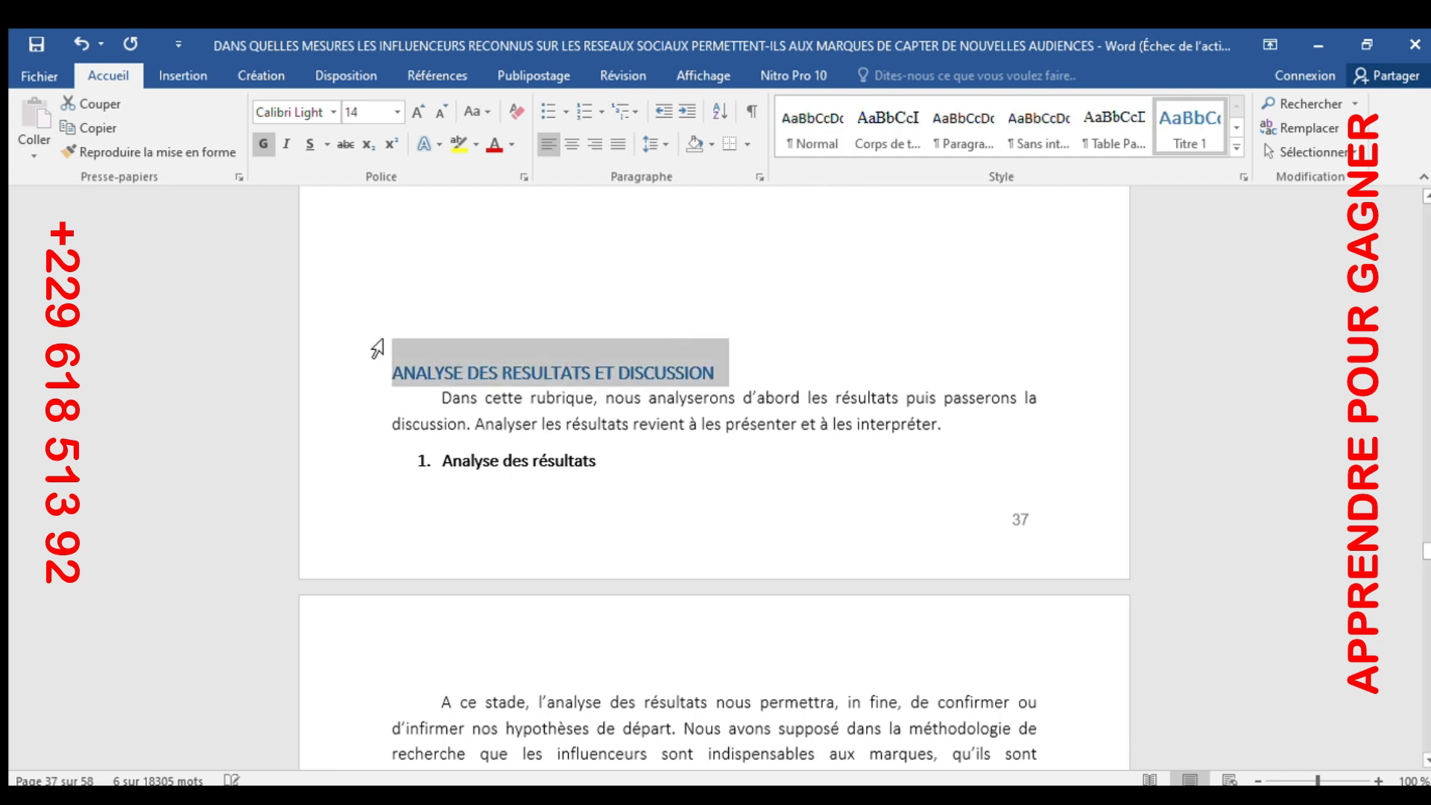
Step: Apply the Titre 2 style to the "Analyse des résultats" heading on page 37
{"action": "scroll", "coordinate": [434, 492], "scroll_direction": "down", "scroll_amount": 1}
{"action": "left_click", "coordinate": [354, 421]}
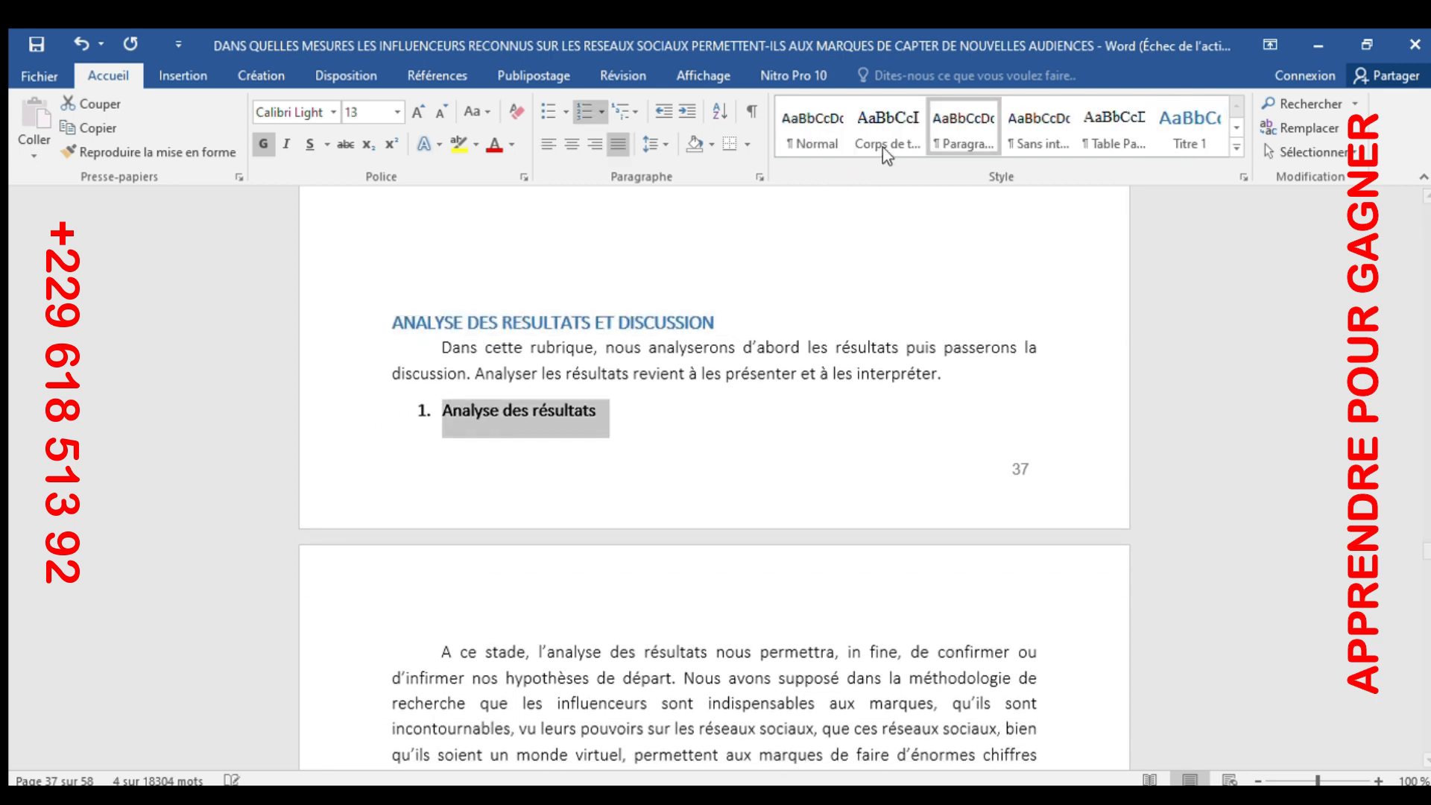
{"action": "left_click", "coordinate": [1235, 128]}
{"action": "left_click", "coordinate": [813, 138]}
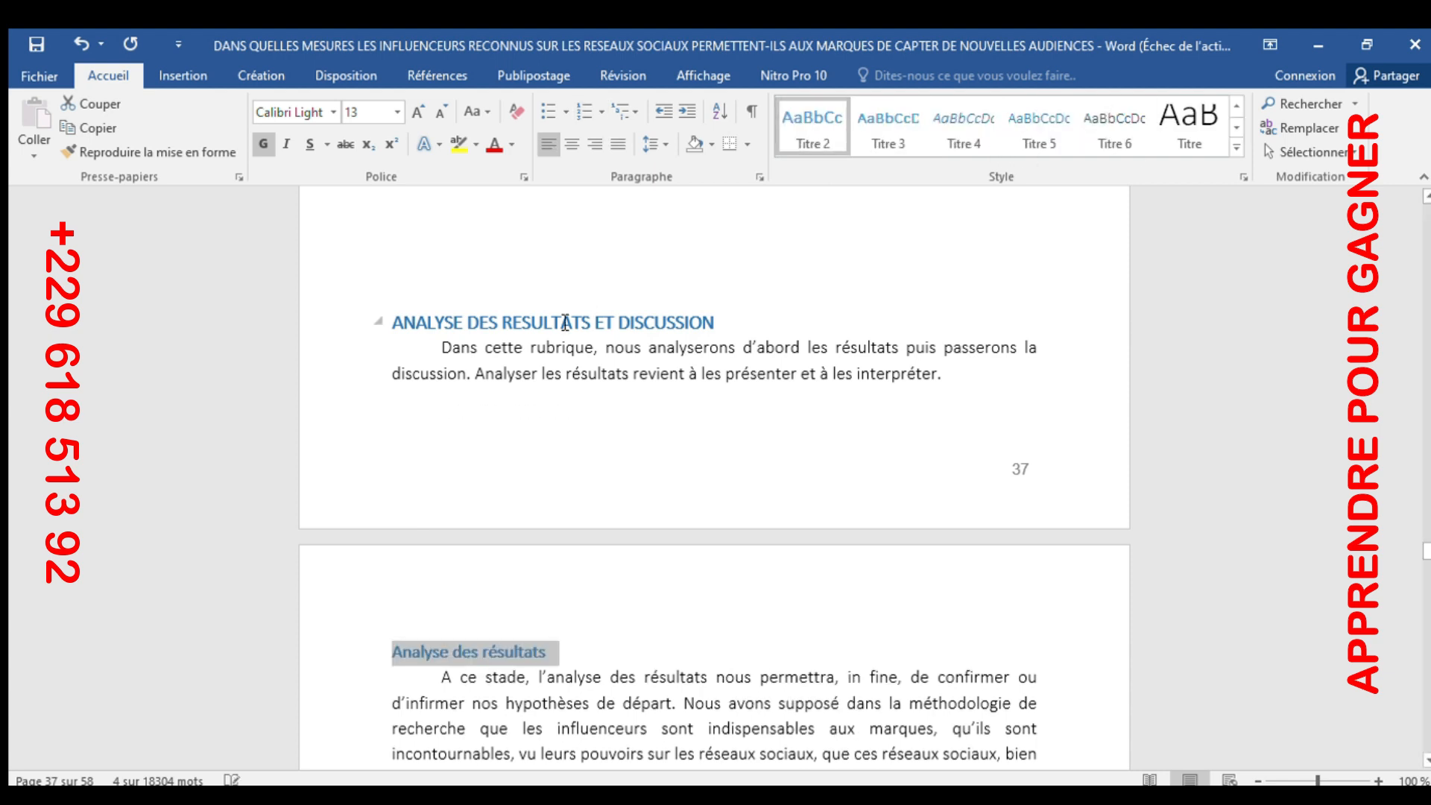
{"action": "scroll", "coordinate": [371, 342], "scroll_direction": "down", "scroll_amount": 10}
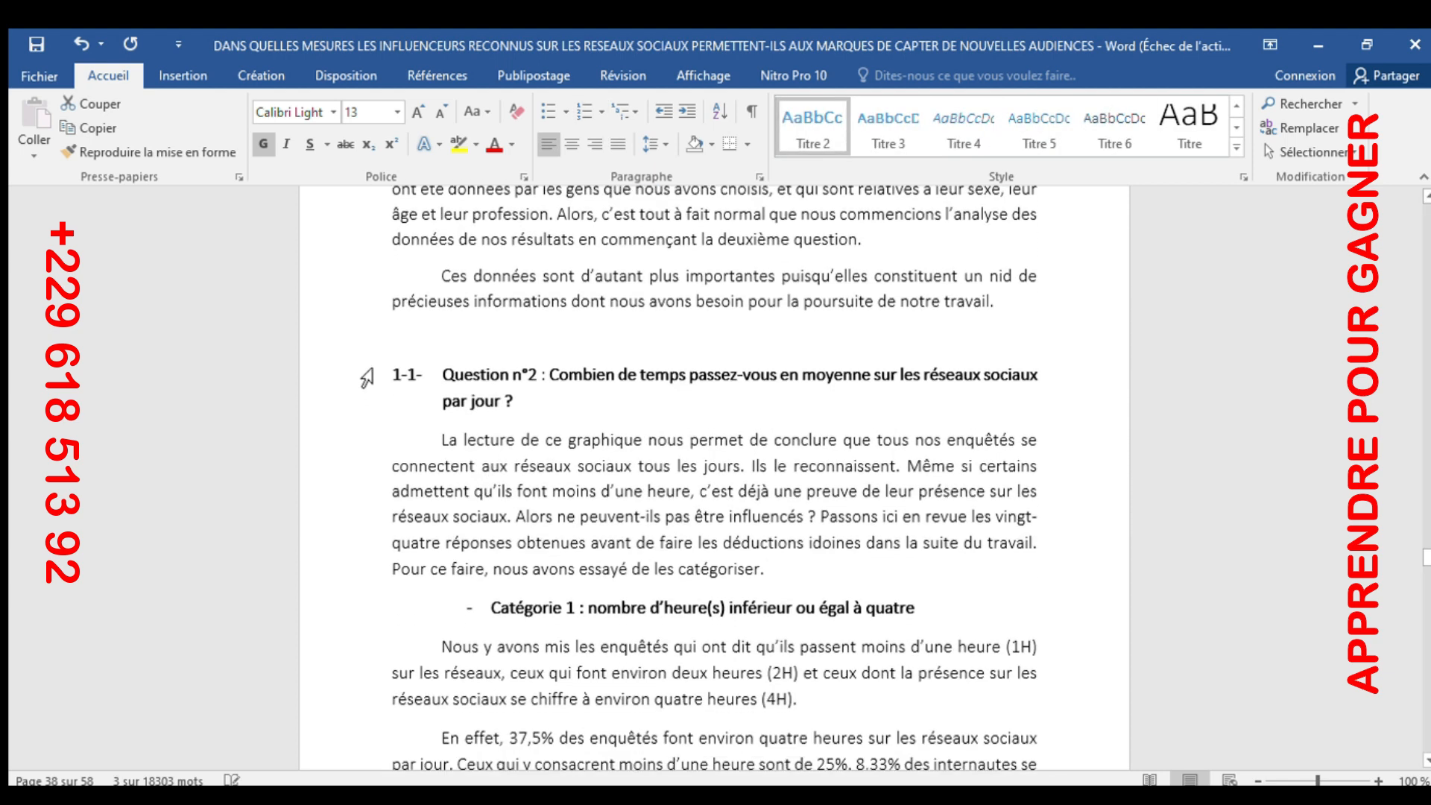
Step: Apply the Titre 3 style to the "Question n°2" heading on page 38 and the "Question n°3" heading on page 39
{"action": "left_click_drag", "start_coordinate": [367, 379], "coordinate": [370, 393]}
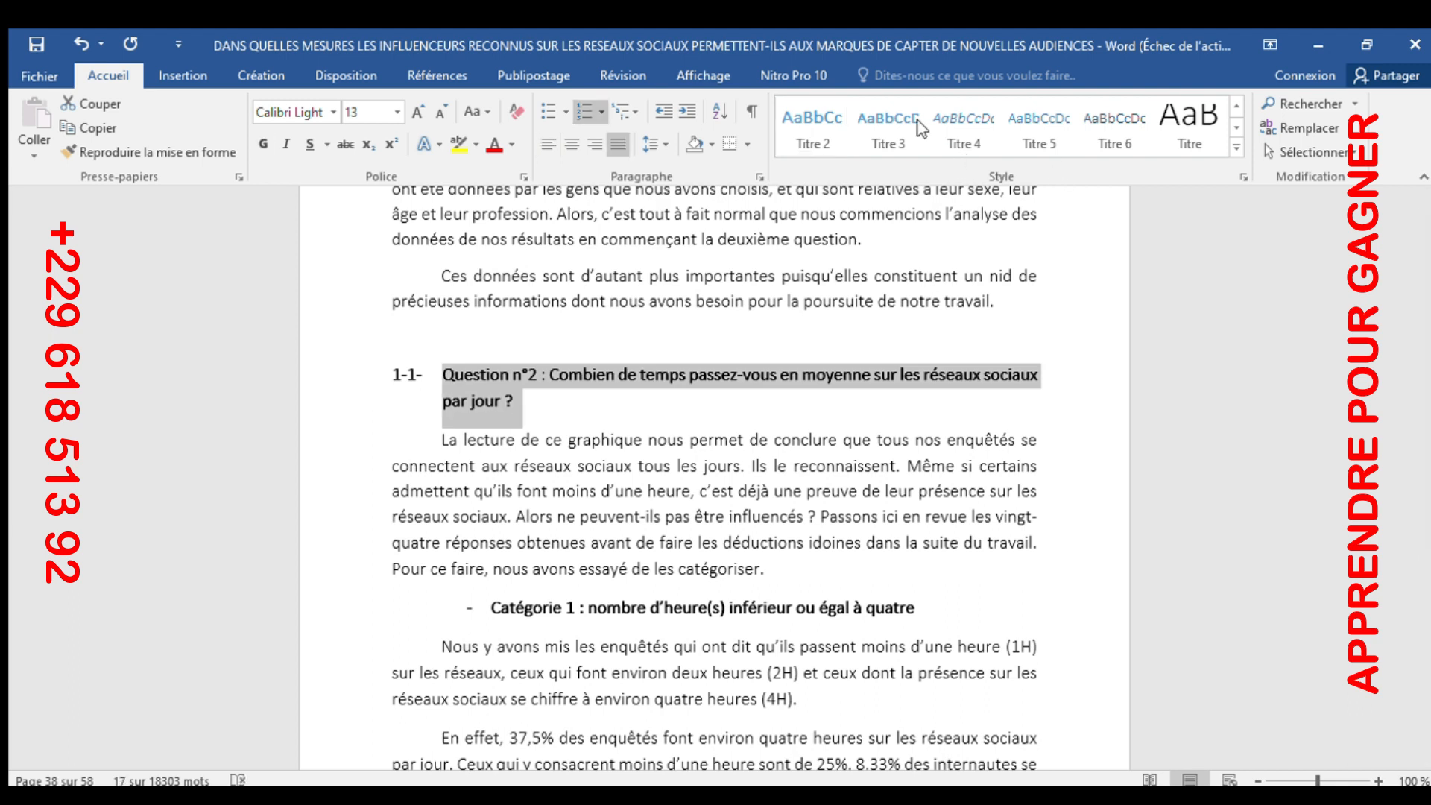
{"action": "left_click", "coordinate": [887, 128]}
{"action": "scroll", "coordinate": [538, 486], "scroll_direction": "down", "scroll_amount": 10}
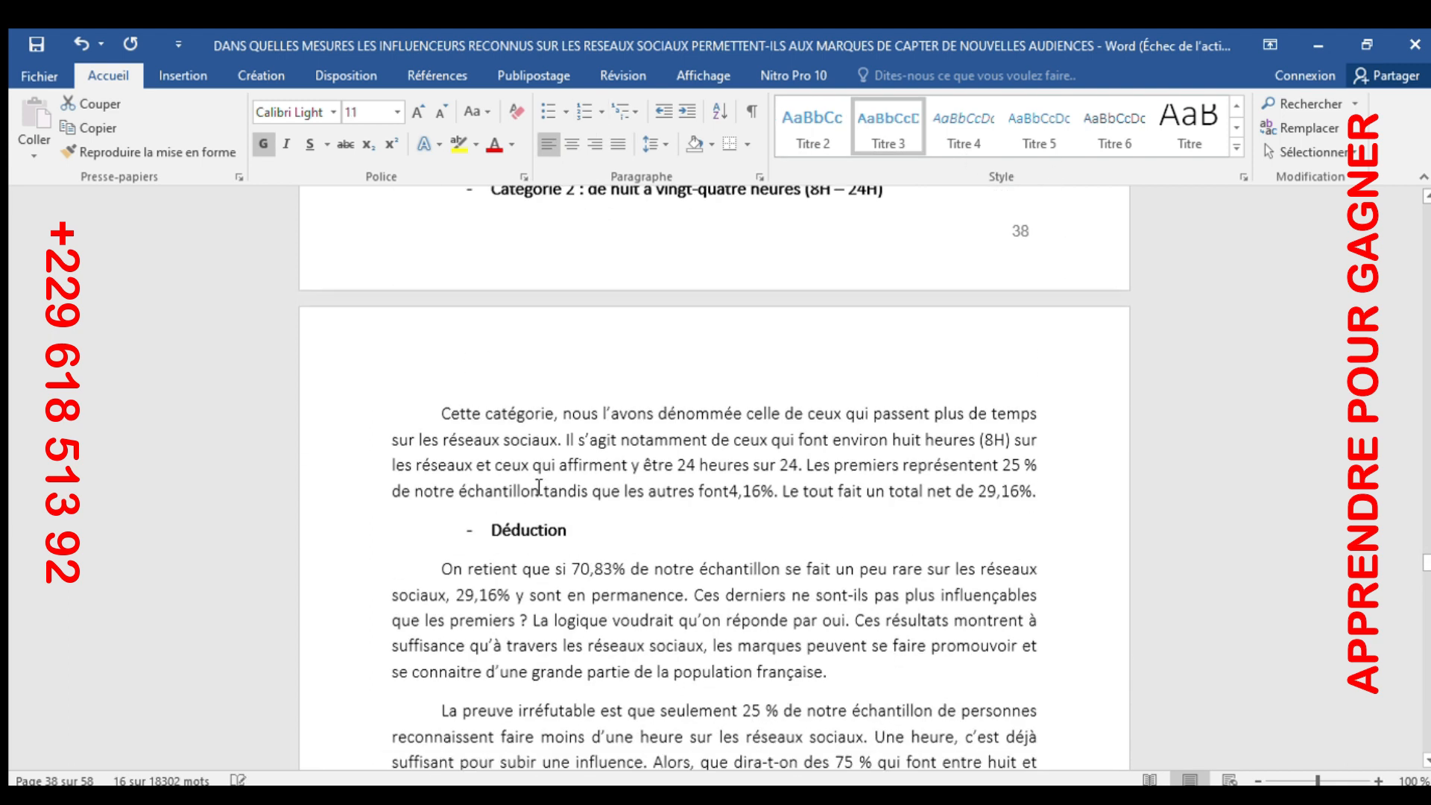
{"action": "scroll", "coordinate": [539, 486], "scroll_direction": "down", "scroll_amount": 10}
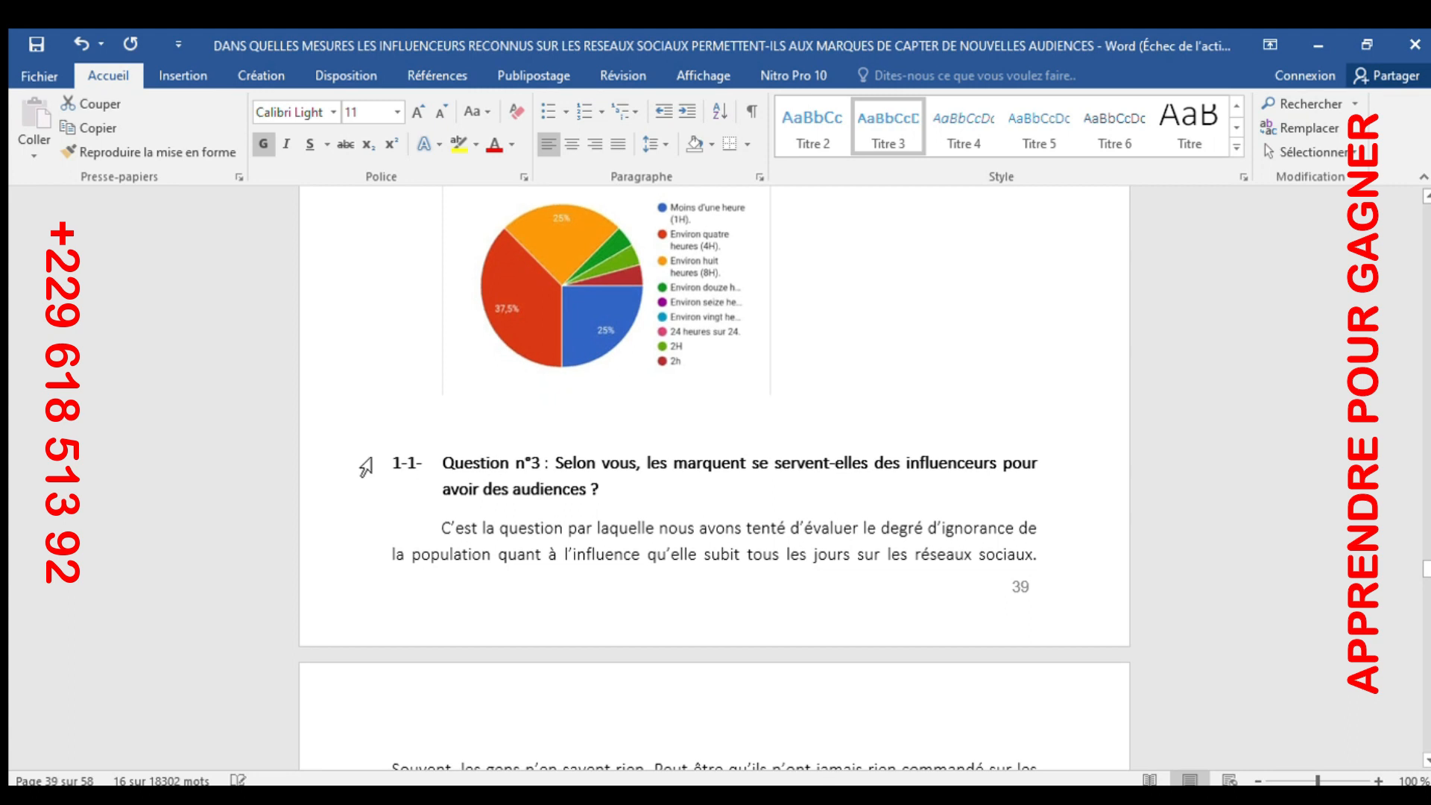
{"action": "left_click", "coordinate": [351, 492]}
{"action": "left_click", "coordinate": [358, 457]}
{"action": "left_click_drag", "start_coordinate": [364, 479], "coordinate": [365, 480]}
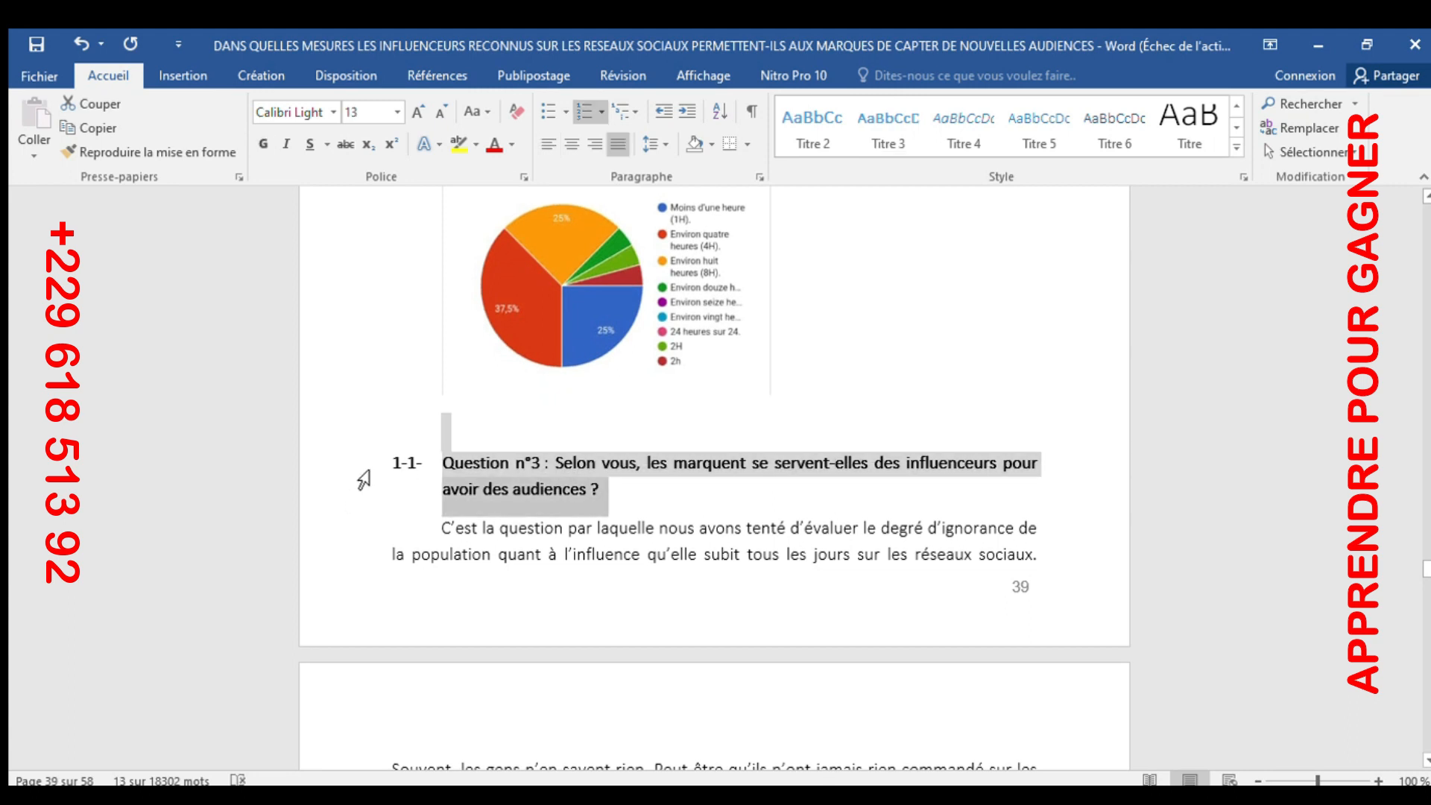
{"action": "double_click", "coordinate": [365, 480]}
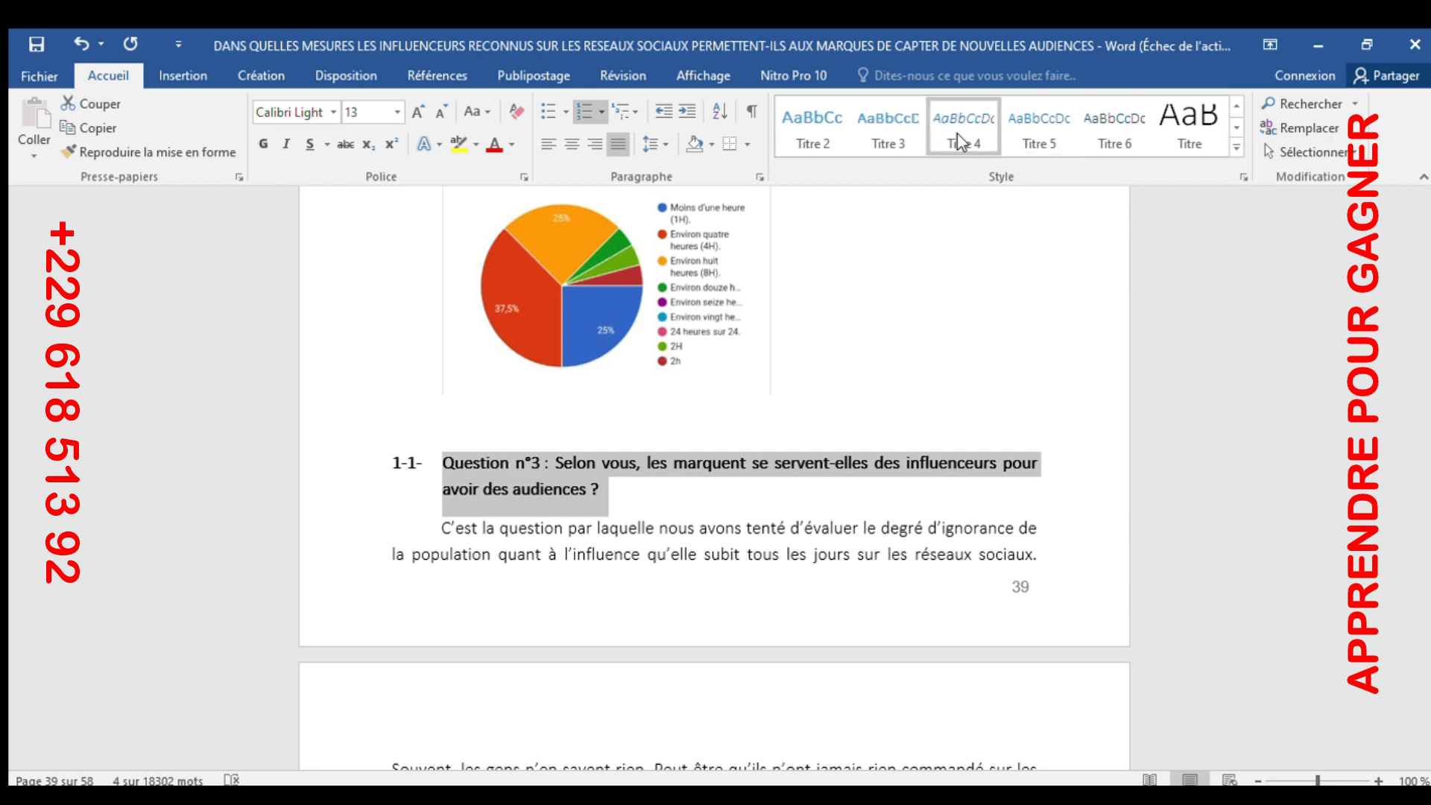
{"action": "left_click", "coordinate": [887, 131]}
Step: Apply the Titre 3 style to the whole two-line "Question n°4" heading on page 41
{"action": "scroll", "coordinate": [671, 477], "scroll_direction": "down", "scroll_amount": 8}
{"action": "scroll", "coordinate": [647, 494], "scroll_direction": "down", "scroll_amount": 15}
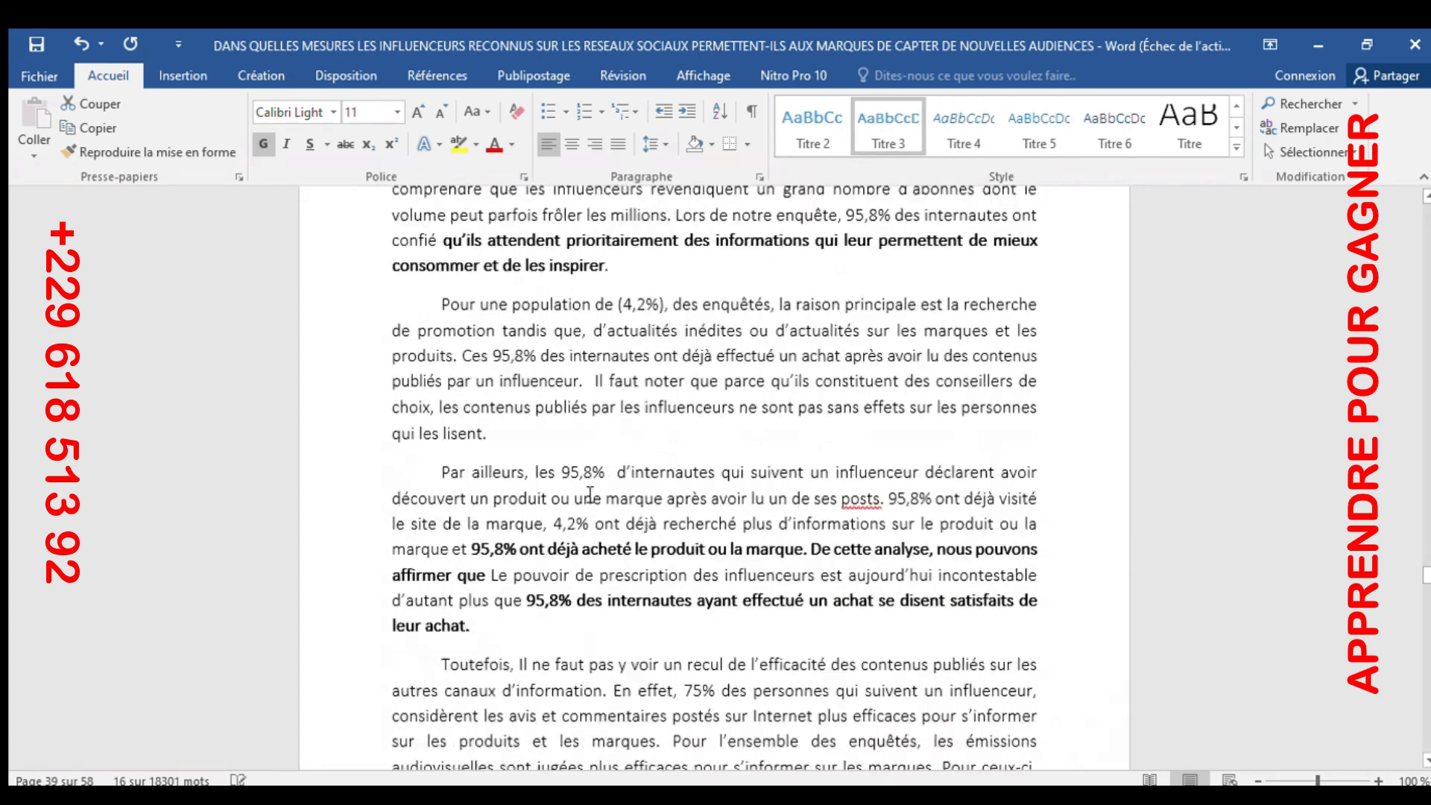
{"action": "scroll", "coordinate": [720, 544], "scroll_direction": "down", "scroll_amount": 6}
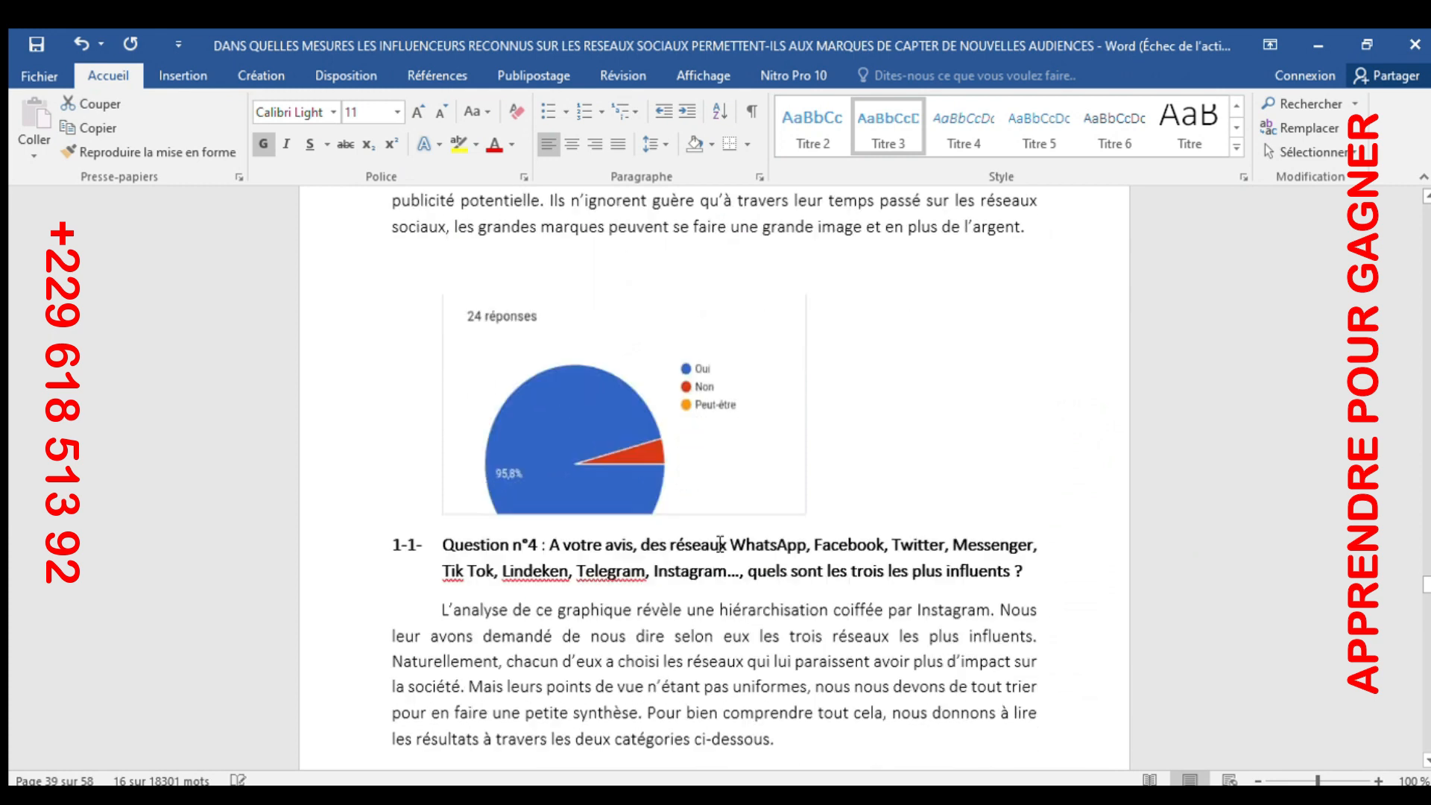
{"action": "left_click", "coordinate": [369, 441]}
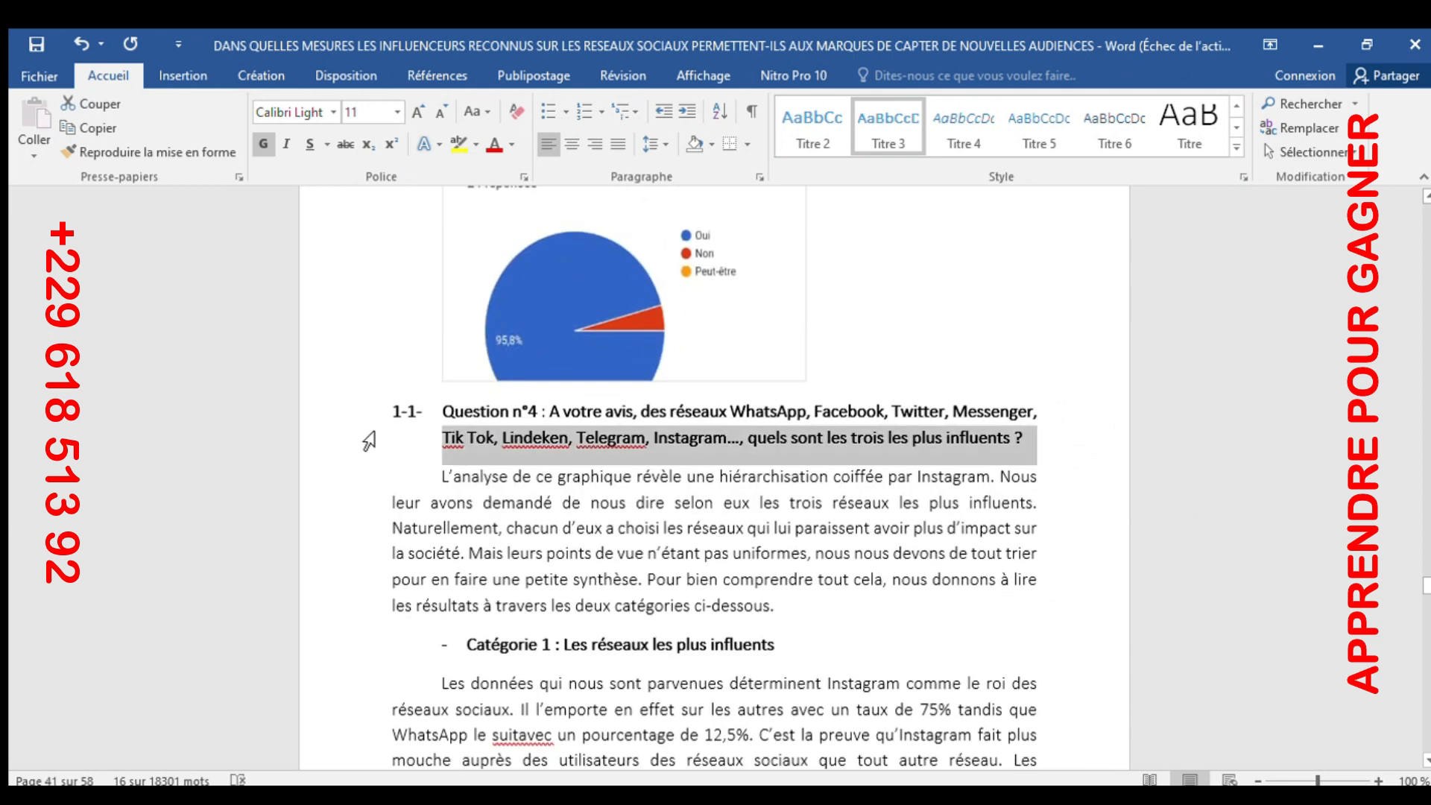
{"action": "left_click_drag", "start_coordinate": [369, 441], "coordinate": [359, 432]}
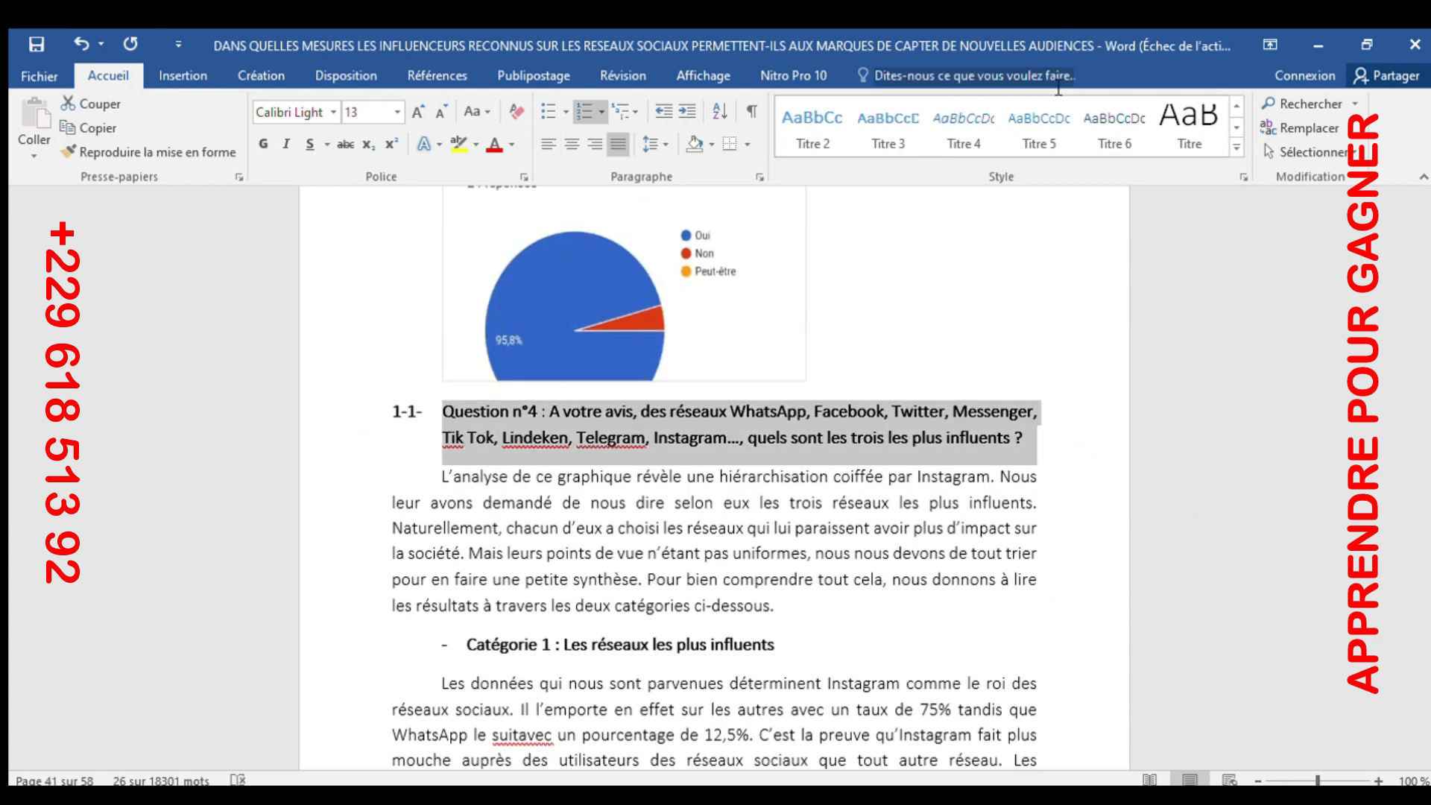
{"action": "left_click", "coordinate": [888, 126]}
Step: Apply the Titre 3 style to the "Question n°6" heading about purchase references on page 44
{"action": "scroll", "coordinate": [747, 410], "scroll_direction": "down", "scroll_amount": 15}
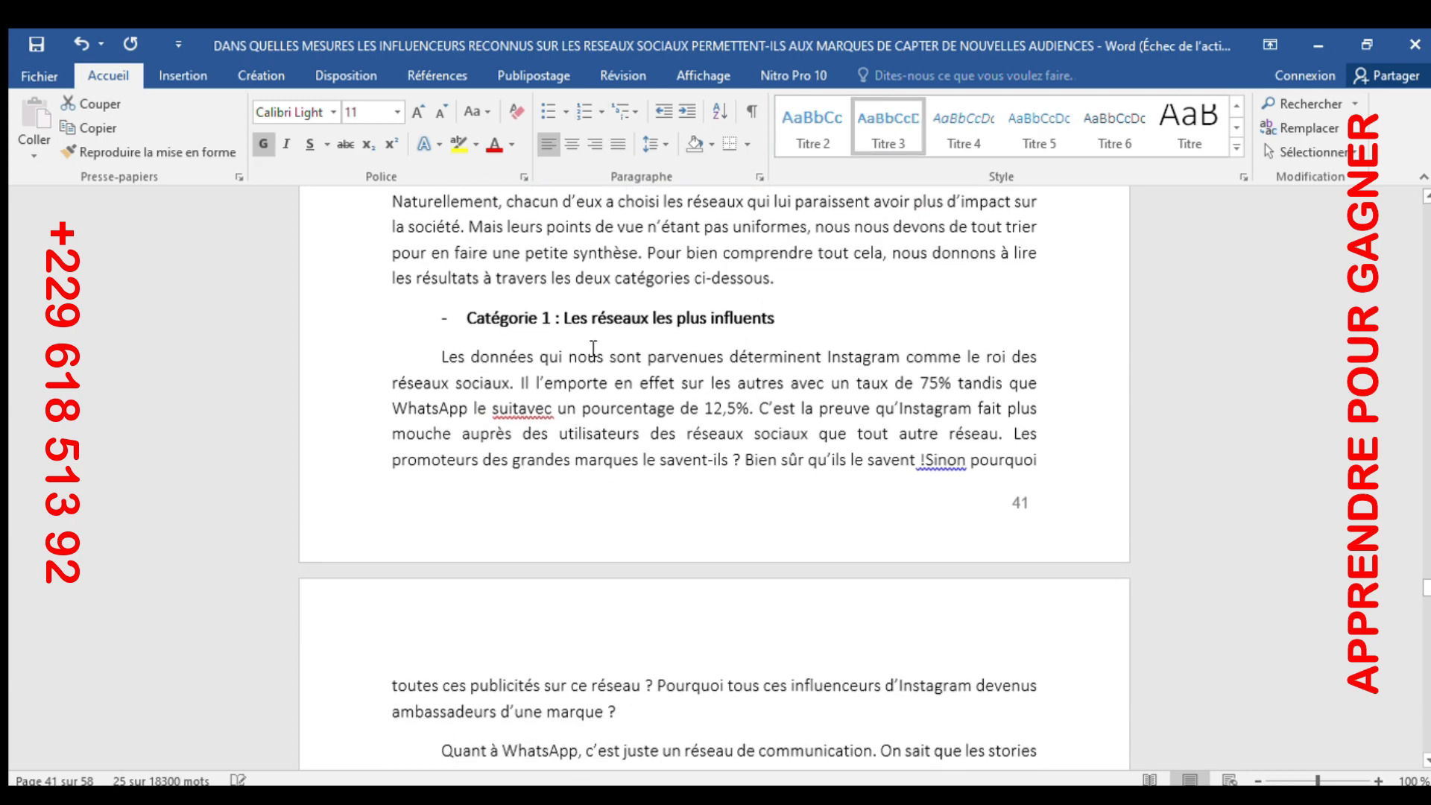
{"action": "scroll", "coordinate": [912, 538], "scroll_direction": "down", "scroll_amount": 15}
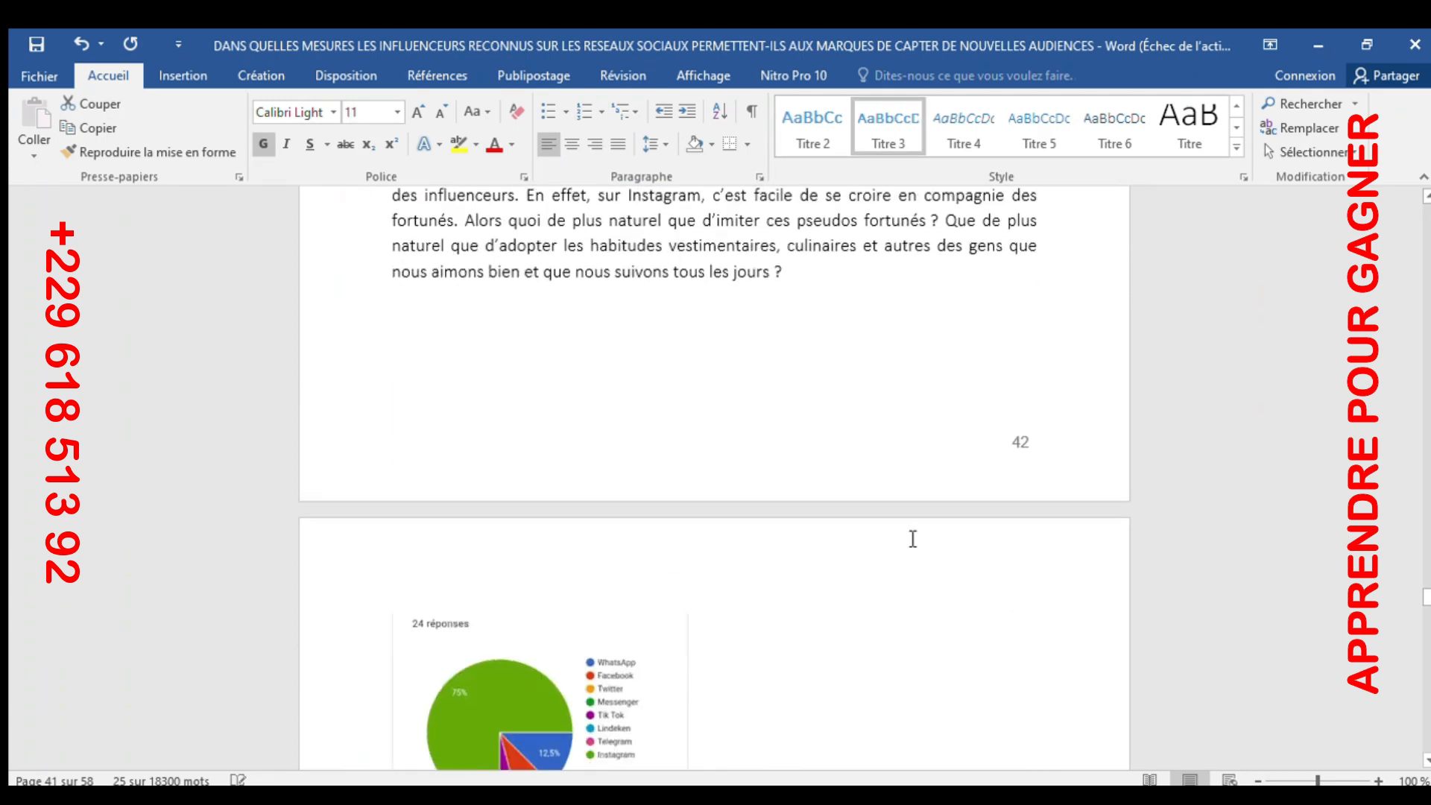
{"action": "scroll", "coordinate": [912, 538], "scroll_direction": "down", "scroll_amount": 15}
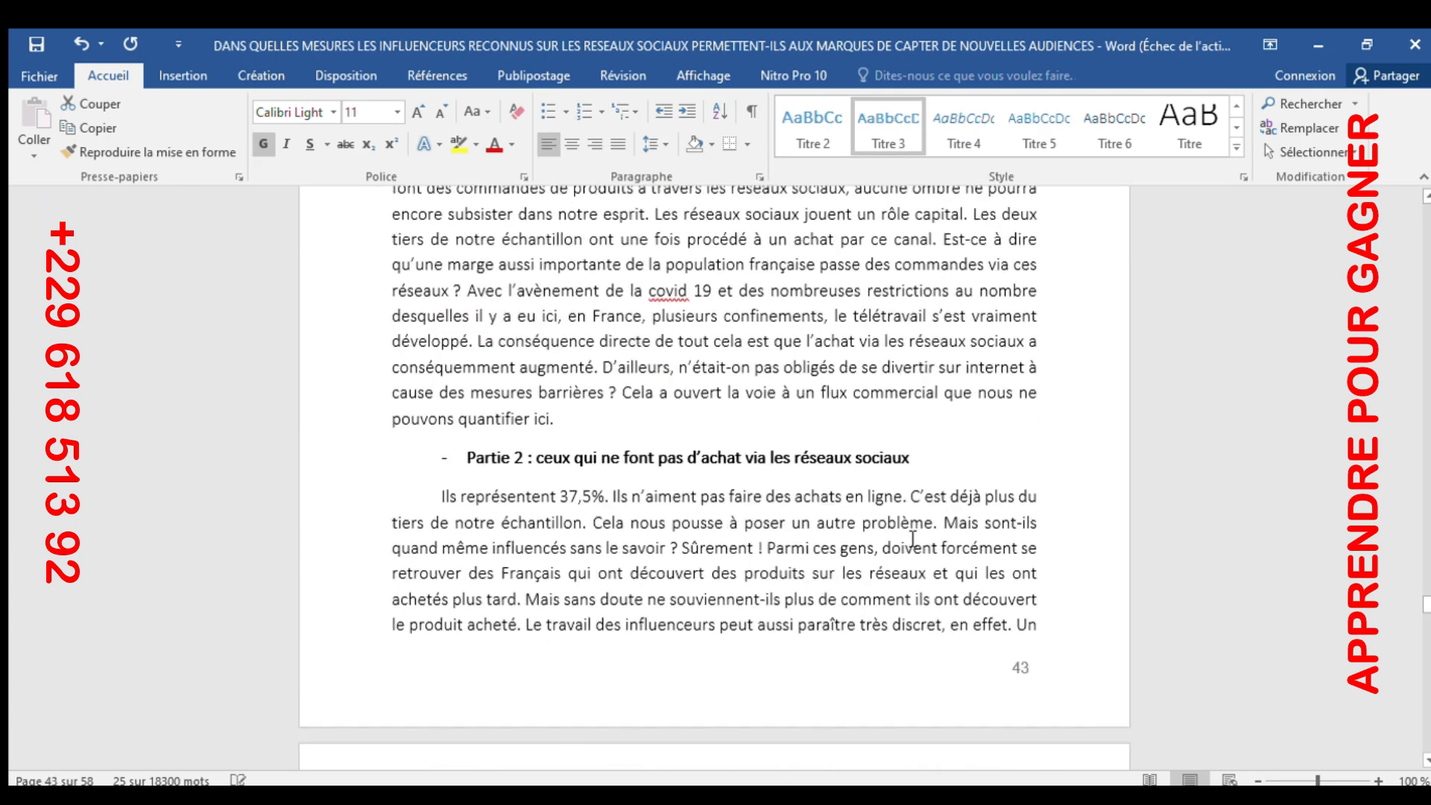
{"action": "scroll", "coordinate": [906, 535], "scroll_direction": "down", "scroll_amount": 5}
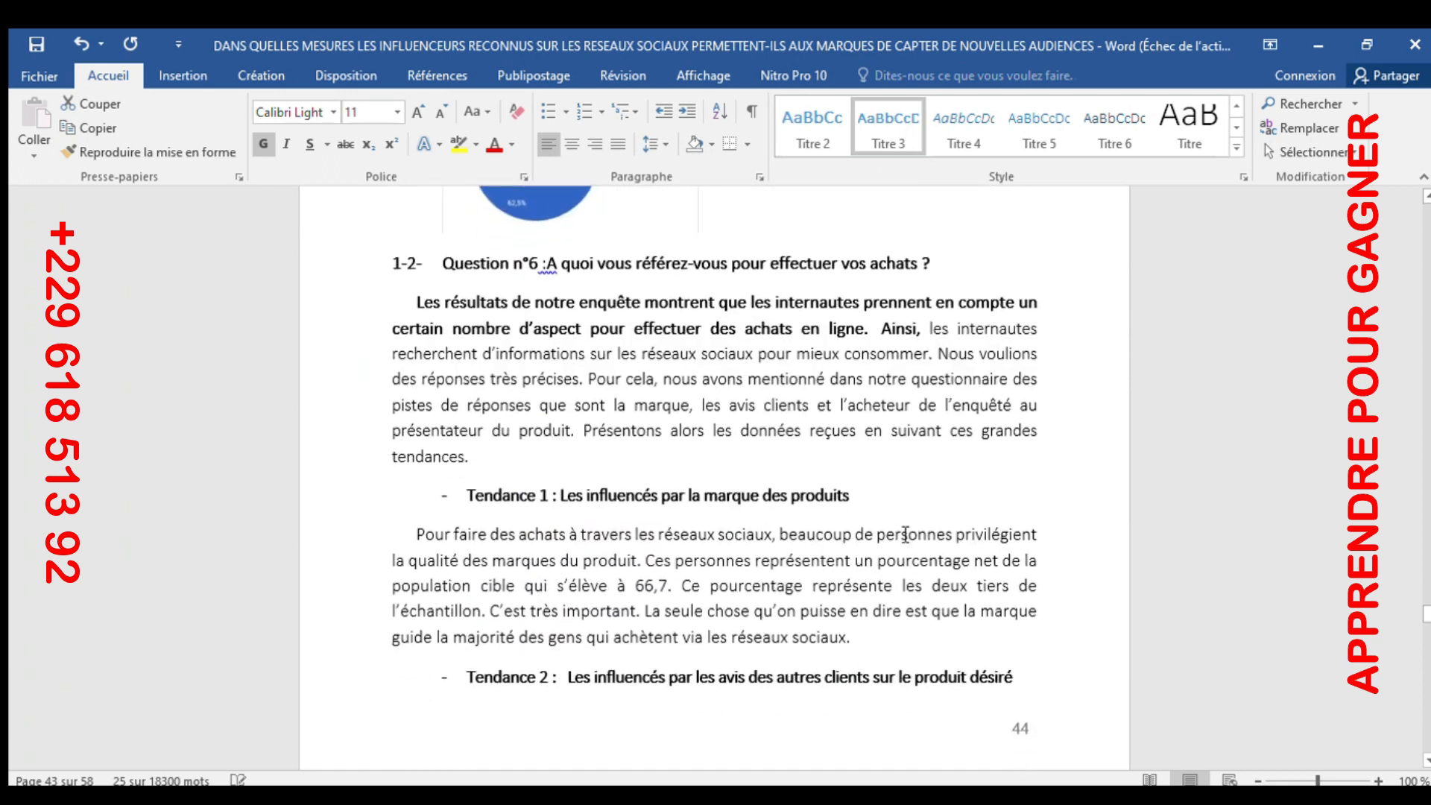
{"action": "left_click", "coordinate": [341, 245]}
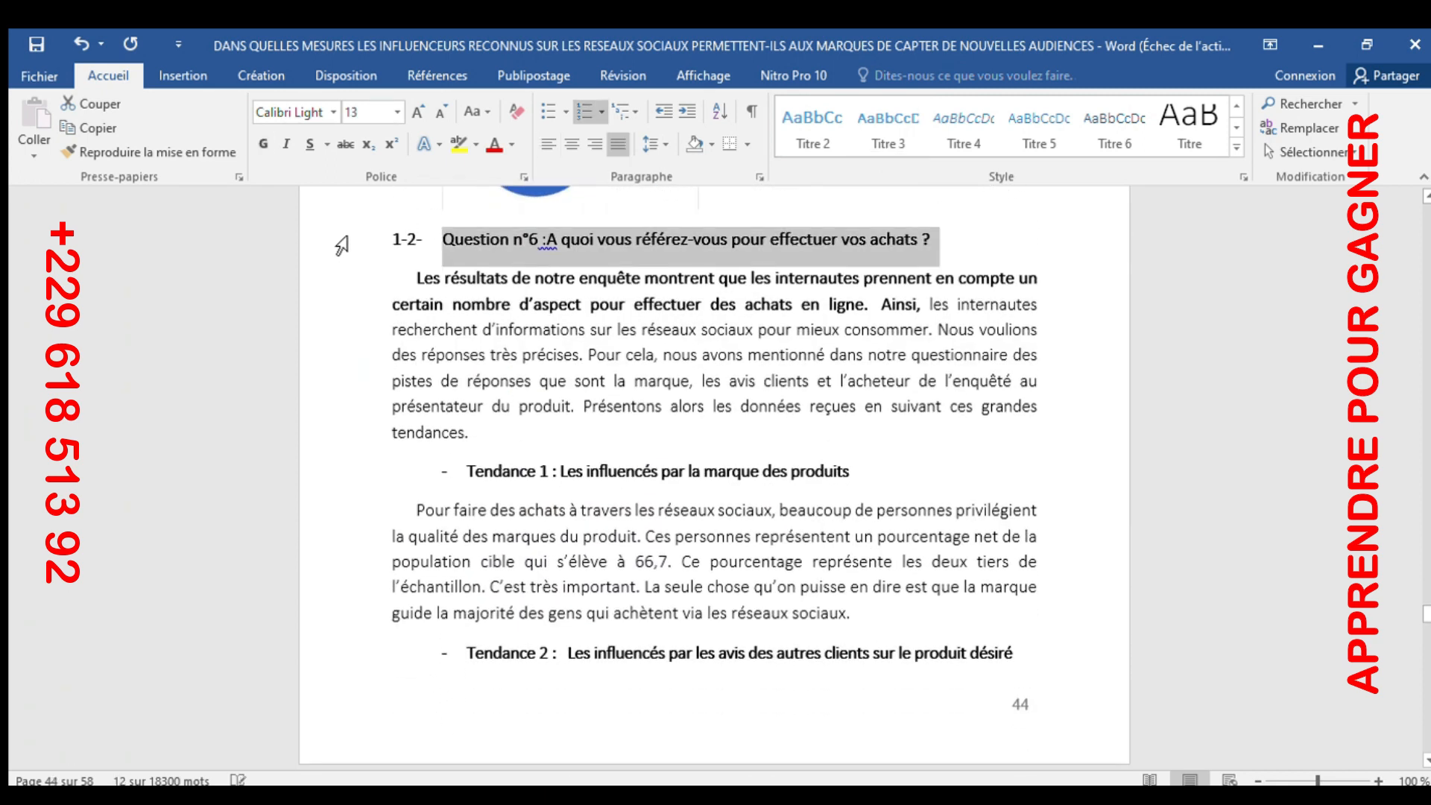
{"action": "left_click", "coordinate": [911, 123]}
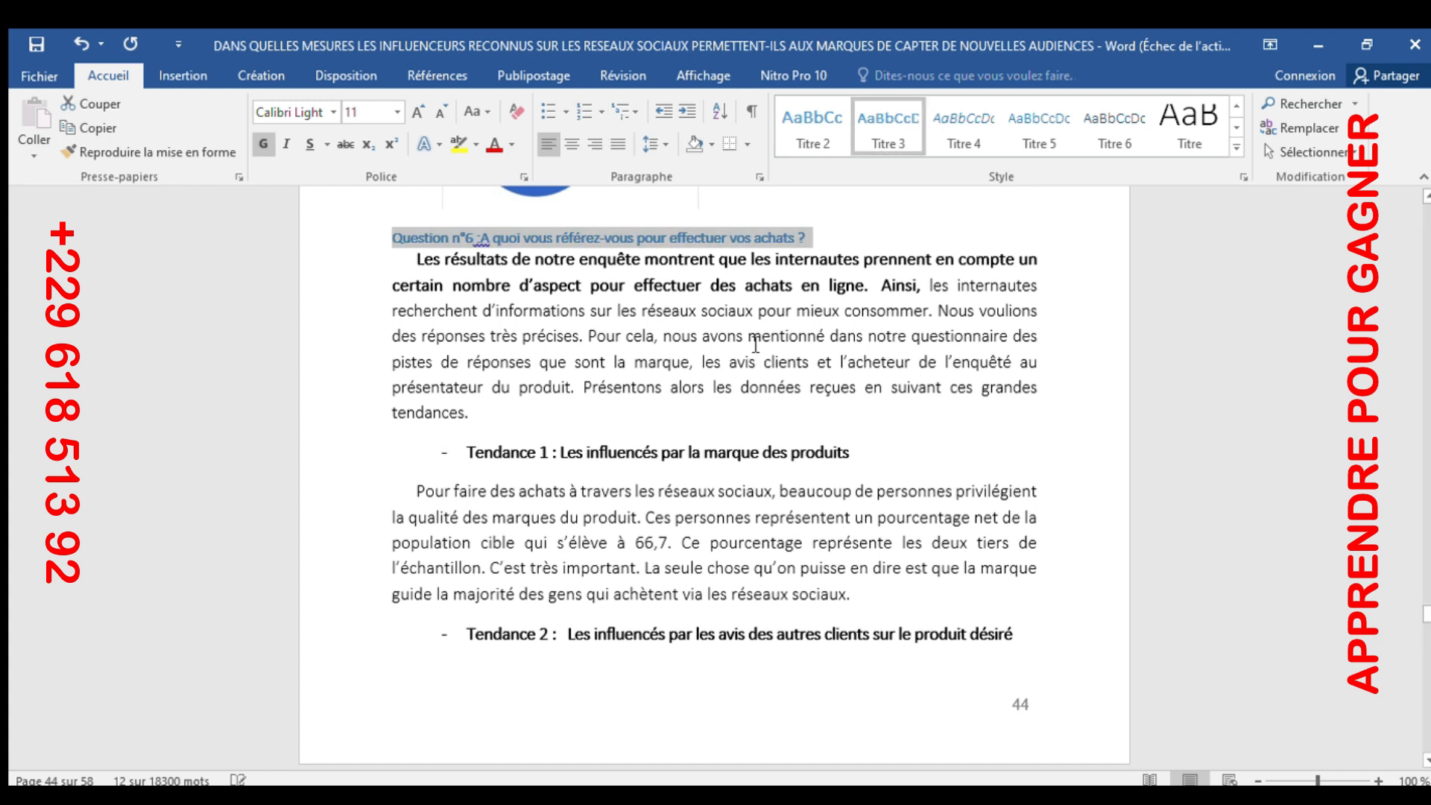
Step: Apply the Titre 3 style to the "Question n°8" heading about purchase rhythm on page 46
{"action": "scroll", "coordinate": [738, 450], "scroll_direction": "down", "scroll_amount": 13}
{"action": "scroll", "coordinate": [558, 391], "scroll_direction": "down", "scroll_amount": 12}
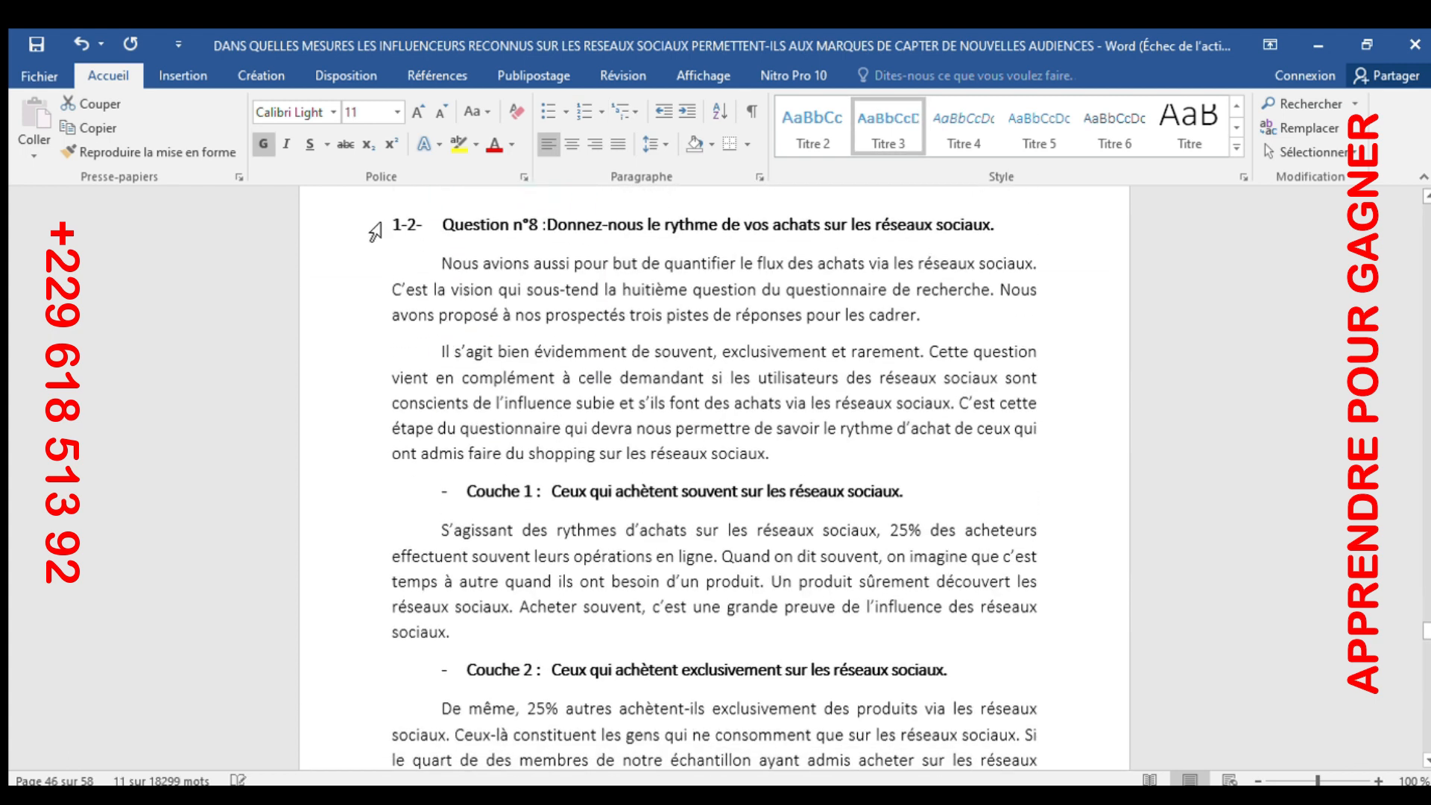
{"action": "left_click", "coordinate": [375, 232]}
{"action": "left_click", "coordinate": [887, 134]}
Step: Apply the Titre 3 style to the "Question n°9" heading about product quality on page 47
{"action": "scroll", "coordinate": [614, 601], "scroll_direction": "down", "scroll_amount": 14}
{"action": "scroll", "coordinate": [614, 601], "scroll_direction": "down", "scroll_amount": 10}
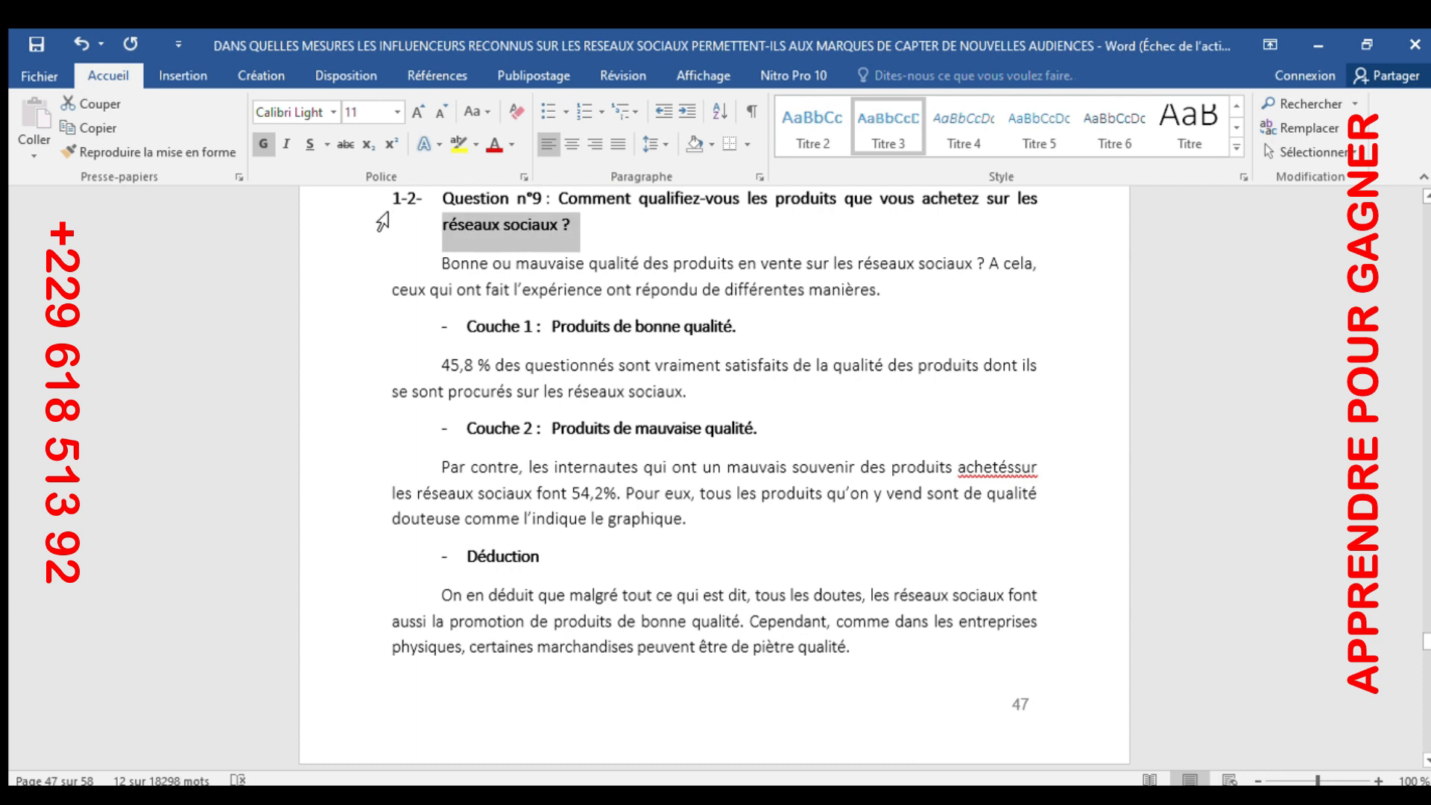
{"action": "double_click", "coordinate": [384, 216]}
{"action": "left_click", "coordinate": [887, 134]}
Step: Apply the Titre 3 style to the "Question n°10" heading below the pie chart on page 48
{"action": "scroll", "coordinate": [501, 518], "scroll_direction": "down", "scroll_amount": 8}
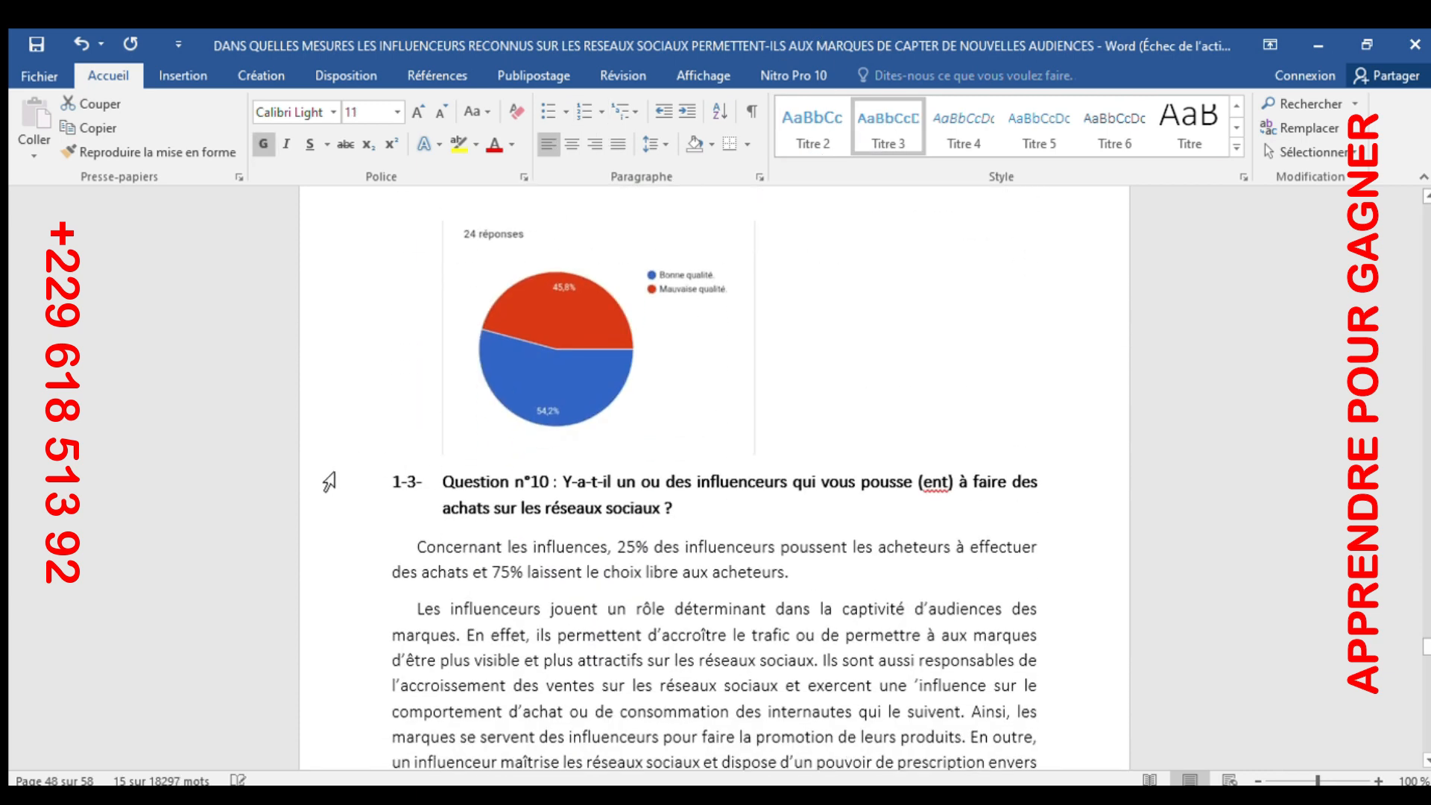
{"action": "left_click", "coordinate": [358, 513]}
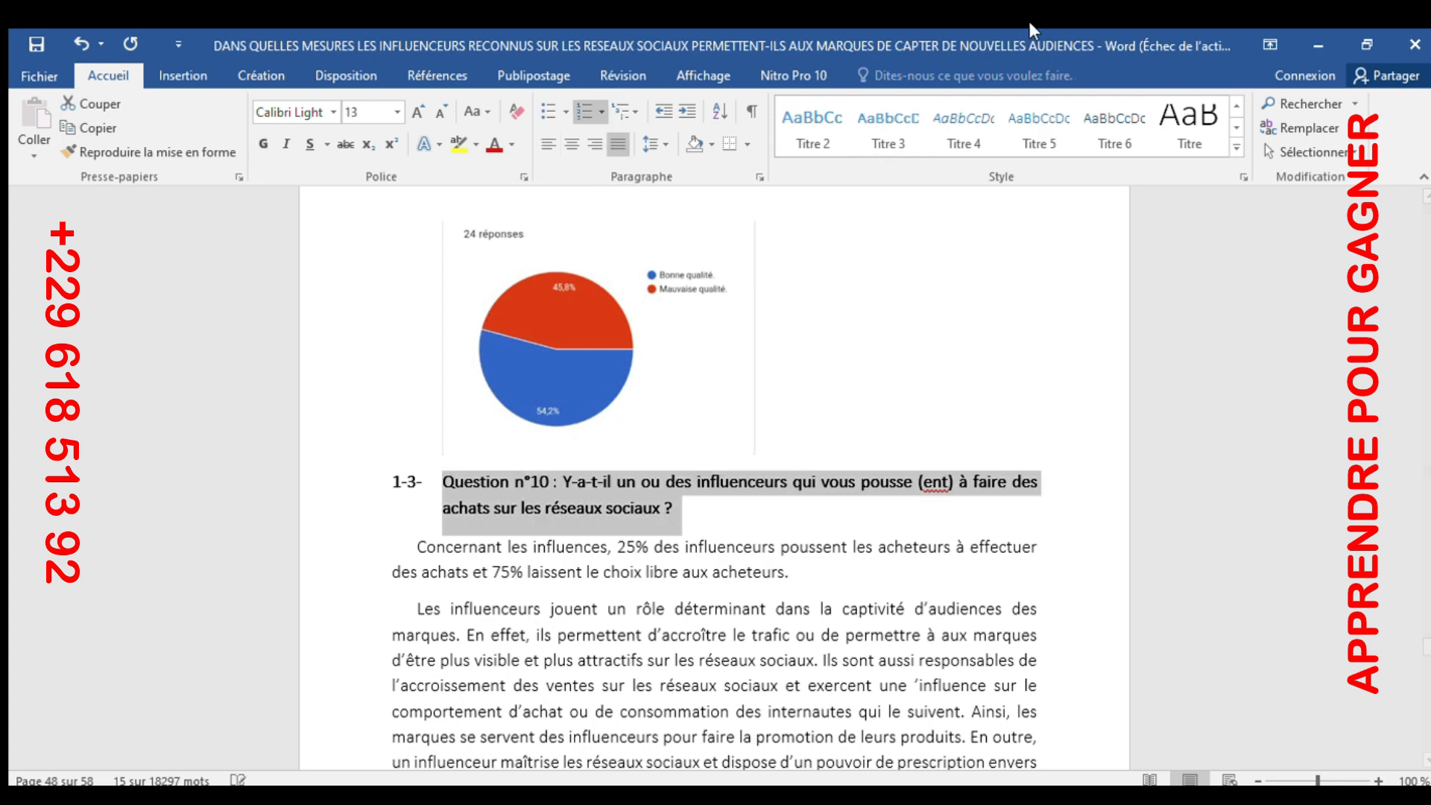
{"action": "left_click", "coordinate": [887, 130]}
Step: Apply the Titre 2 style to the "Discussion" and "Les influenceurs : ambassadeurs de votre marque." headings on page 52
{"action": "scroll", "coordinate": [790, 470], "scroll_direction": "down", "scroll_amount": 20}
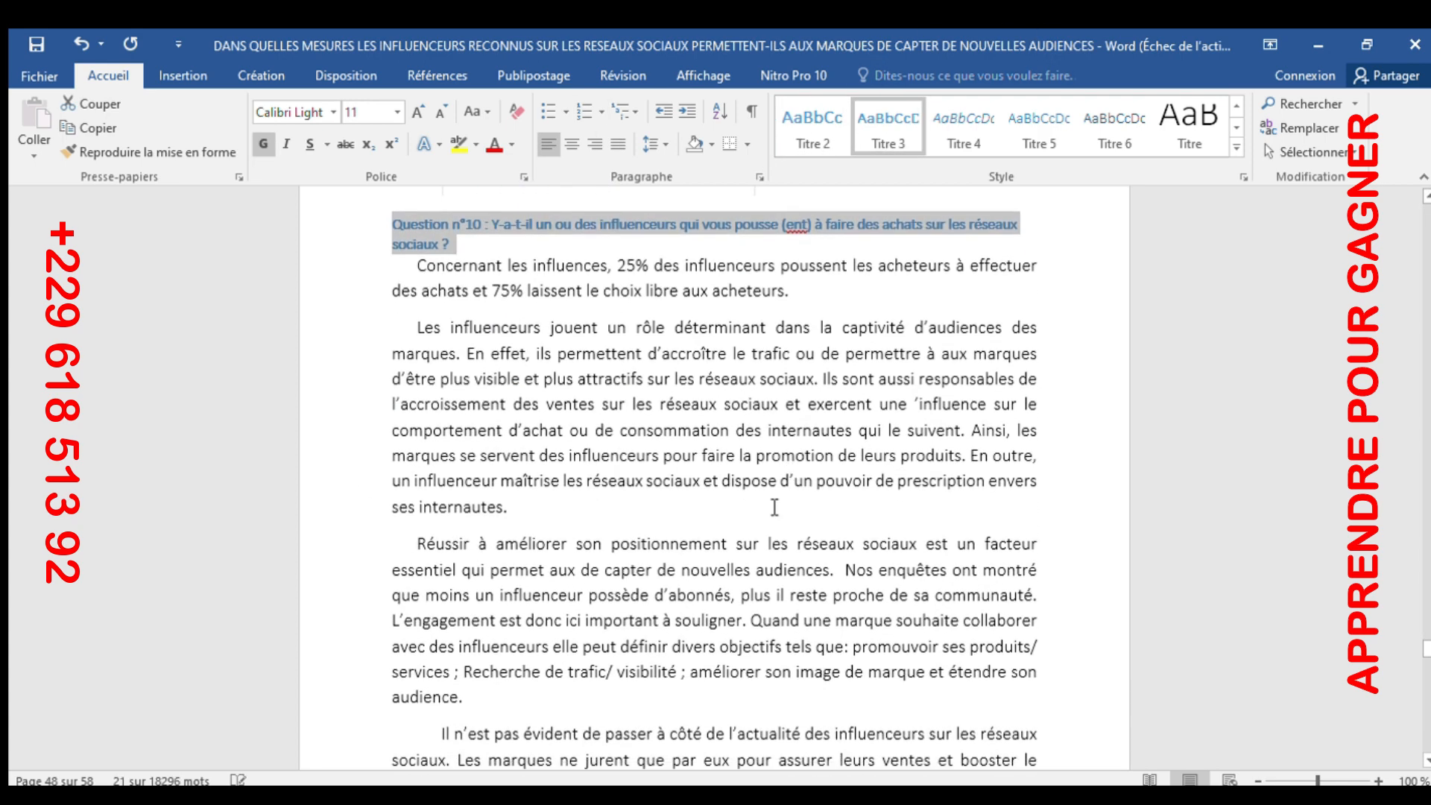
{"action": "scroll", "coordinate": [952, 533], "scroll_direction": "down", "scroll_amount": 20}
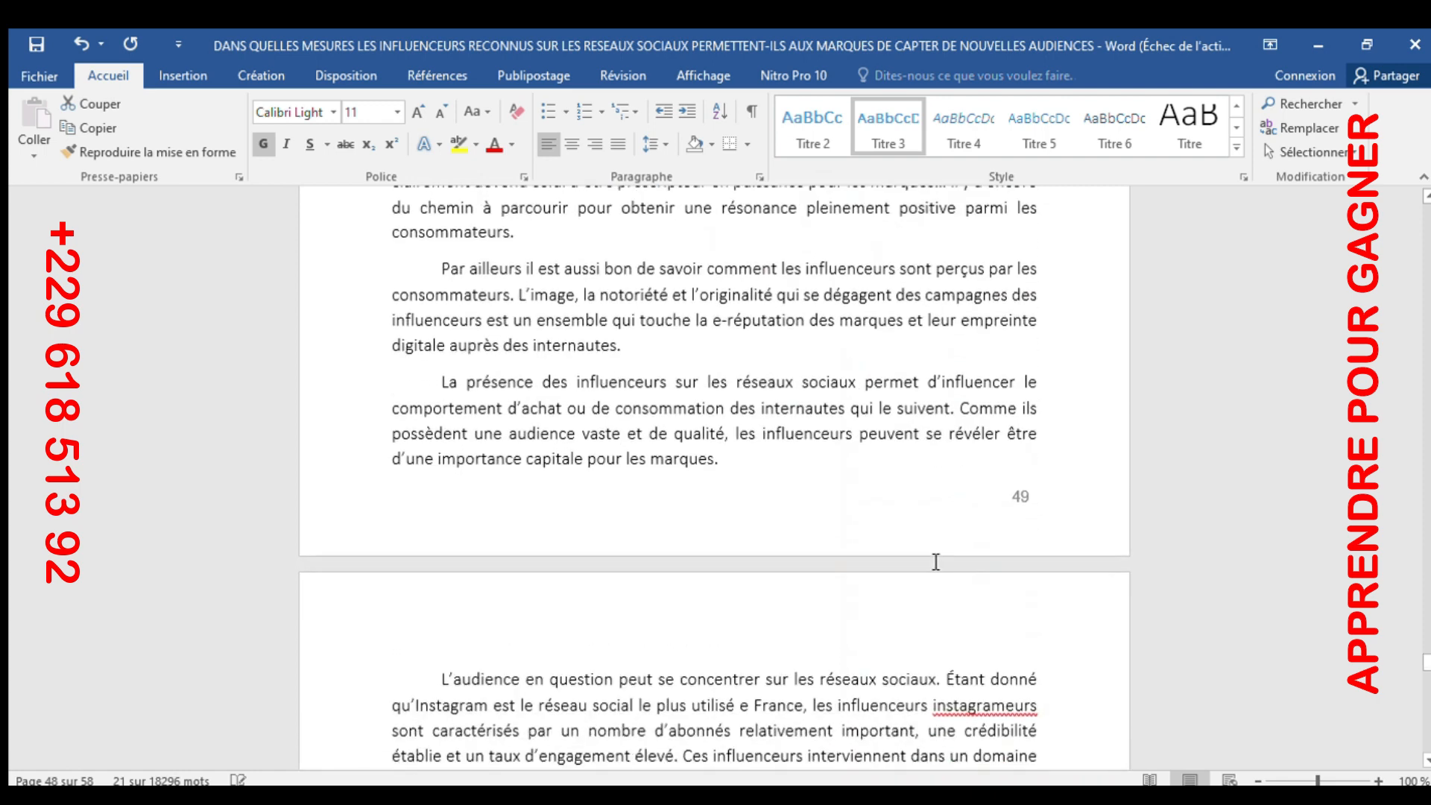
{"action": "scroll", "coordinate": [901, 506], "scroll_direction": "down", "scroll_amount": 20}
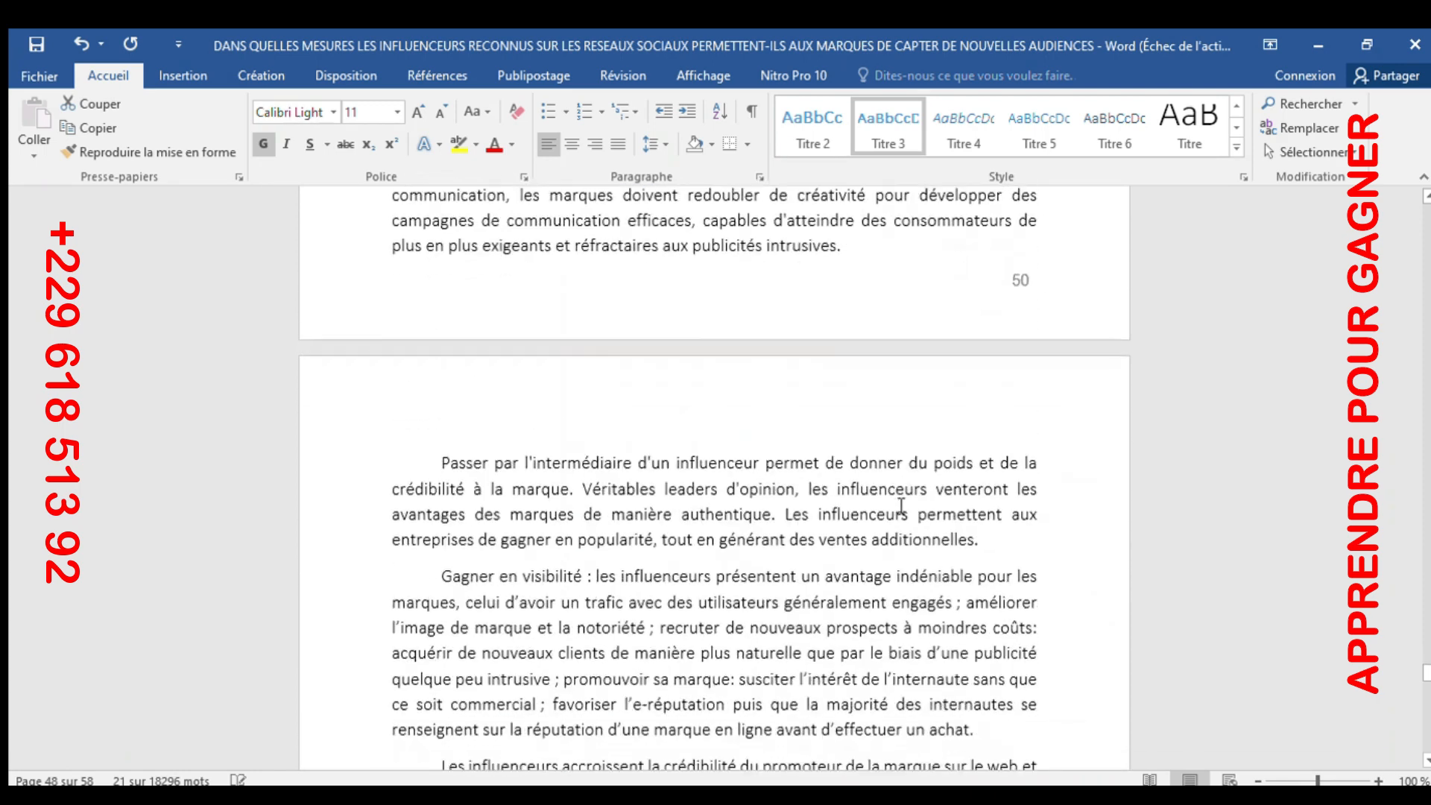
{"action": "scroll", "coordinate": [892, 496], "scroll_direction": "down", "scroll_amount": 12}
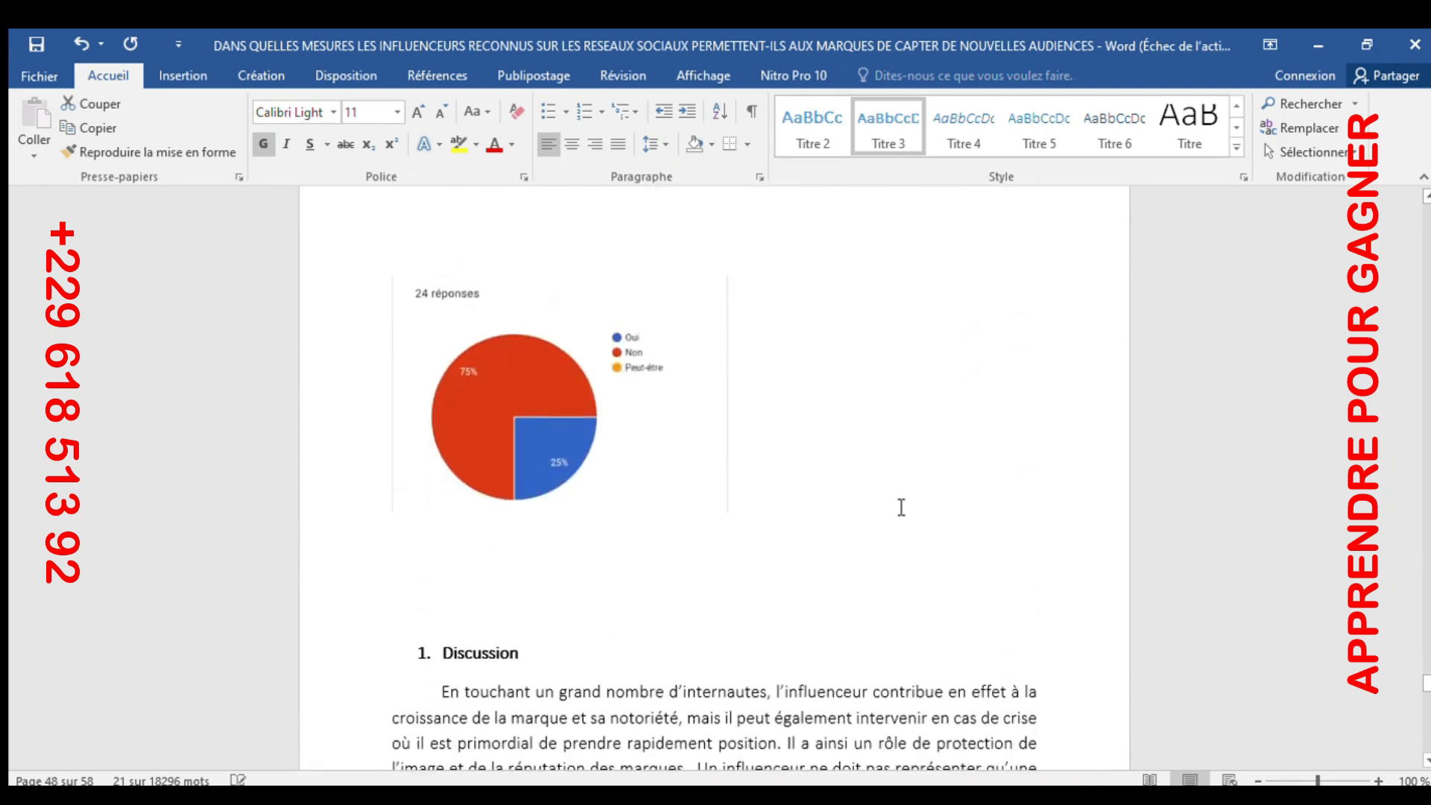
{"action": "scroll", "coordinate": [507, 419], "scroll_direction": "up", "scroll_amount": 2}
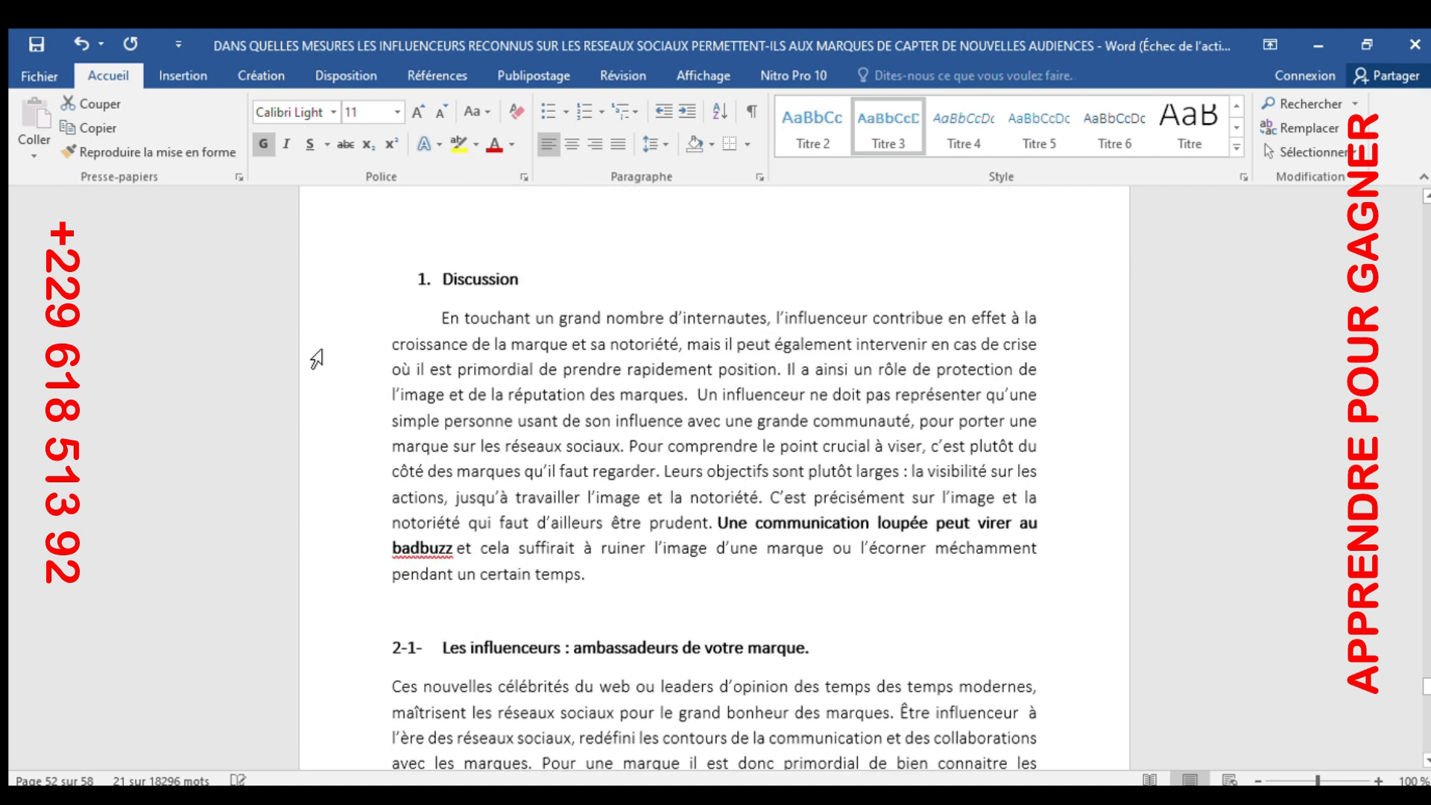
{"action": "left_click", "coordinate": [370, 287]}
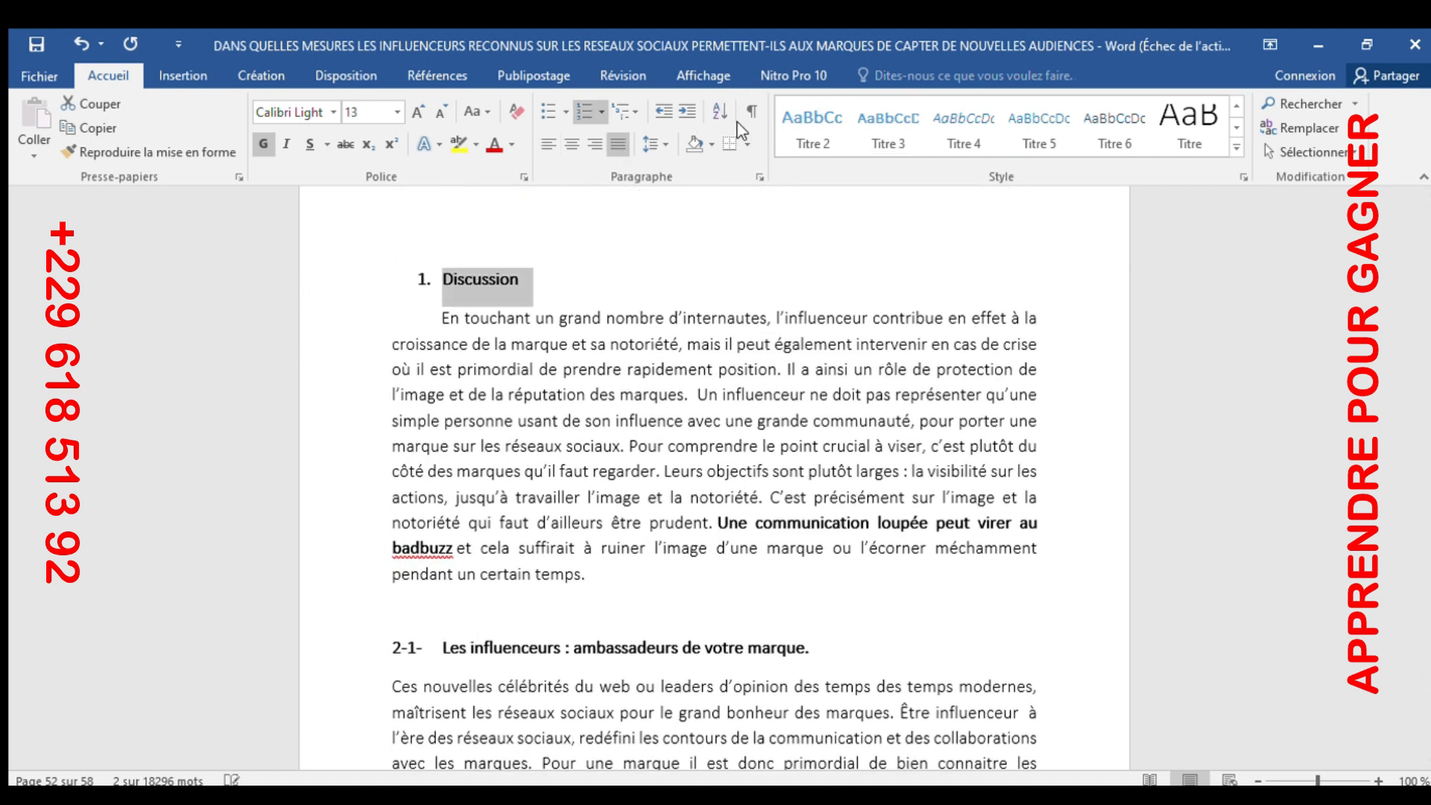
{"action": "left_click", "coordinate": [883, 134]}
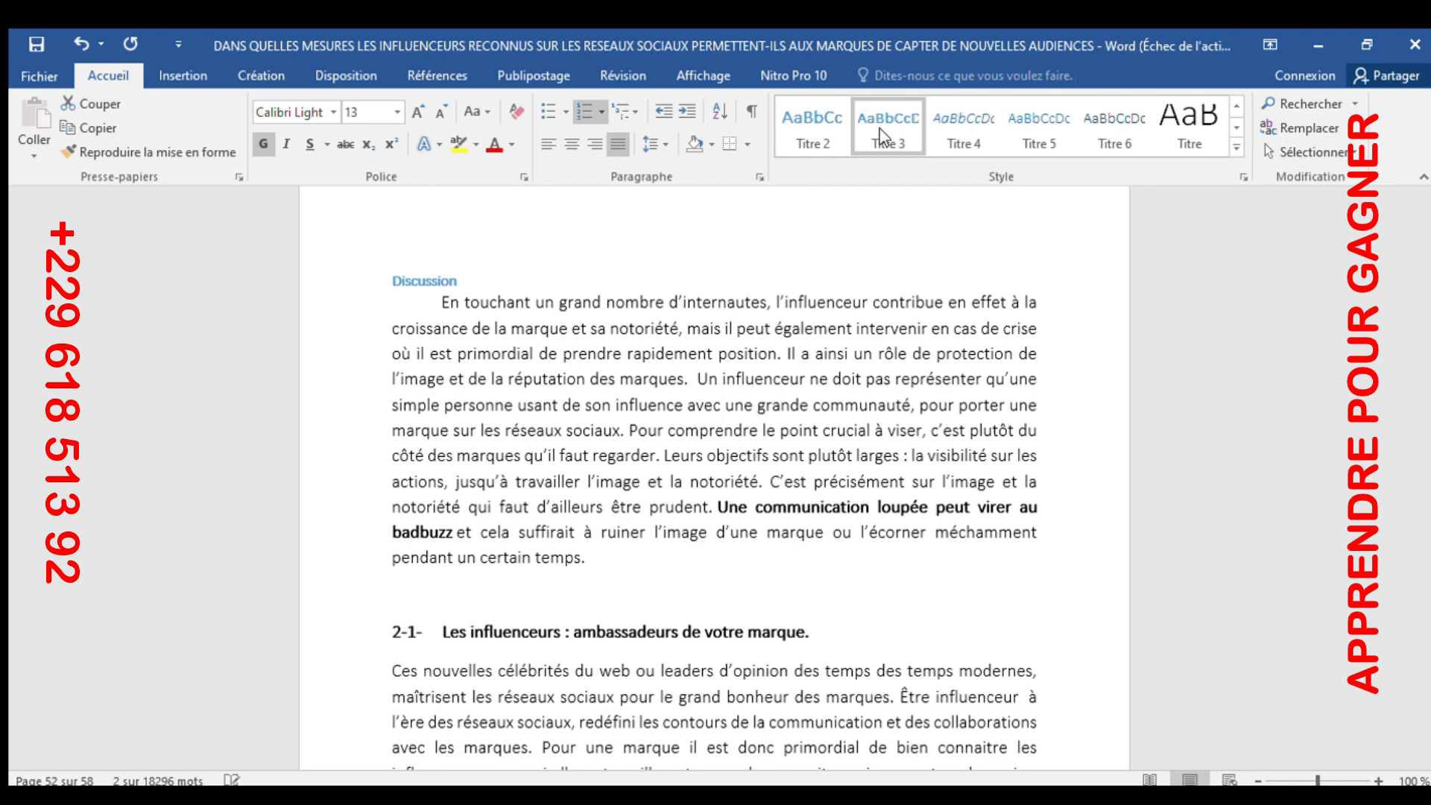
{"action": "left_click", "coordinate": [884, 134]}
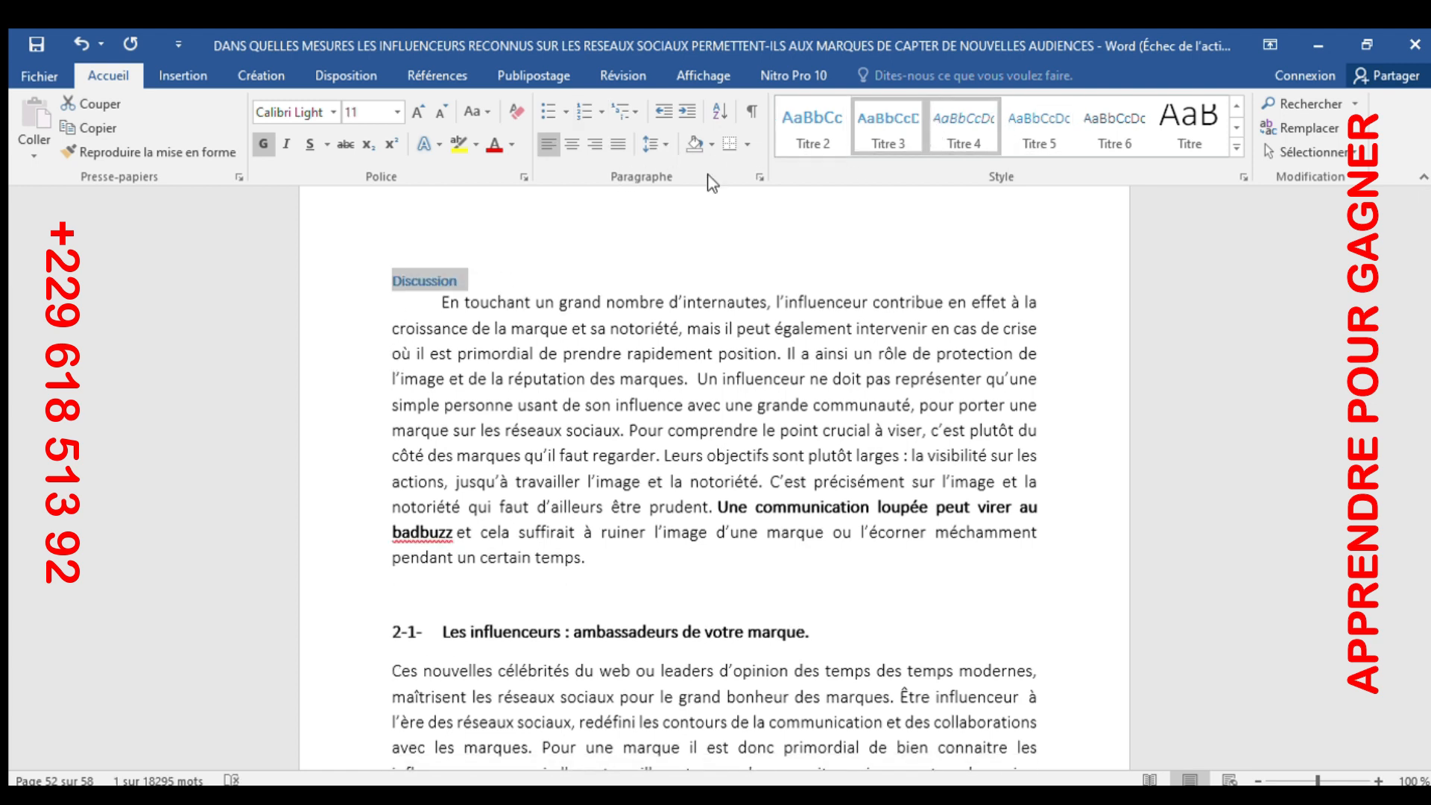
{"action": "left_click", "coordinate": [813, 127]}
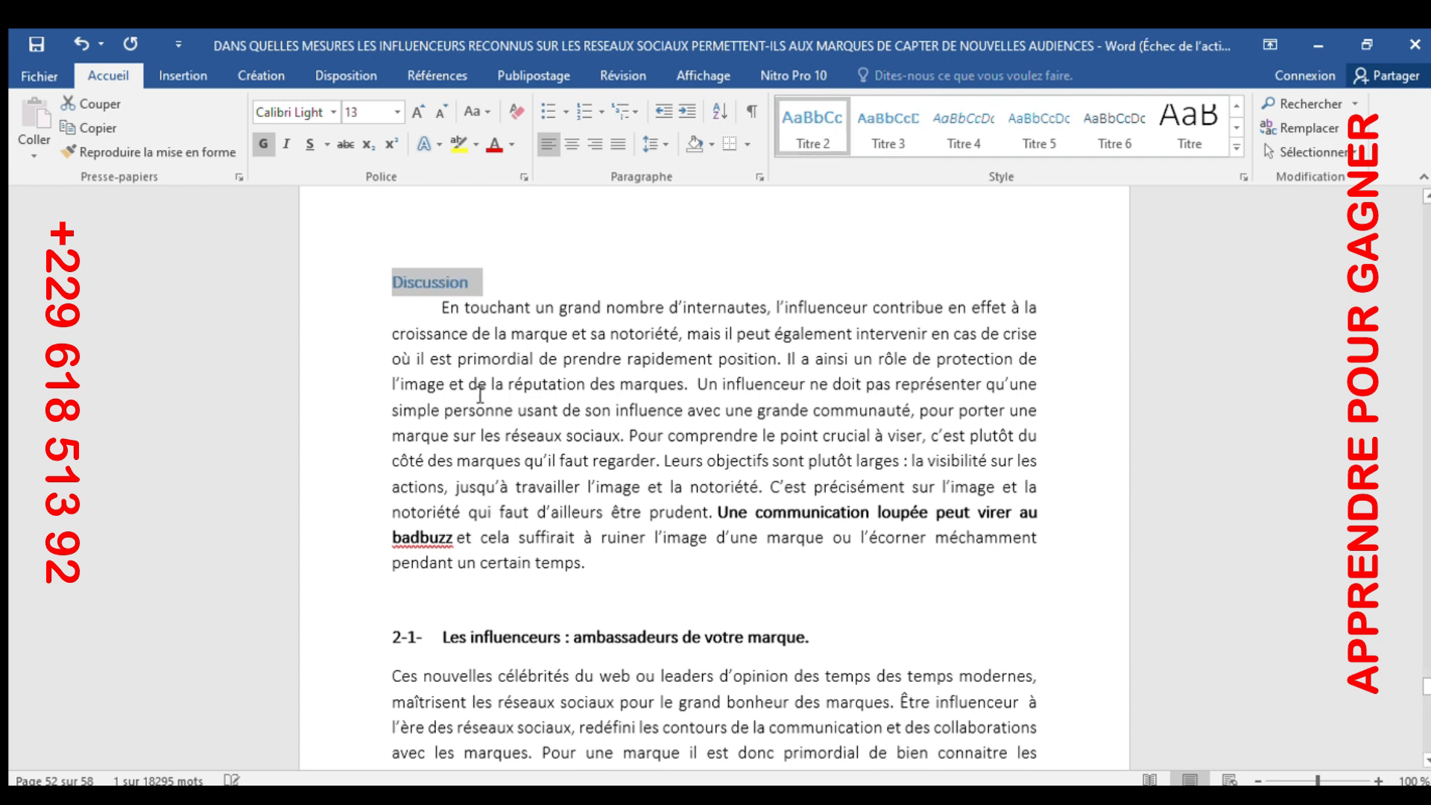
{"action": "left_click", "coordinate": [346, 635]}
{"action": "left_click", "coordinate": [829, 135]}
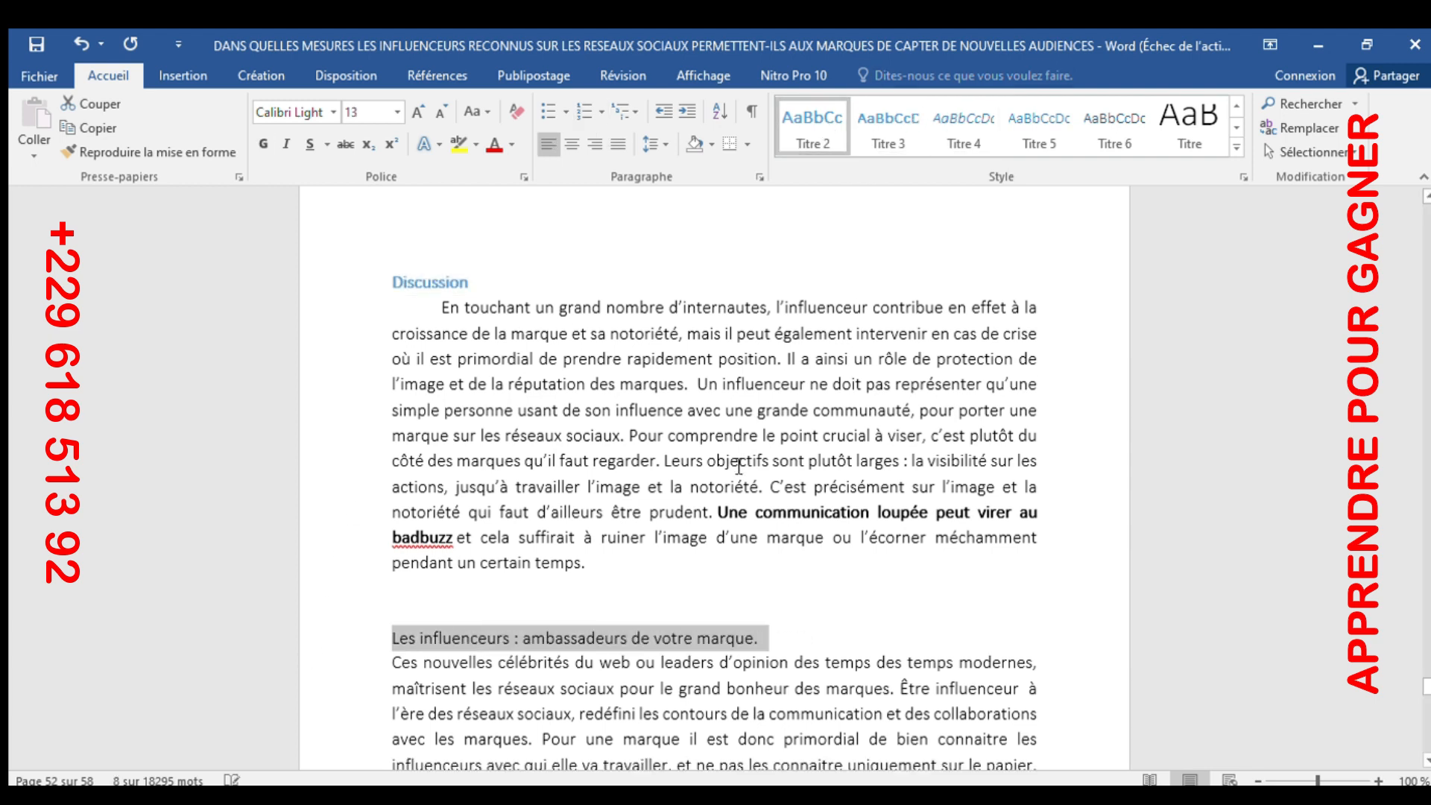
Step: Apply the Titre 4 style to the "L'instagrameur" heading on page 52 and the "Les blogueurs" heading on page 53
{"action": "scroll", "coordinate": [738, 466], "scroll_direction": "down", "scroll_amount": 5}
{"action": "left_click", "coordinate": [369, 452]}
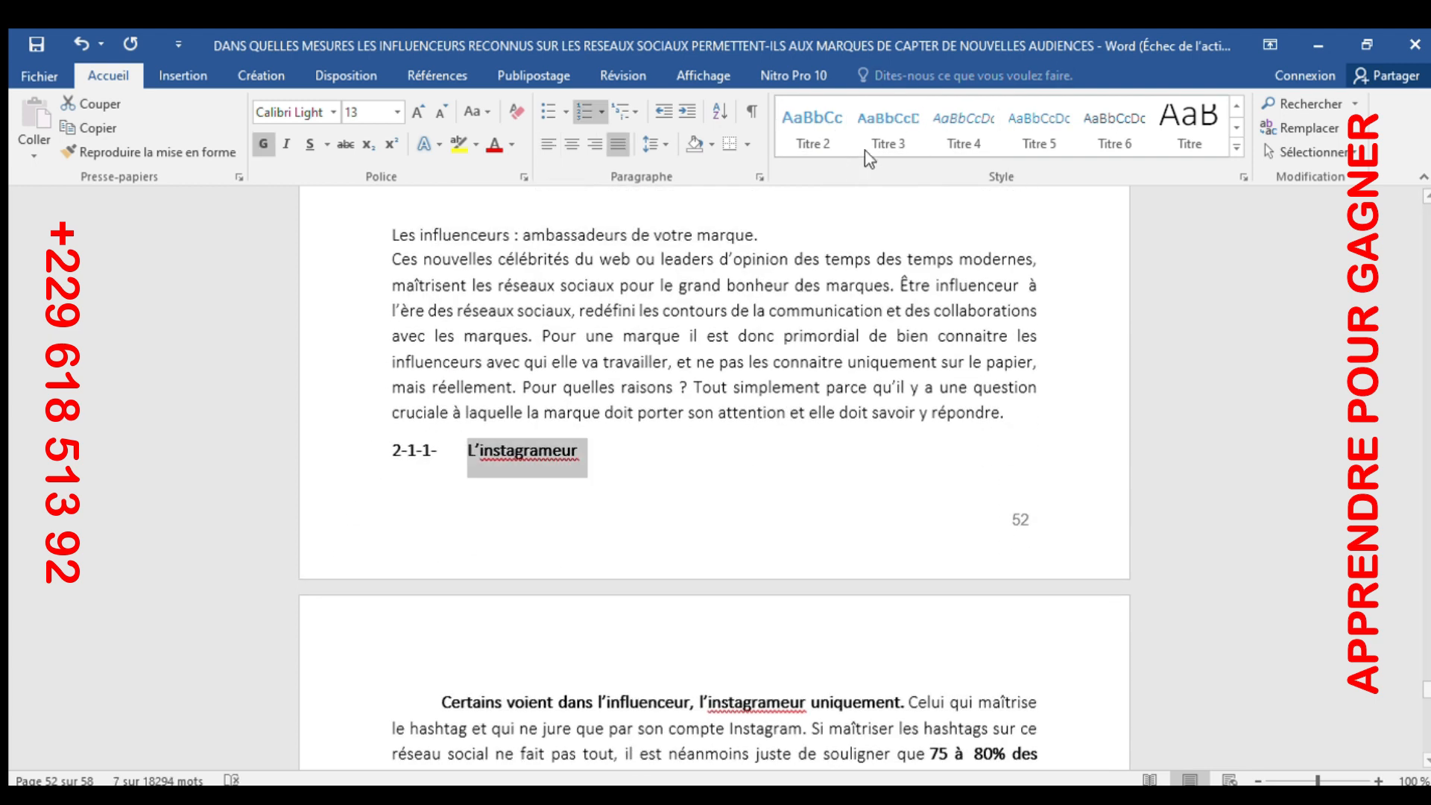
{"action": "left_click", "coordinate": [938, 125]}
{"action": "scroll", "coordinate": [443, 559], "scroll_direction": "down", "scroll_amount": 6}
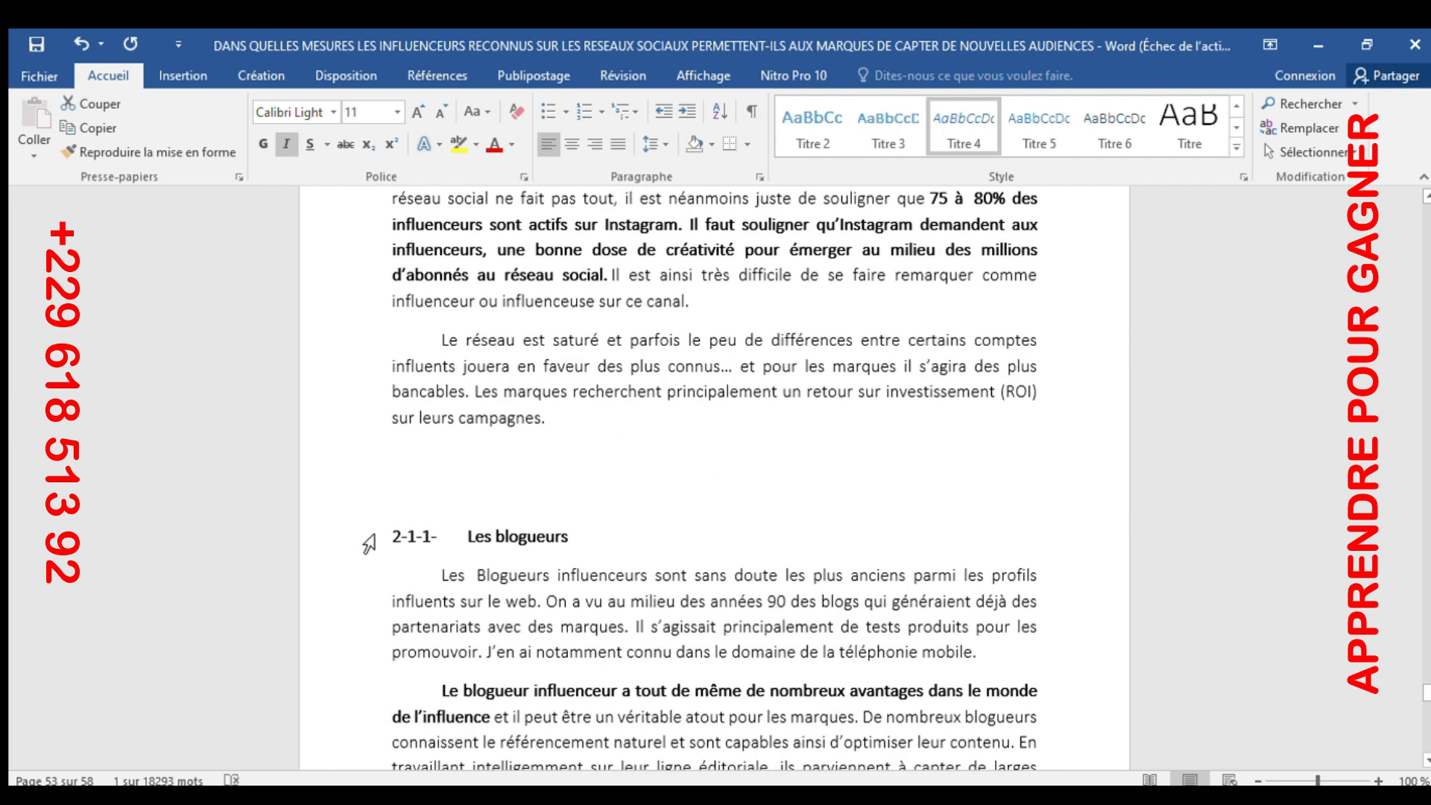
{"action": "left_click", "coordinate": [368, 543]}
{"action": "left_click", "coordinate": [959, 113]}
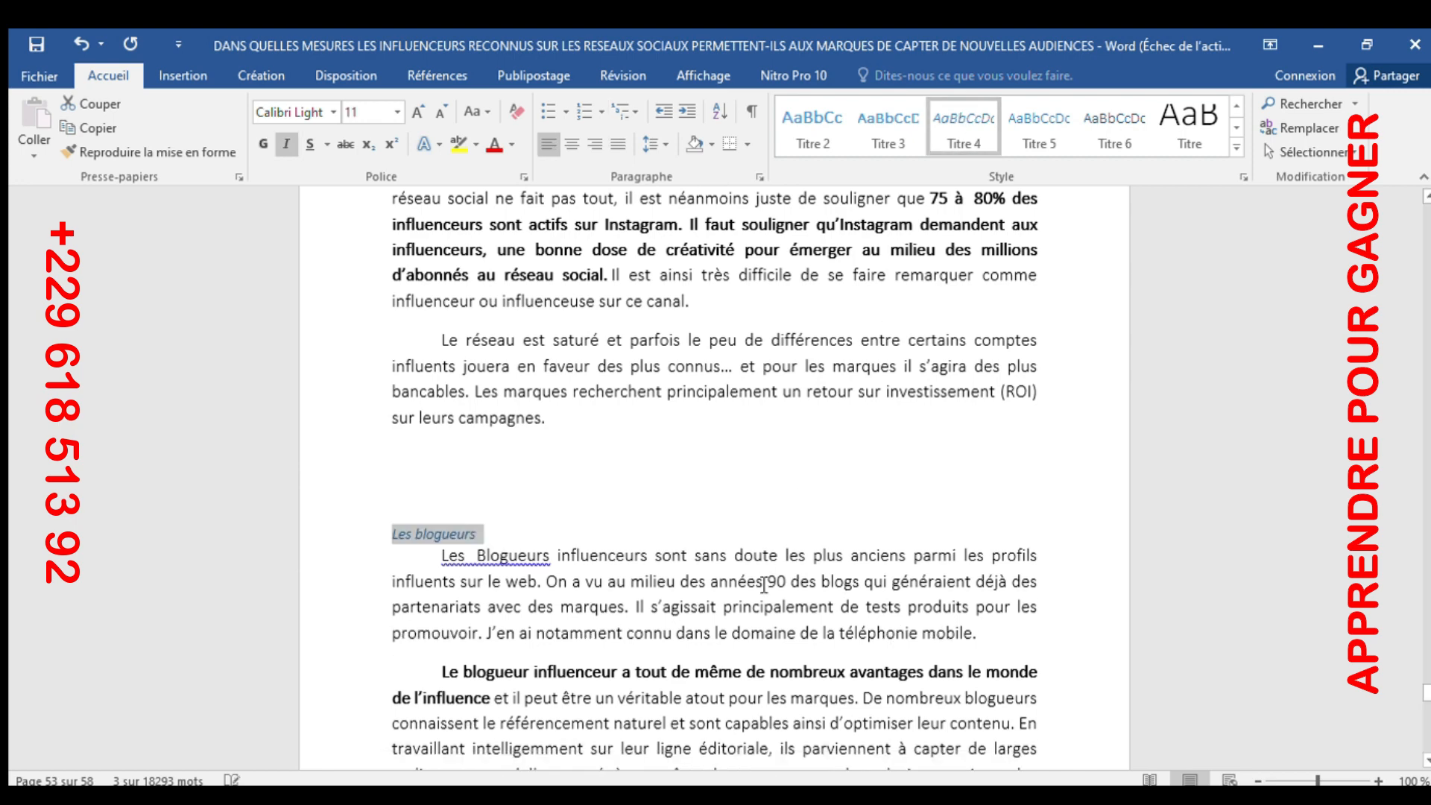
Step: Apply the Titre 3 style to the "Comment un influenceur peut-il incarner une marque ?" heading and the paragraph directly below it on page 54
{"action": "scroll", "coordinate": [550, 596], "scroll_direction": "down", "scroll_amount": 9}
{"action": "scroll", "coordinate": [550, 596], "scroll_direction": "down", "scroll_amount": 8}
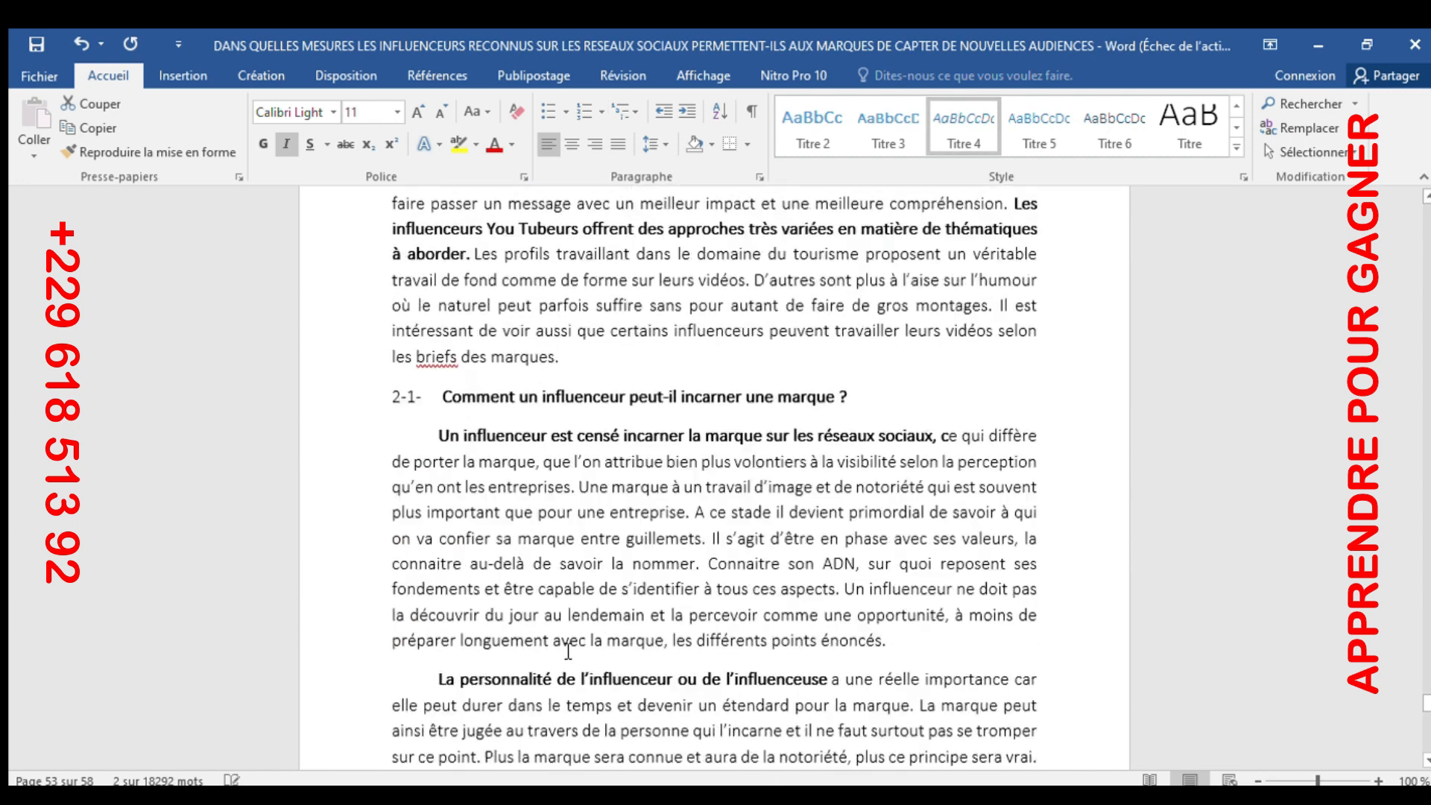
{"action": "scroll", "coordinate": [310, 269], "scroll_direction": "up", "scroll_amount": 2}
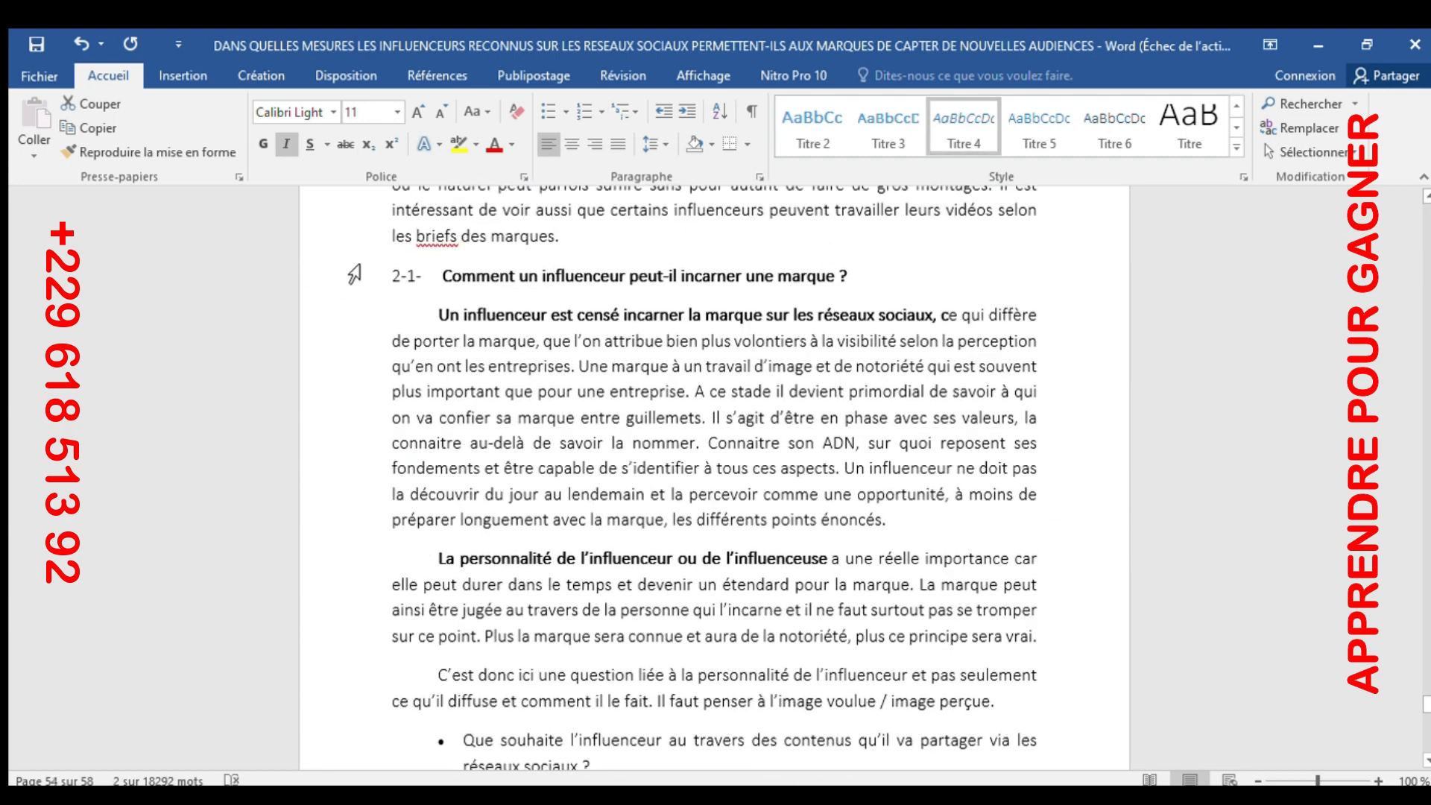
{"action": "left_click", "coordinate": [363, 310]}
{"action": "left_click_drag", "start_coordinate": [365, 310], "coordinate": [366, 277]}
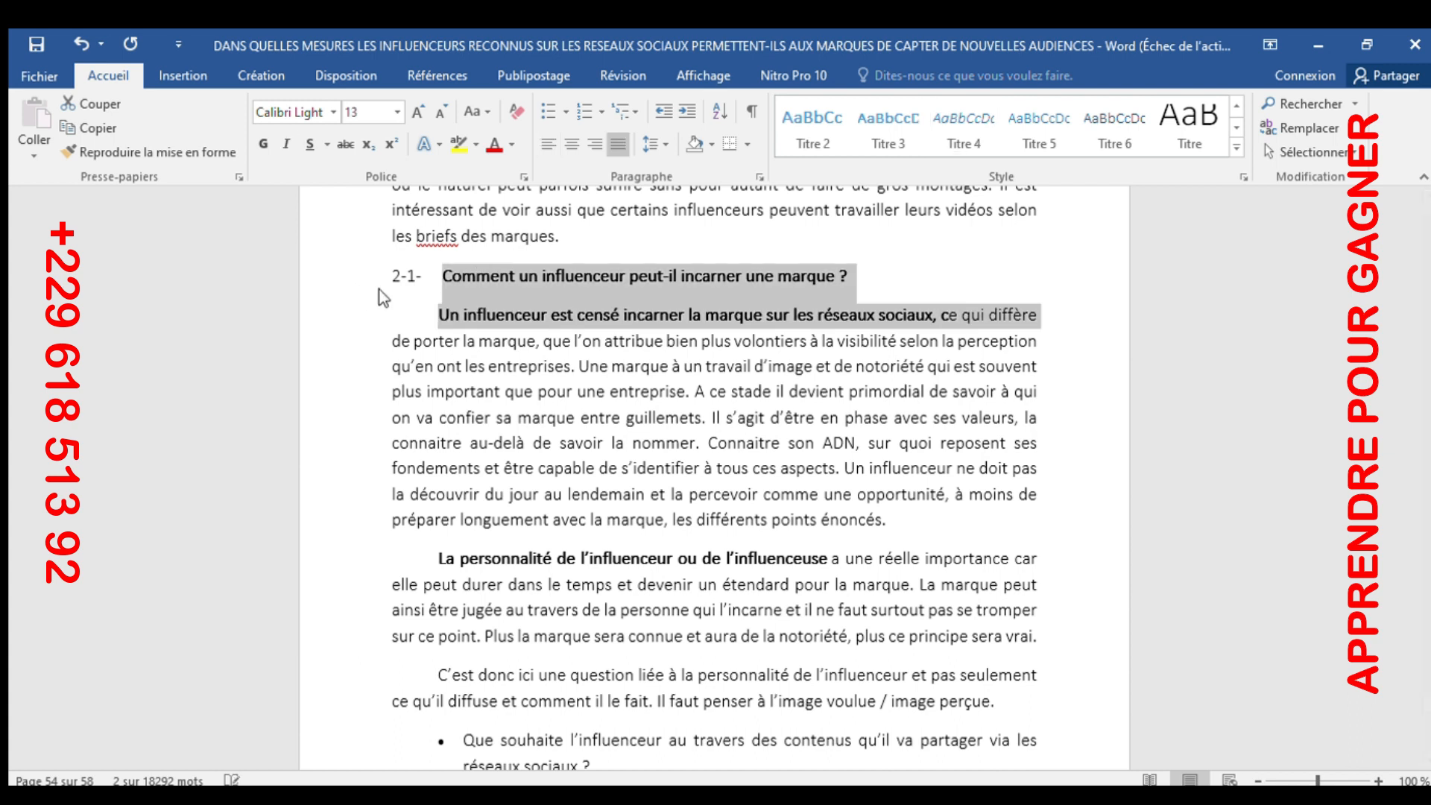
{"action": "left_click", "coordinate": [888, 127]}
Step: Apply the Titre 3 style to the "Comment les marques choisissent les influenceurs ?" heading on page 55
{"action": "scroll", "coordinate": [548, 477], "scroll_direction": "down", "scroll_amount": 14}
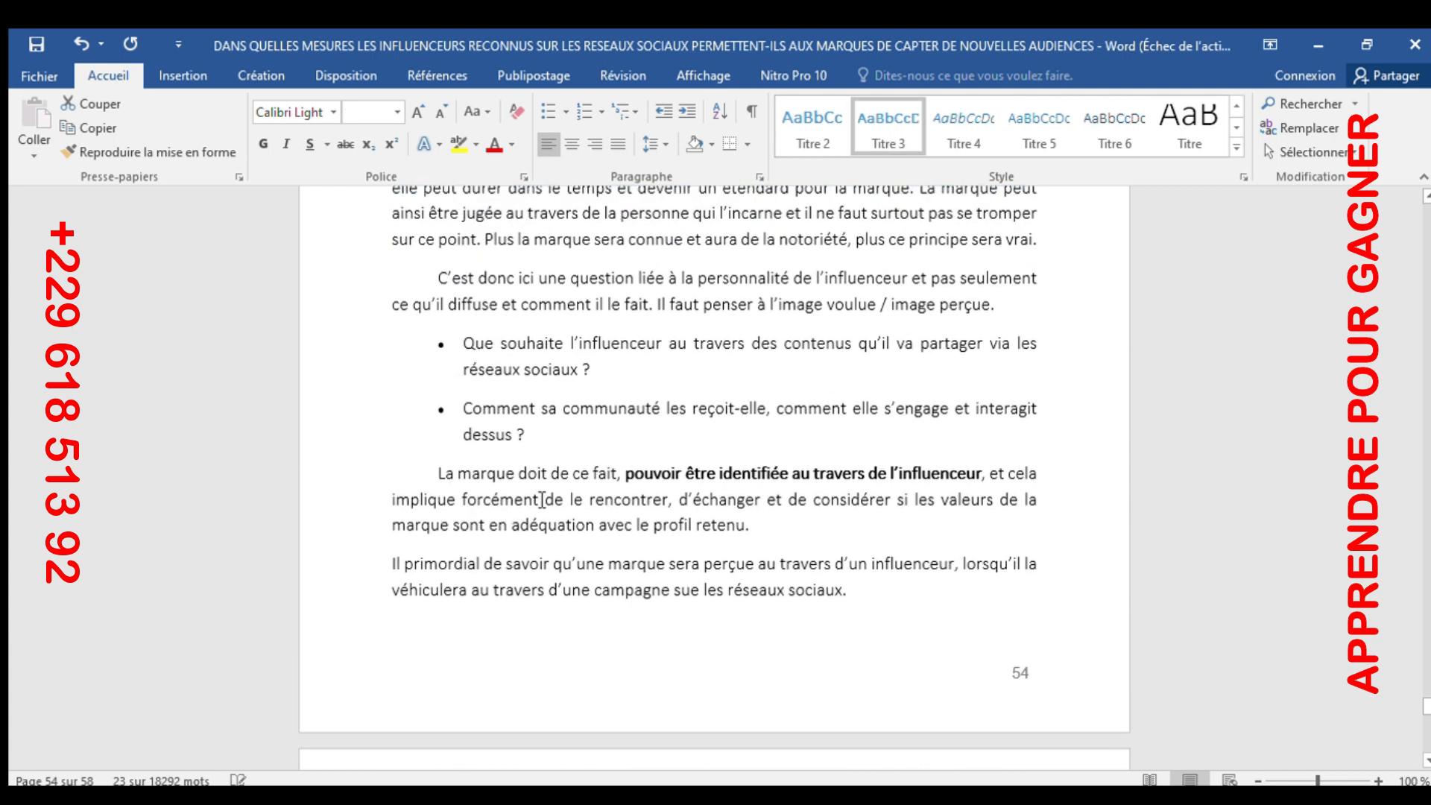
{"action": "scroll", "coordinate": [541, 532], "scroll_direction": "down", "scroll_amount": 1}
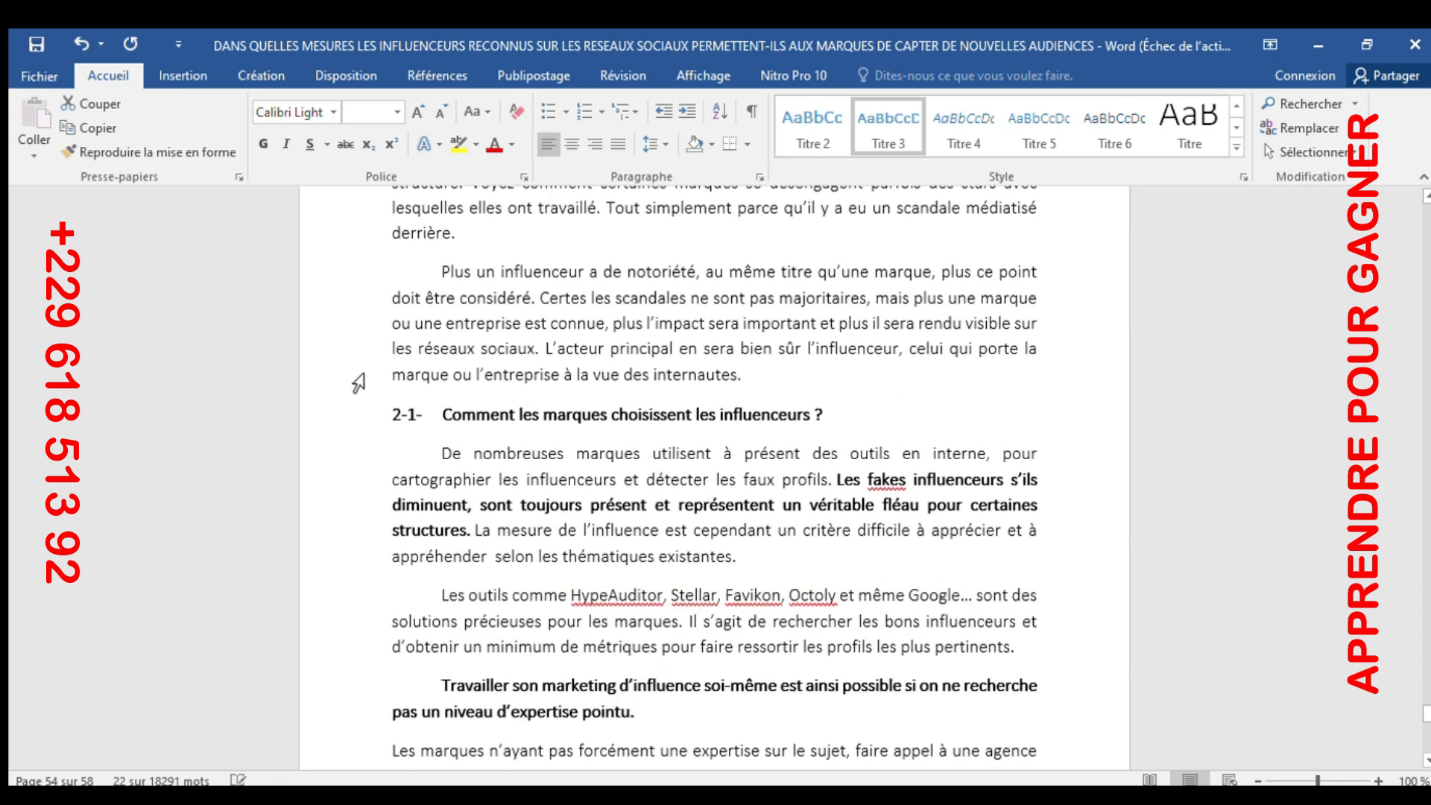
{"action": "left_click", "coordinate": [373, 416]}
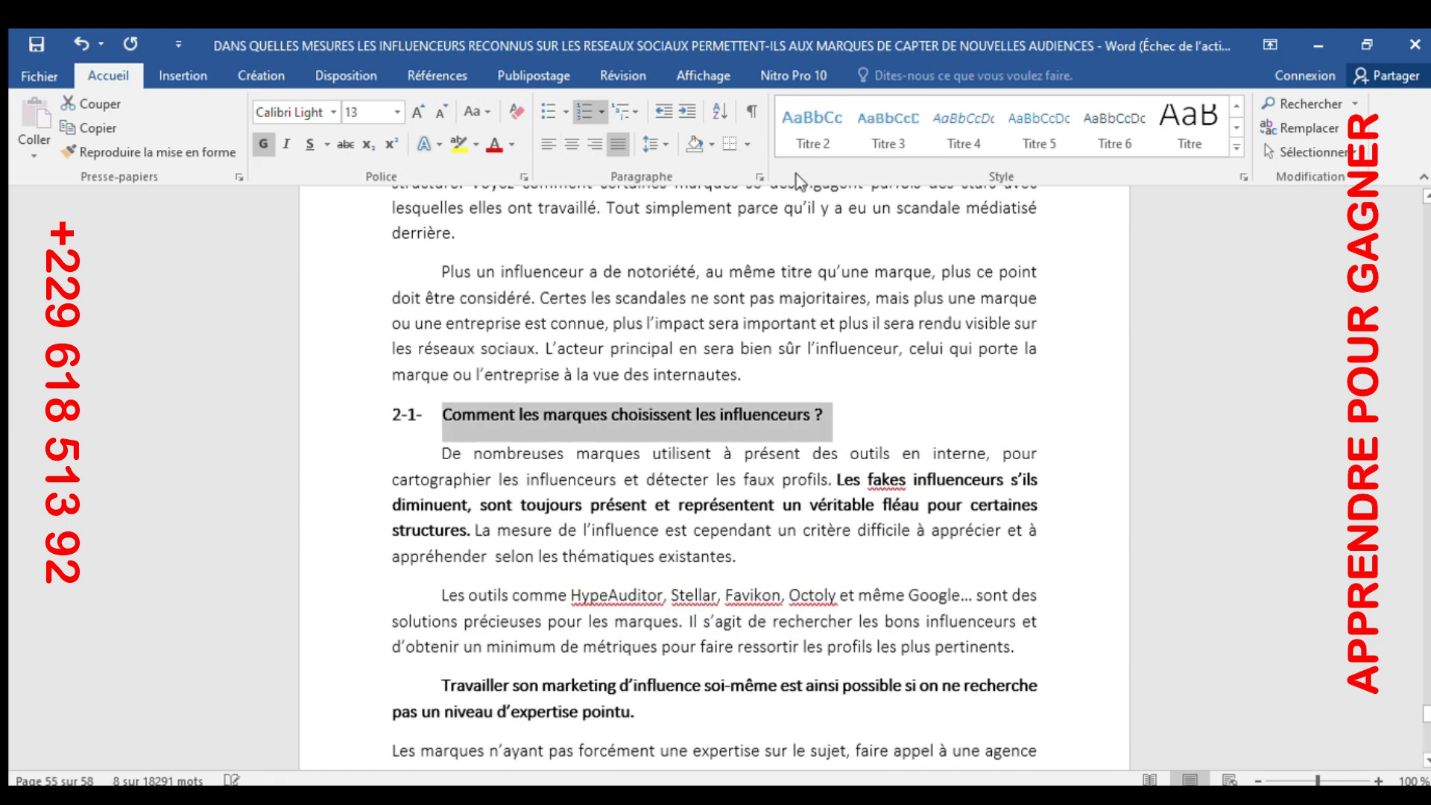
{"action": "left_click", "coordinate": [884, 123]}
Step: Apply the Titre 1 style to the "CONCLUSION" heading on page 55
{"action": "scroll", "coordinate": [699, 495], "scroll_direction": "down", "scroll_amount": 5}
{"action": "scroll", "coordinate": [699, 495], "scroll_direction": "down", "scroll_amount": 1}
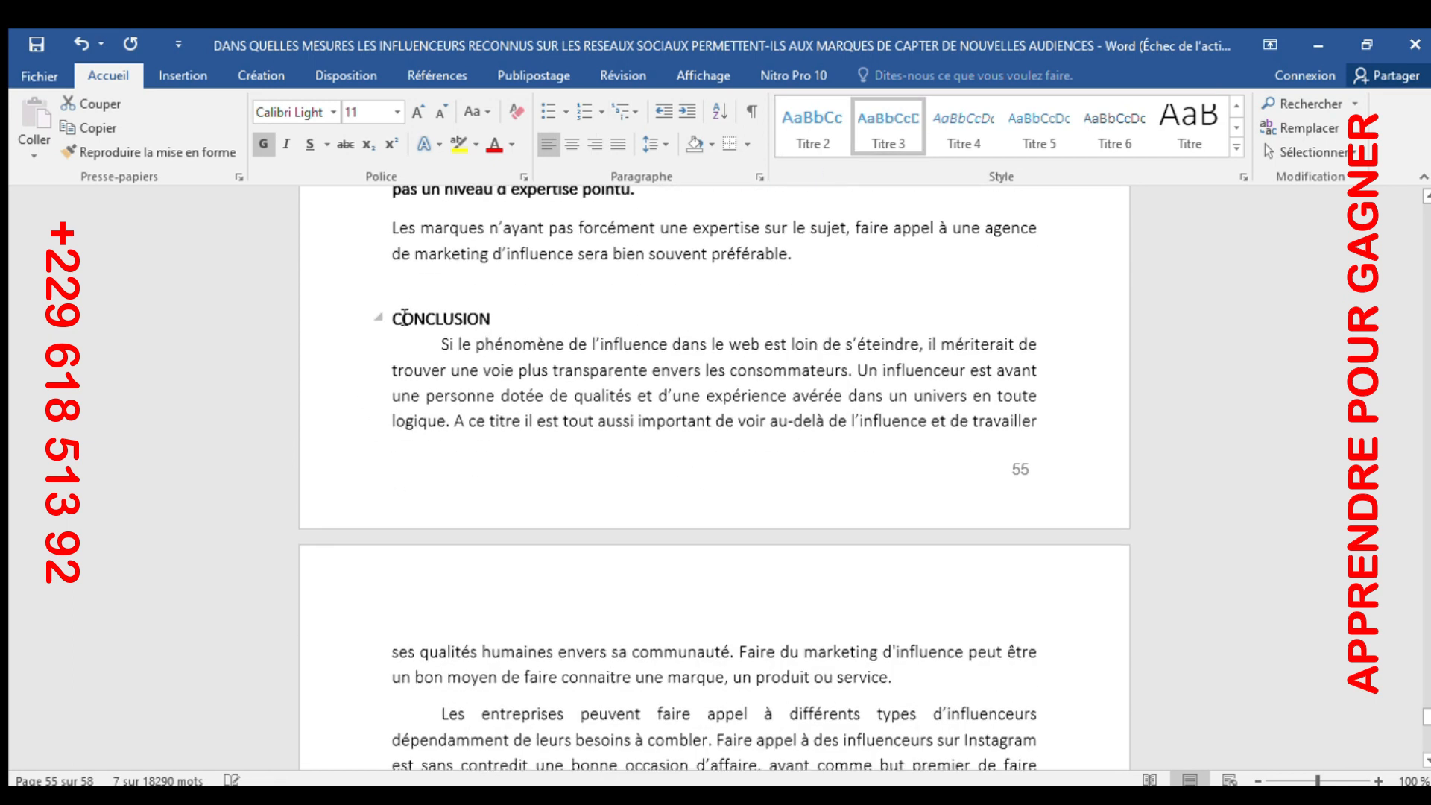
{"action": "left_click", "coordinate": [378, 320]}
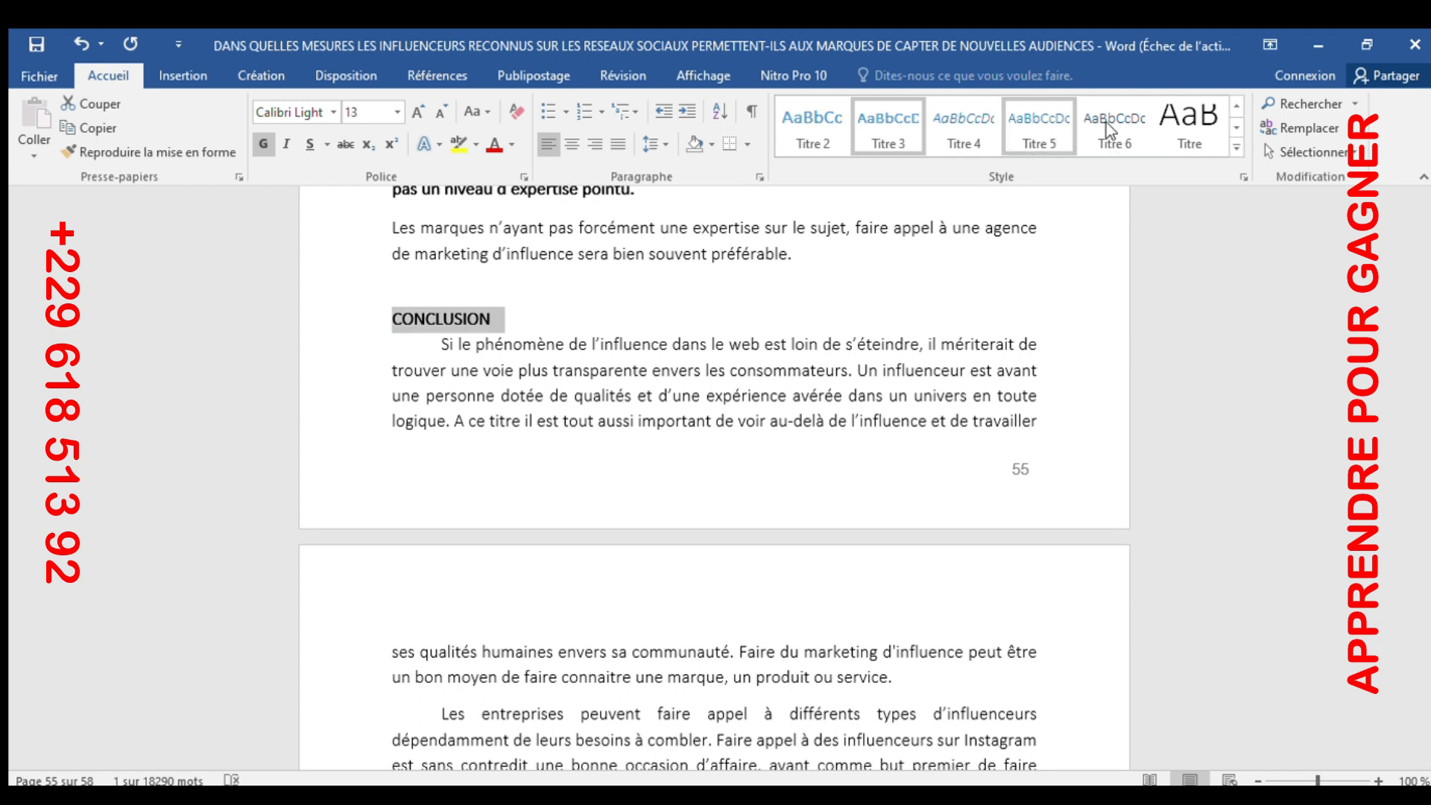
{"action": "left_click", "coordinate": [1231, 135]}
{"action": "left_click", "coordinate": [1176, 133]}
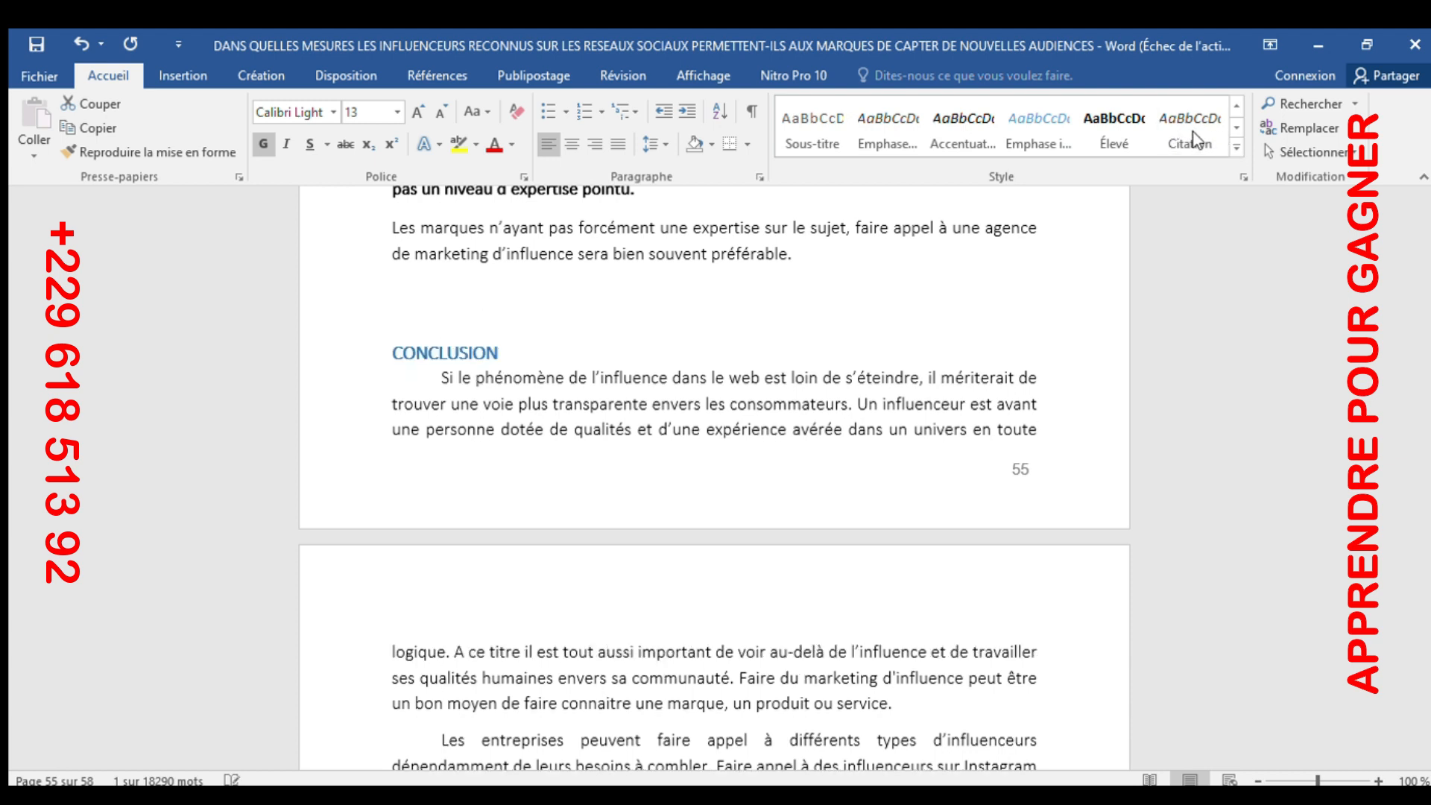
Step: Apply the Titre 1 style to the "BILBIOGRAPHIE" heading on page 57
{"action": "scroll", "coordinate": [583, 575], "scroll_direction": "down", "scroll_amount": 2}
{"action": "scroll", "coordinate": [583, 576], "scroll_direction": "down", "scroll_amount": 15}
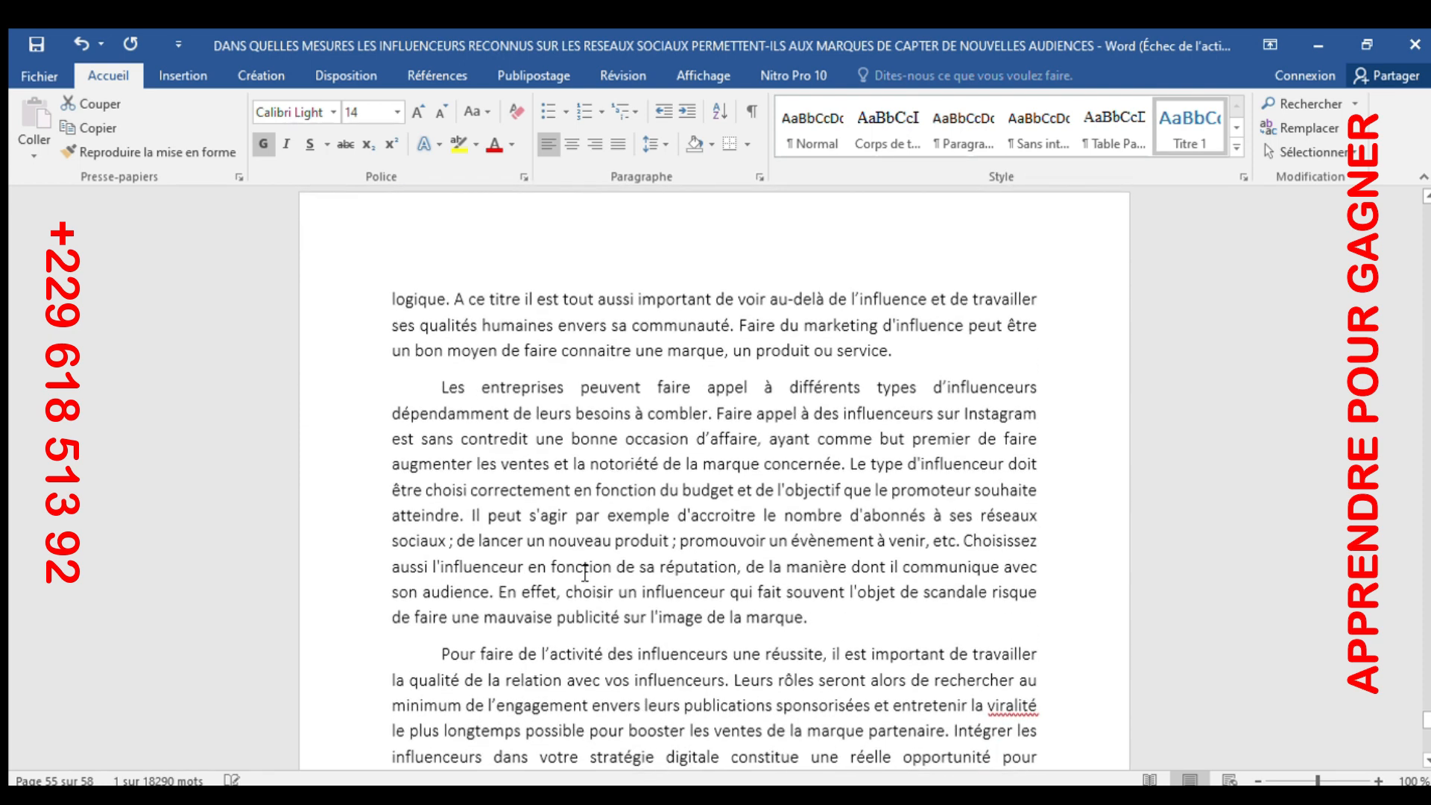
{"action": "scroll", "coordinate": [573, 640], "scroll_direction": "down", "scroll_amount": 1}
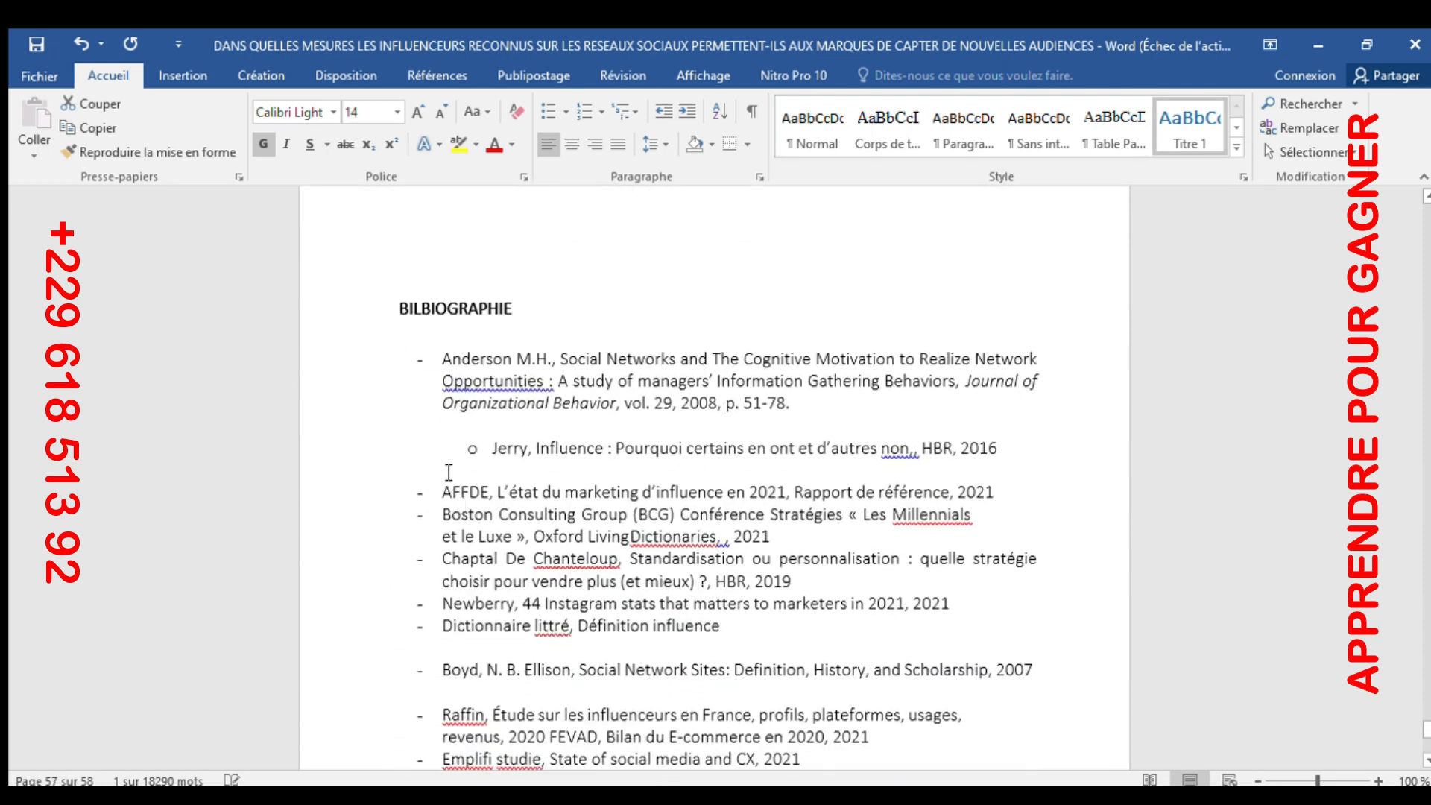
{"action": "left_click", "coordinate": [388, 307]}
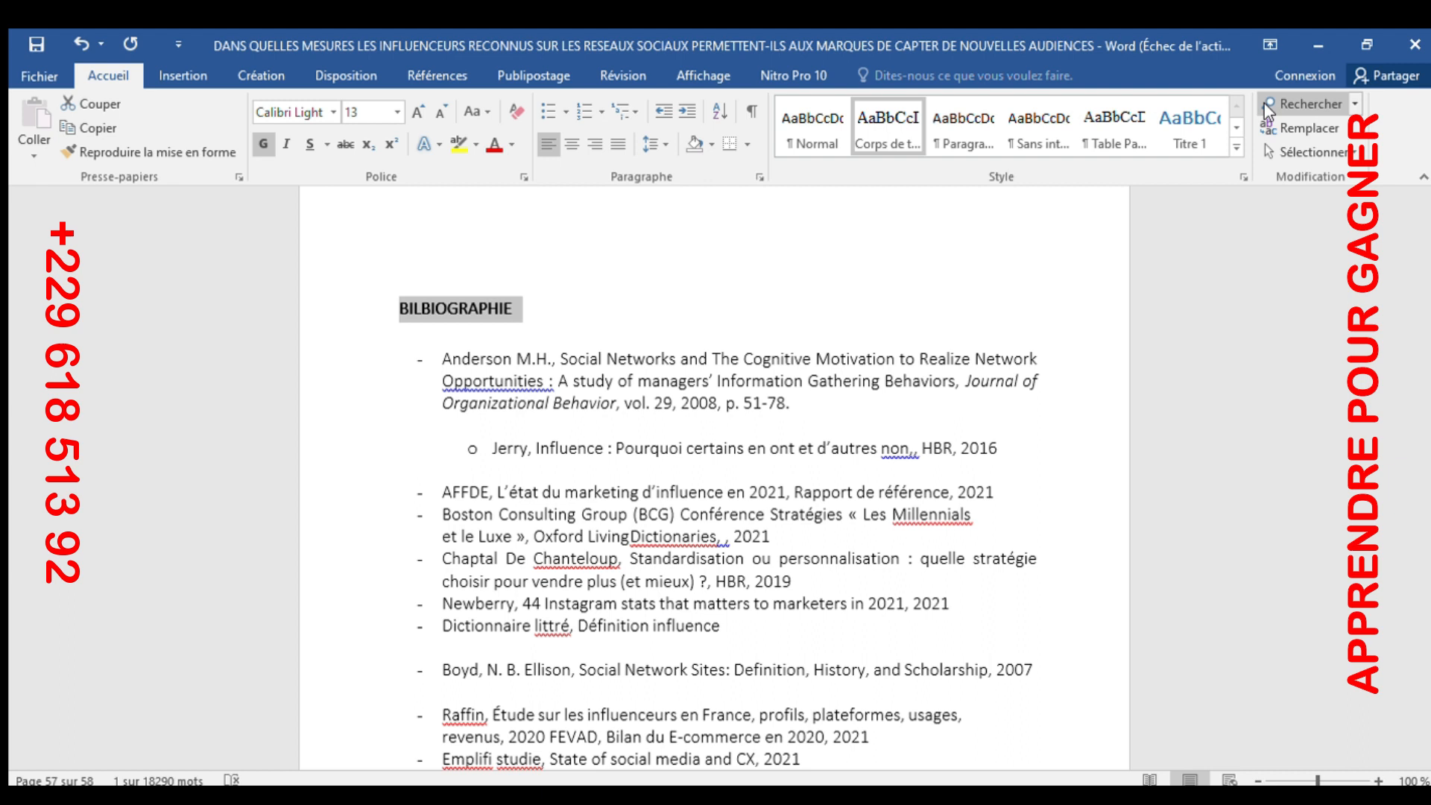
{"action": "left_click", "coordinate": [1191, 121]}
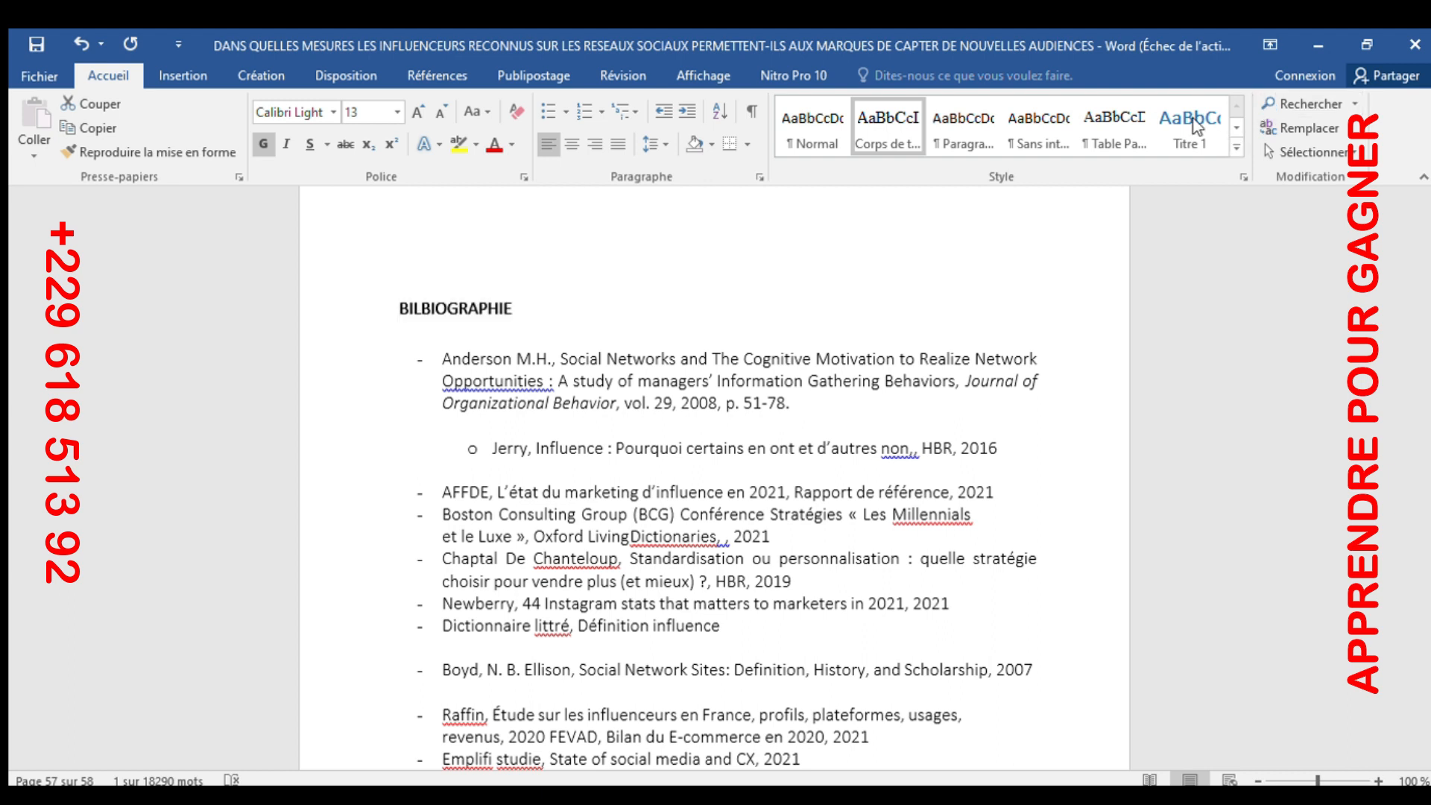
Step: Insert an automatic "Table des matières" below the manually typed contents list on page 3
{"action": "scroll", "coordinate": [706, 493], "scroll_direction": "down", "scroll_amount": 4}
{"action": "scroll", "coordinate": [707, 493], "scroll_direction": "down", "scroll_amount": 15}
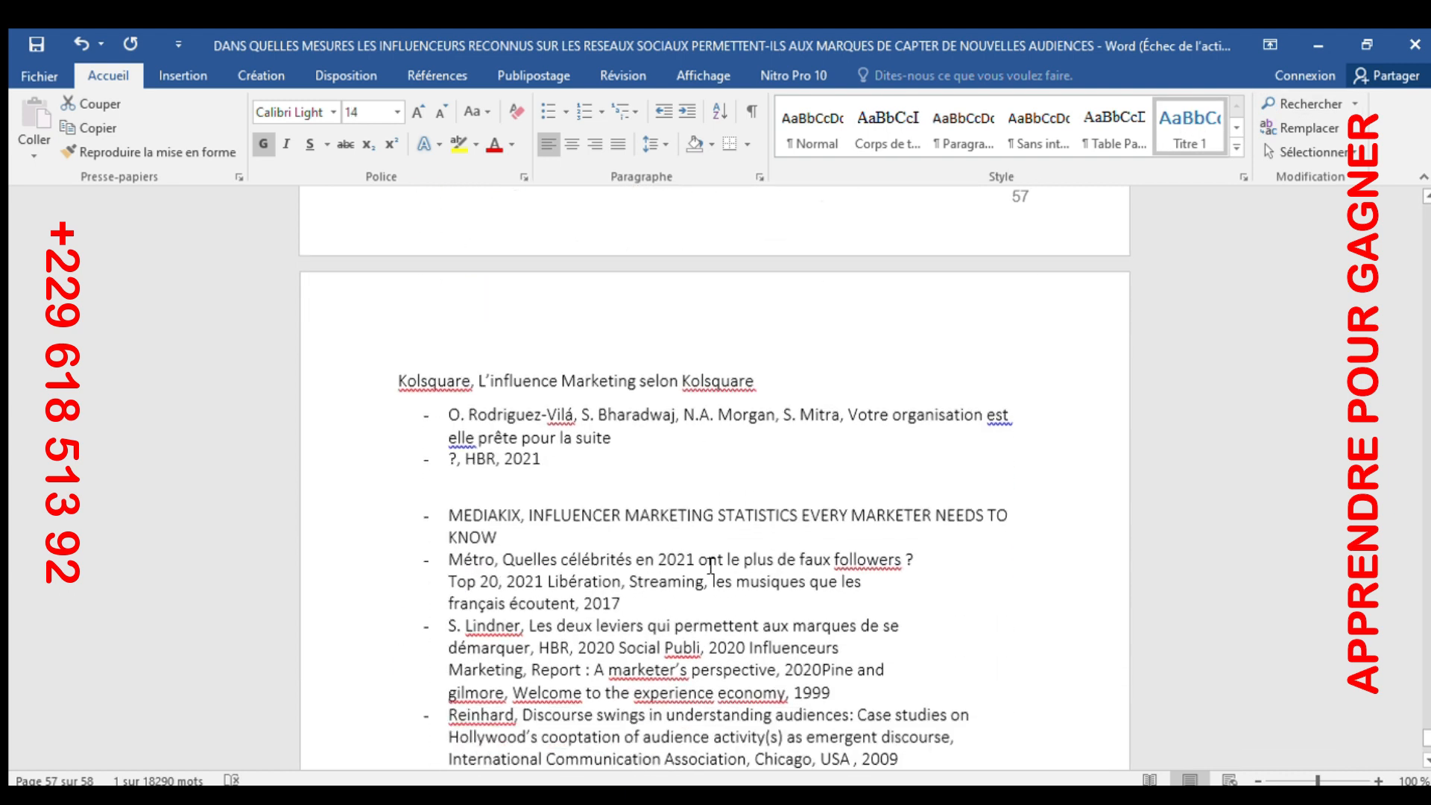
{"action": "scroll", "coordinate": [710, 567], "scroll_direction": "up", "scroll_amount": 9}
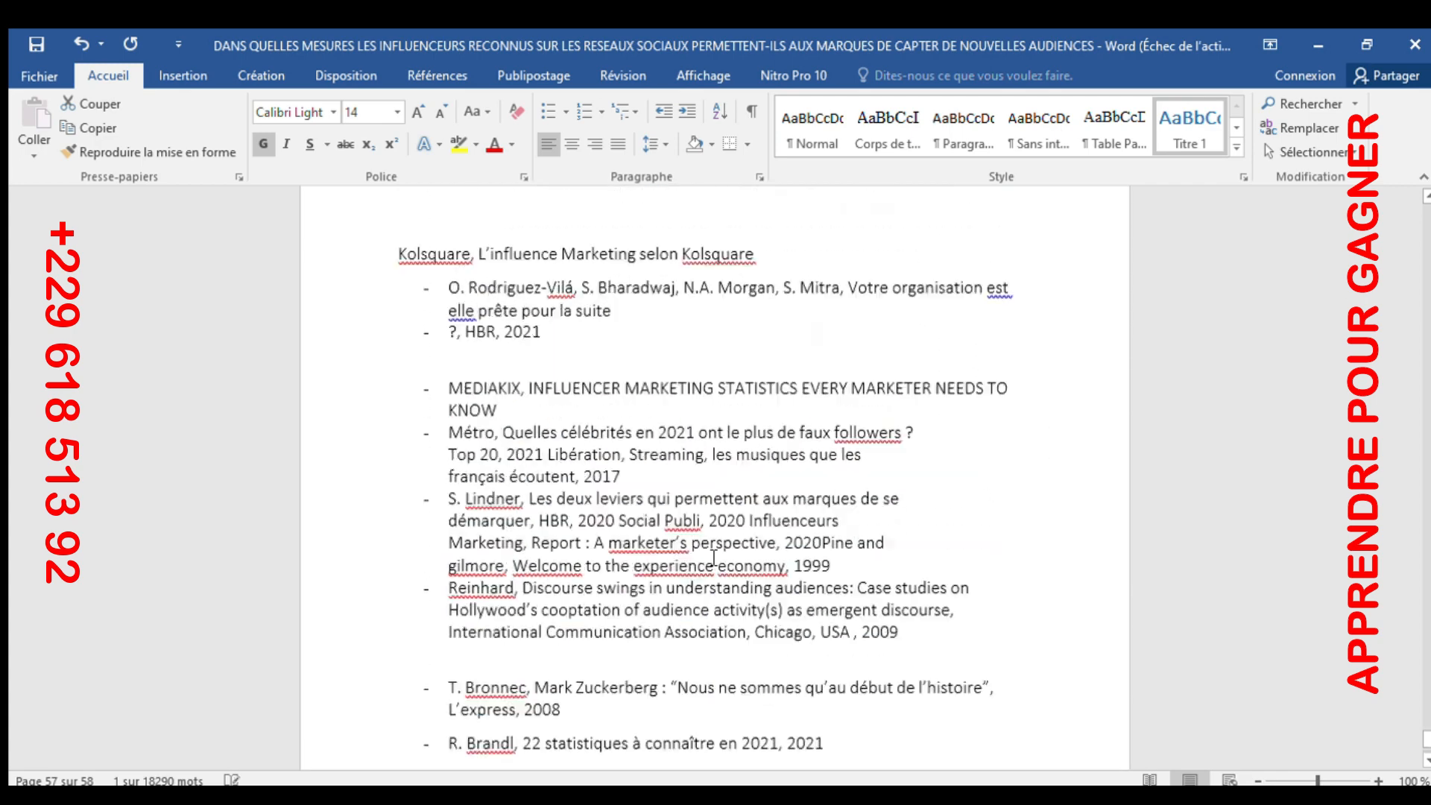
{"action": "left_click_drag", "start_coordinate": [1425, 746], "coordinate": [1413, 217]}
{"action": "scroll", "coordinate": [802, 613], "scroll_direction": "down", "scroll_amount": 16}
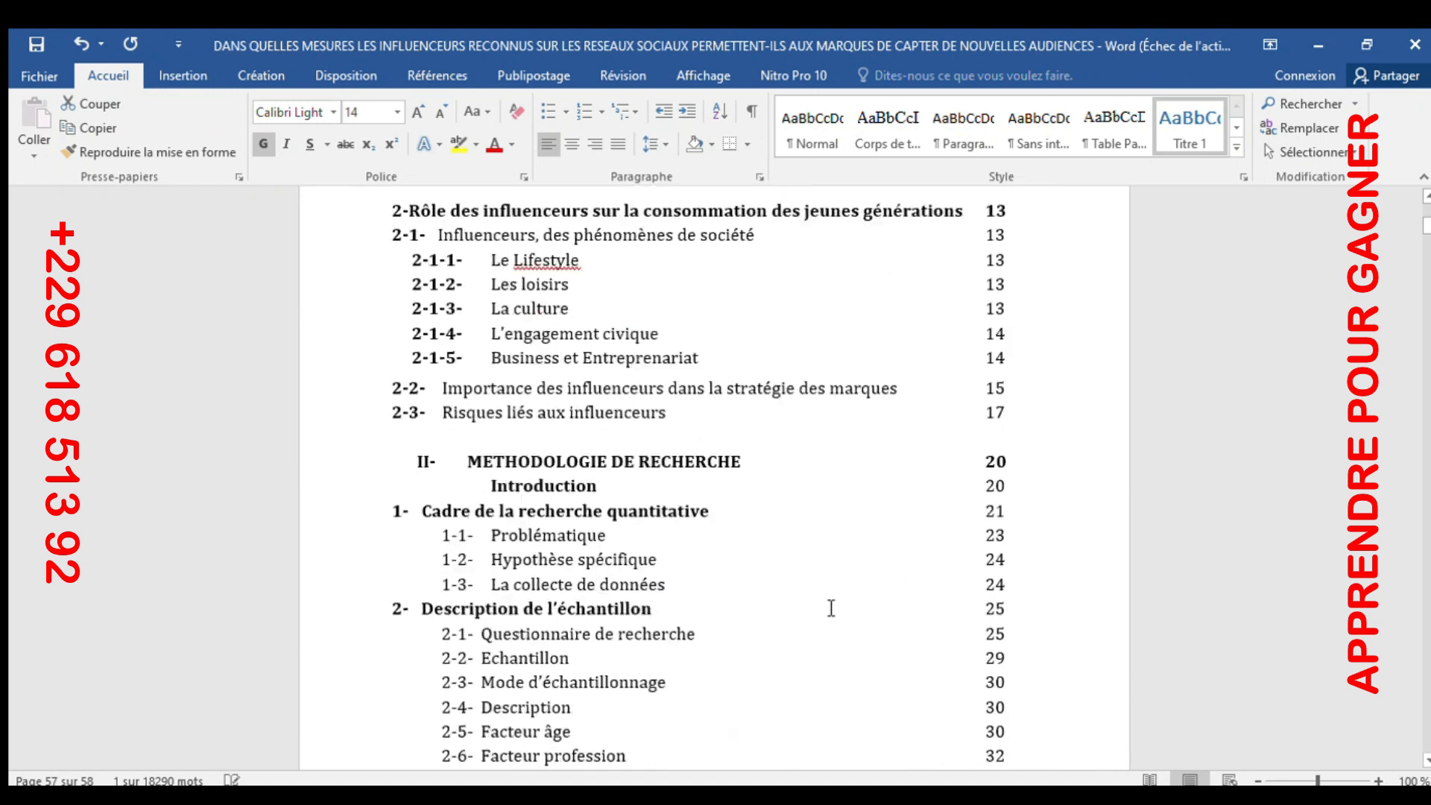
{"action": "scroll", "coordinate": [683, 564], "scroll_direction": "down", "scroll_amount": 12}
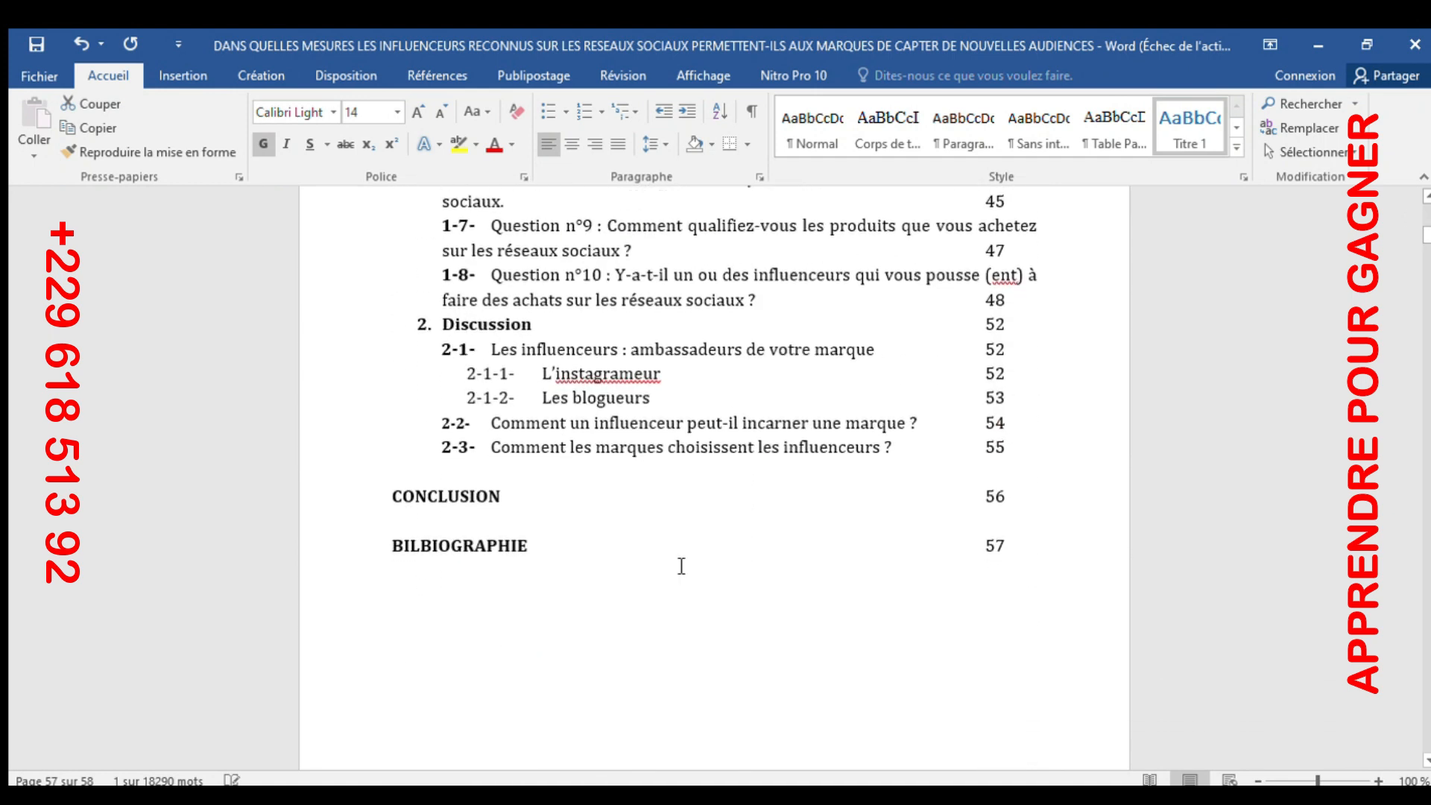
{"action": "left_click", "coordinate": [412, 272]}
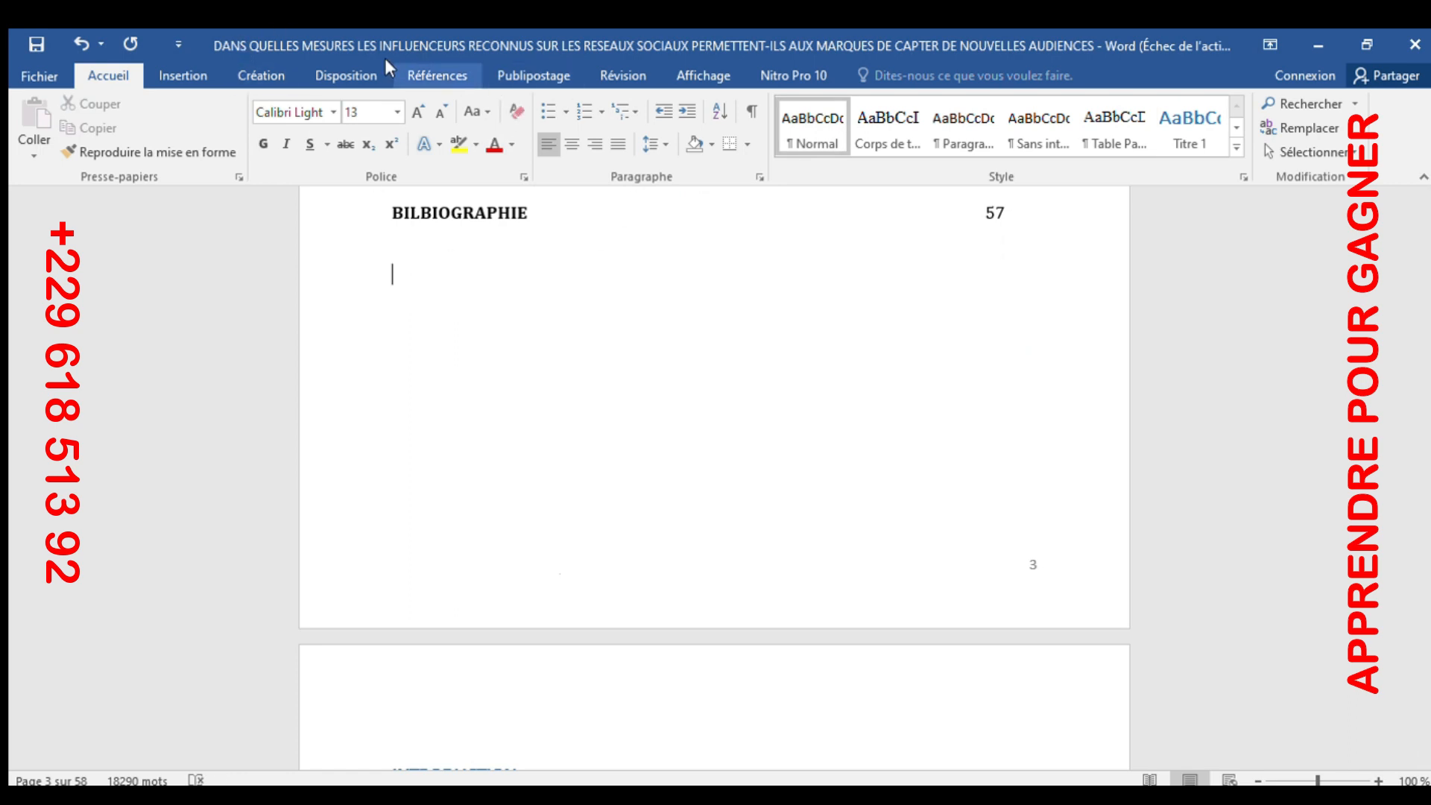
{"action": "left_click", "coordinate": [407, 75]}
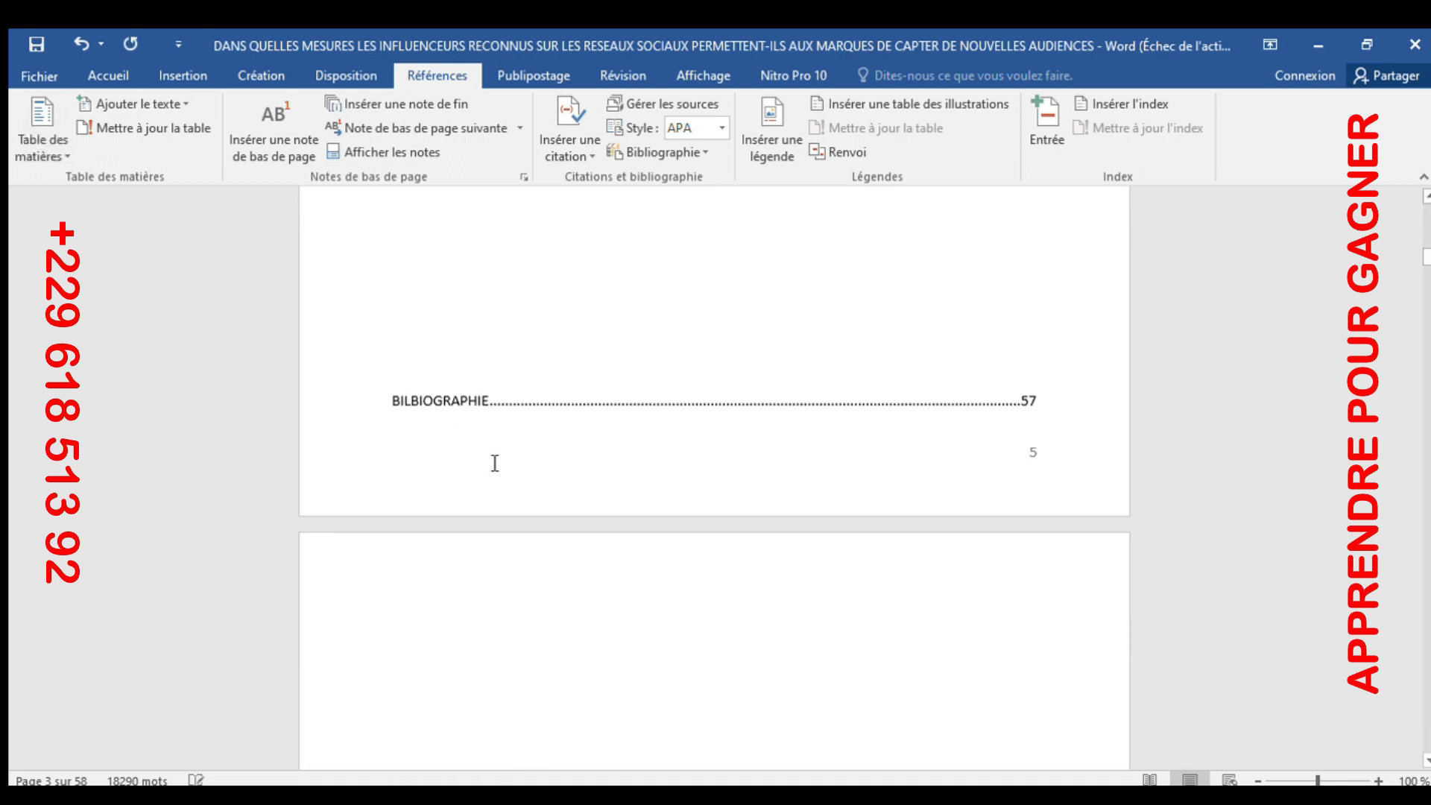
Step: Review the entries, levels and page numbers of the inserted table of contents from its beginning through the results section
{"action": "scroll", "coordinate": [561, 533], "scroll_direction": "up", "scroll_amount": 10}
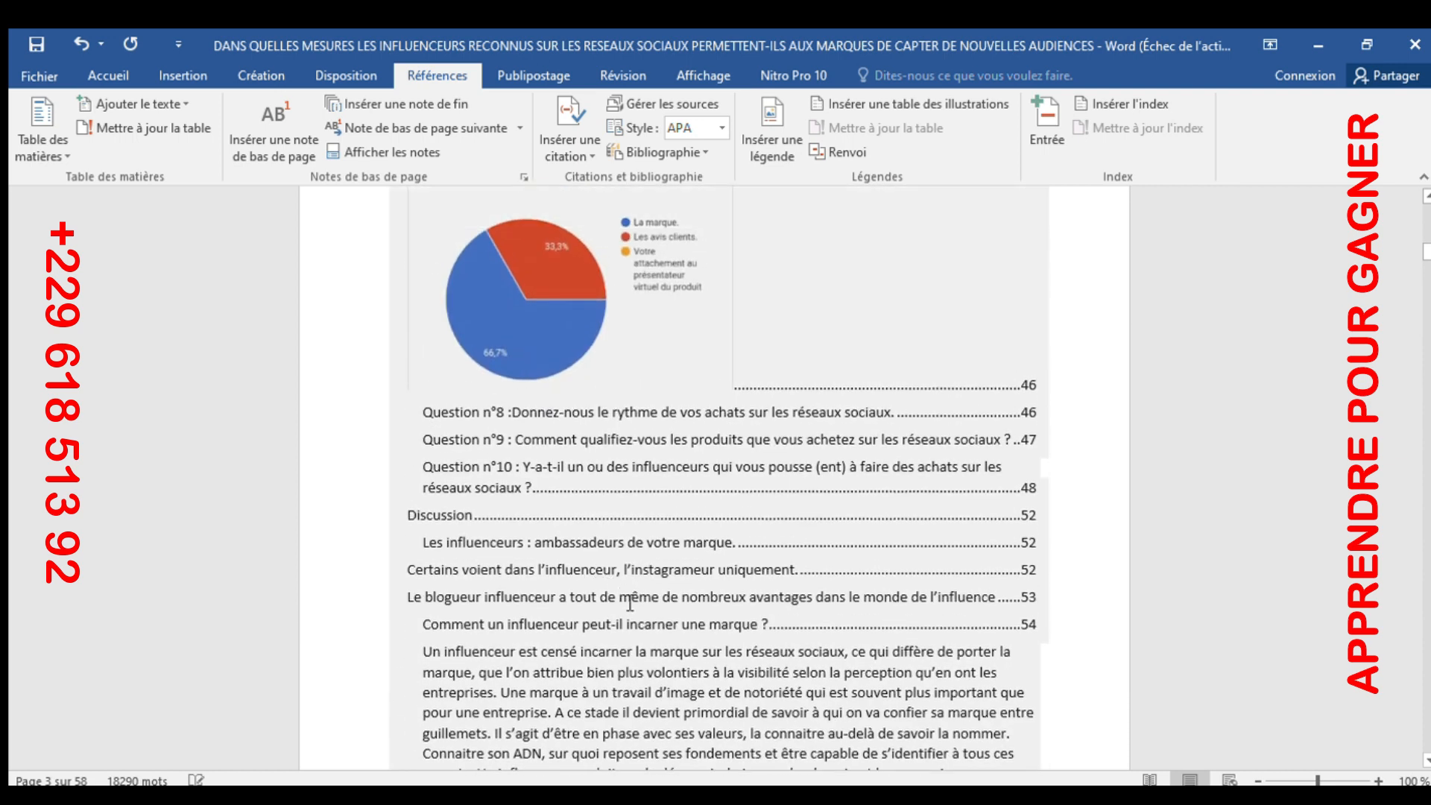
{"action": "scroll", "coordinate": [630, 604], "scroll_direction": "up", "scroll_amount": 8}
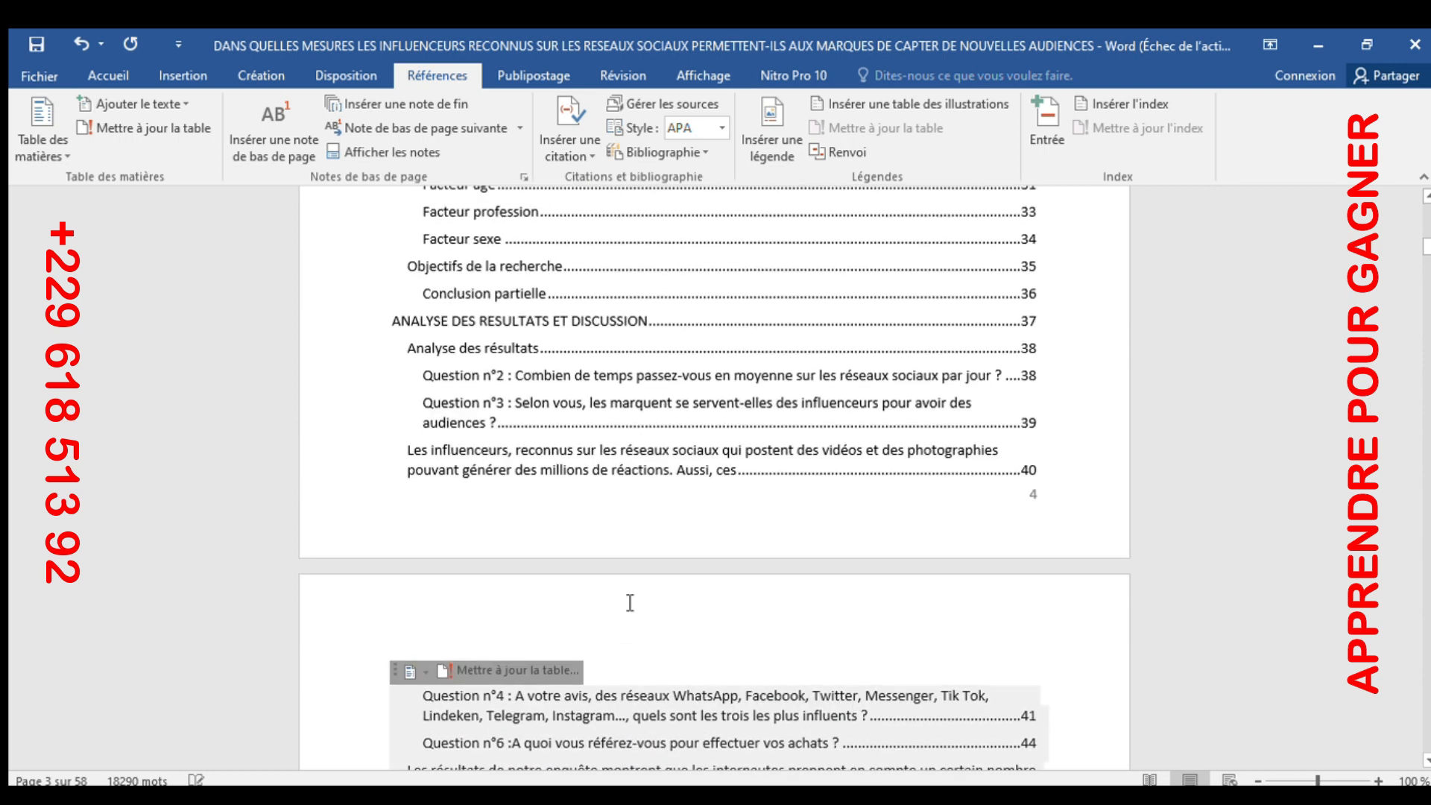
{"action": "scroll", "coordinate": [630, 604], "scroll_direction": "up", "scroll_amount": 10}
{"action": "scroll", "coordinate": [630, 603], "scroll_direction": "up", "scroll_amount": 8}
{"action": "scroll", "coordinate": [629, 604], "scroll_direction": "down", "scroll_amount": 5}
{"action": "left_click", "coordinate": [488, 382]}
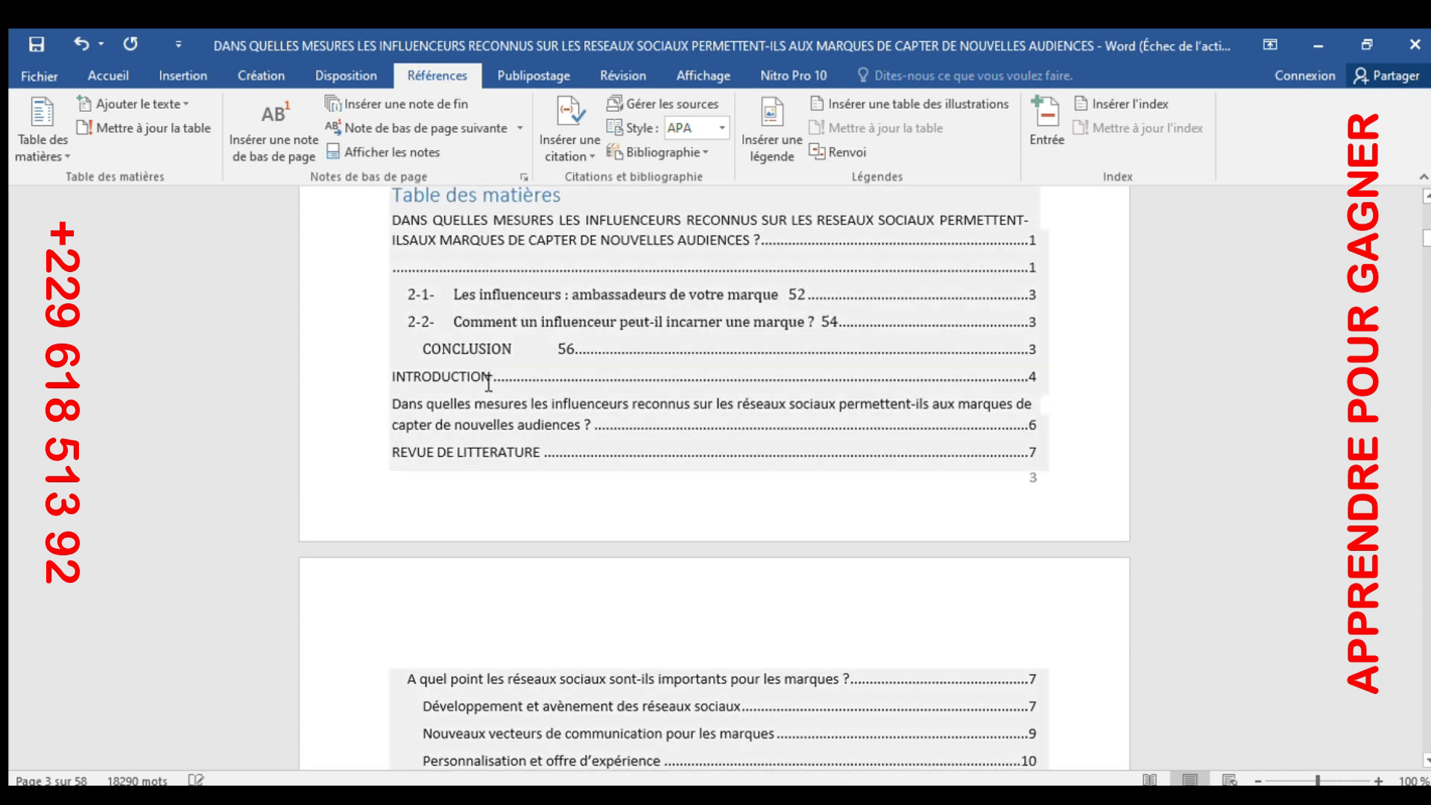
{"action": "scroll", "coordinate": [488, 381], "scroll_direction": "up", "scroll_amount": 2}
{"action": "scroll", "coordinate": [512, 444], "scroll_direction": "down", "scroll_amount": 6}
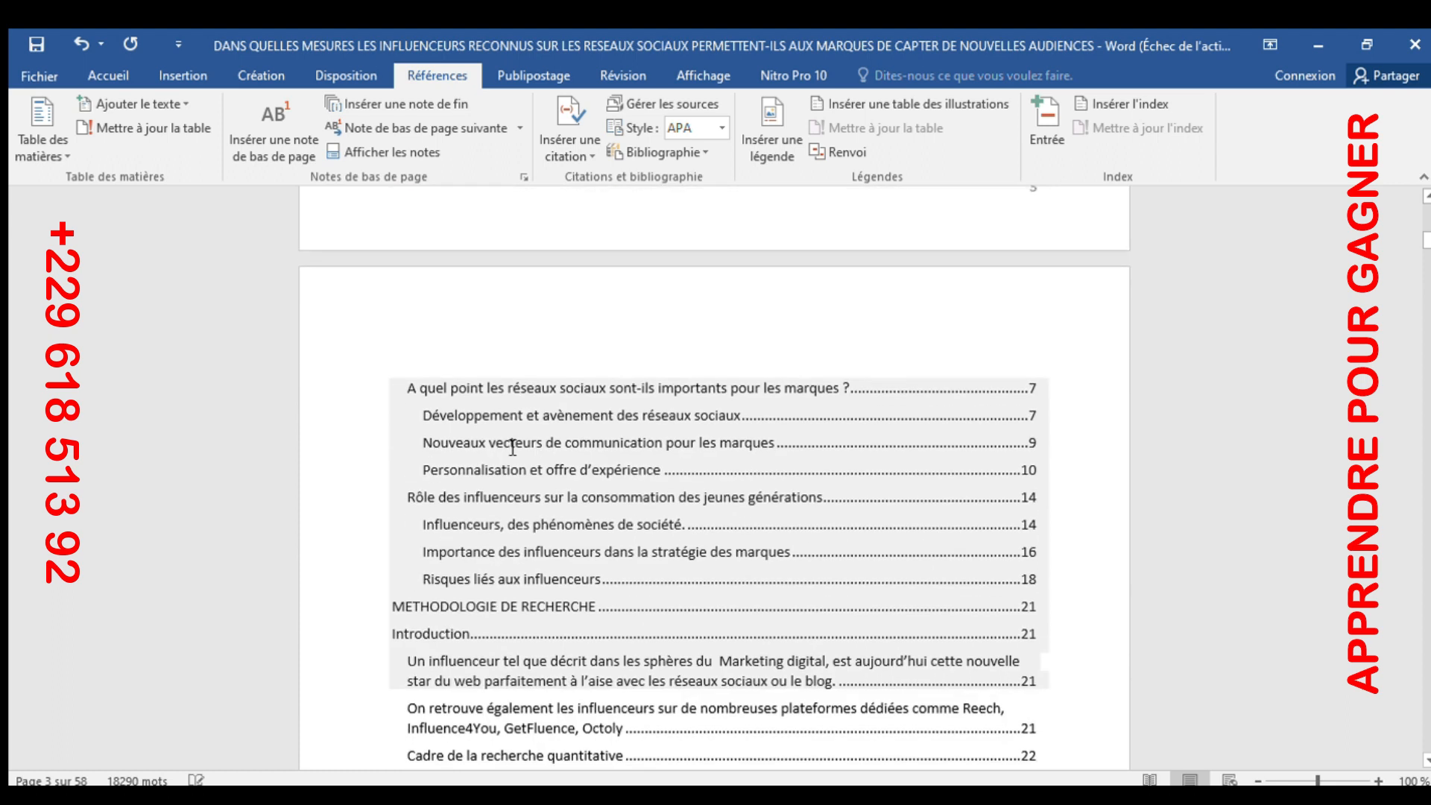
{"action": "scroll", "coordinate": [512, 447], "scroll_direction": "down", "scroll_amount": 12}
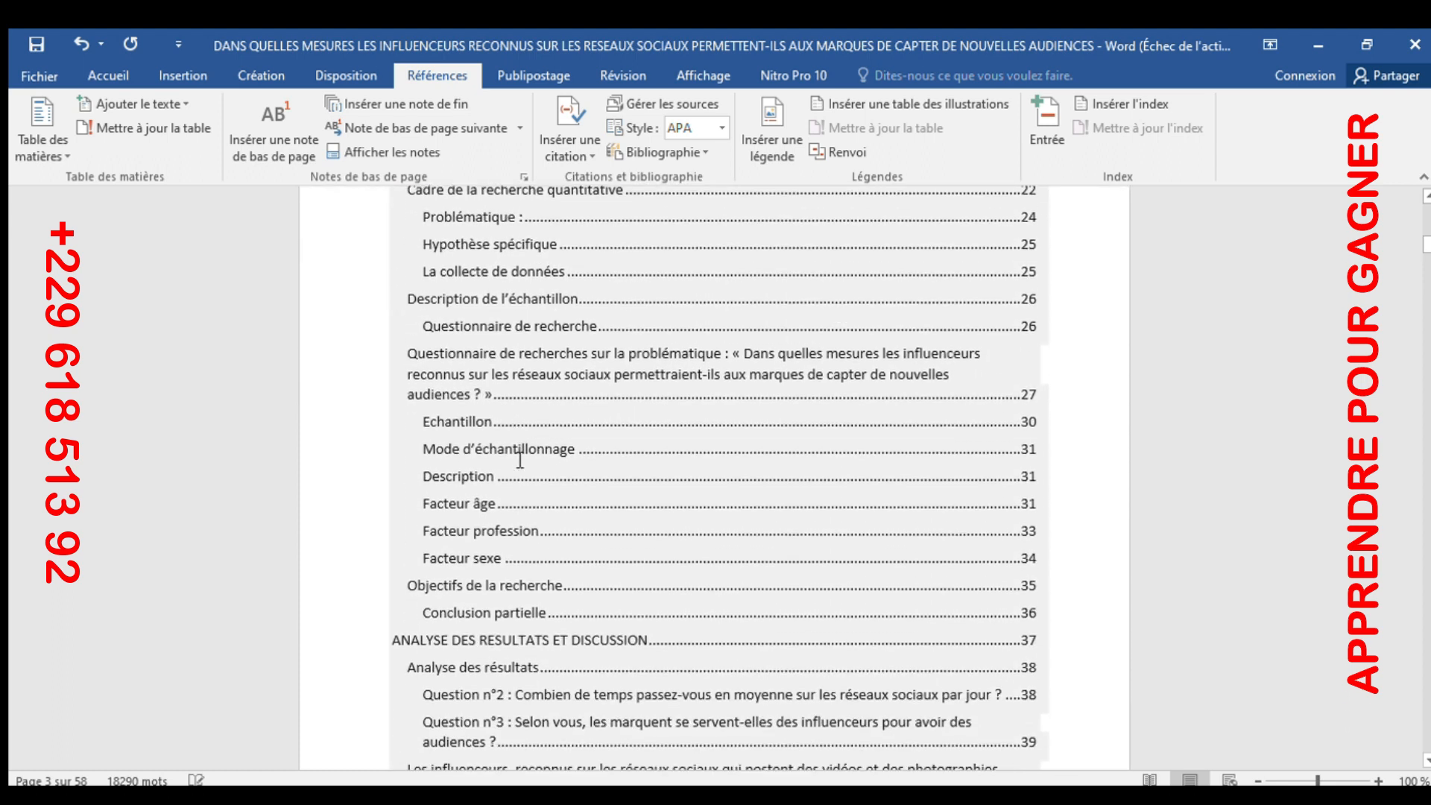
{"action": "scroll", "coordinate": [519, 458], "scroll_direction": "down", "scroll_amount": 4}
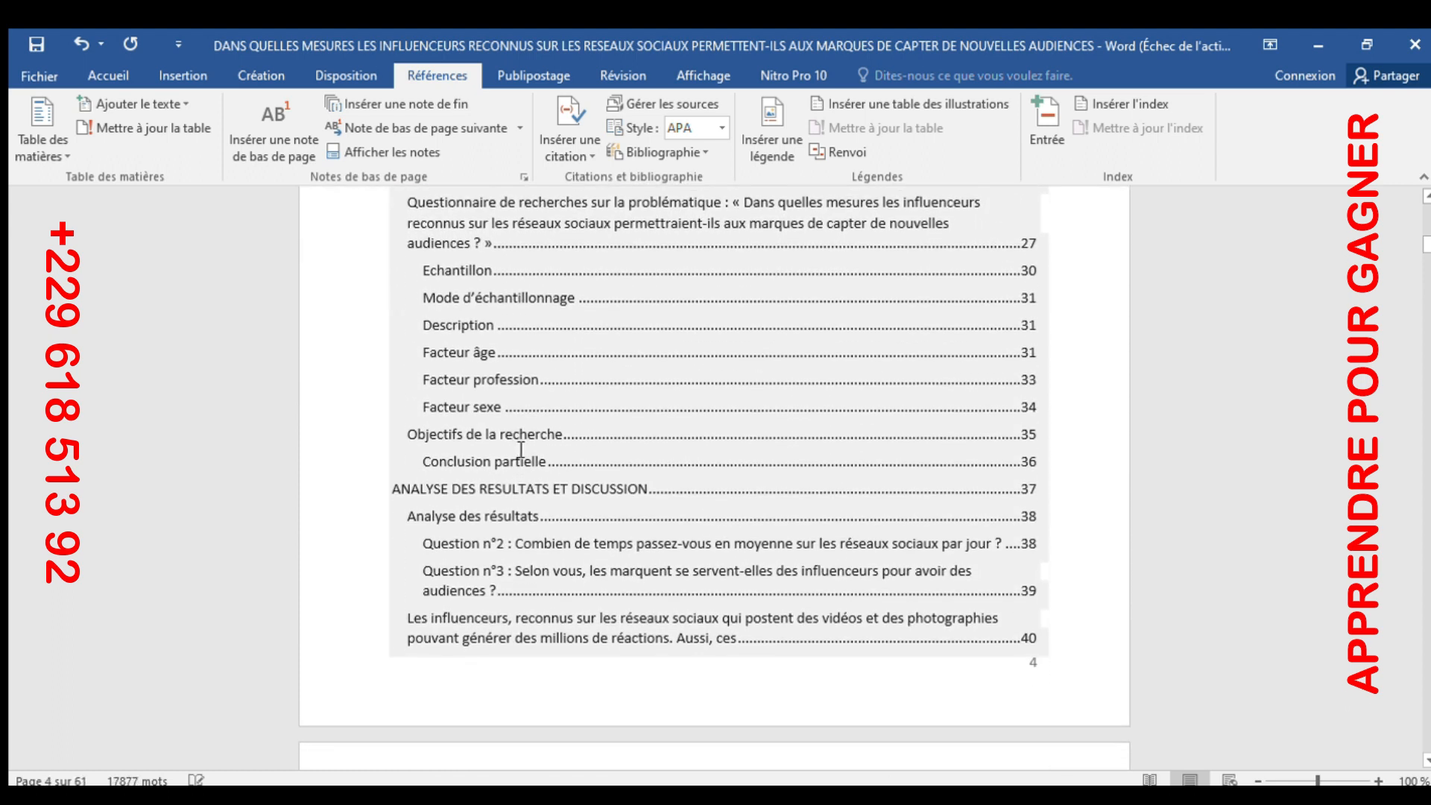
Step: Examine the pie chart entry between Question n°6 and Question n°8 in the table of contents, and look back over the earlier entries
{"action": "scroll", "coordinate": [534, 447], "scroll_direction": "down", "scroll_amount": 6}
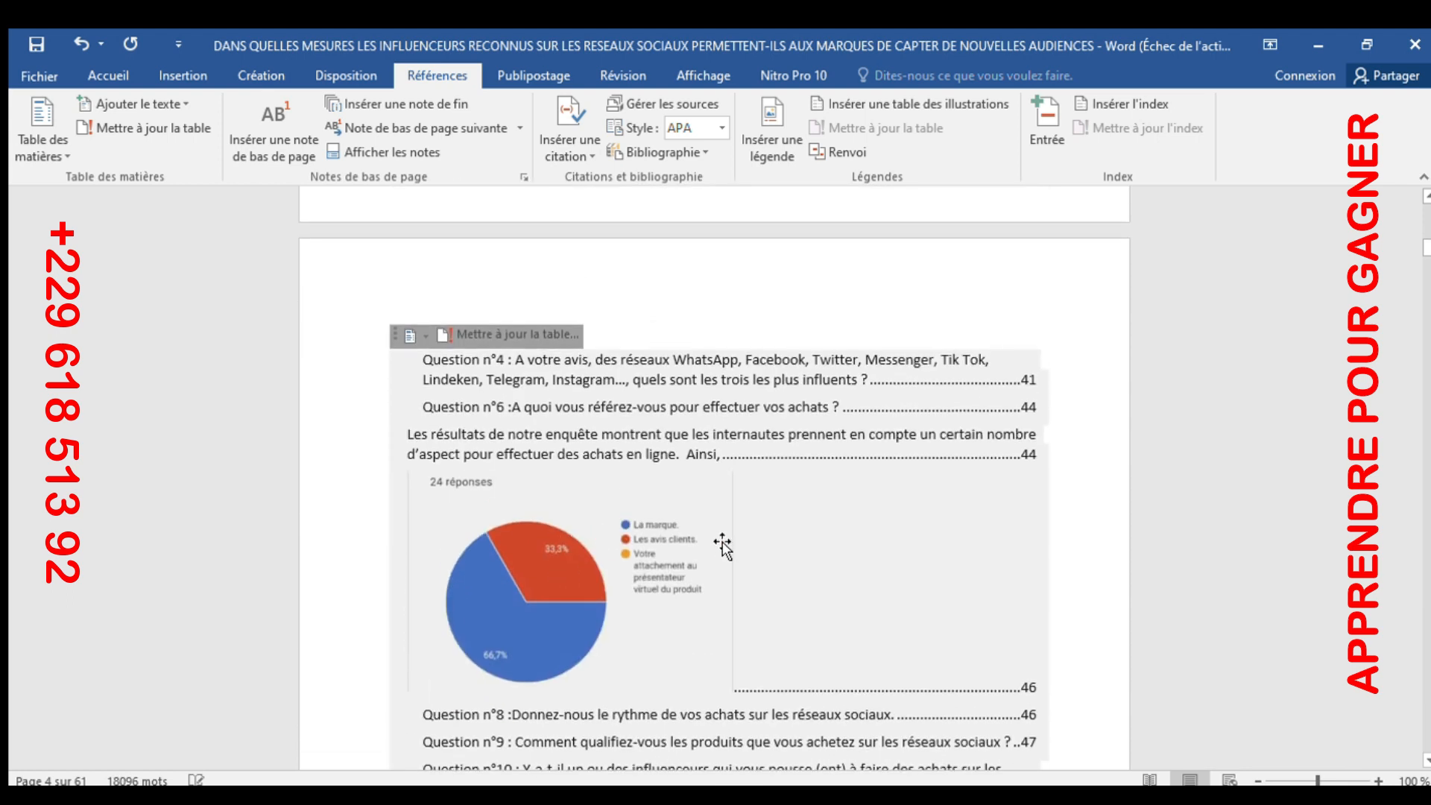
{"action": "left_click", "coordinate": [725, 538]}
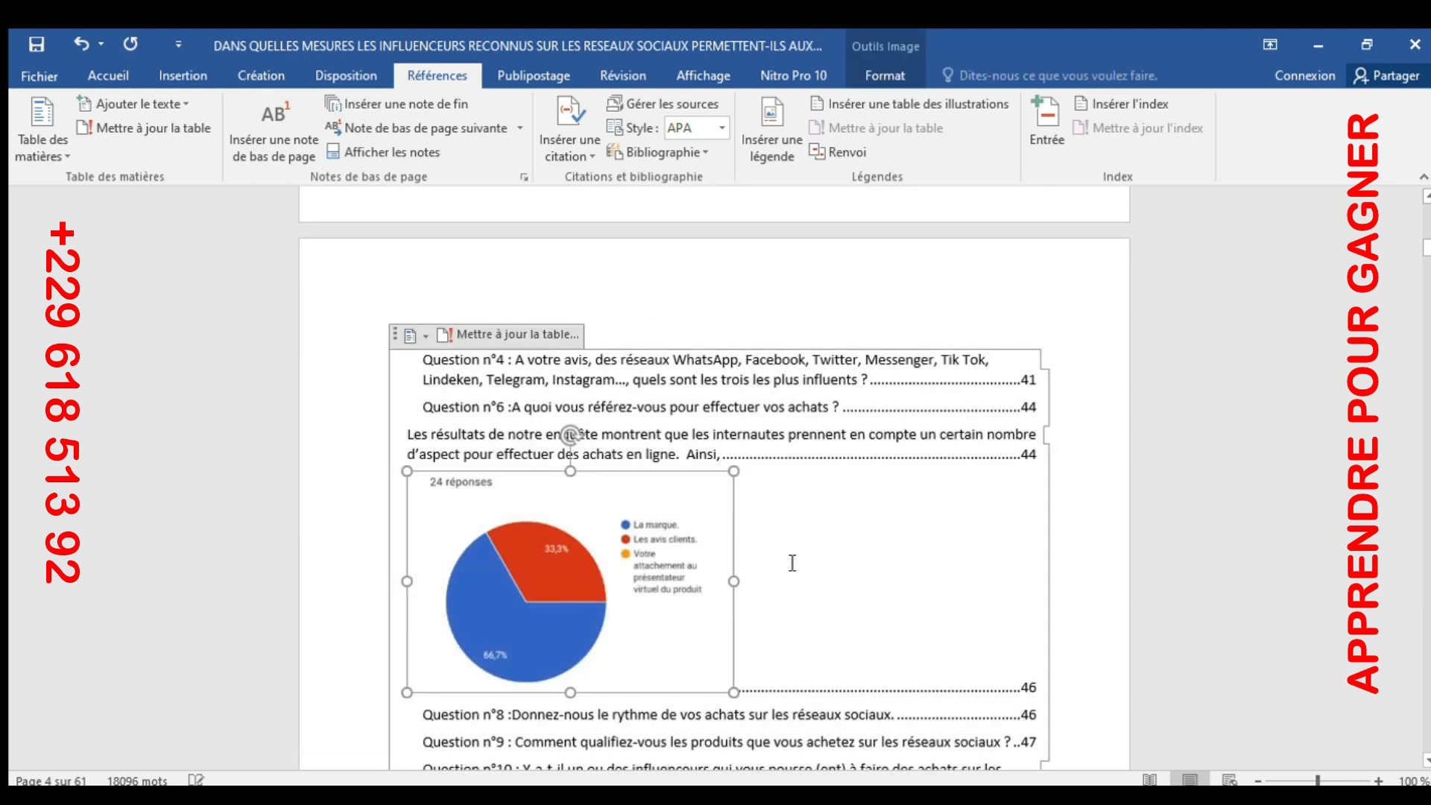
{"action": "scroll", "coordinate": [836, 633], "scroll_direction": "down", "scroll_amount": 7}
{"action": "scroll", "coordinate": [666, 568], "scroll_direction": "up", "scroll_amount": 3}
{"action": "scroll", "coordinate": [665, 568], "scroll_direction": "up", "scroll_amount": 8}
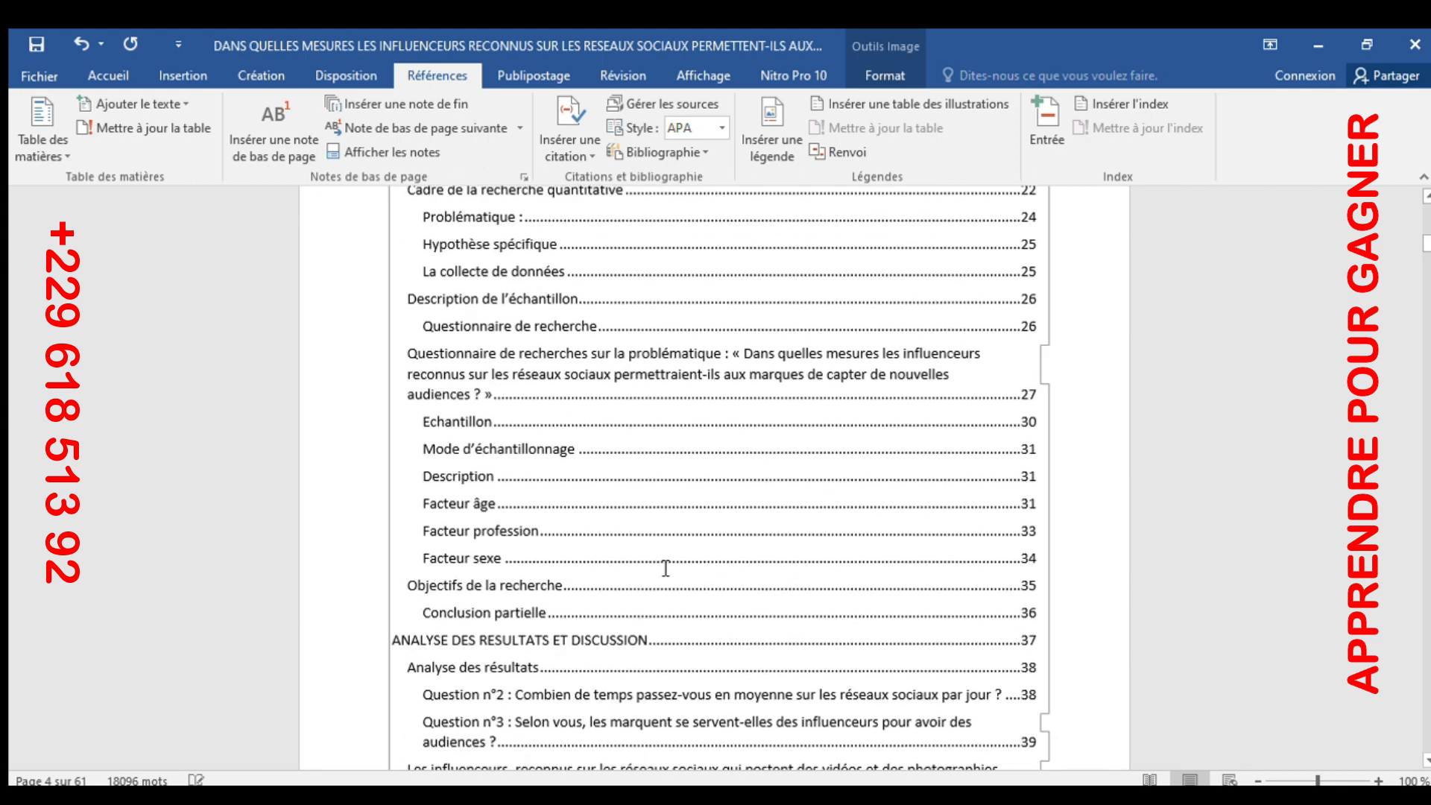
{"action": "left_click", "coordinate": [736, 634]}
{"action": "scroll", "coordinate": [737, 634], "scroll_direction": "up", "scroll_amount": 5}
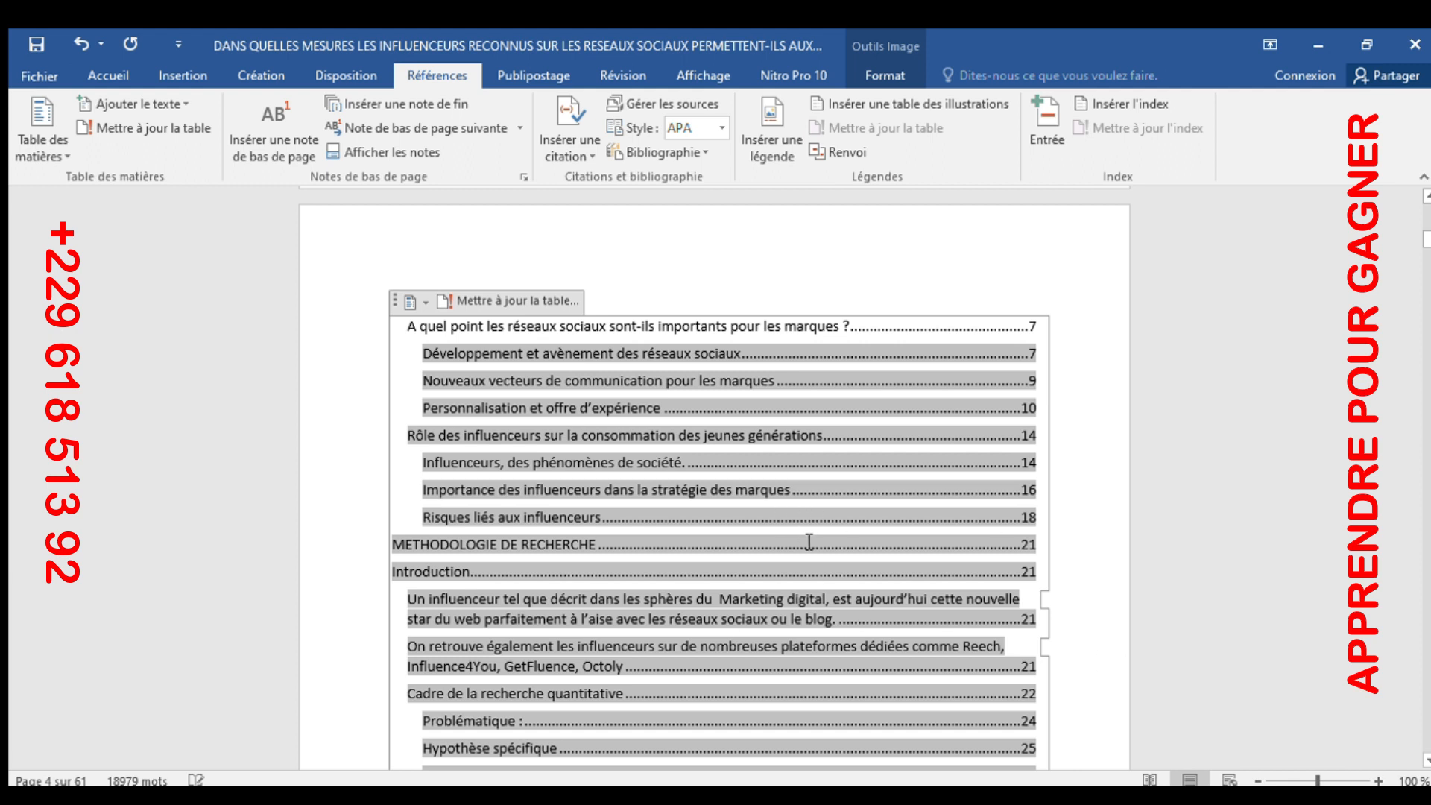
{"action": "scroll", "coordinate": [924, 542], "scroll_direction": "up", "scroll_amount": 10}
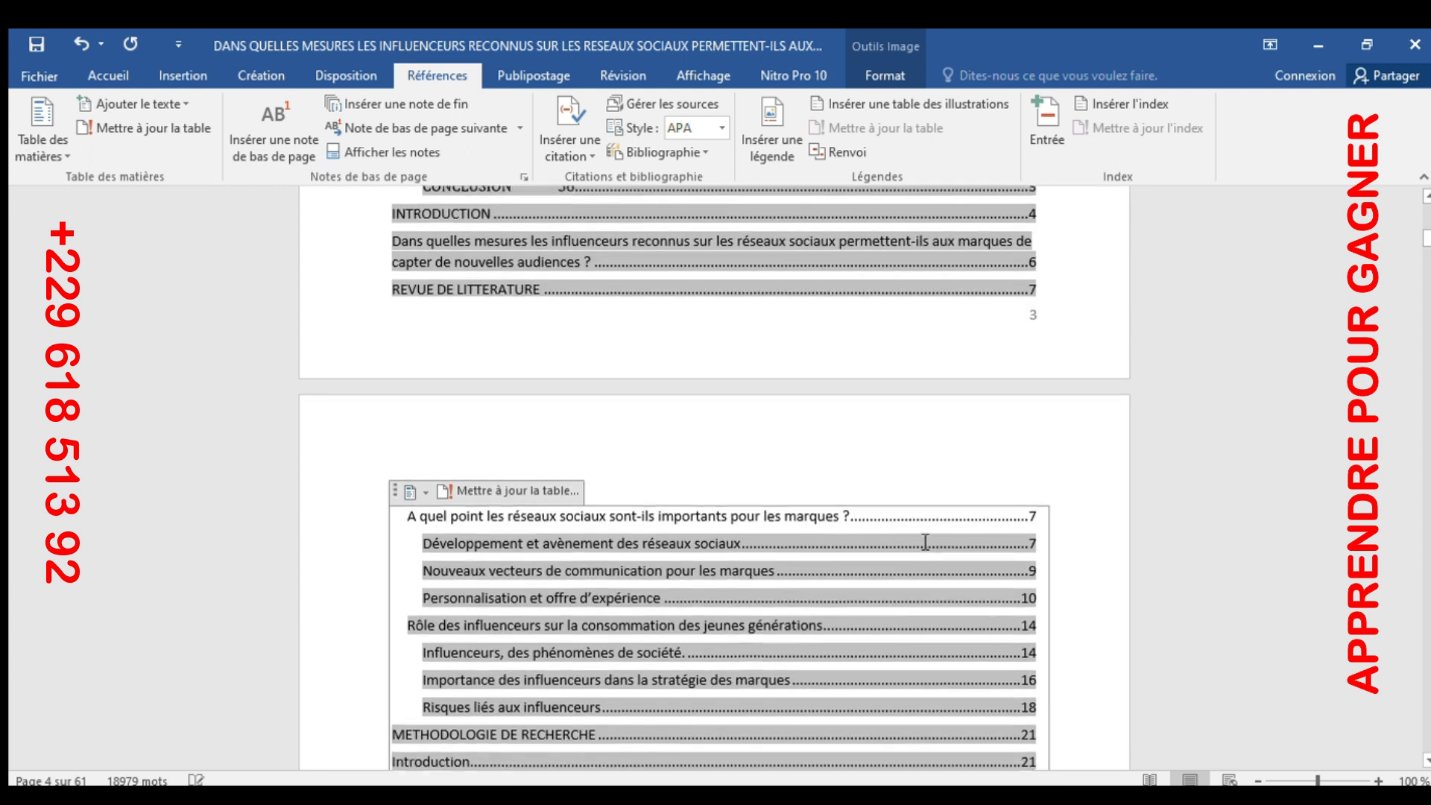